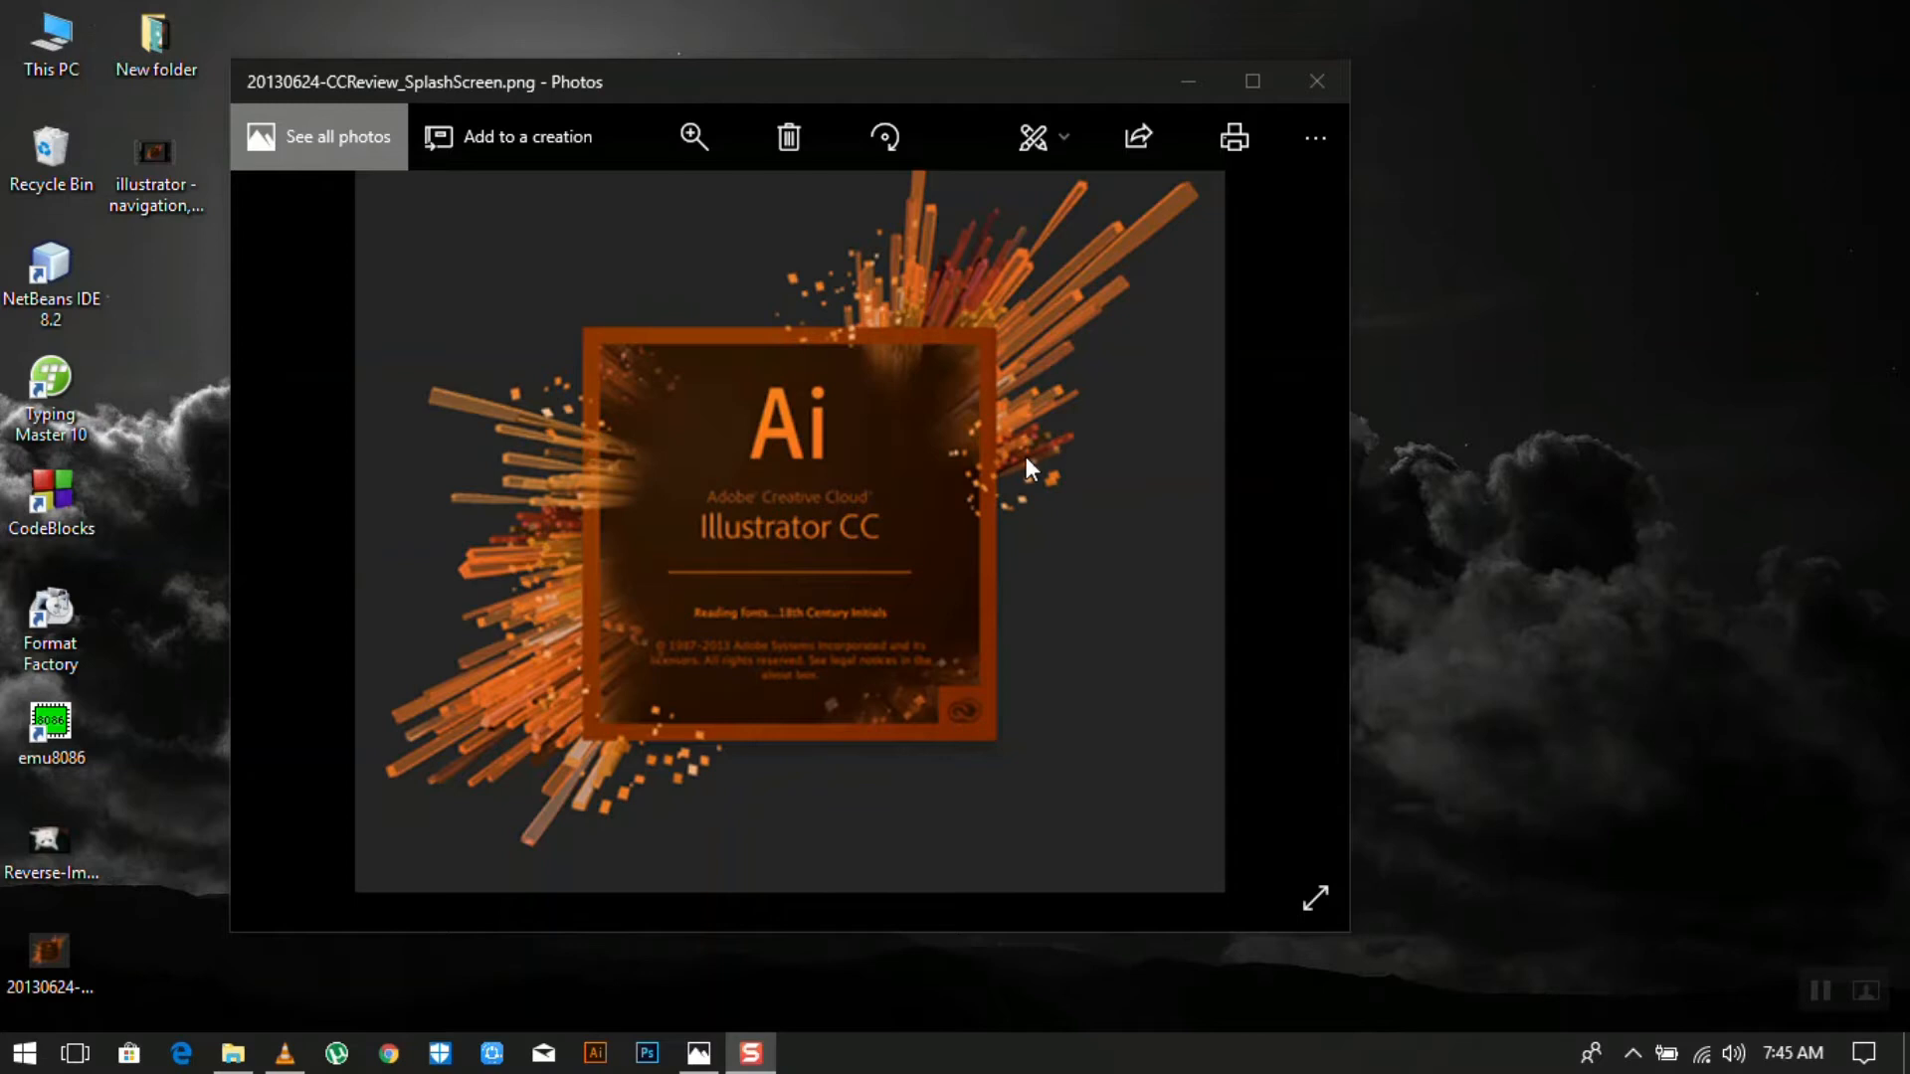
- Drag the Photos window showing the Illustrator CC splash screen further to the left
left_click_drag(1060, 88, 970, 68)
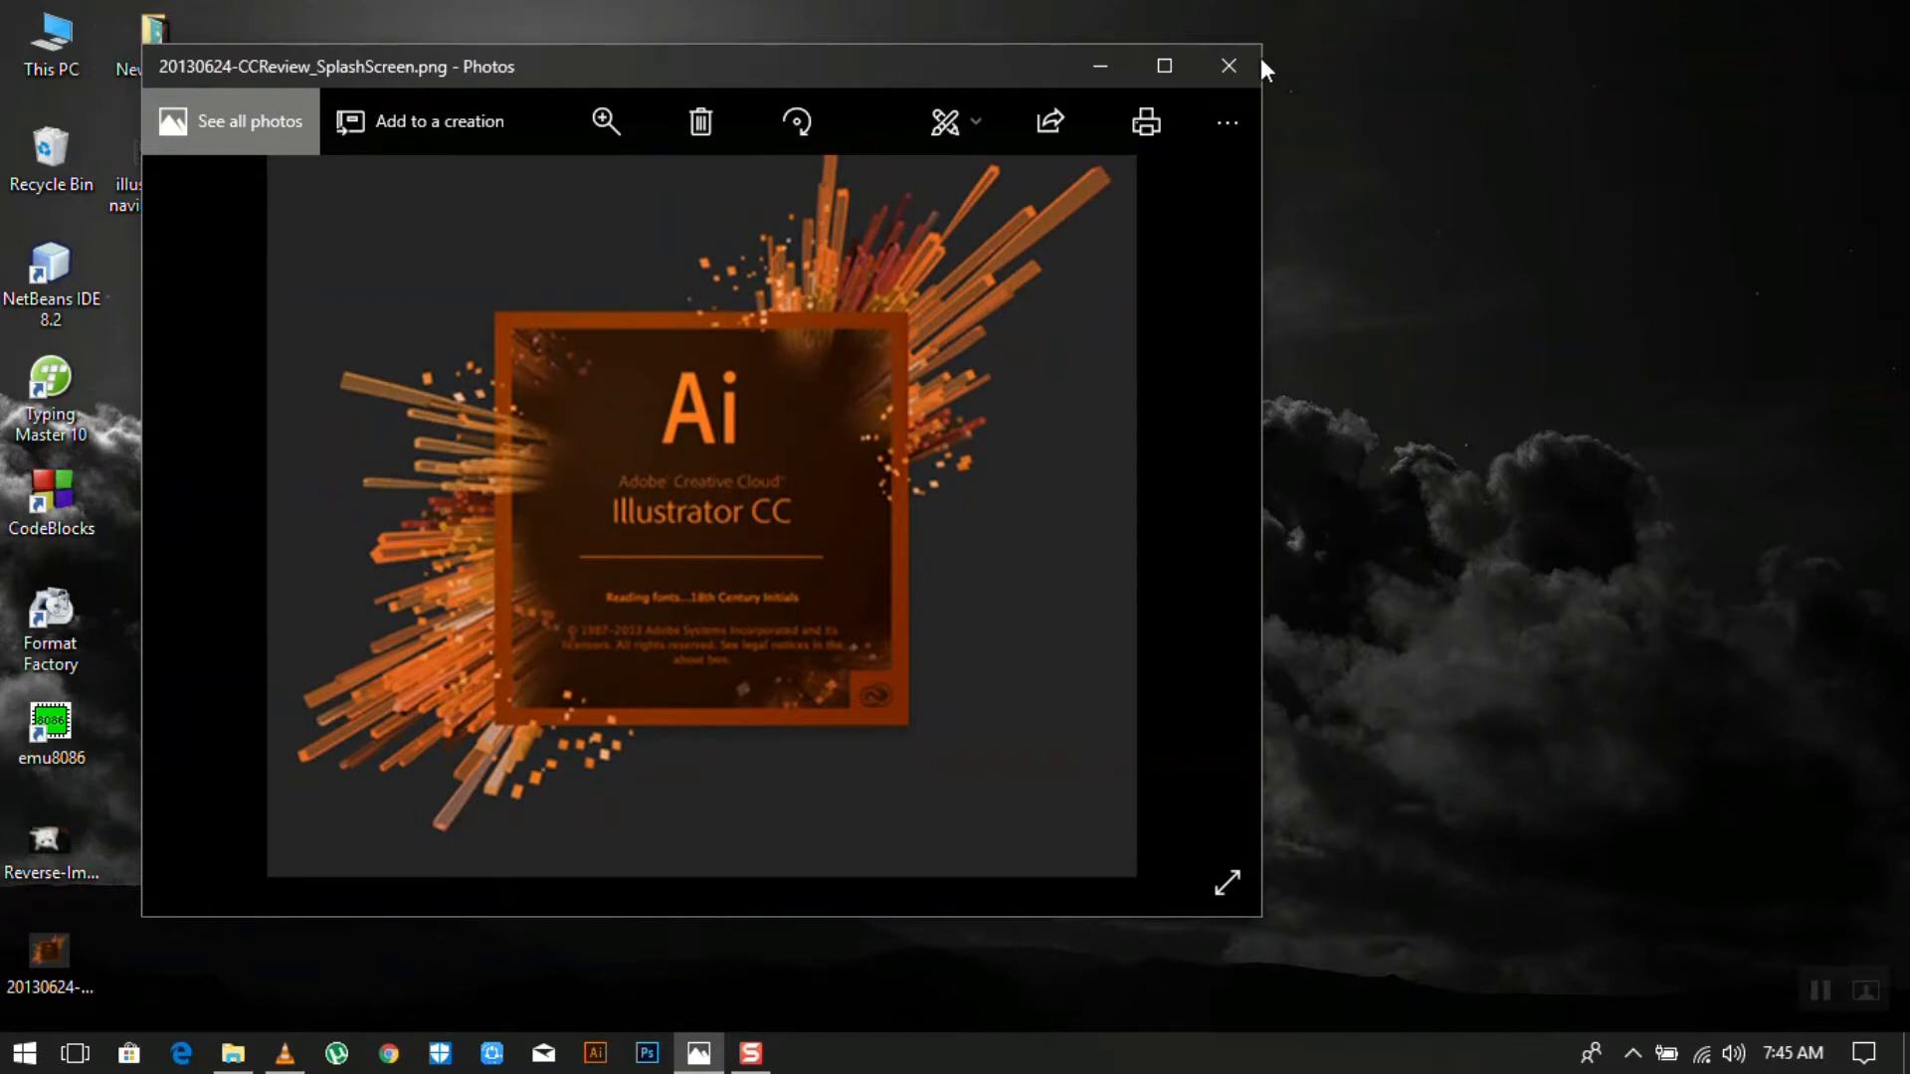
- Close the splash screen image and open the Reverse-Image-Search white cat photo in Photos
left_click(1233, 66)
double_click(39, 853)
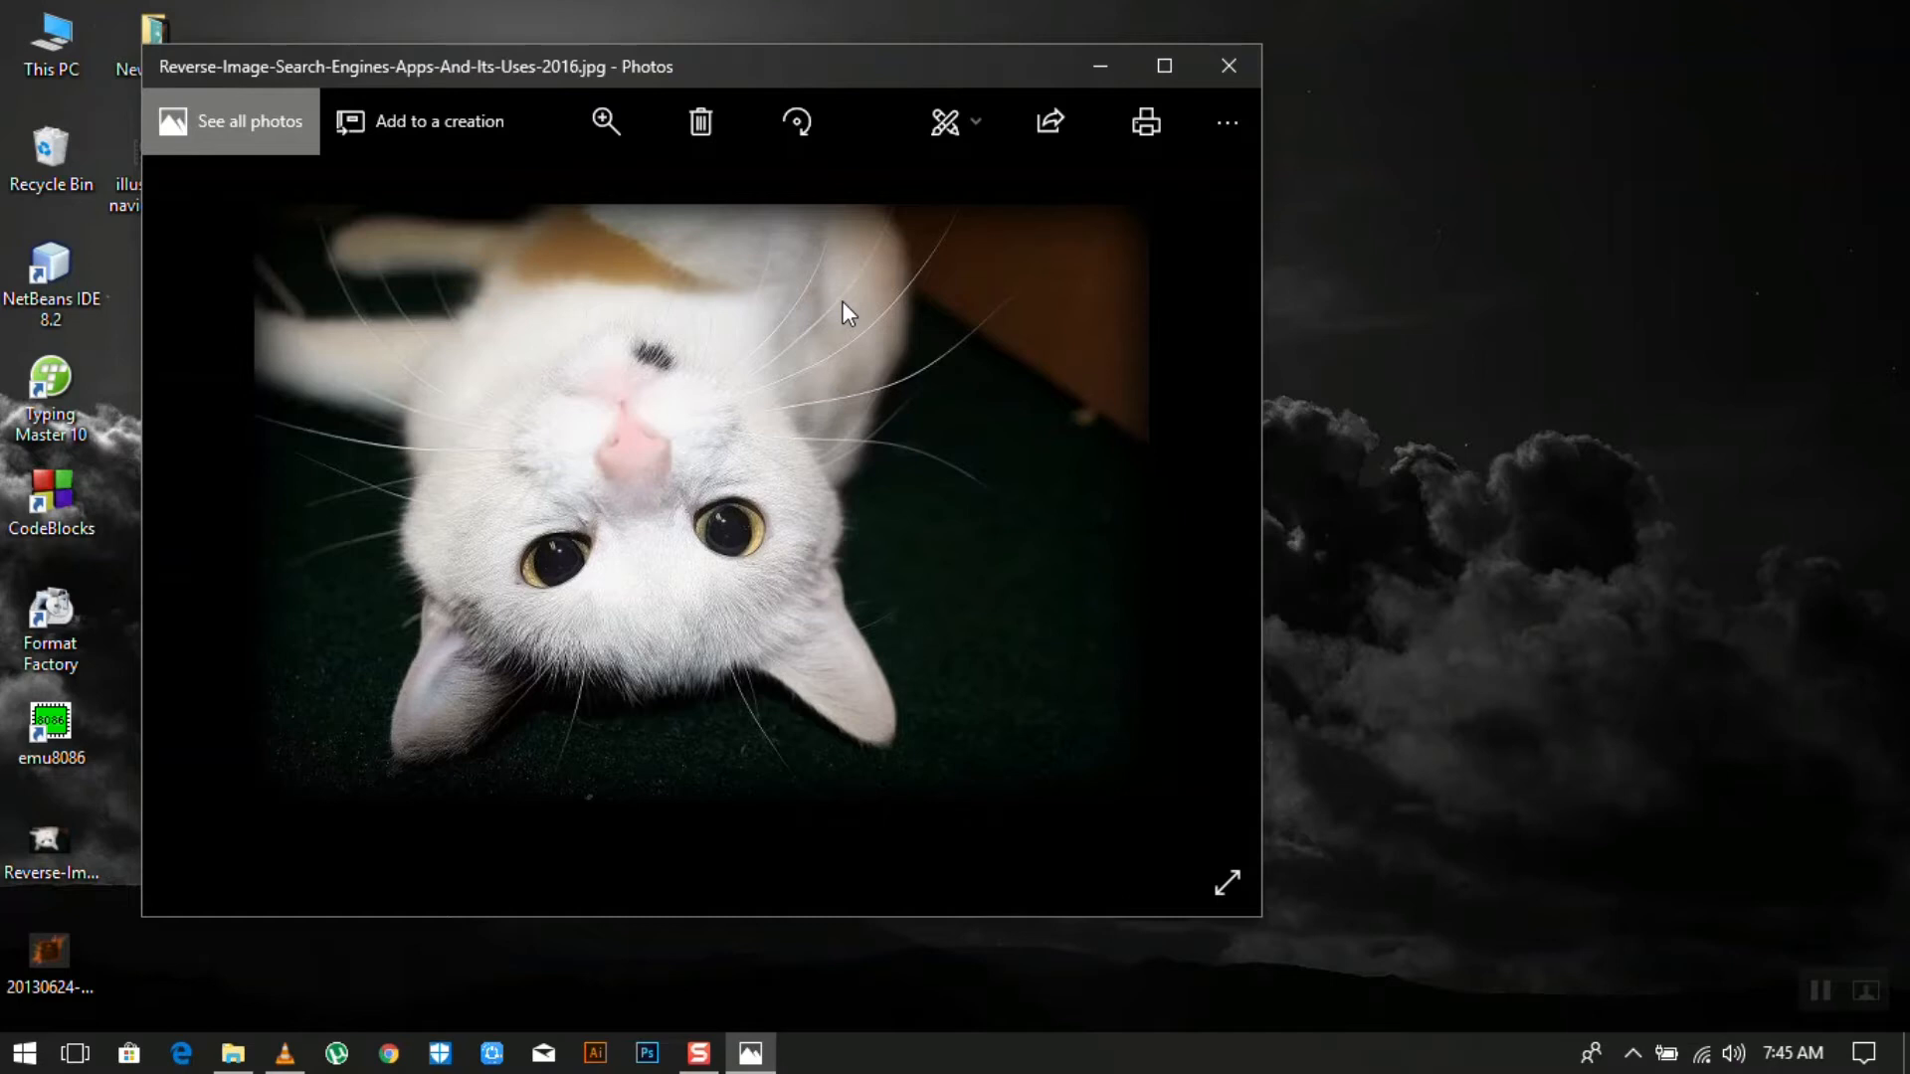
- Zoom into the cat photo and pan the enlarged view down and right
double_click(689, 503)
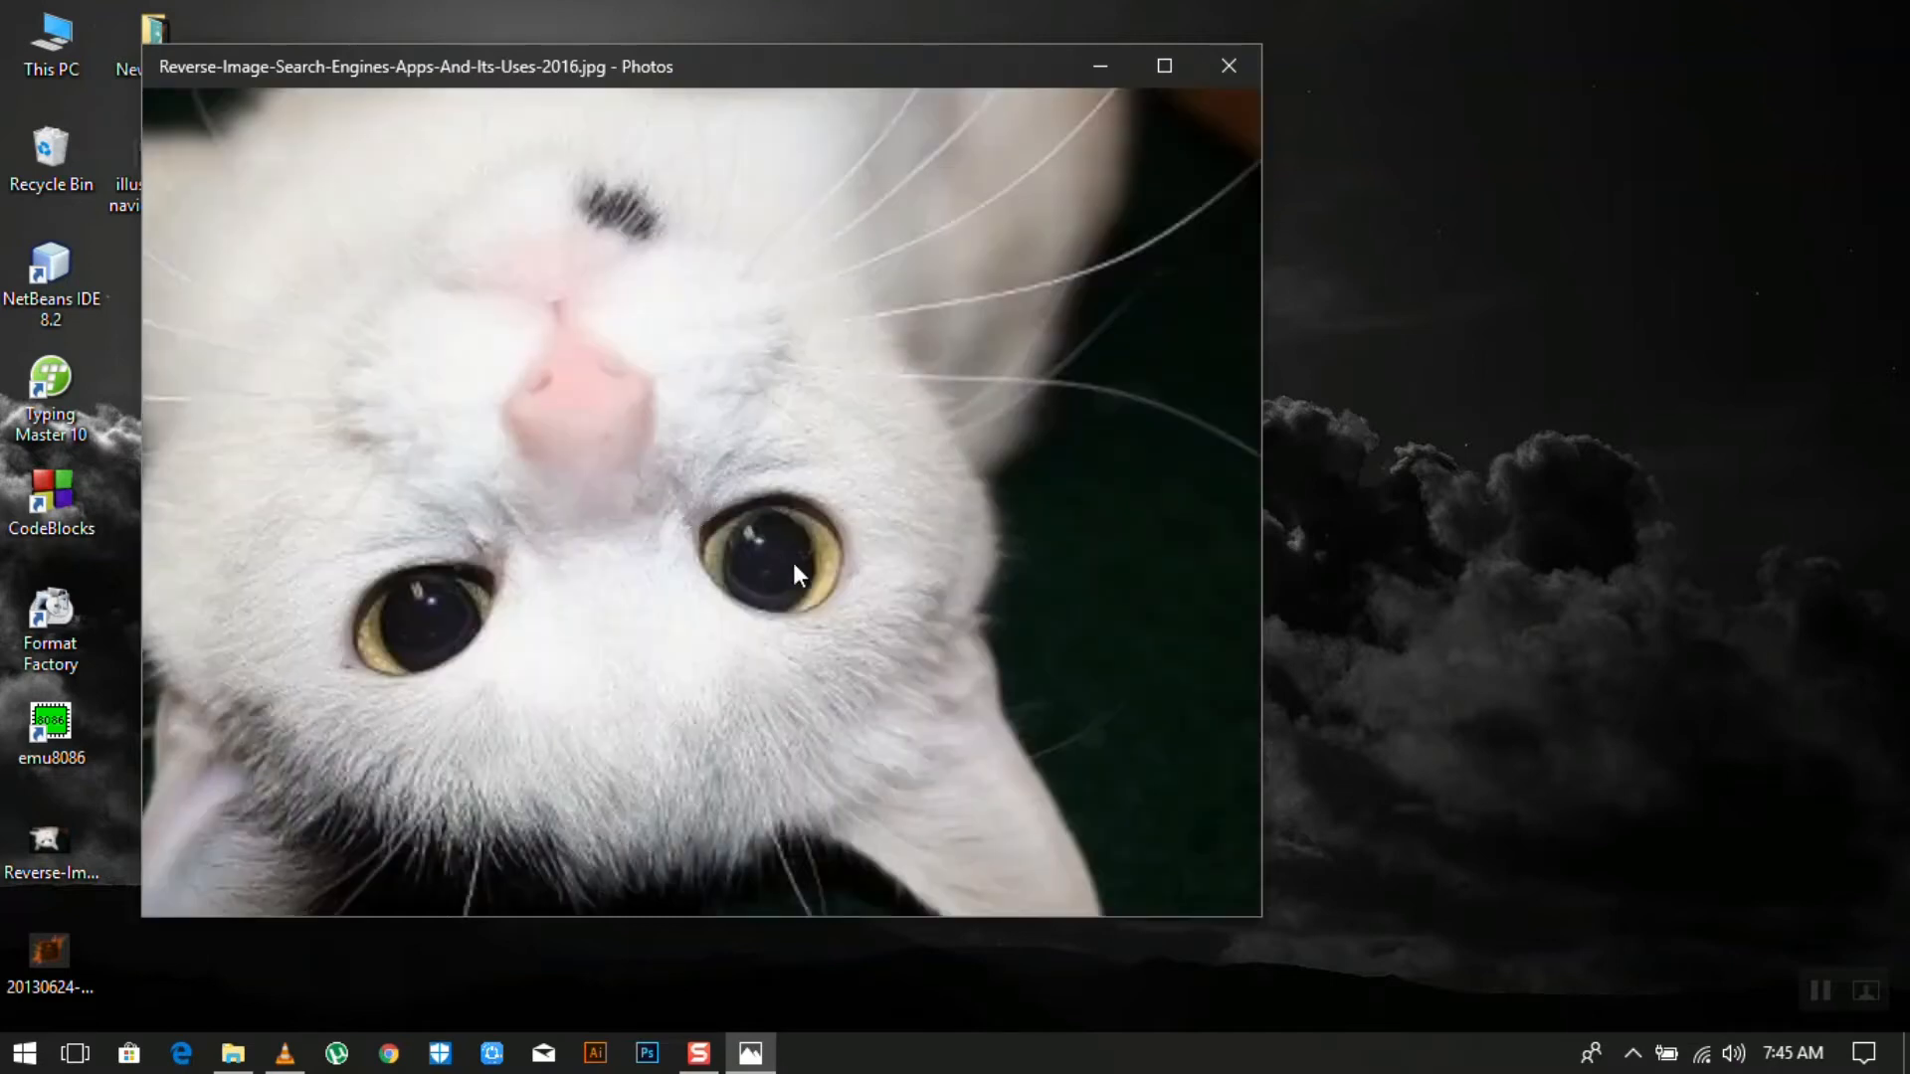
left_click_drag(840, 614, 908, 786)
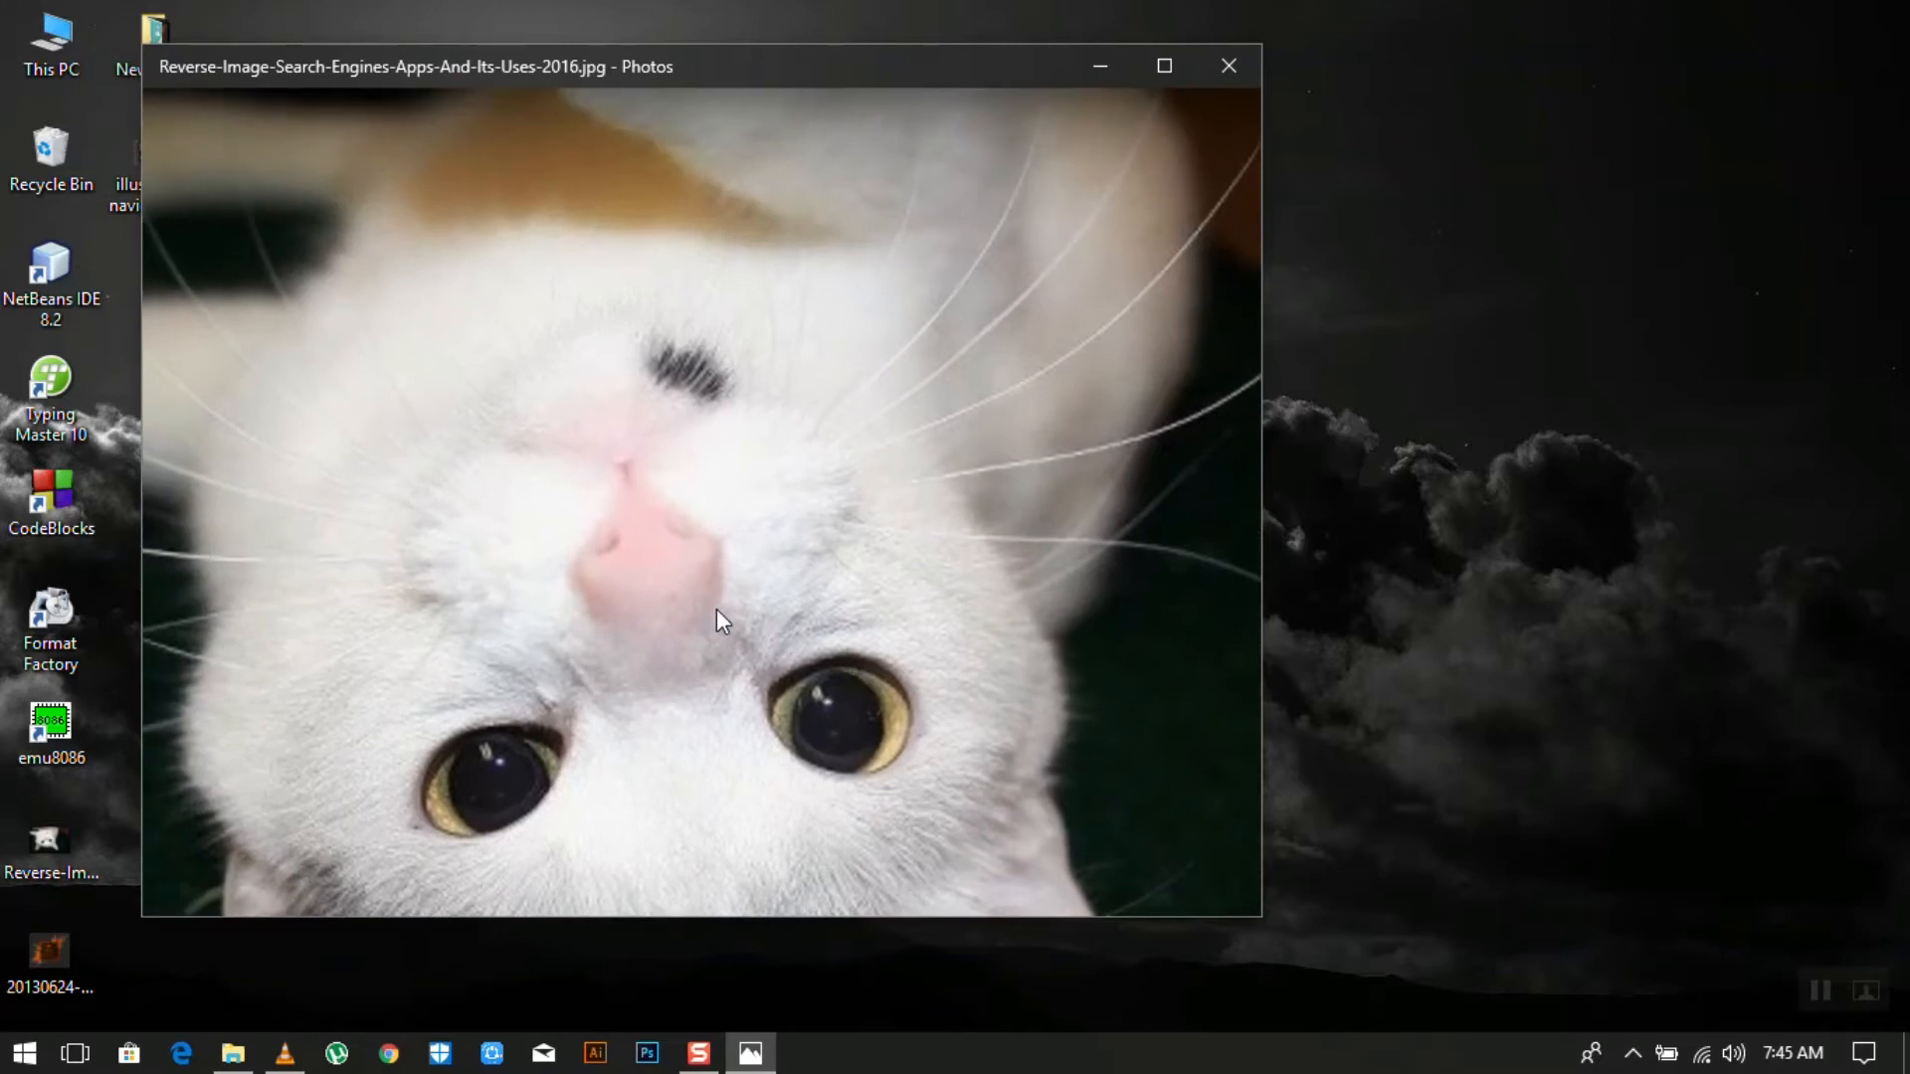
scroll(716, 609, "up", 5)
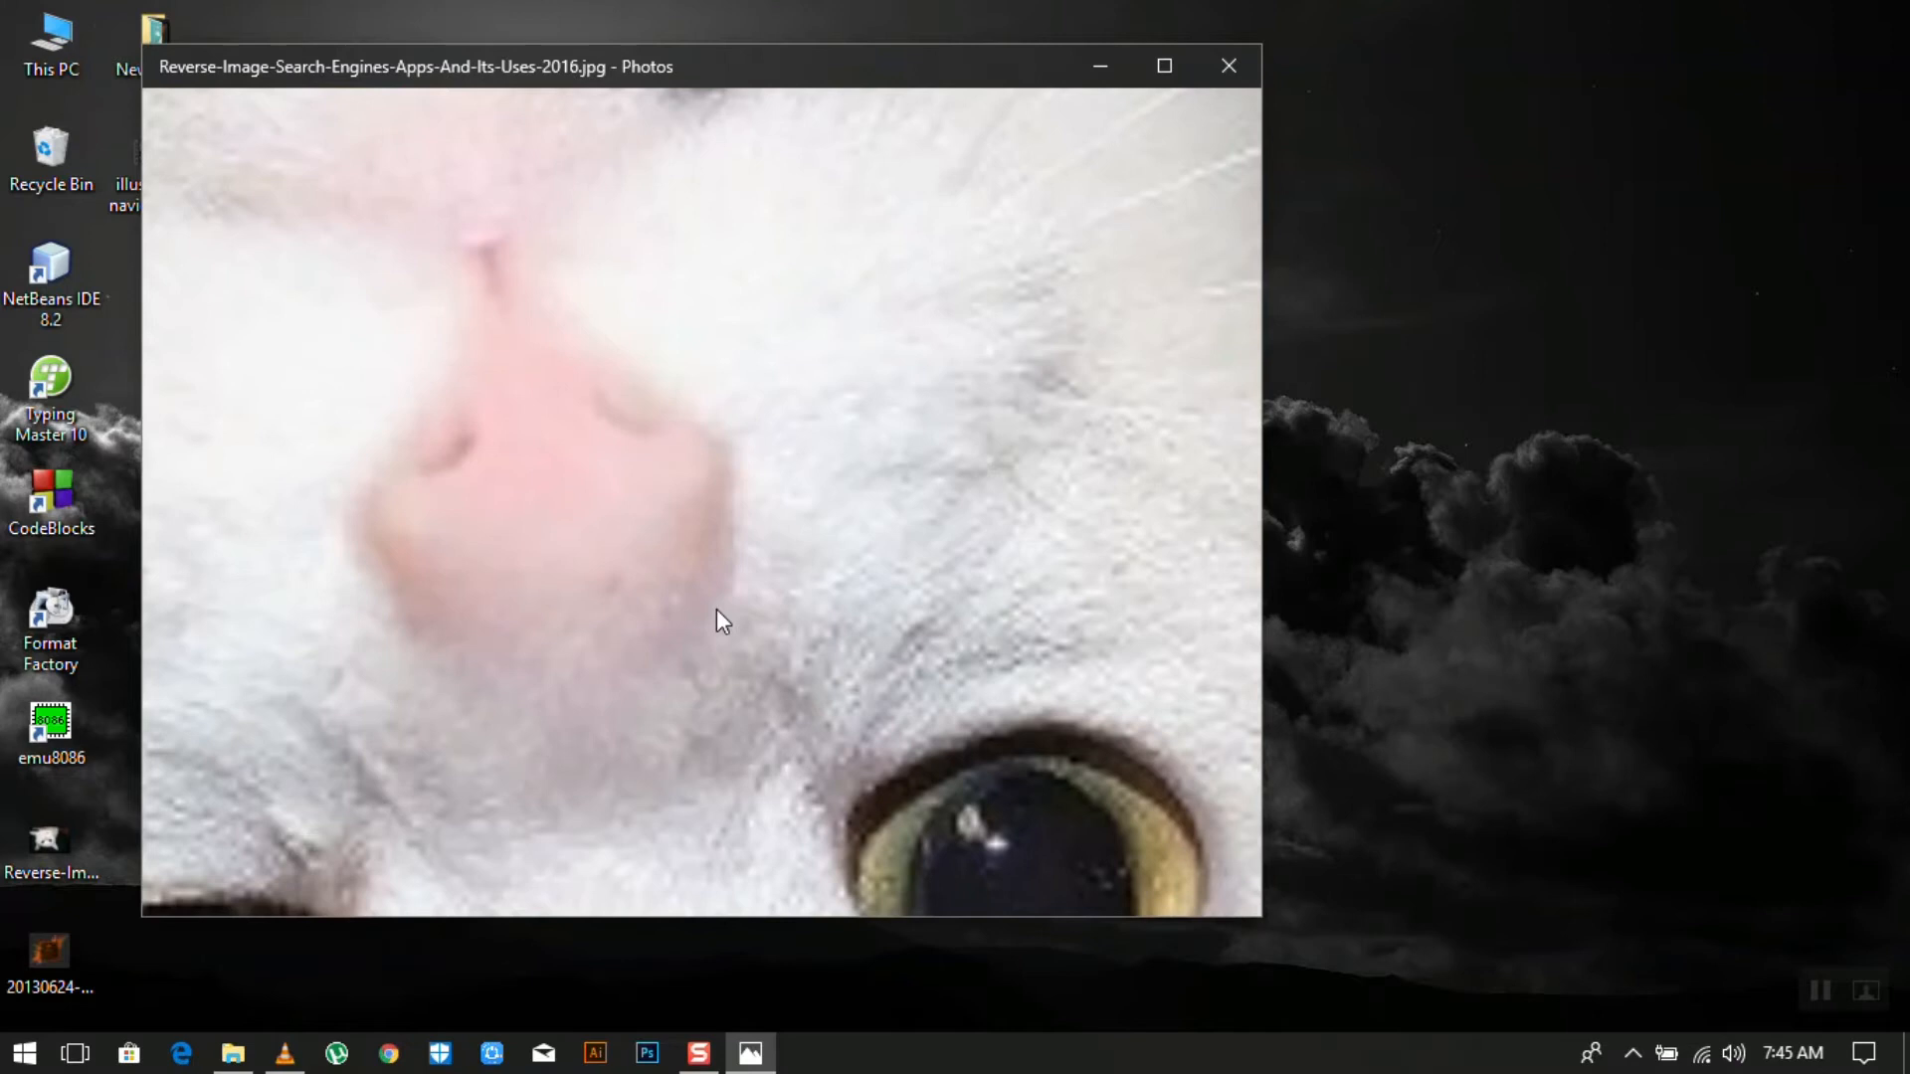
scroll(716, 609, "down", 1)
scroll(716, 607, "up", 1)
scroll(716, 607, "down", 1)
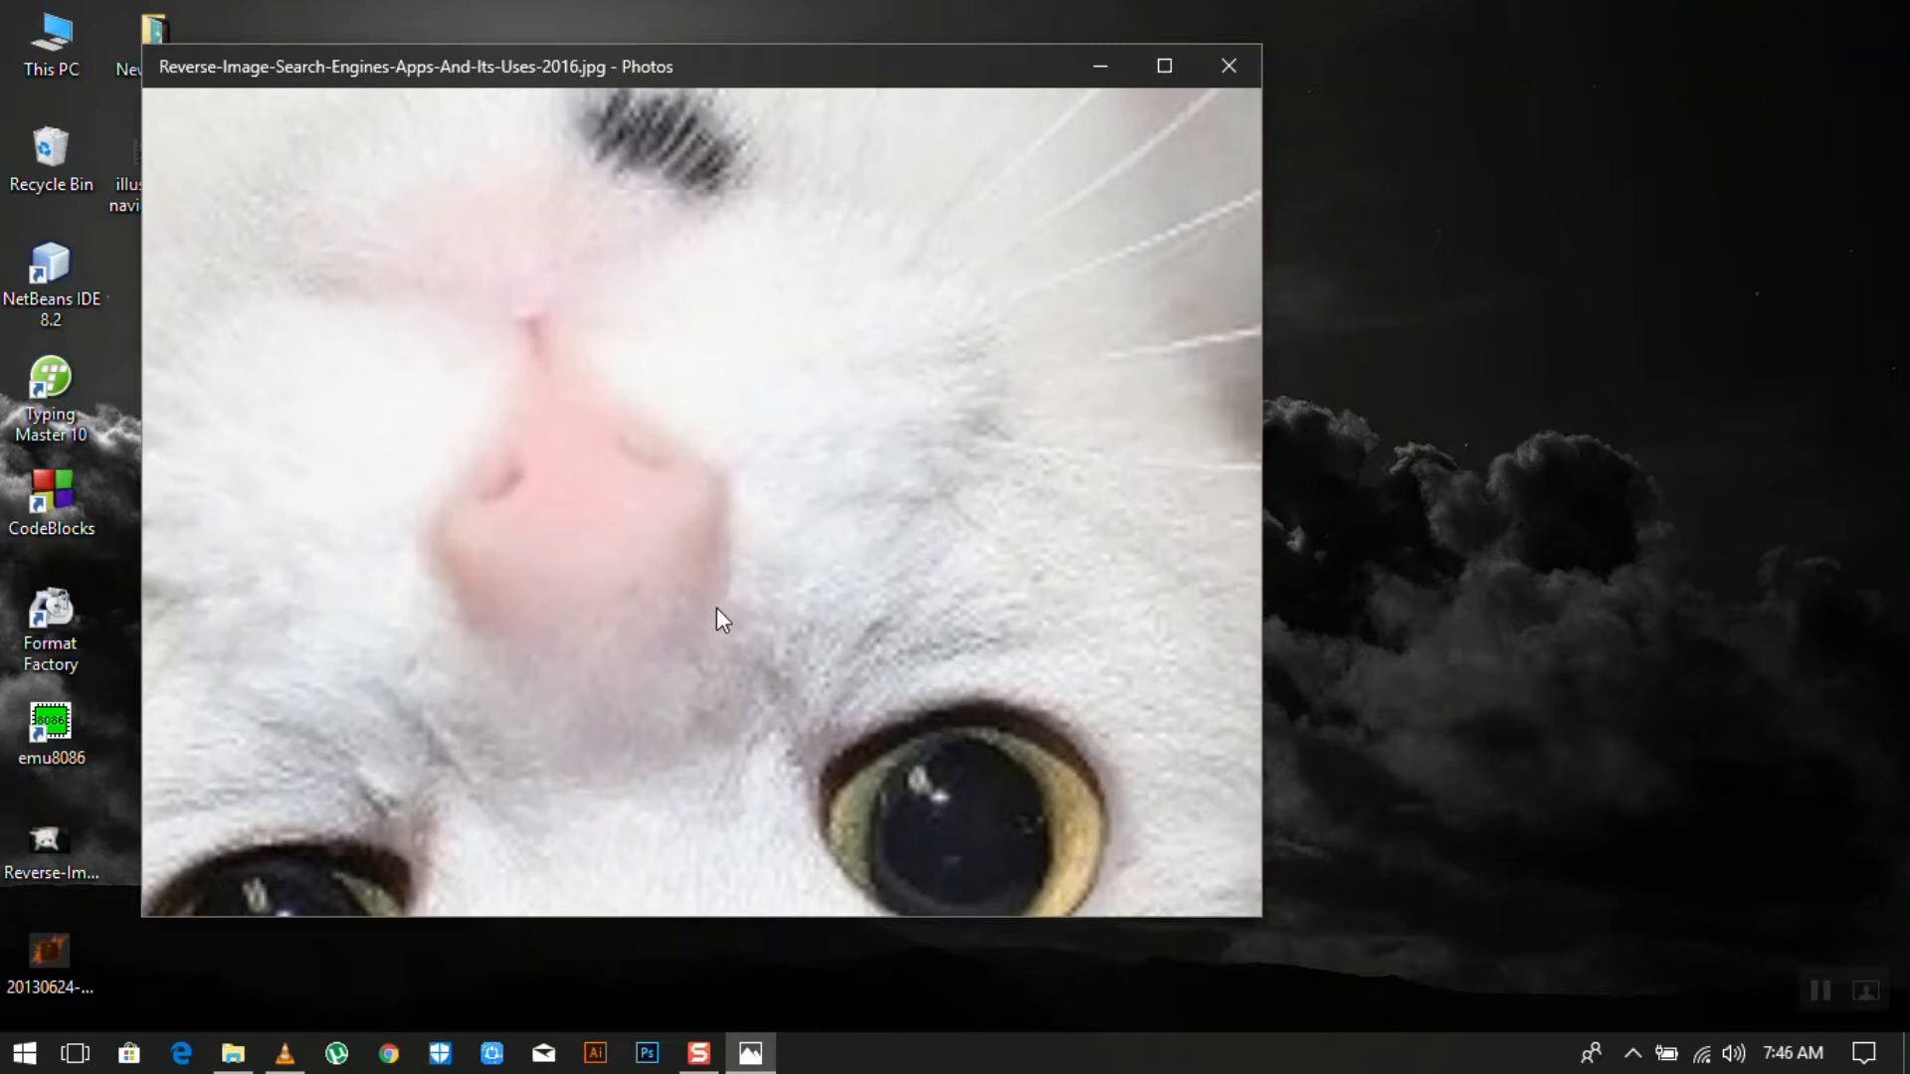
- Zoom back out to the whole cat photo, then open 20130624-CCReview_SplashScreen.png in a second window
scroll(716, 608, "down", 5)
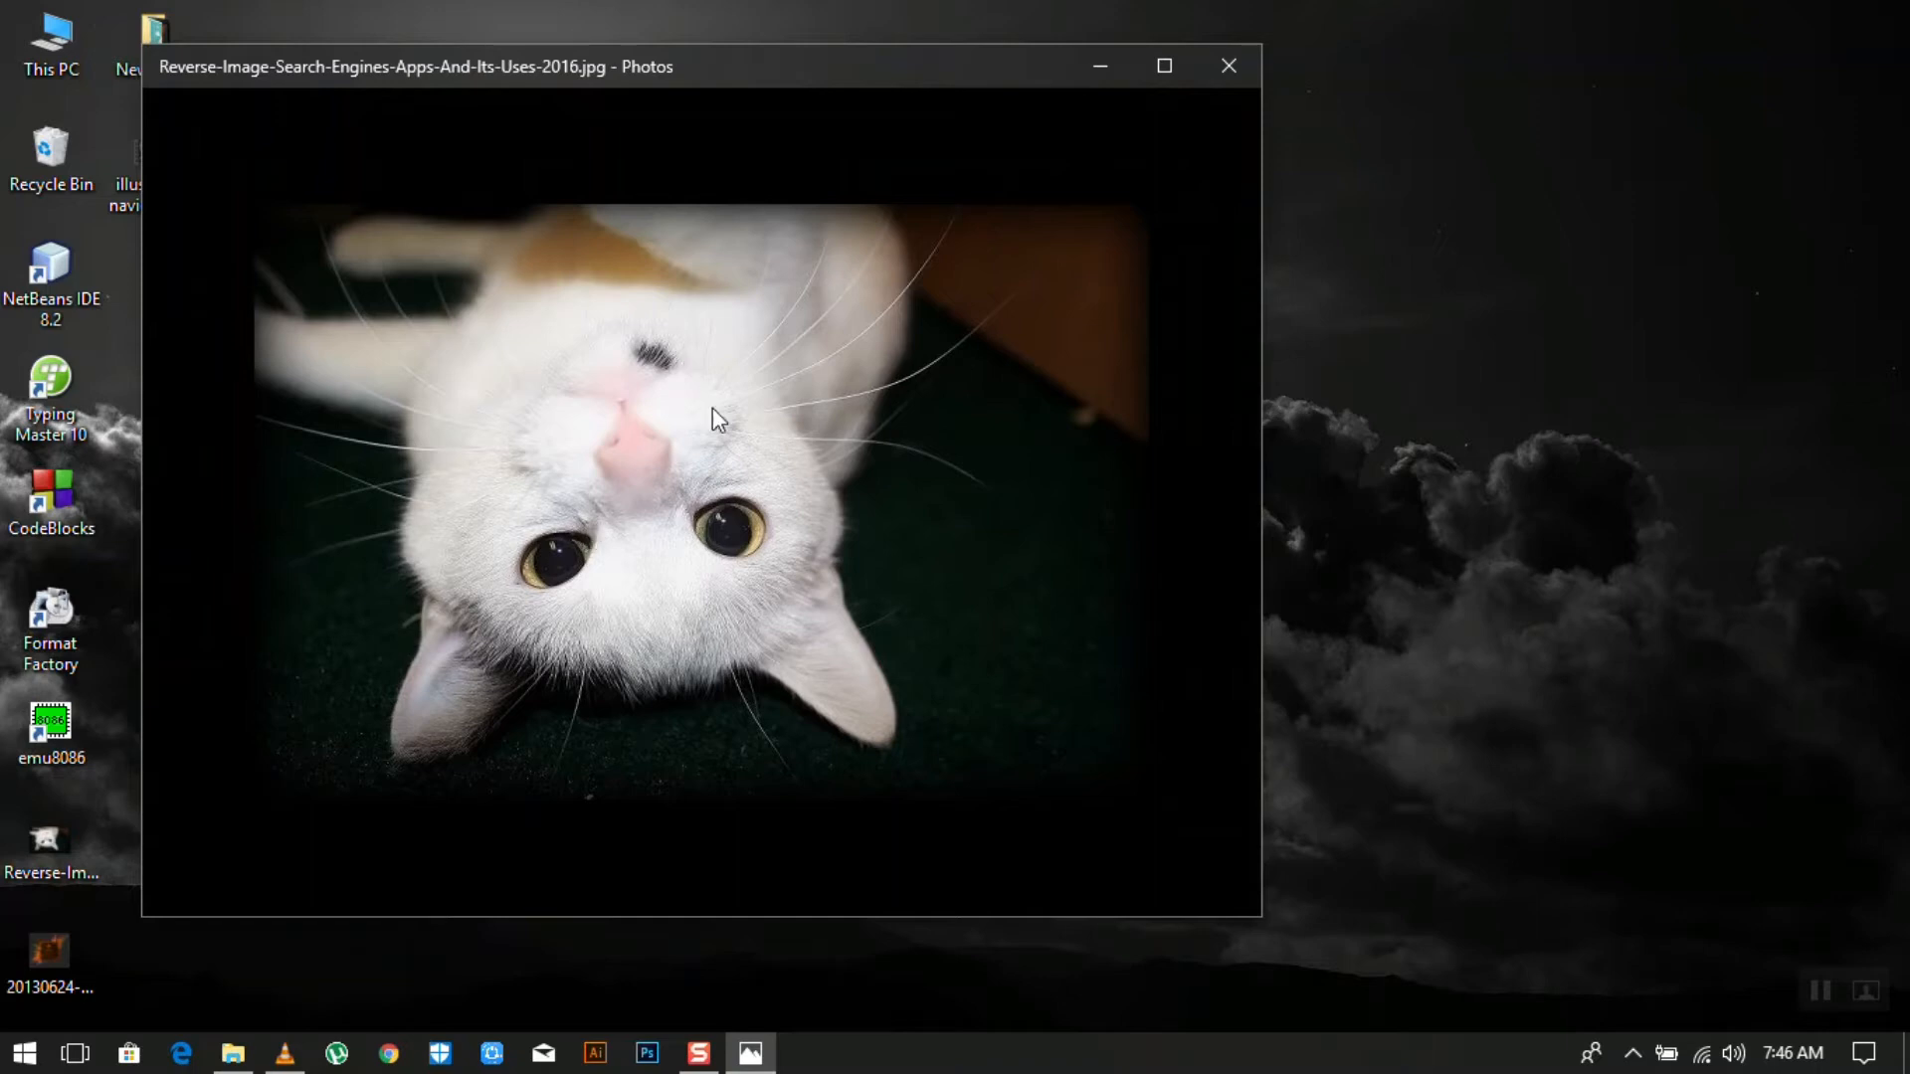
scroll(702, 492, "up", 2)
scroll(879, 469, "down", 2)
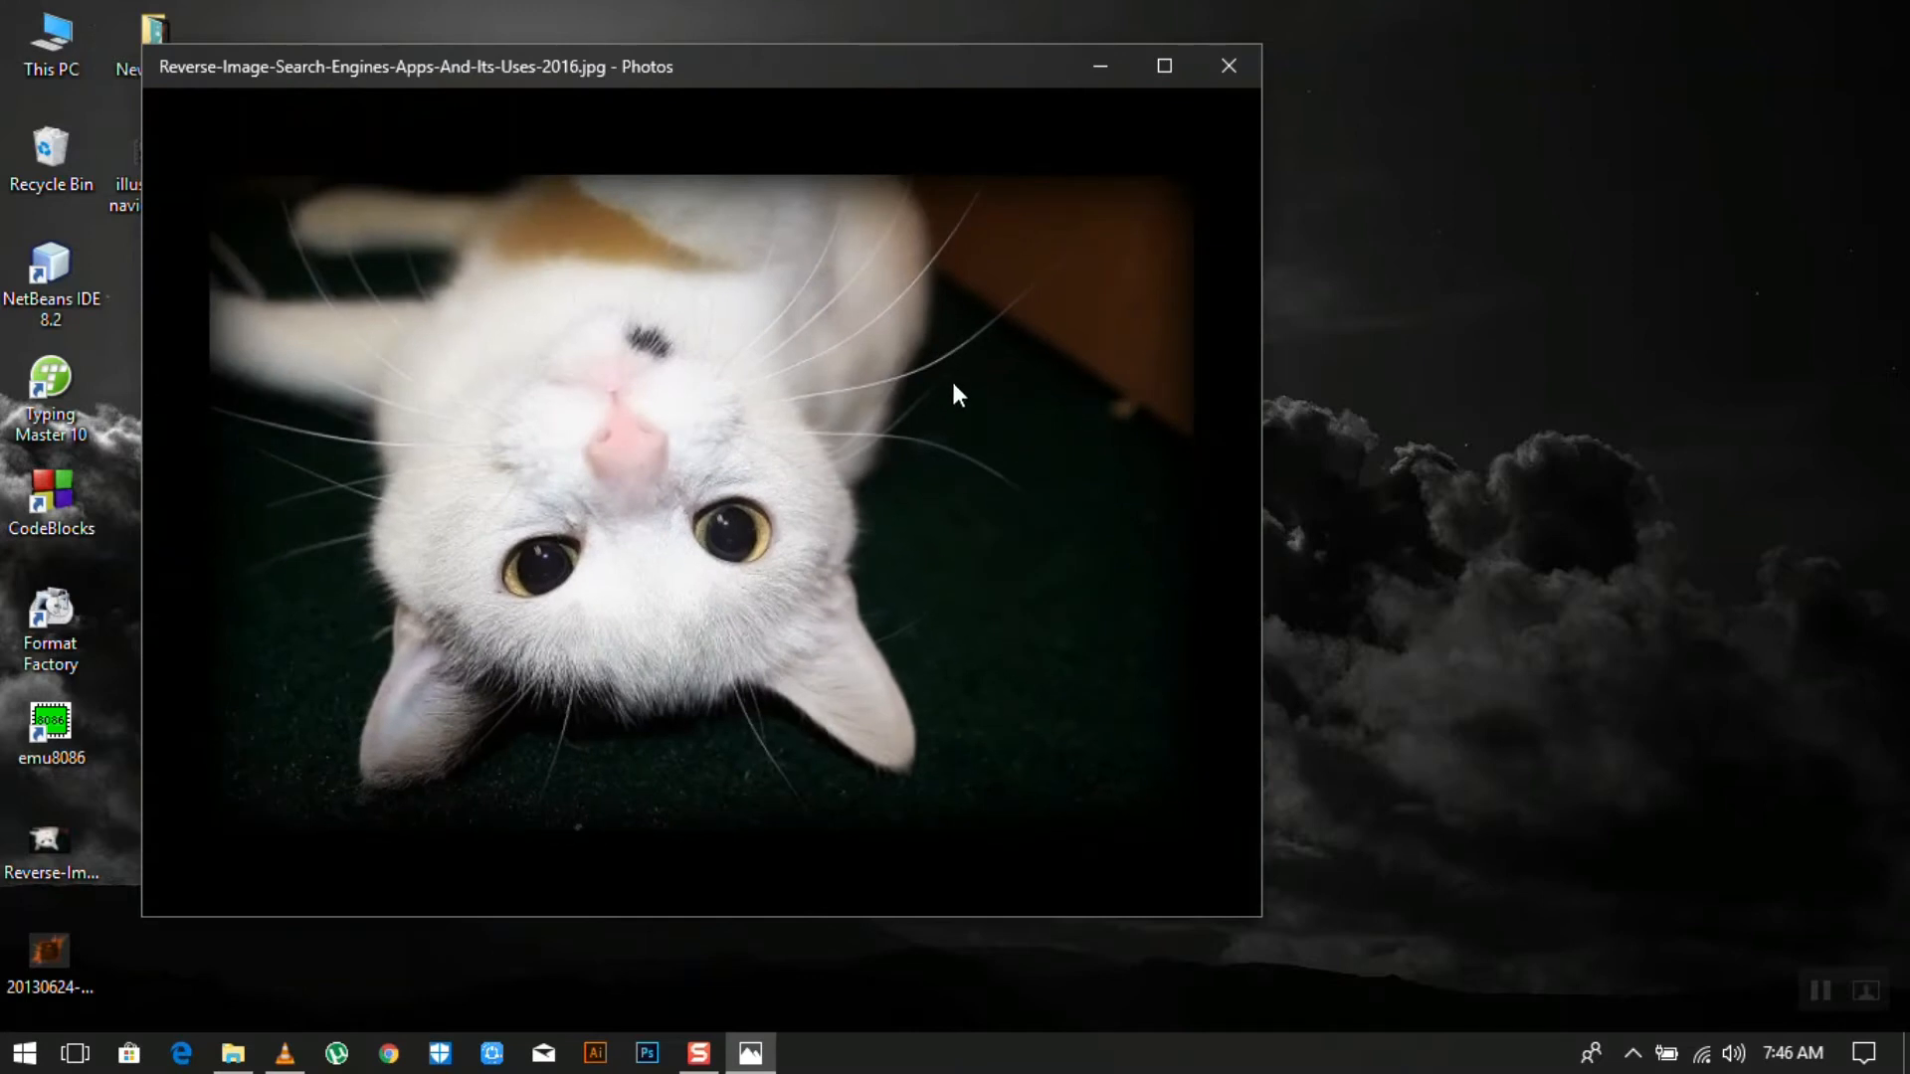
scroll(945, 388, "up", 5)
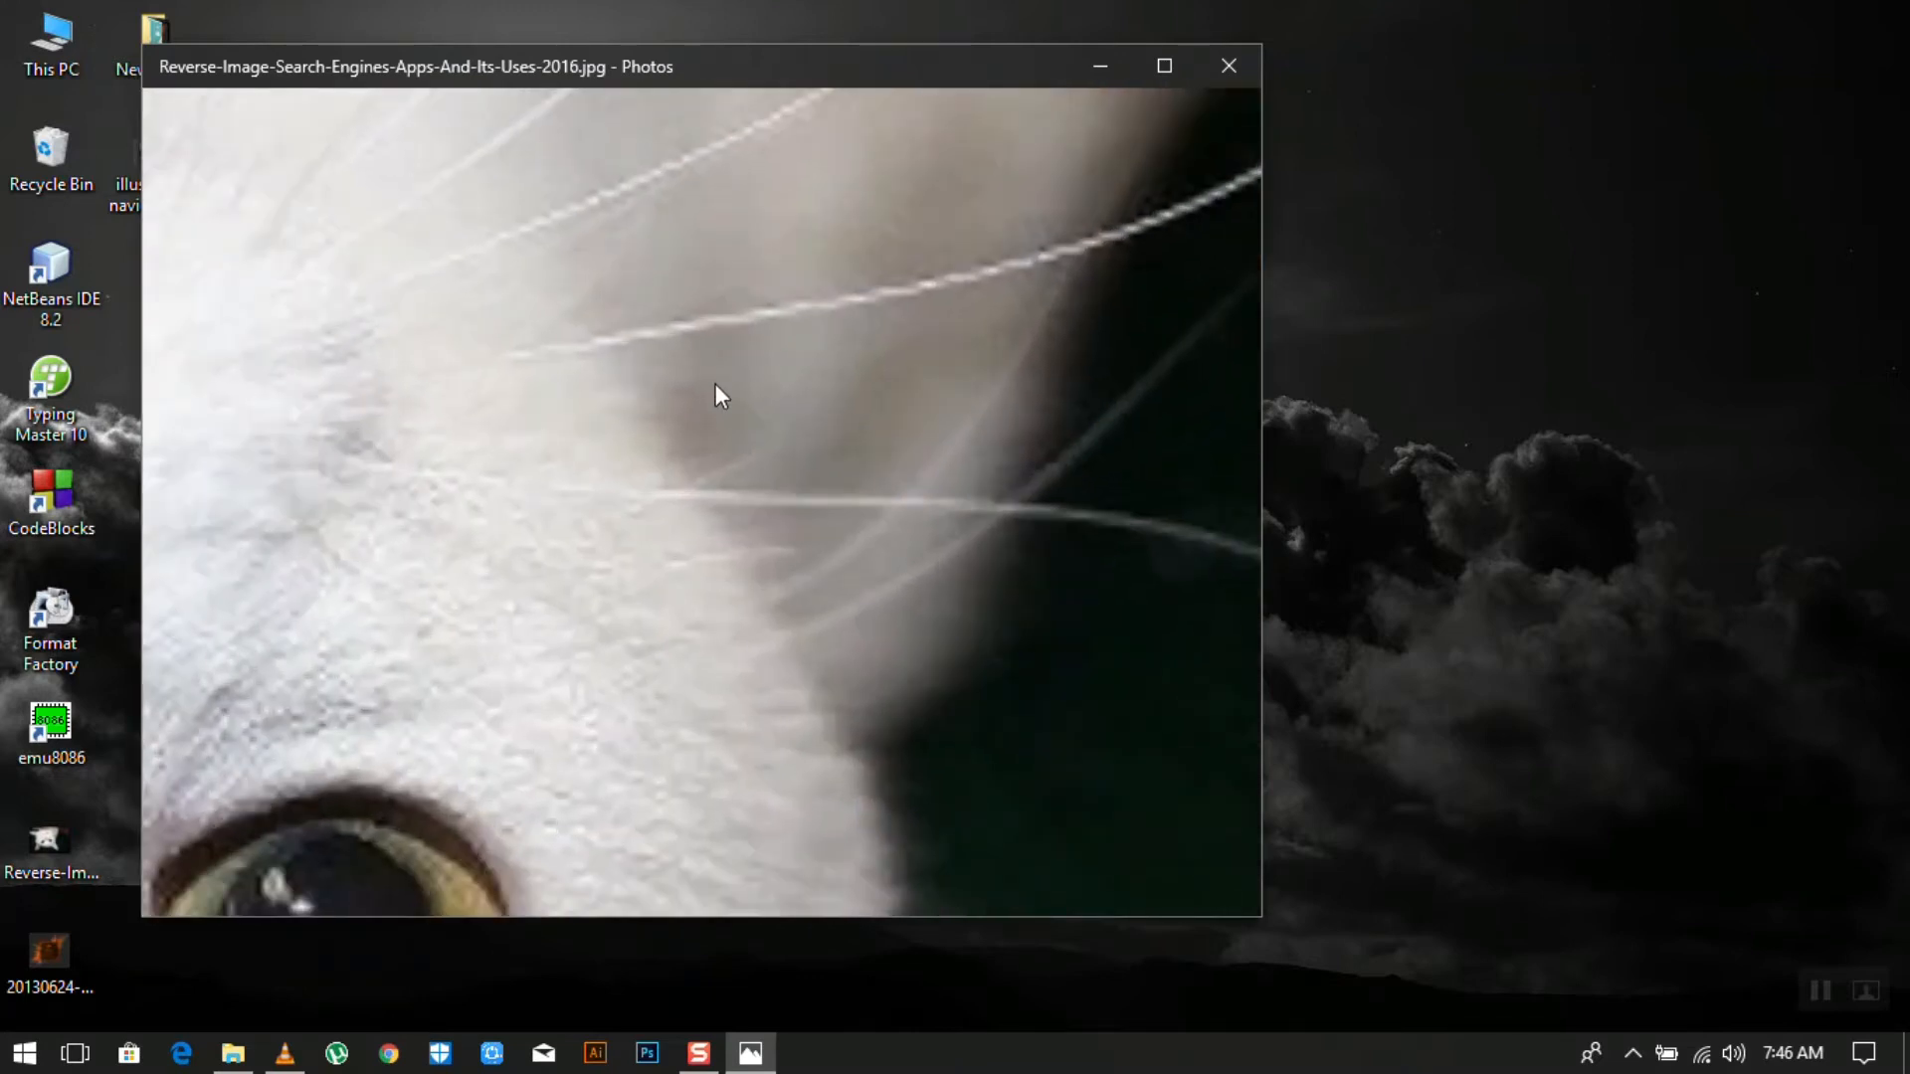
scroll(715, 385, "down", 1)
scroll(714, 384, "down", 4)
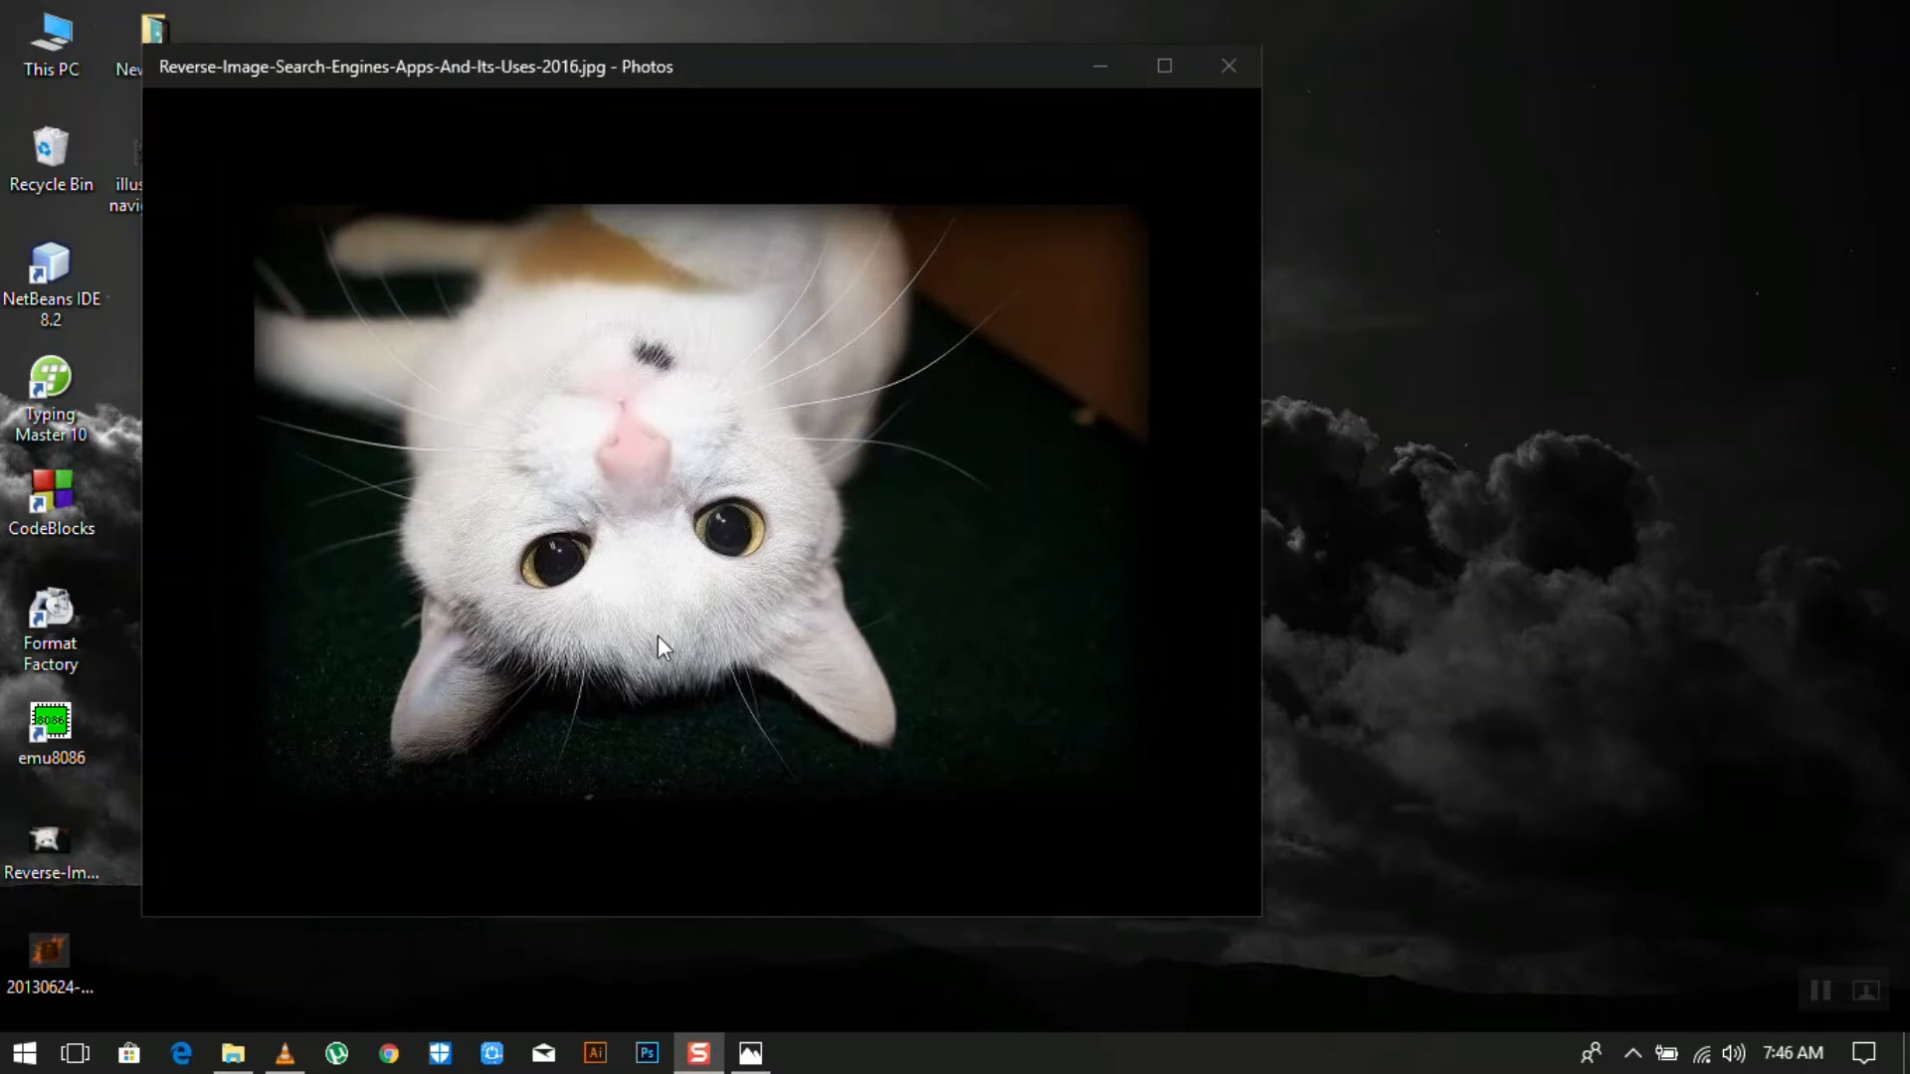
double_click(48, 952)
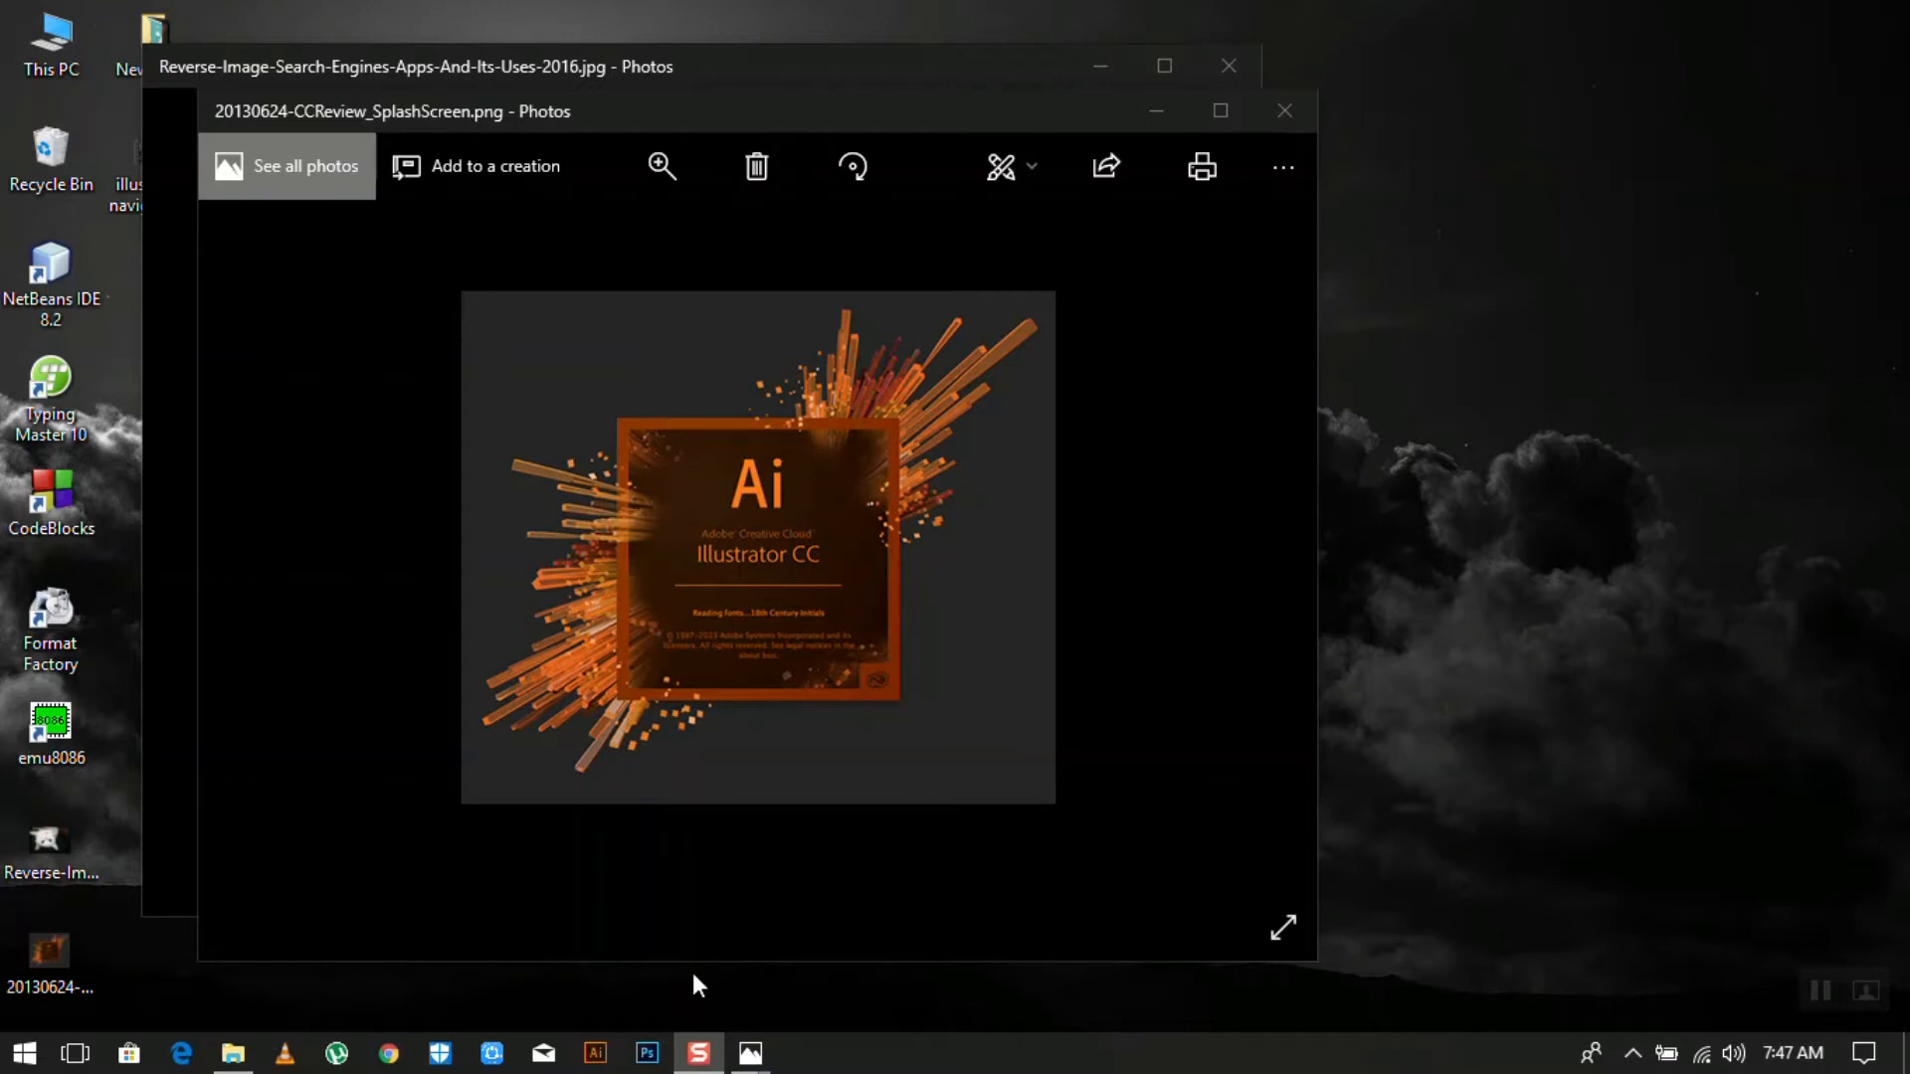
- Close the splash image and cat photo windows, then launch Adobe Illustrator from the taskbar
mouse_move(1309, 380)
left_click(1291, 112)
left_click(1215, 64)
left_click(594, 1052)
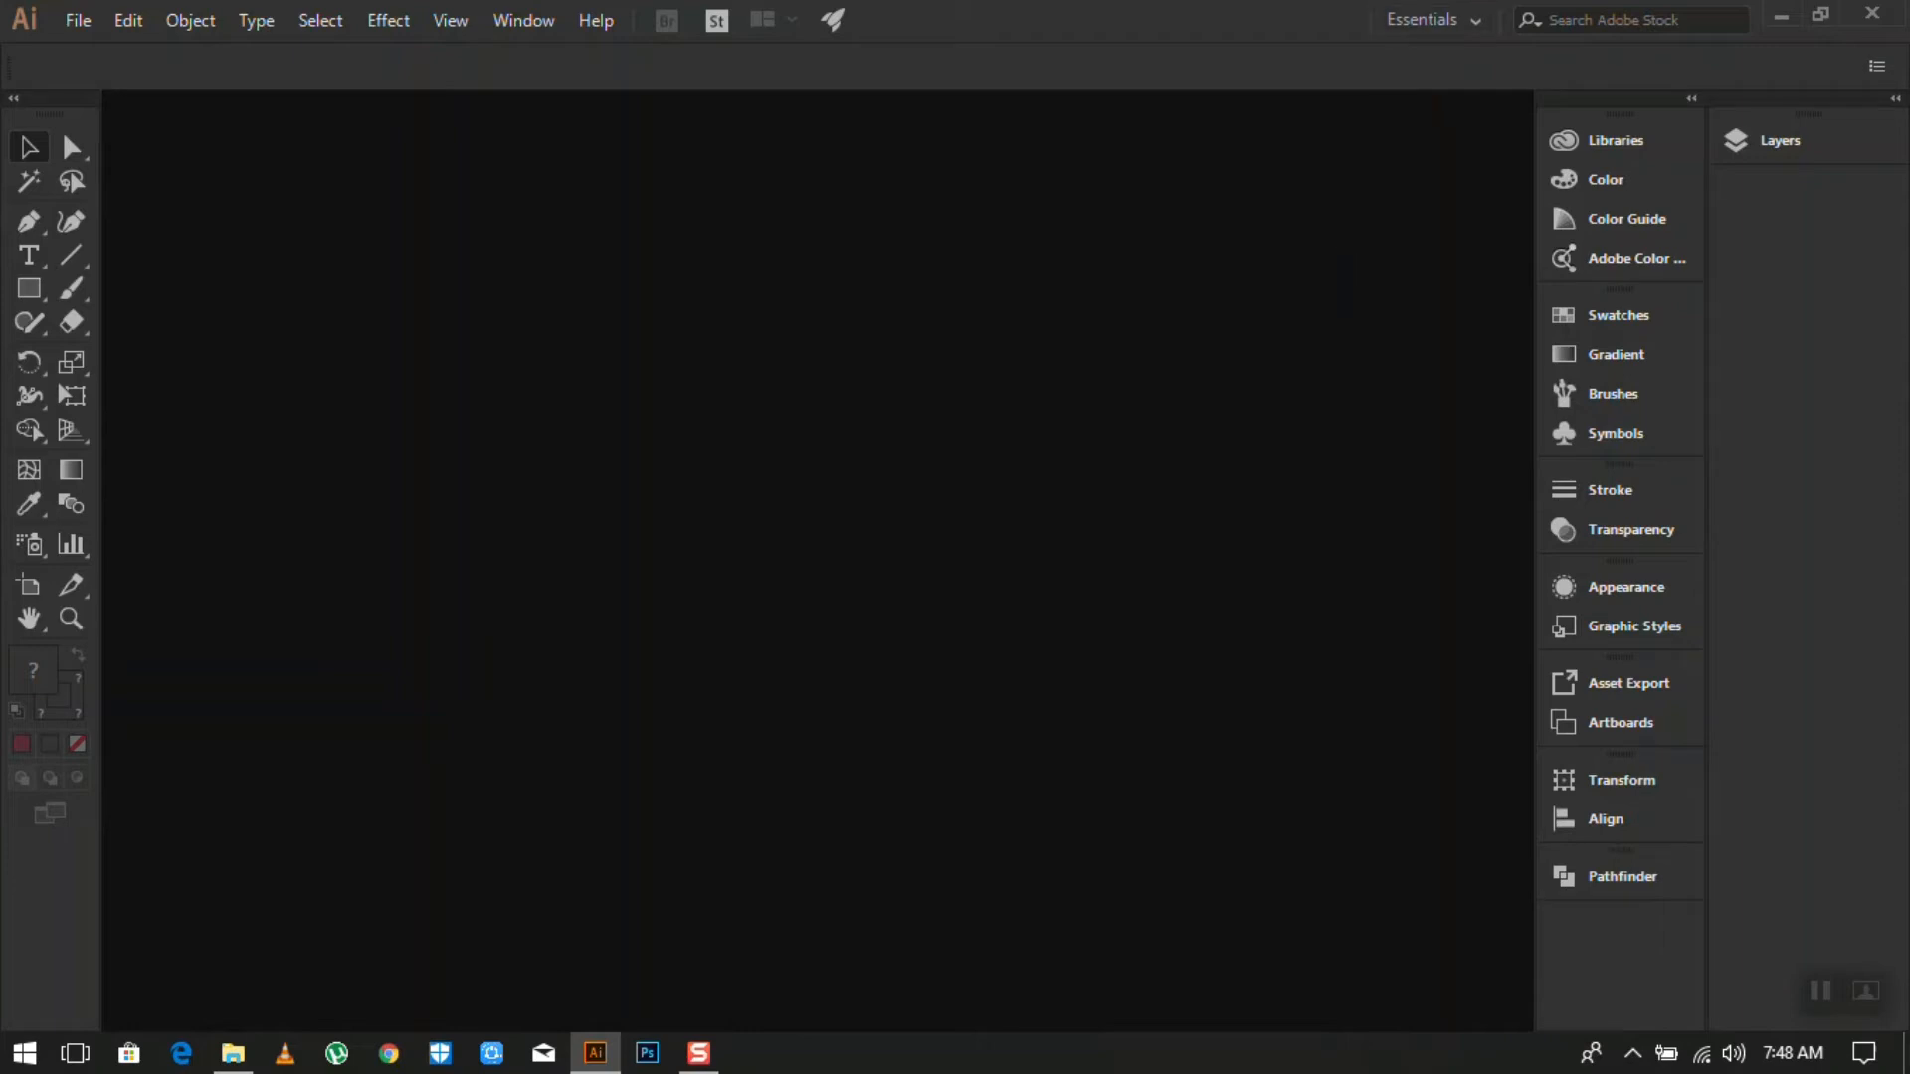
left_click(74, 22)
left_click(134, 24)
left_click(171, 23)
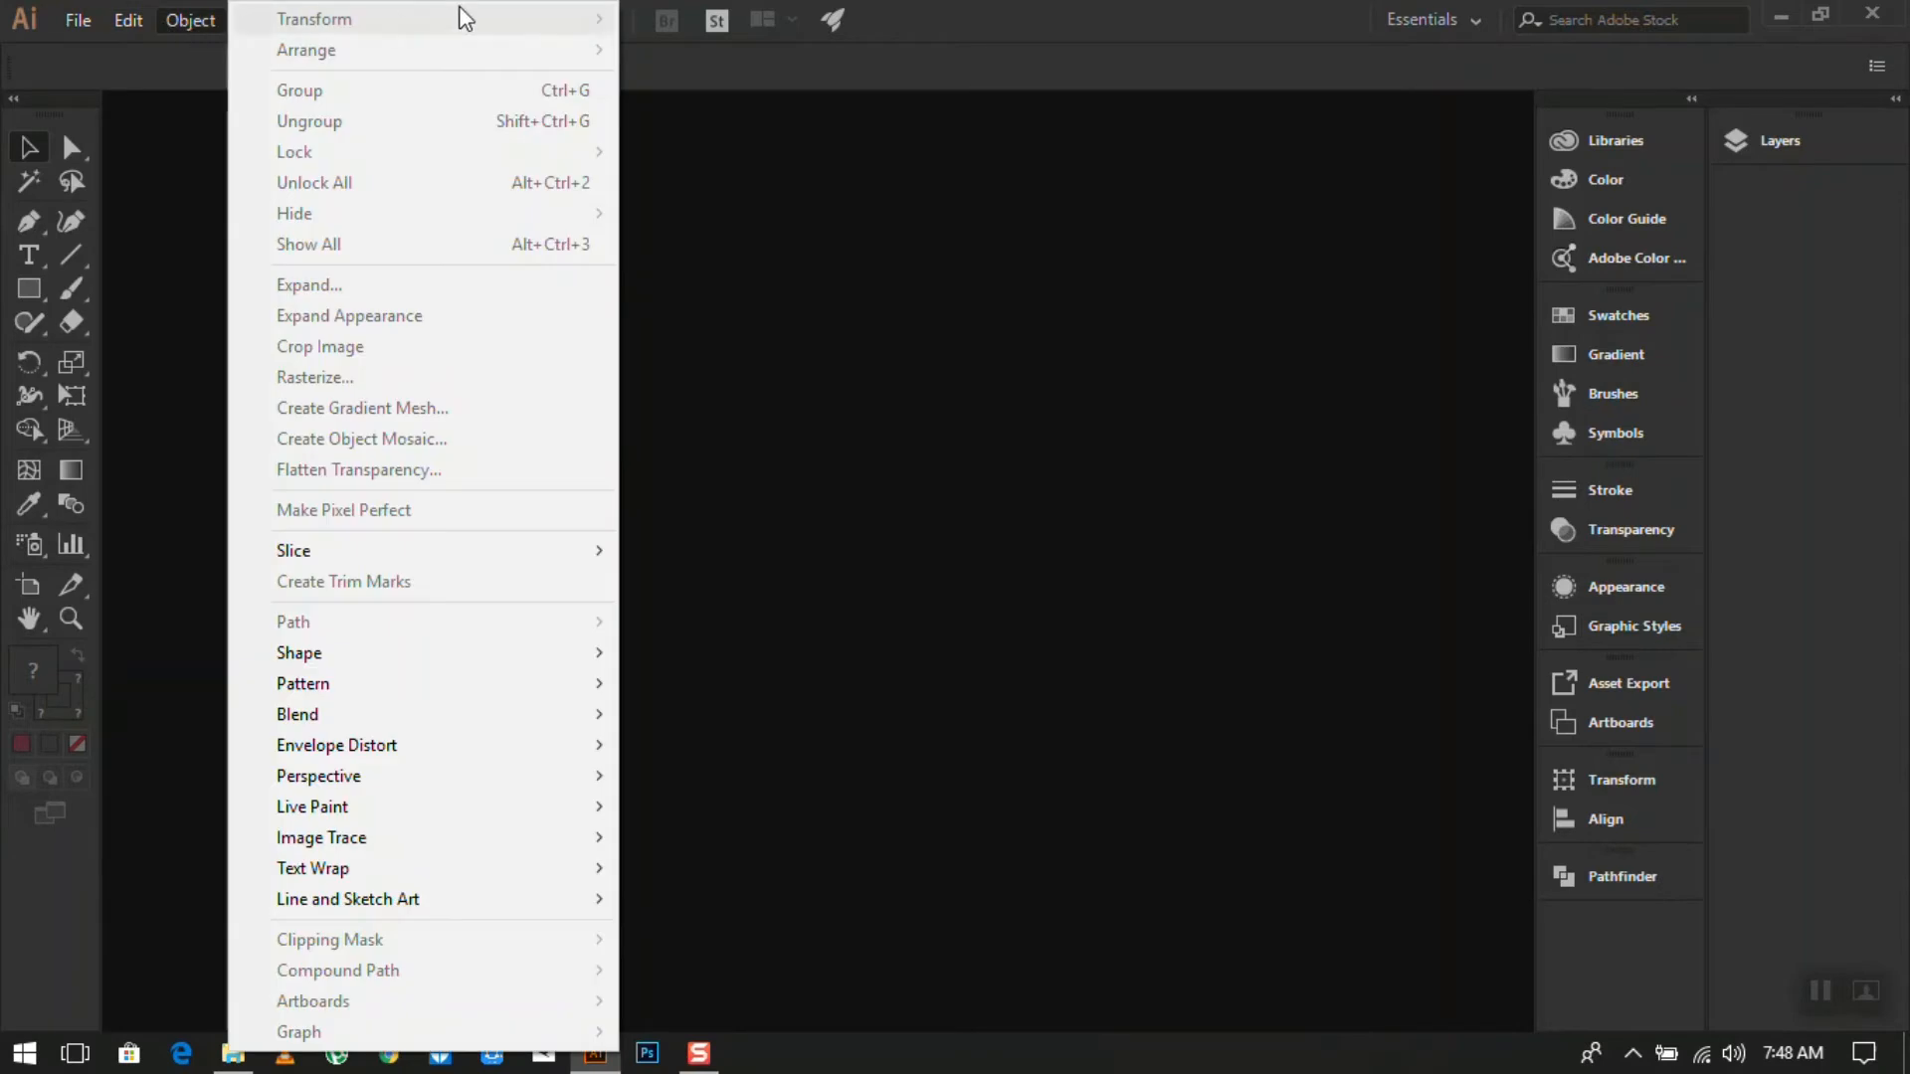
left_click(968, 17)
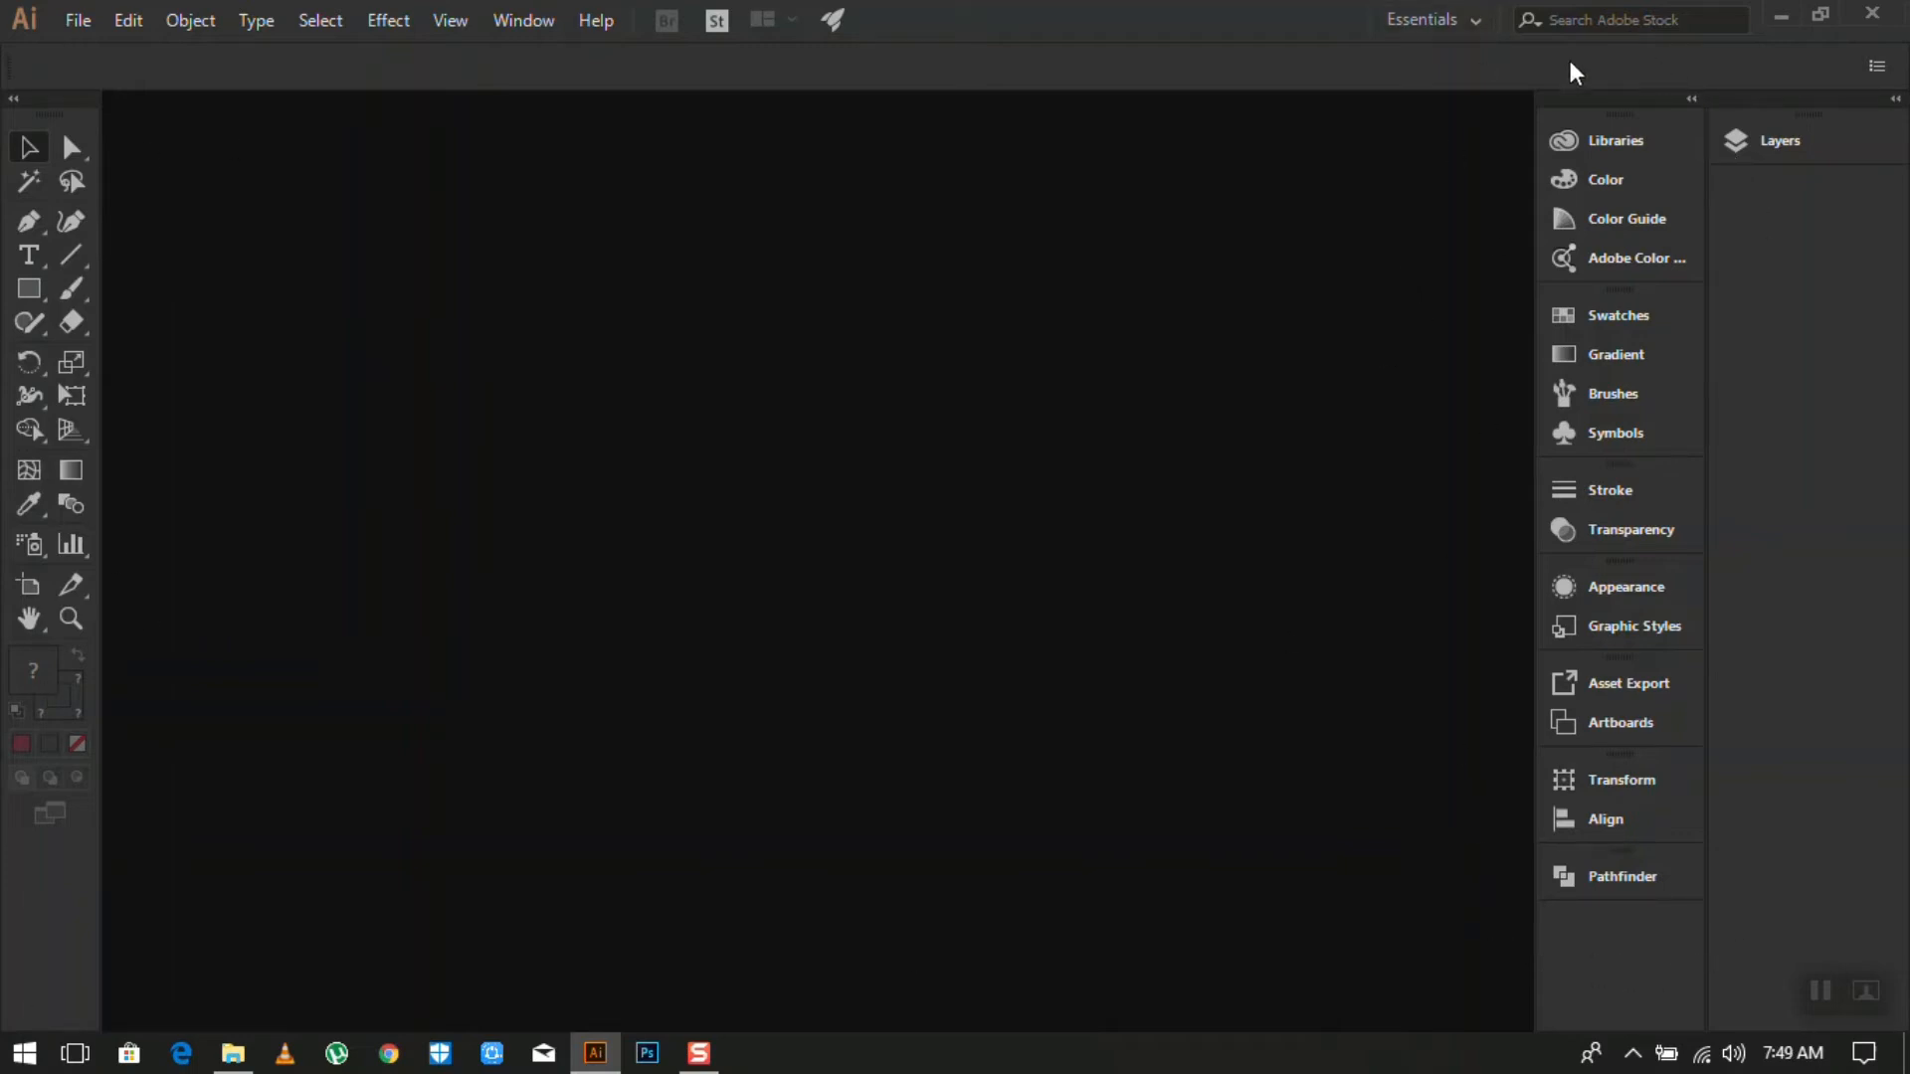
left_click(1677, 145)
left_click(1643, 177)
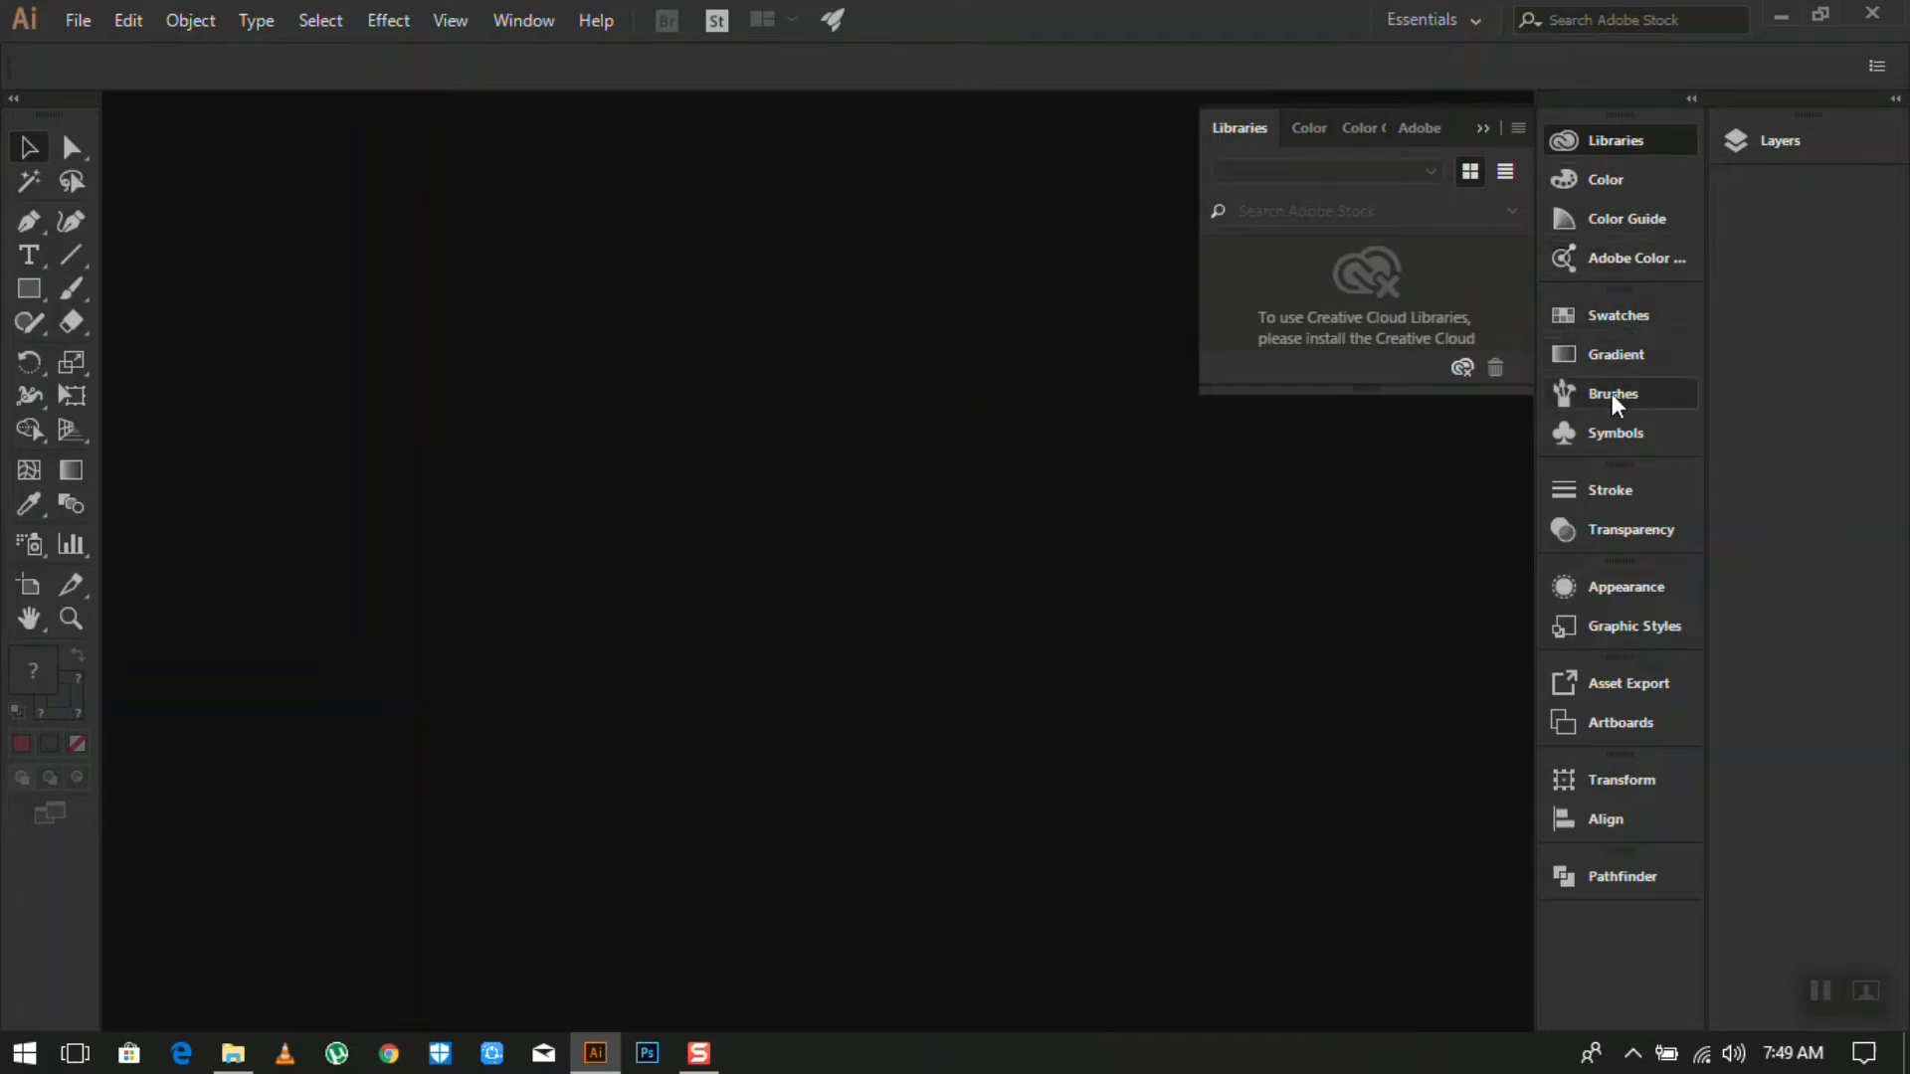
left_click(1627, 364)
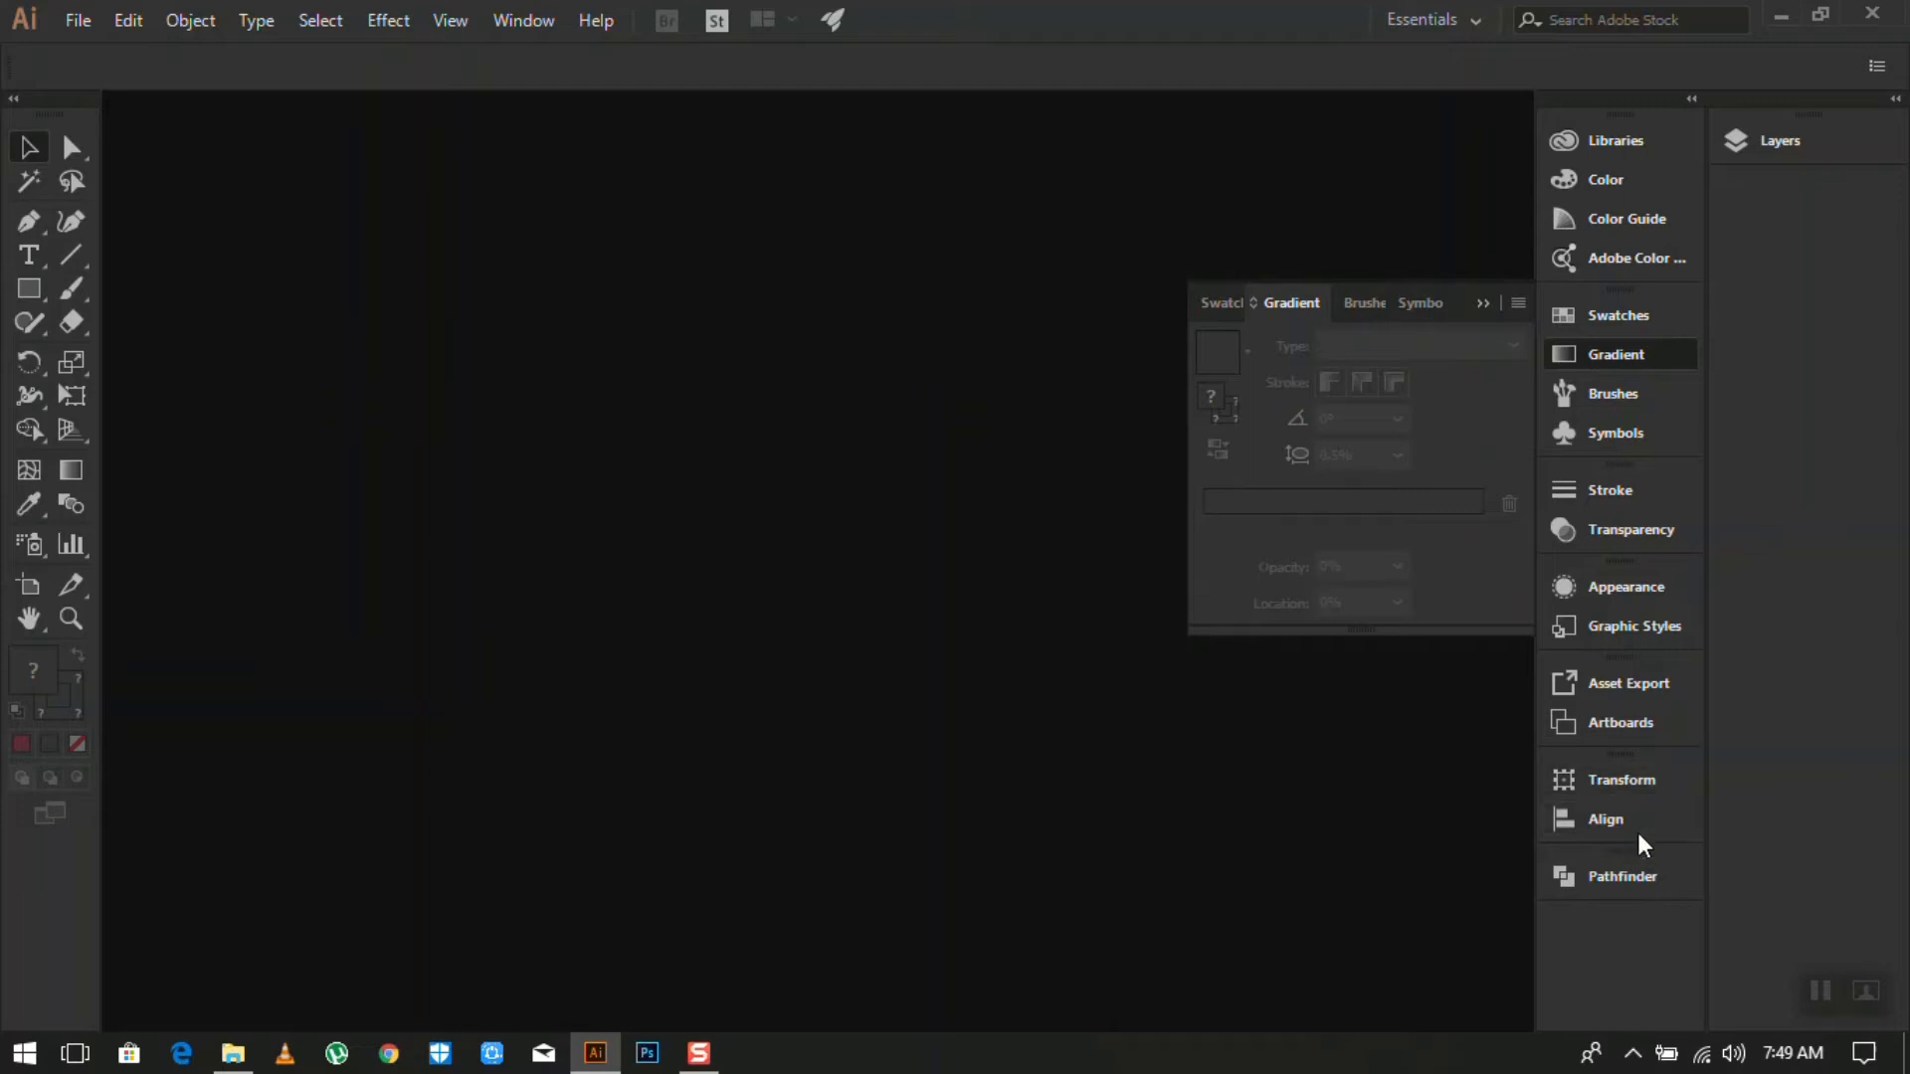
left_click(1641, 885)
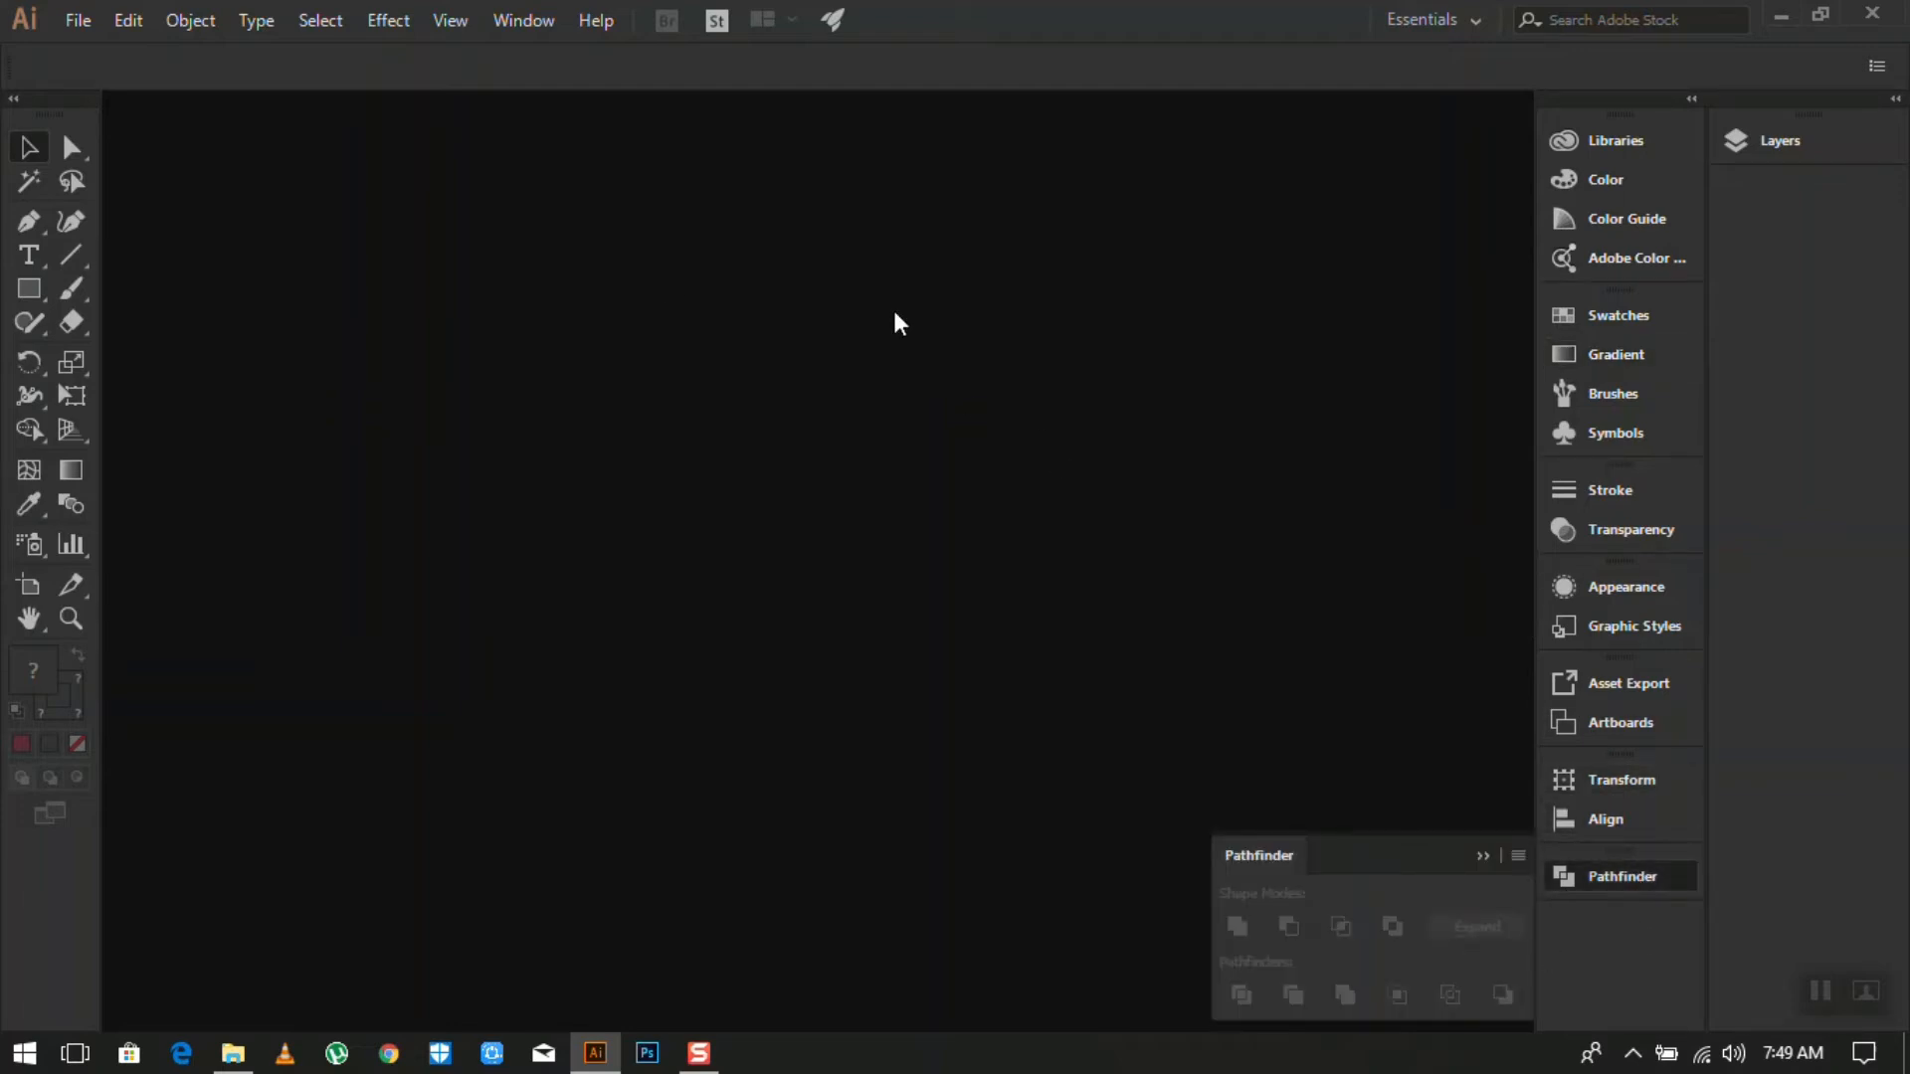
left_click(1820, 151)
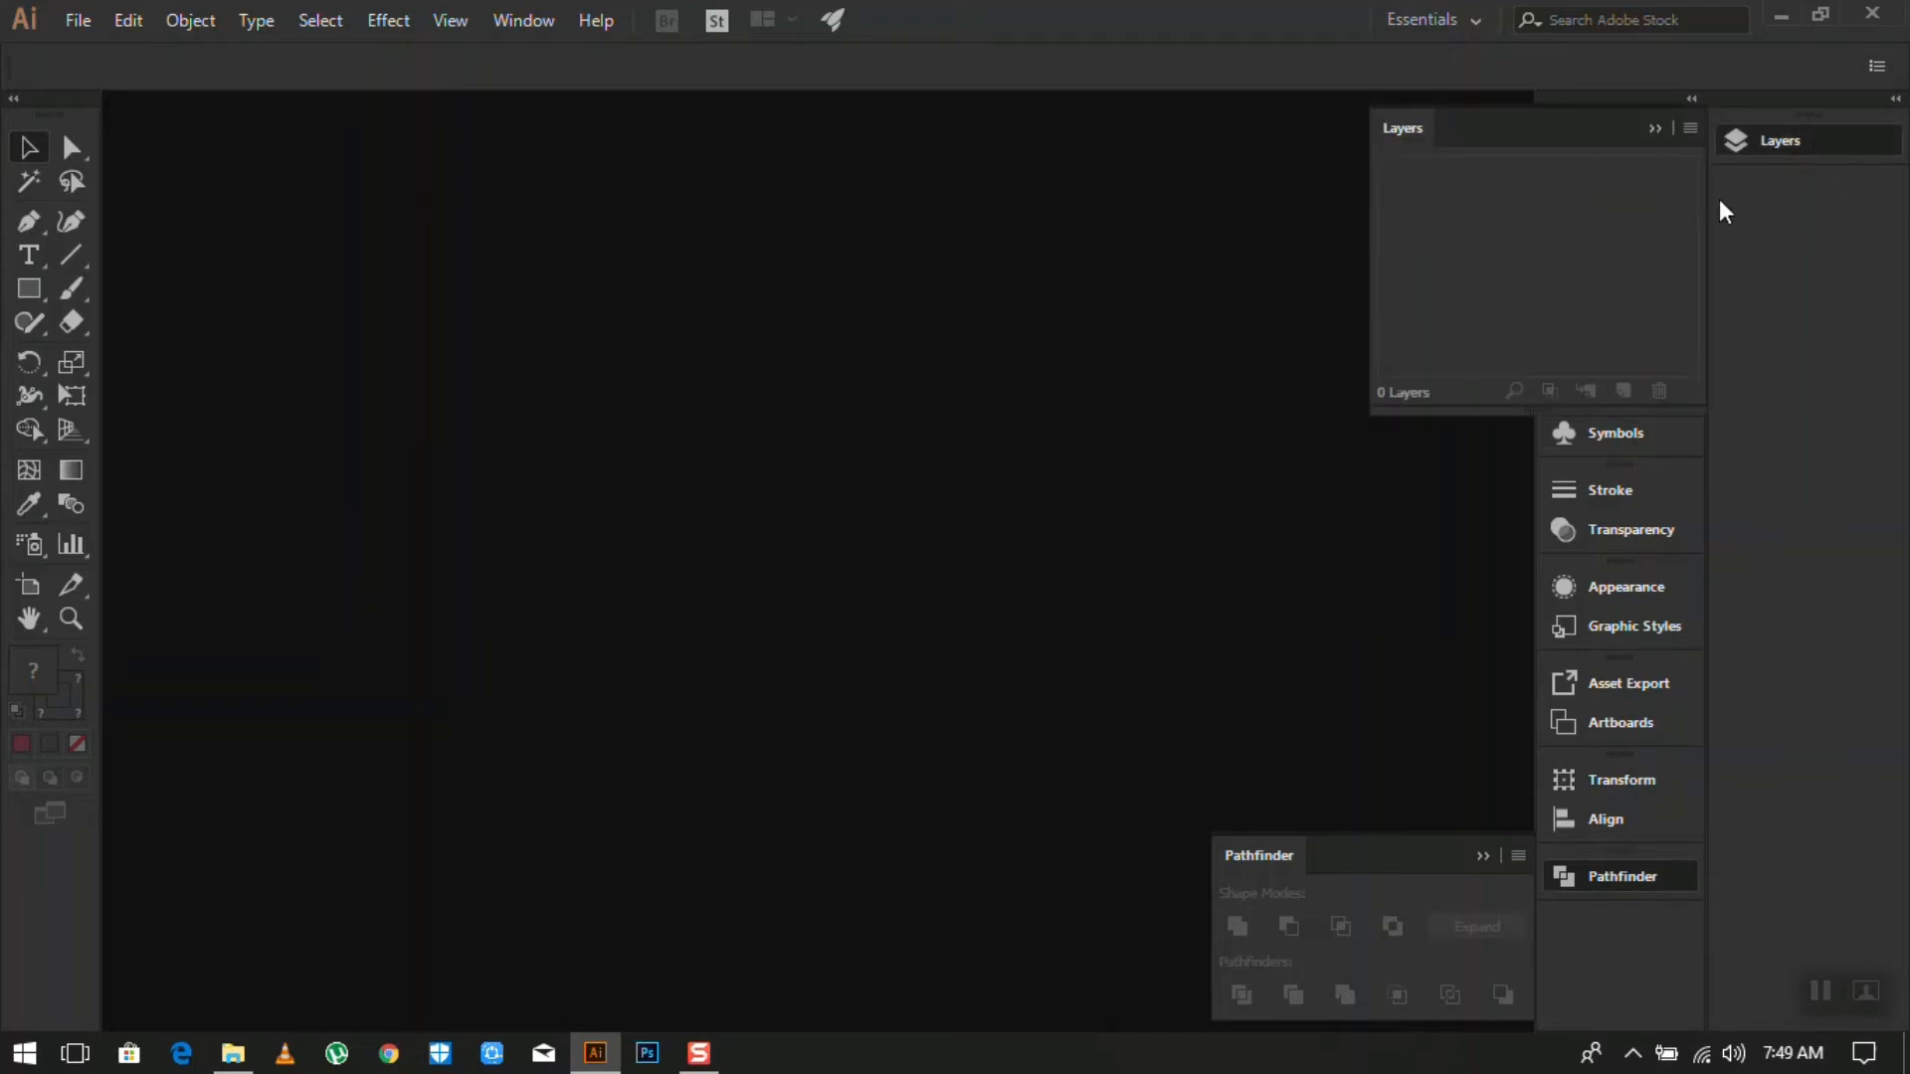
left_click(1748, 140)
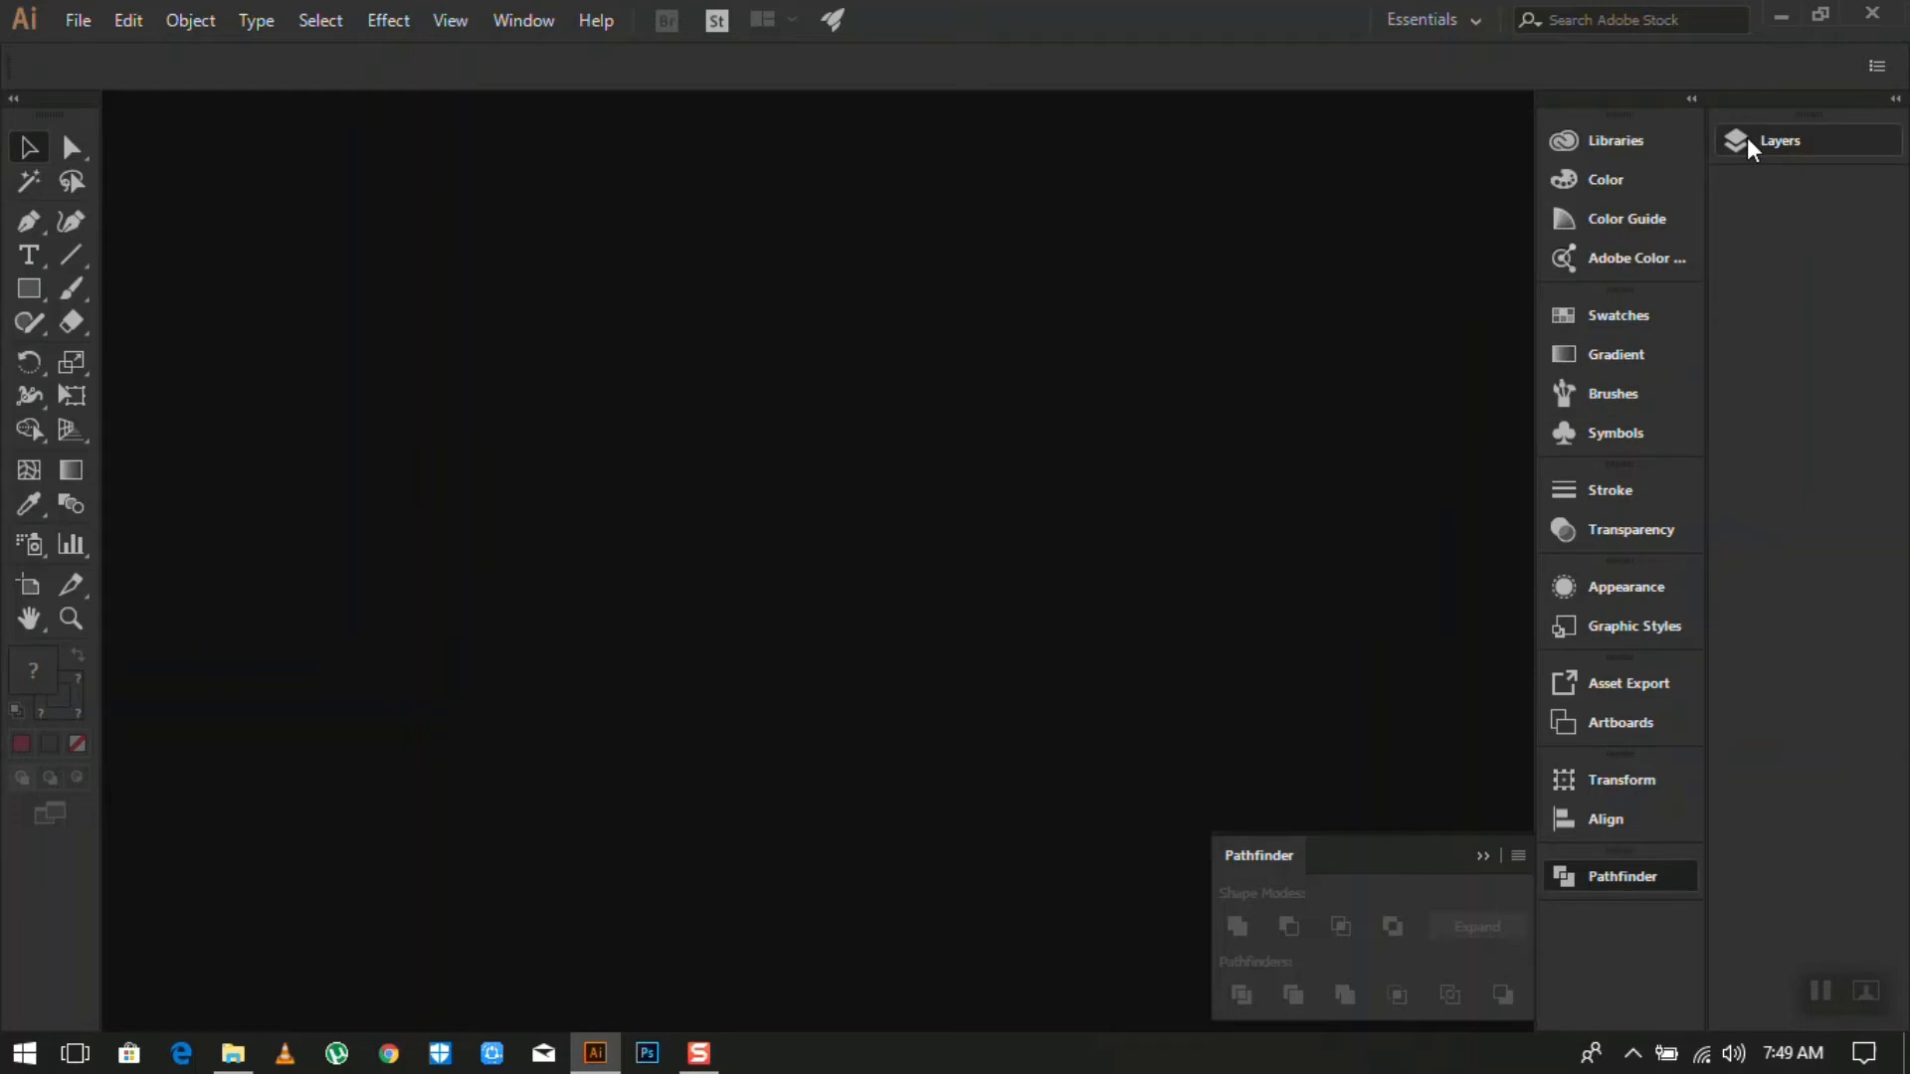
left_click(1638, 880)
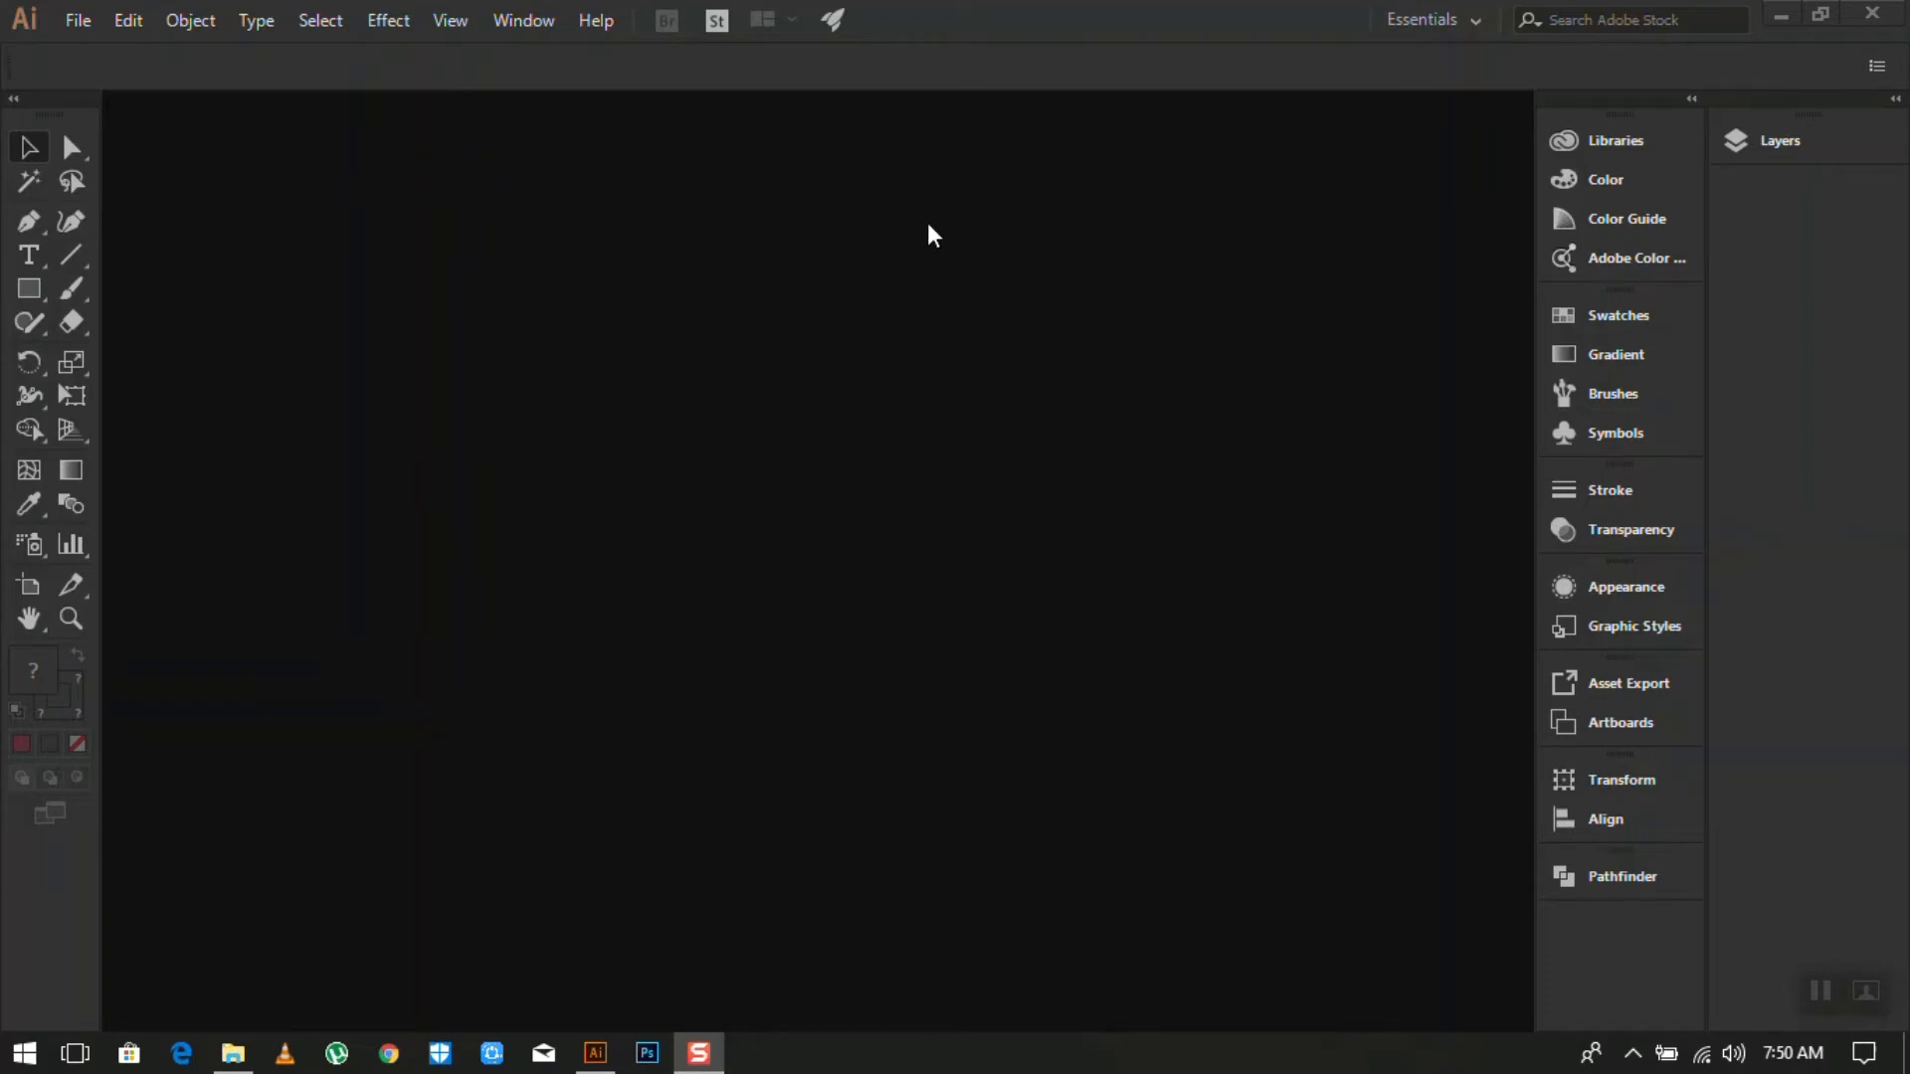
- Open the New Document dialog from the File menu
left_click(78, 22)
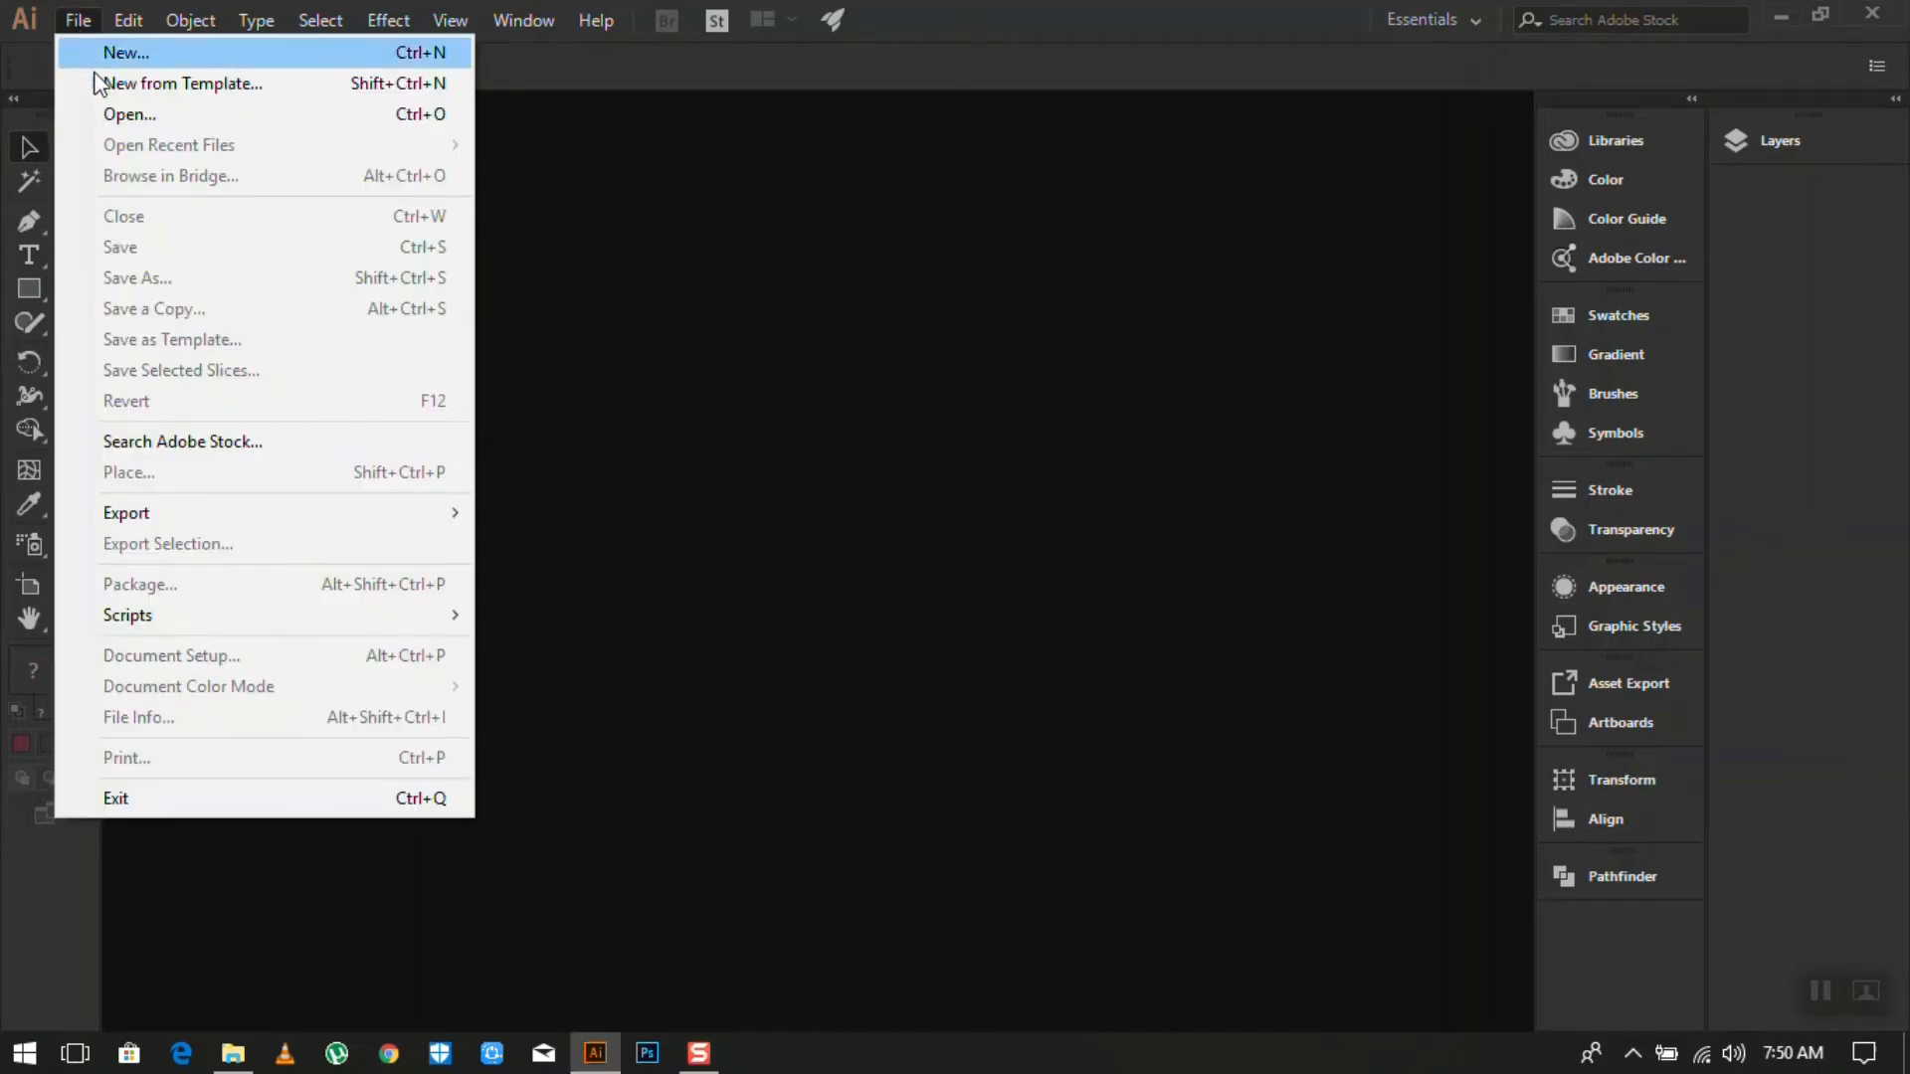
left_click(100, 55)
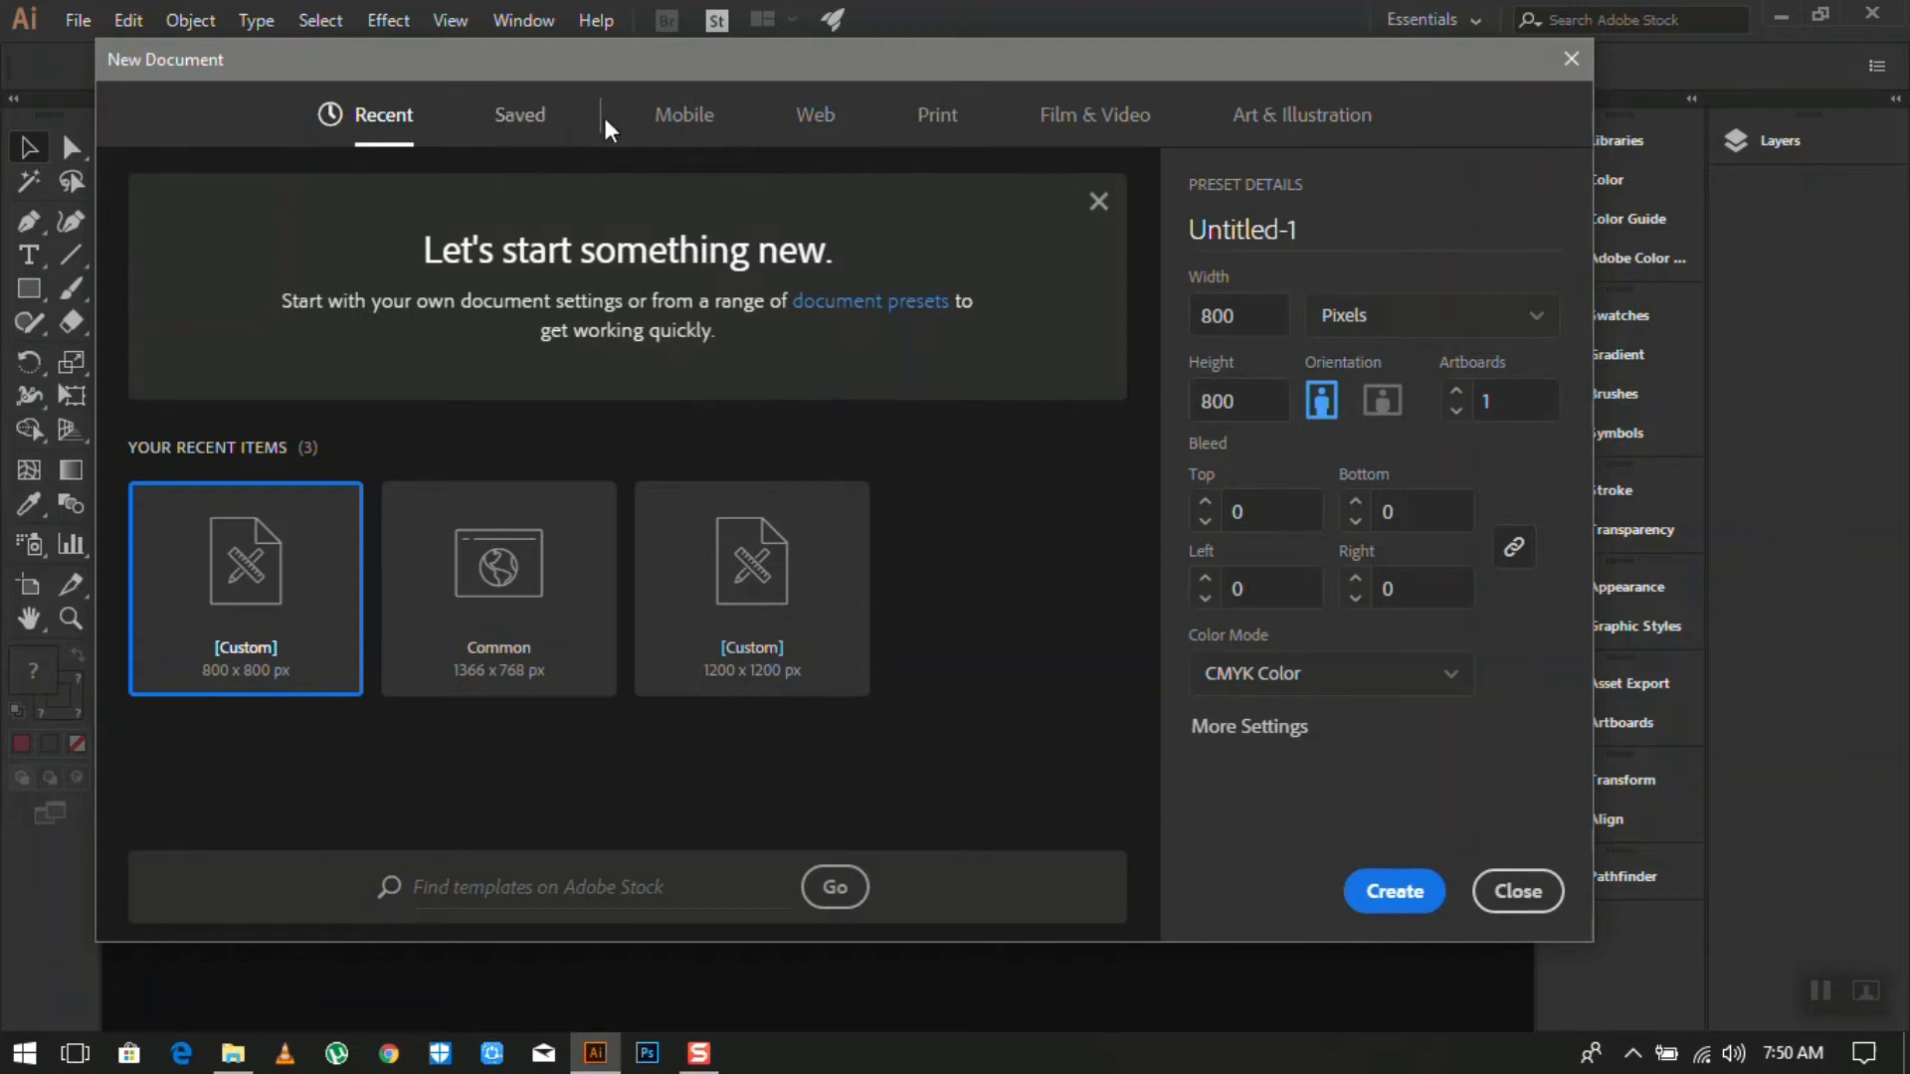
- Browse the Mobile, Web, Print, Film & Video and Art & Illustration presets, ending on Web Common 1366 × 768 px
left_click(686, 117)
left_click(806, 135)
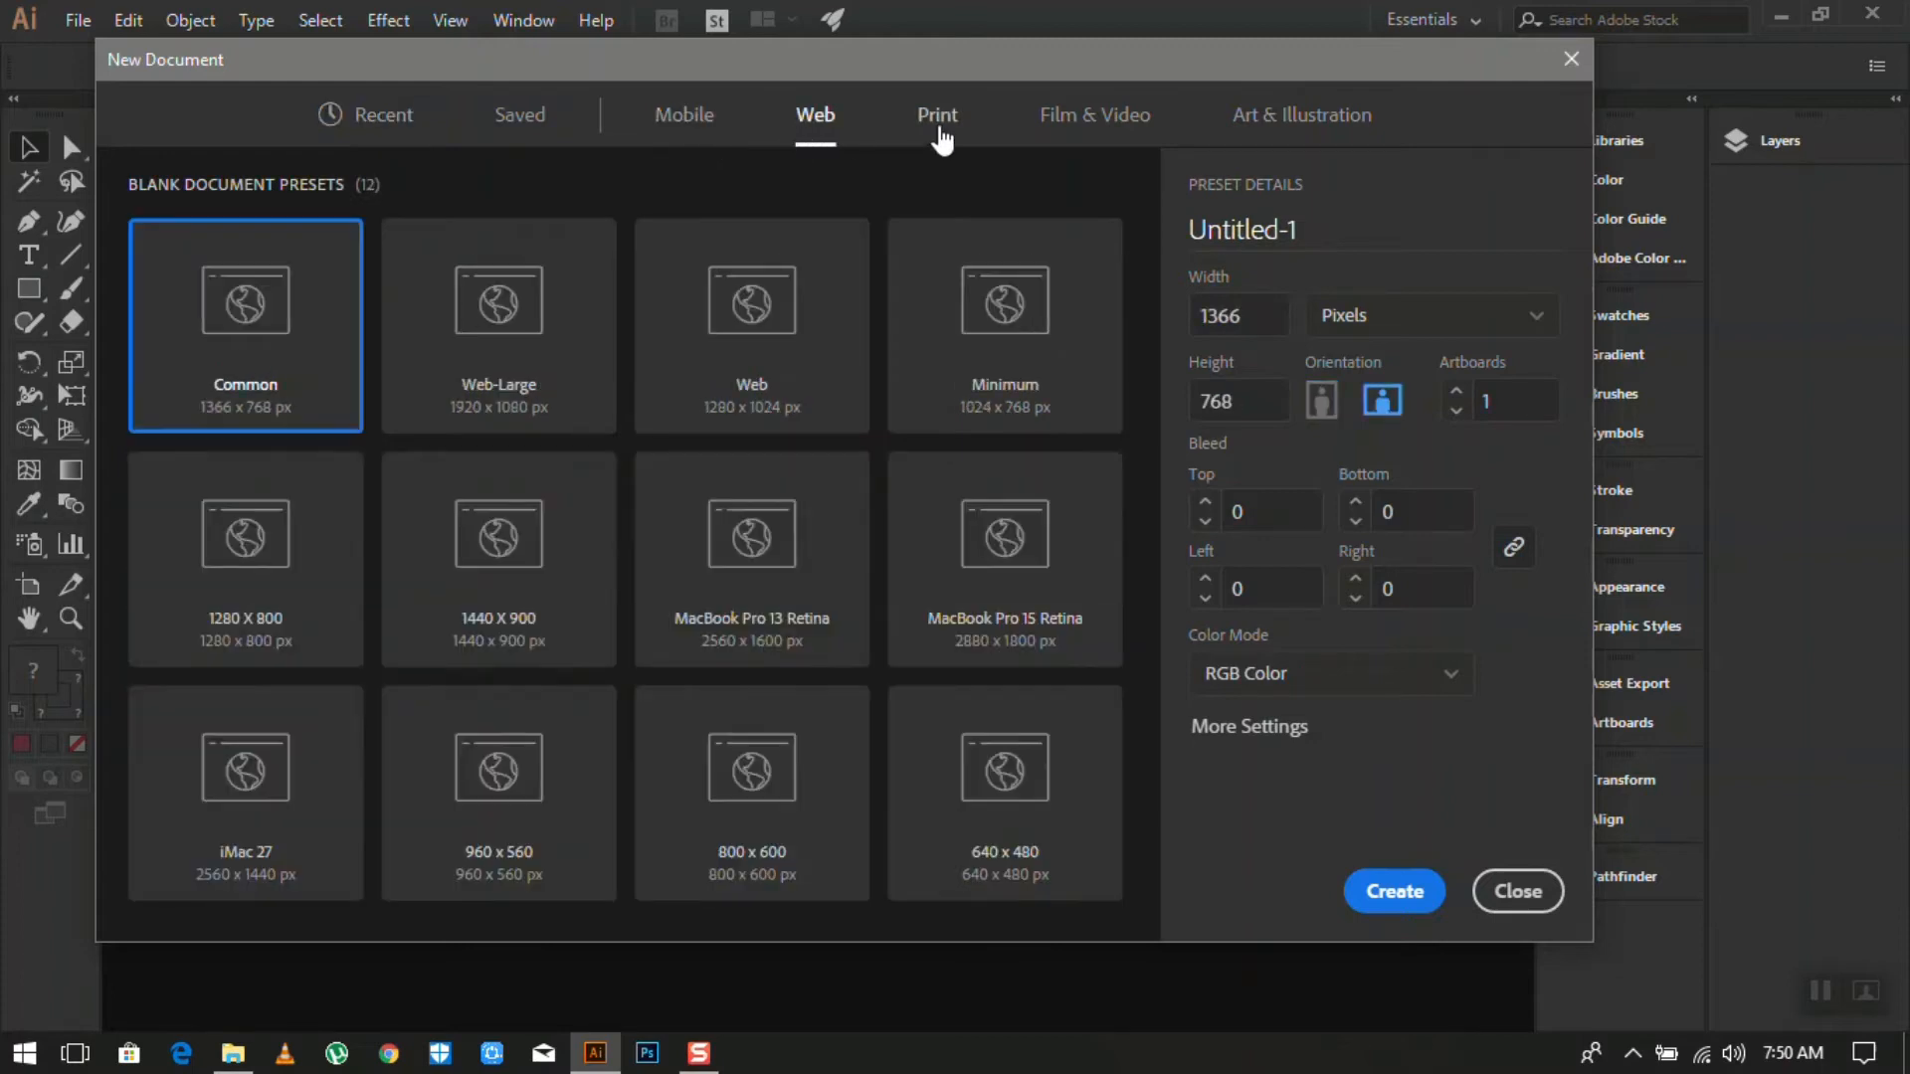
left_click(935, 134)
left_click(1114, 129)
left_click(1323, 124)
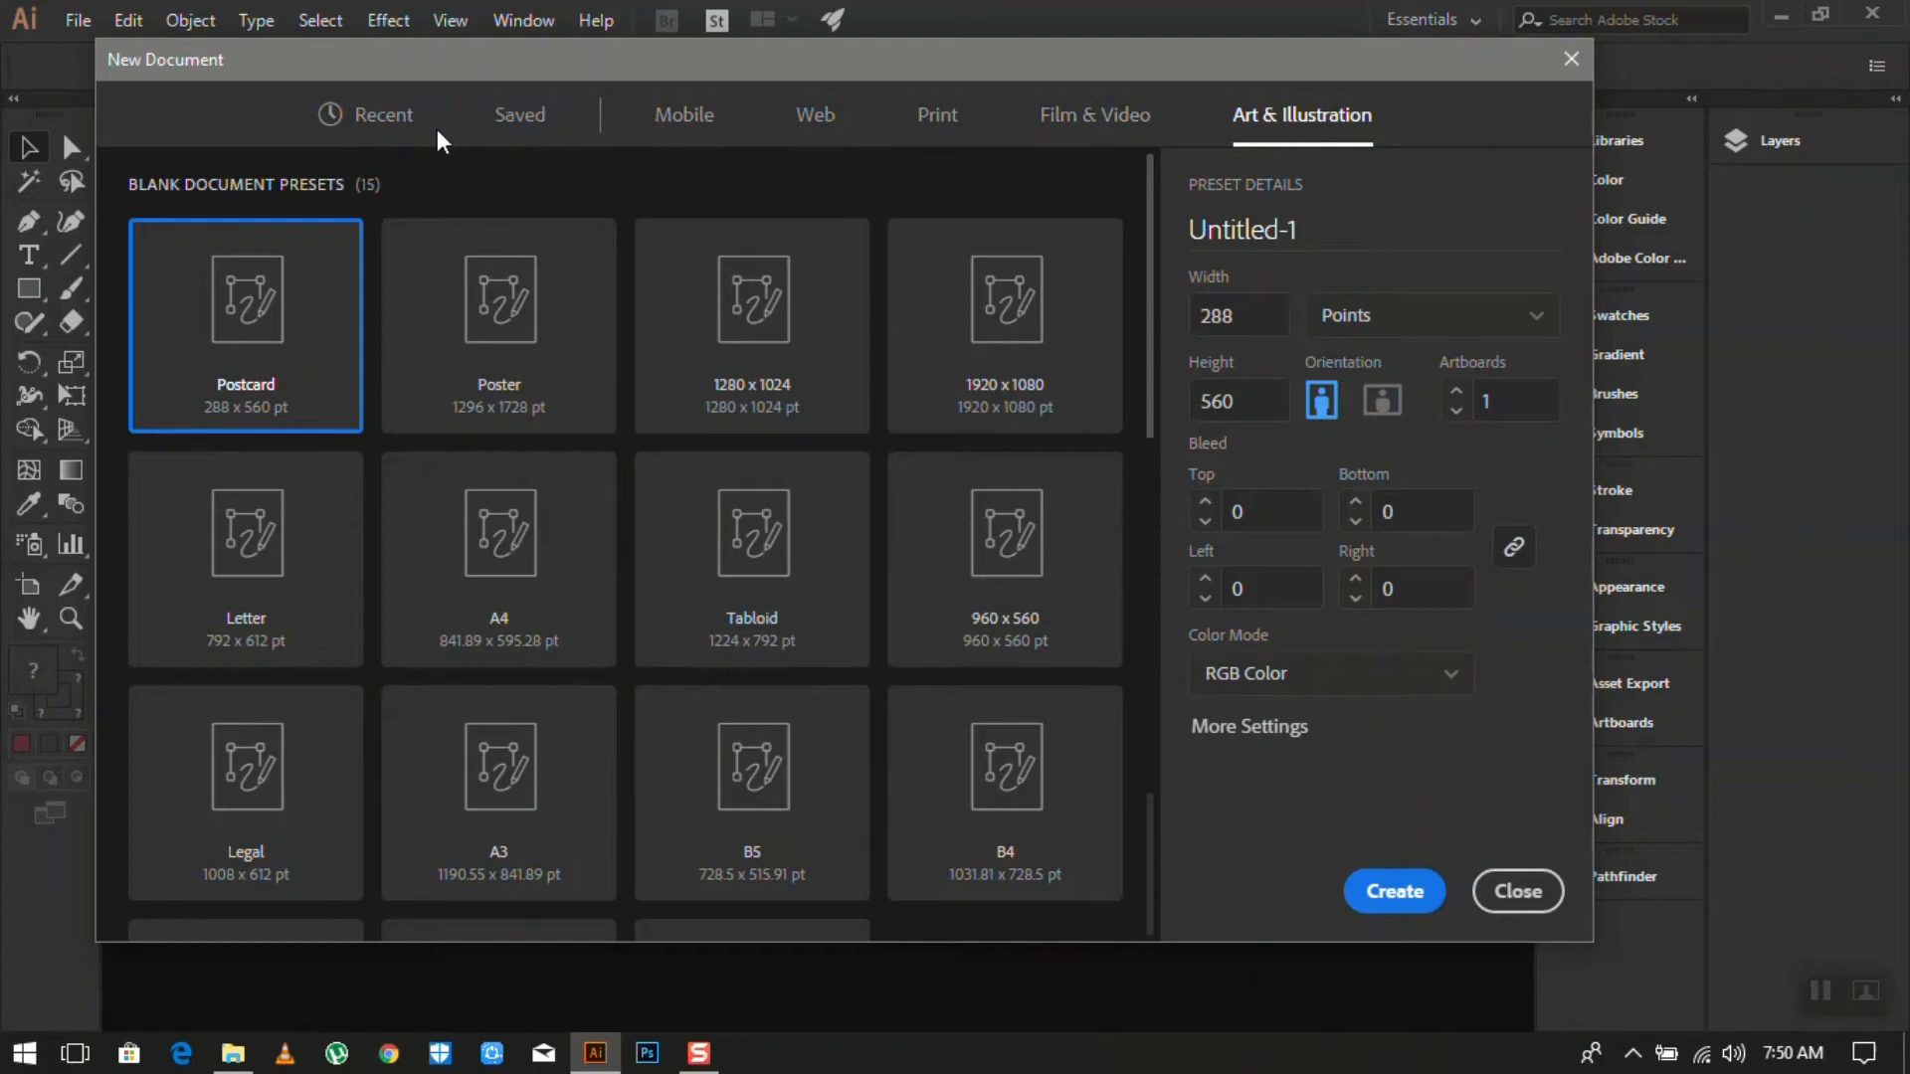
left_click(672, 121)
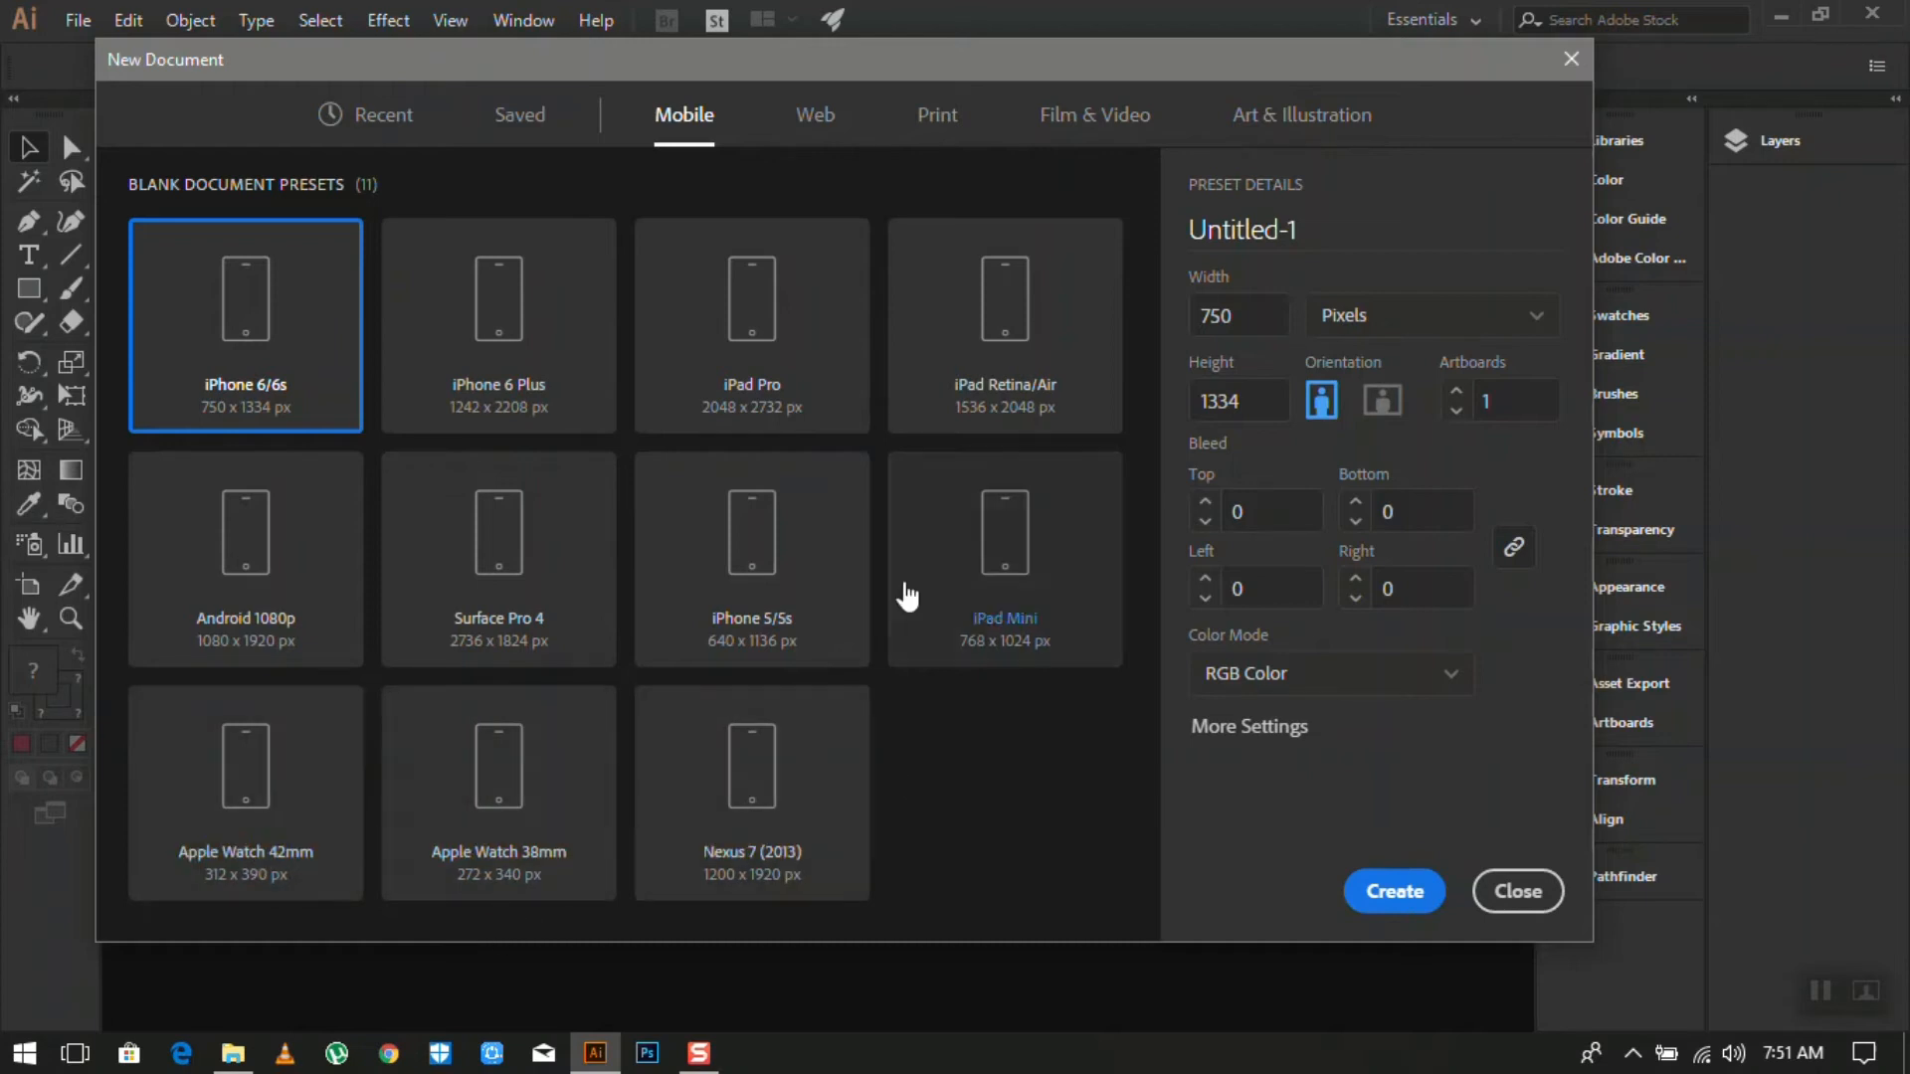
left_click(811, 143)
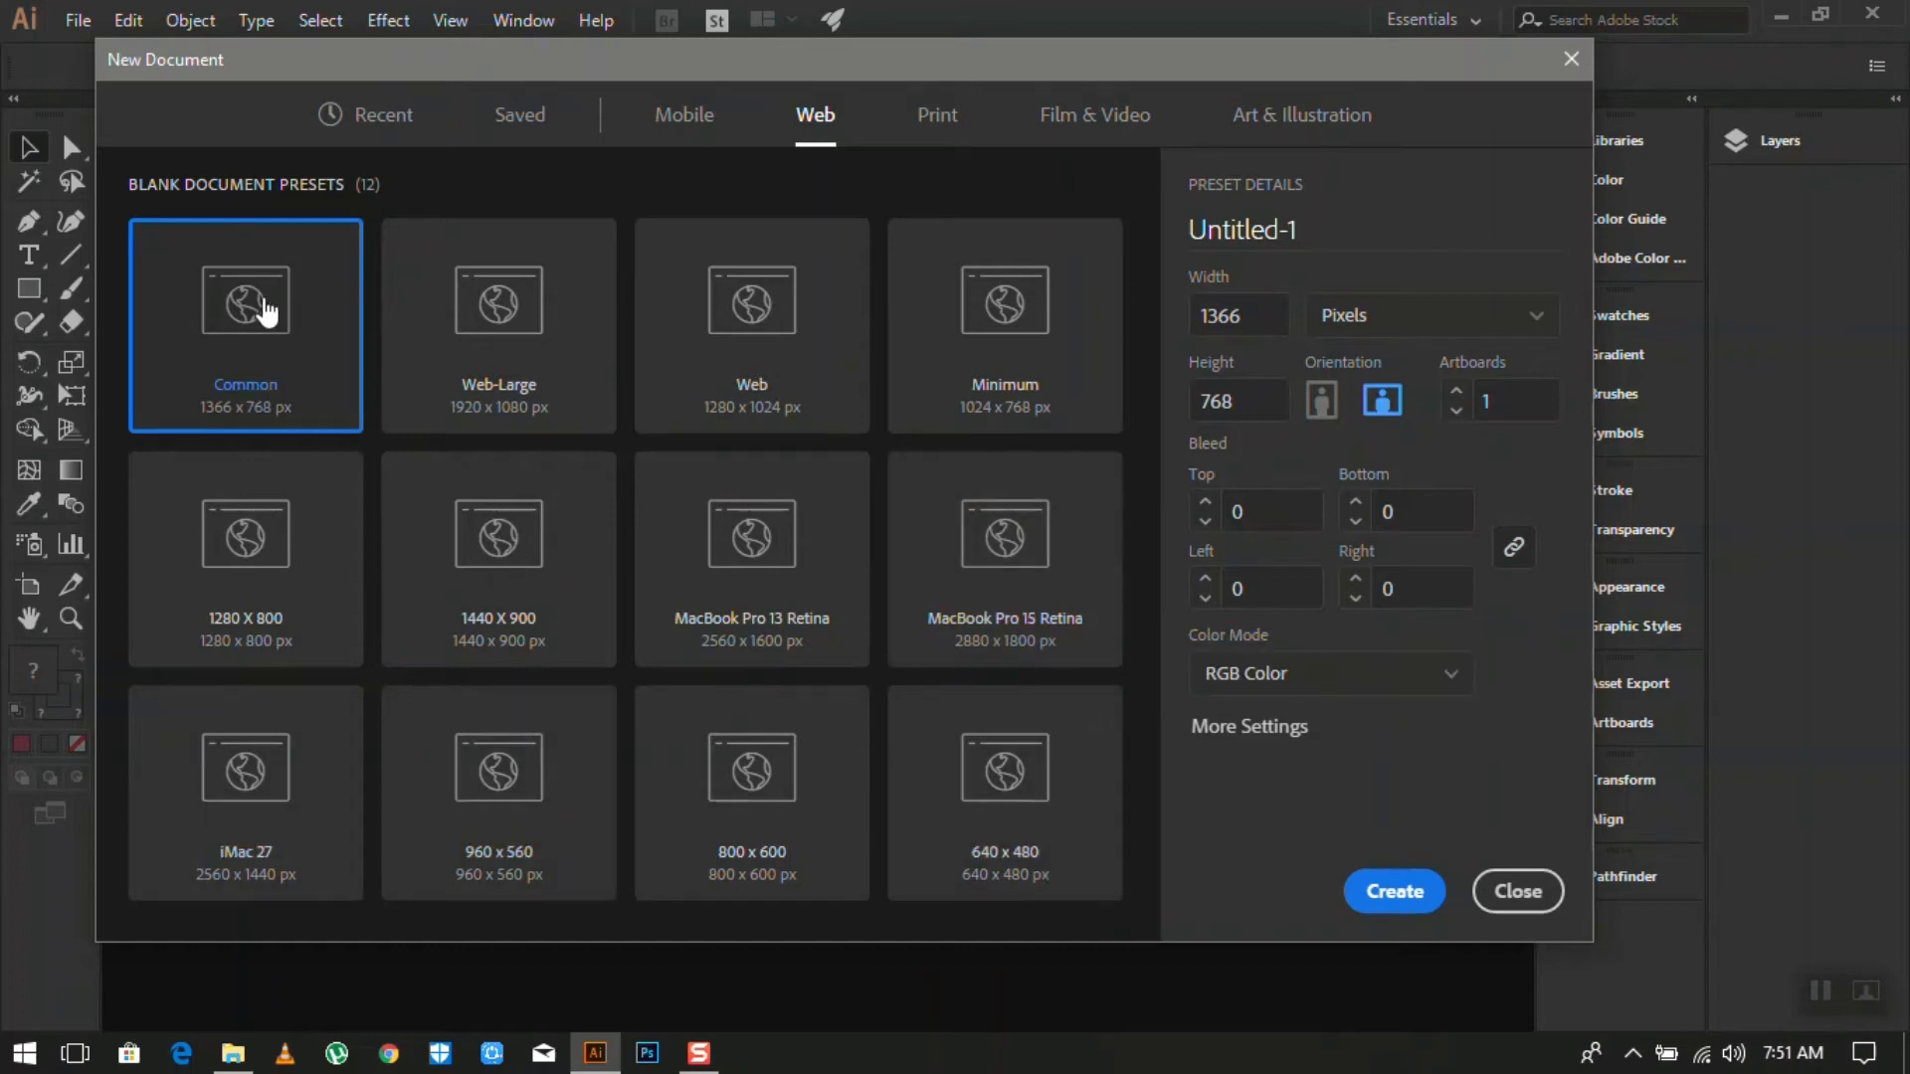
- Browse the Print, Film & Video and Art & Illustration preset categories
left_click(939, 118)
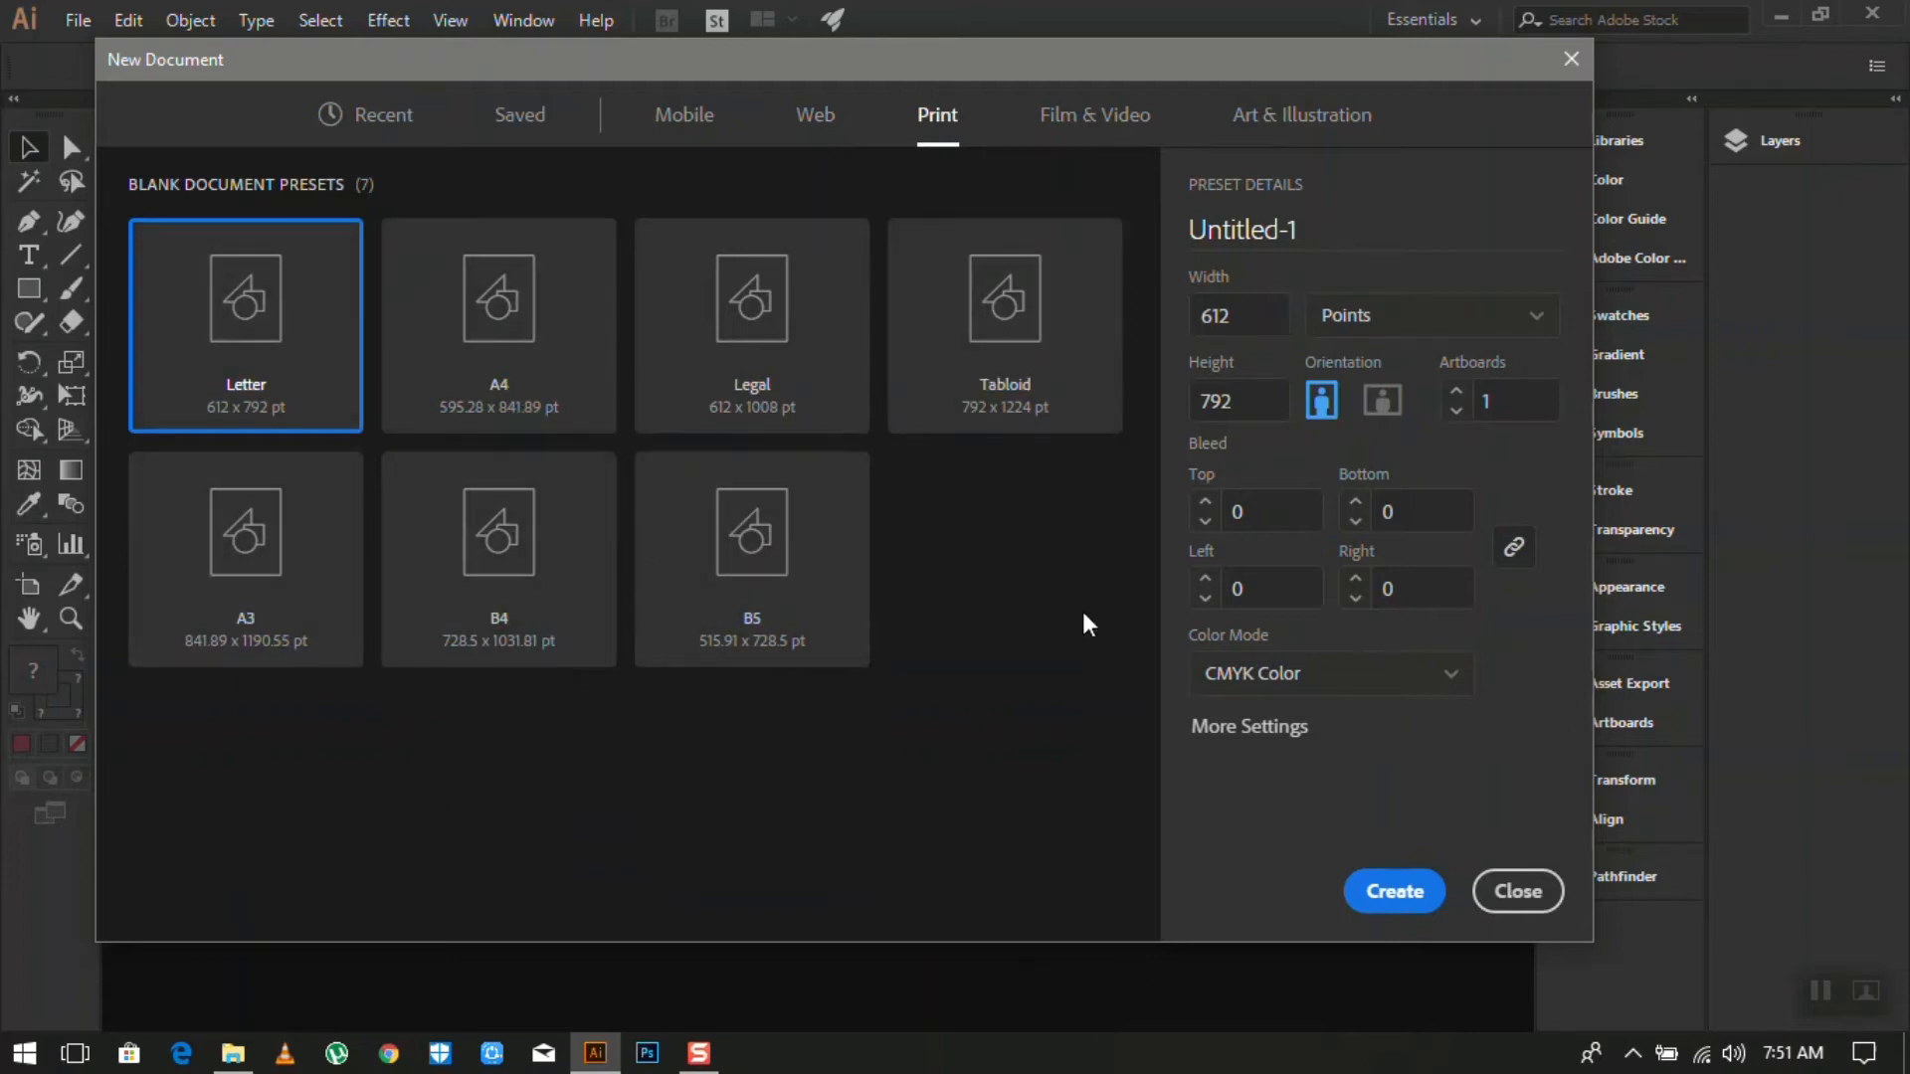
left_click(1109, 121)
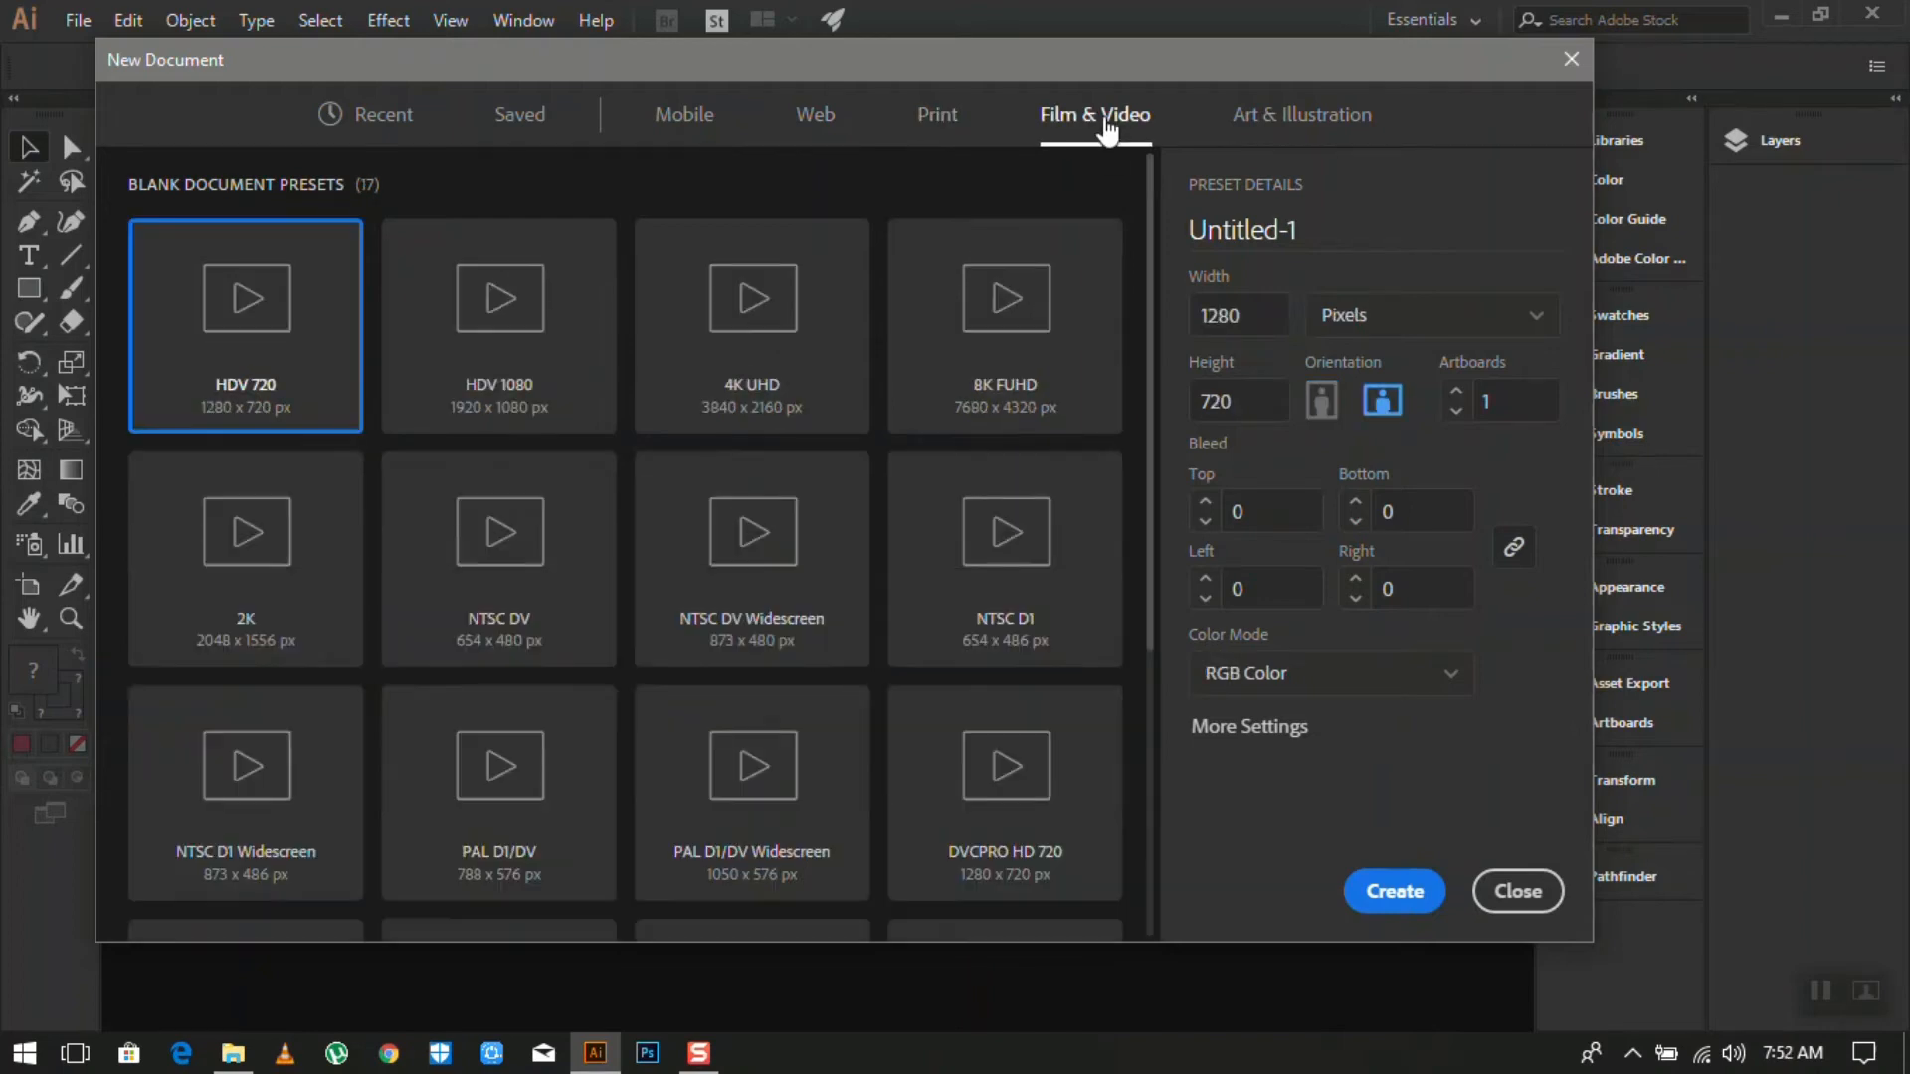
scroll(1004, 408, "down", 5)
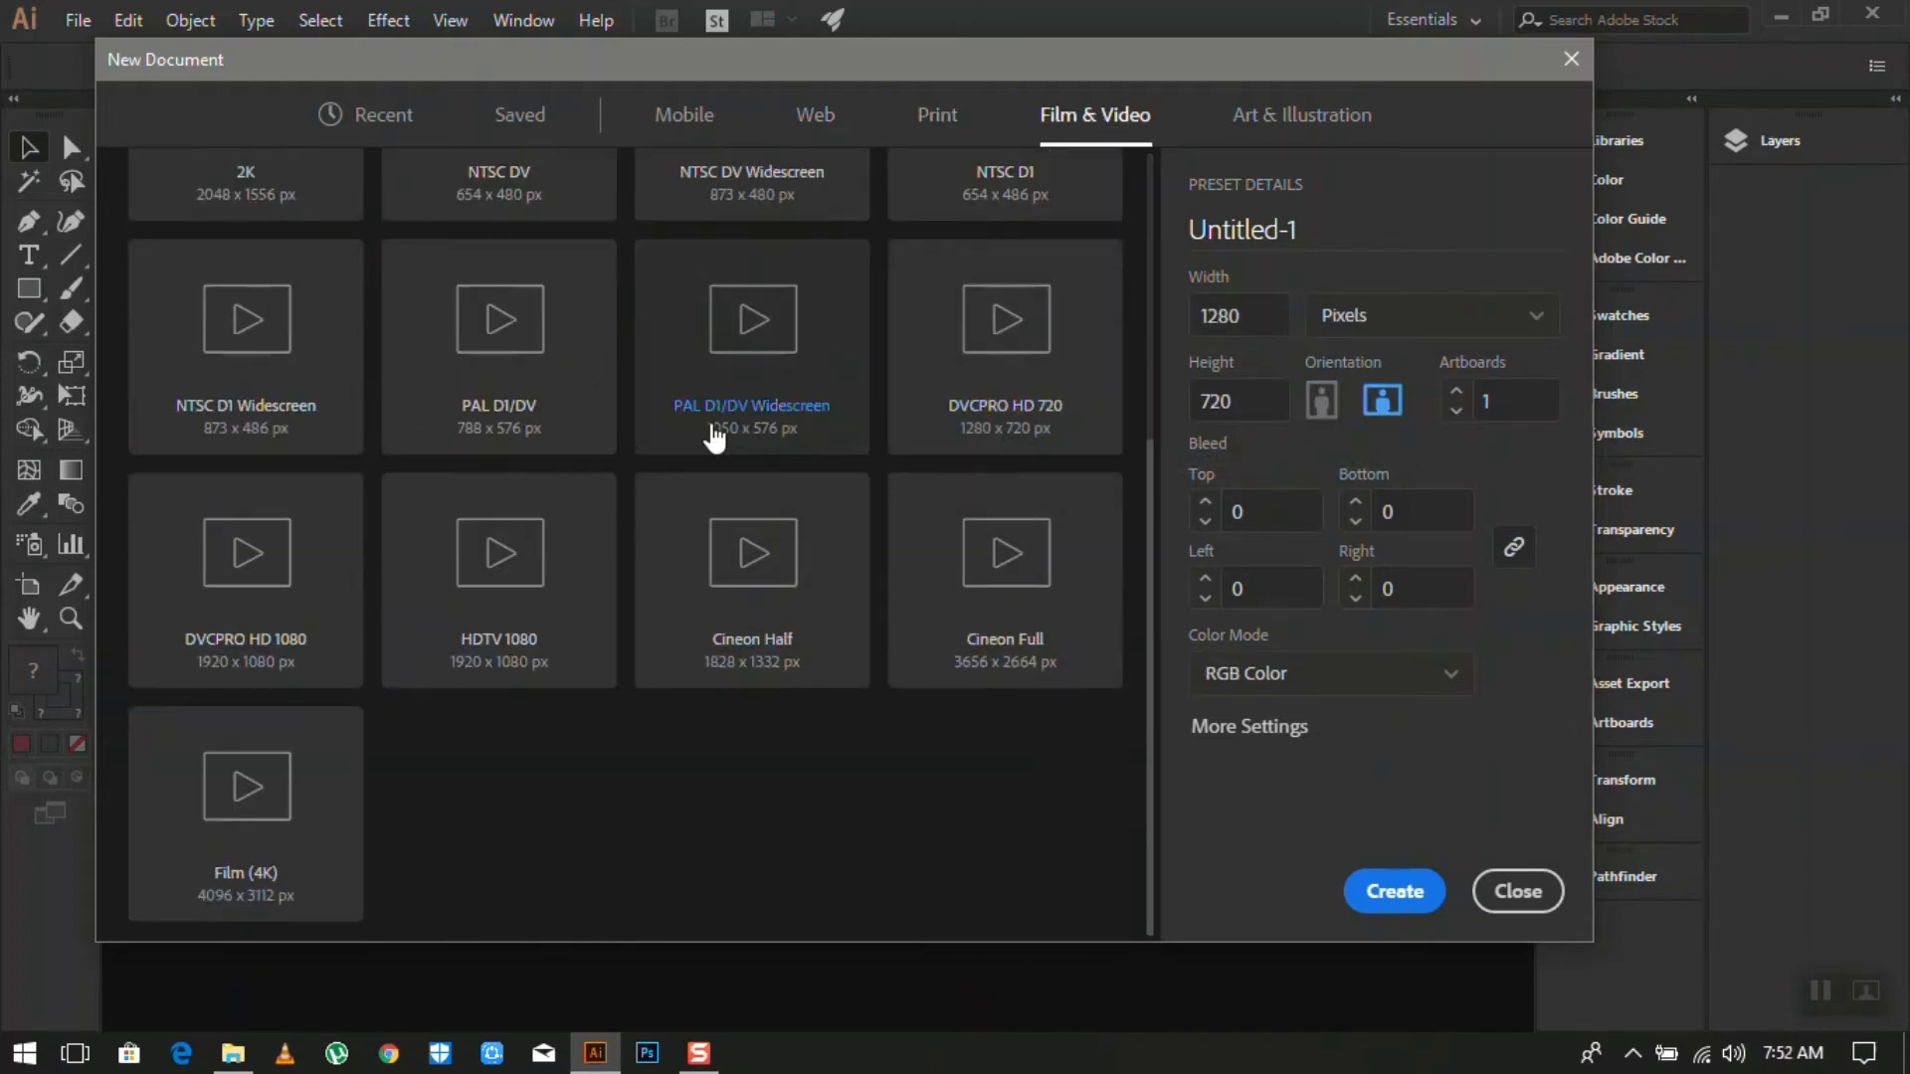
scroll(731, 433, "up", 5)
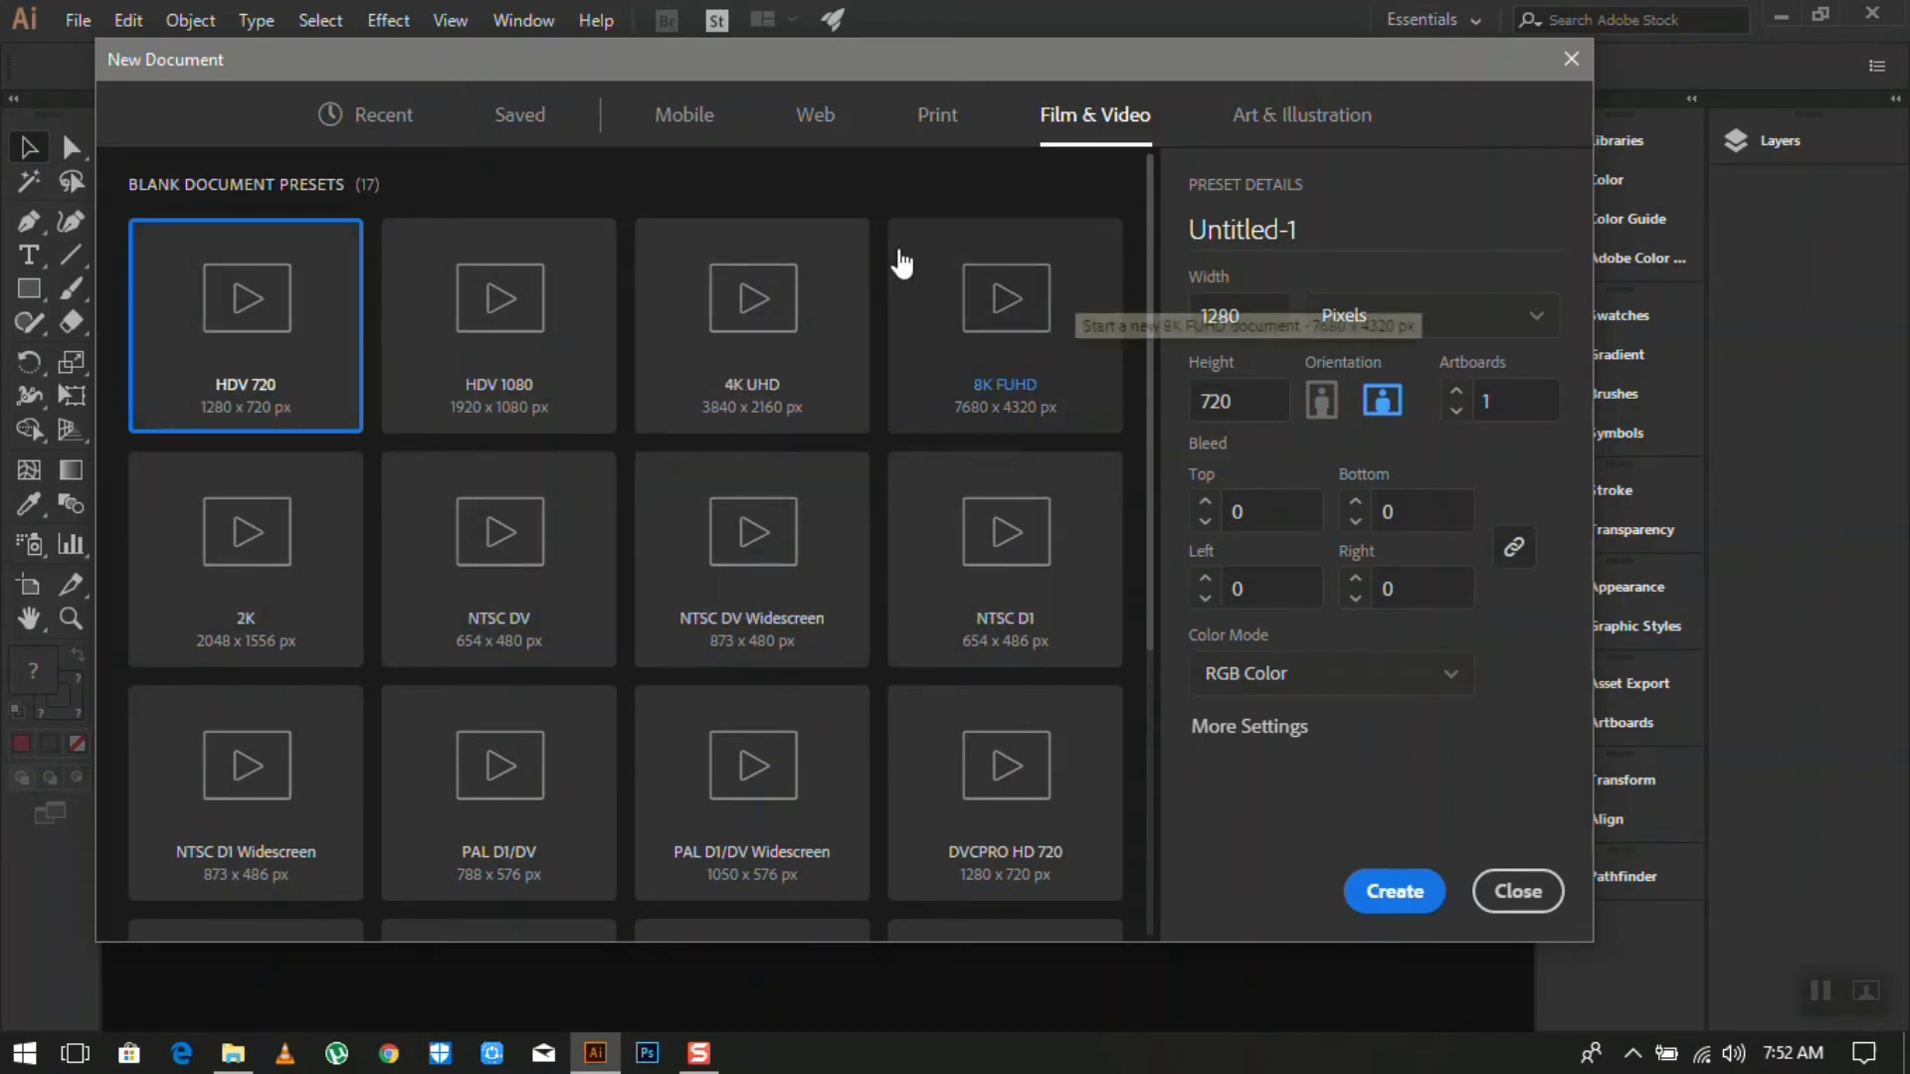
left_click(1324, 124)
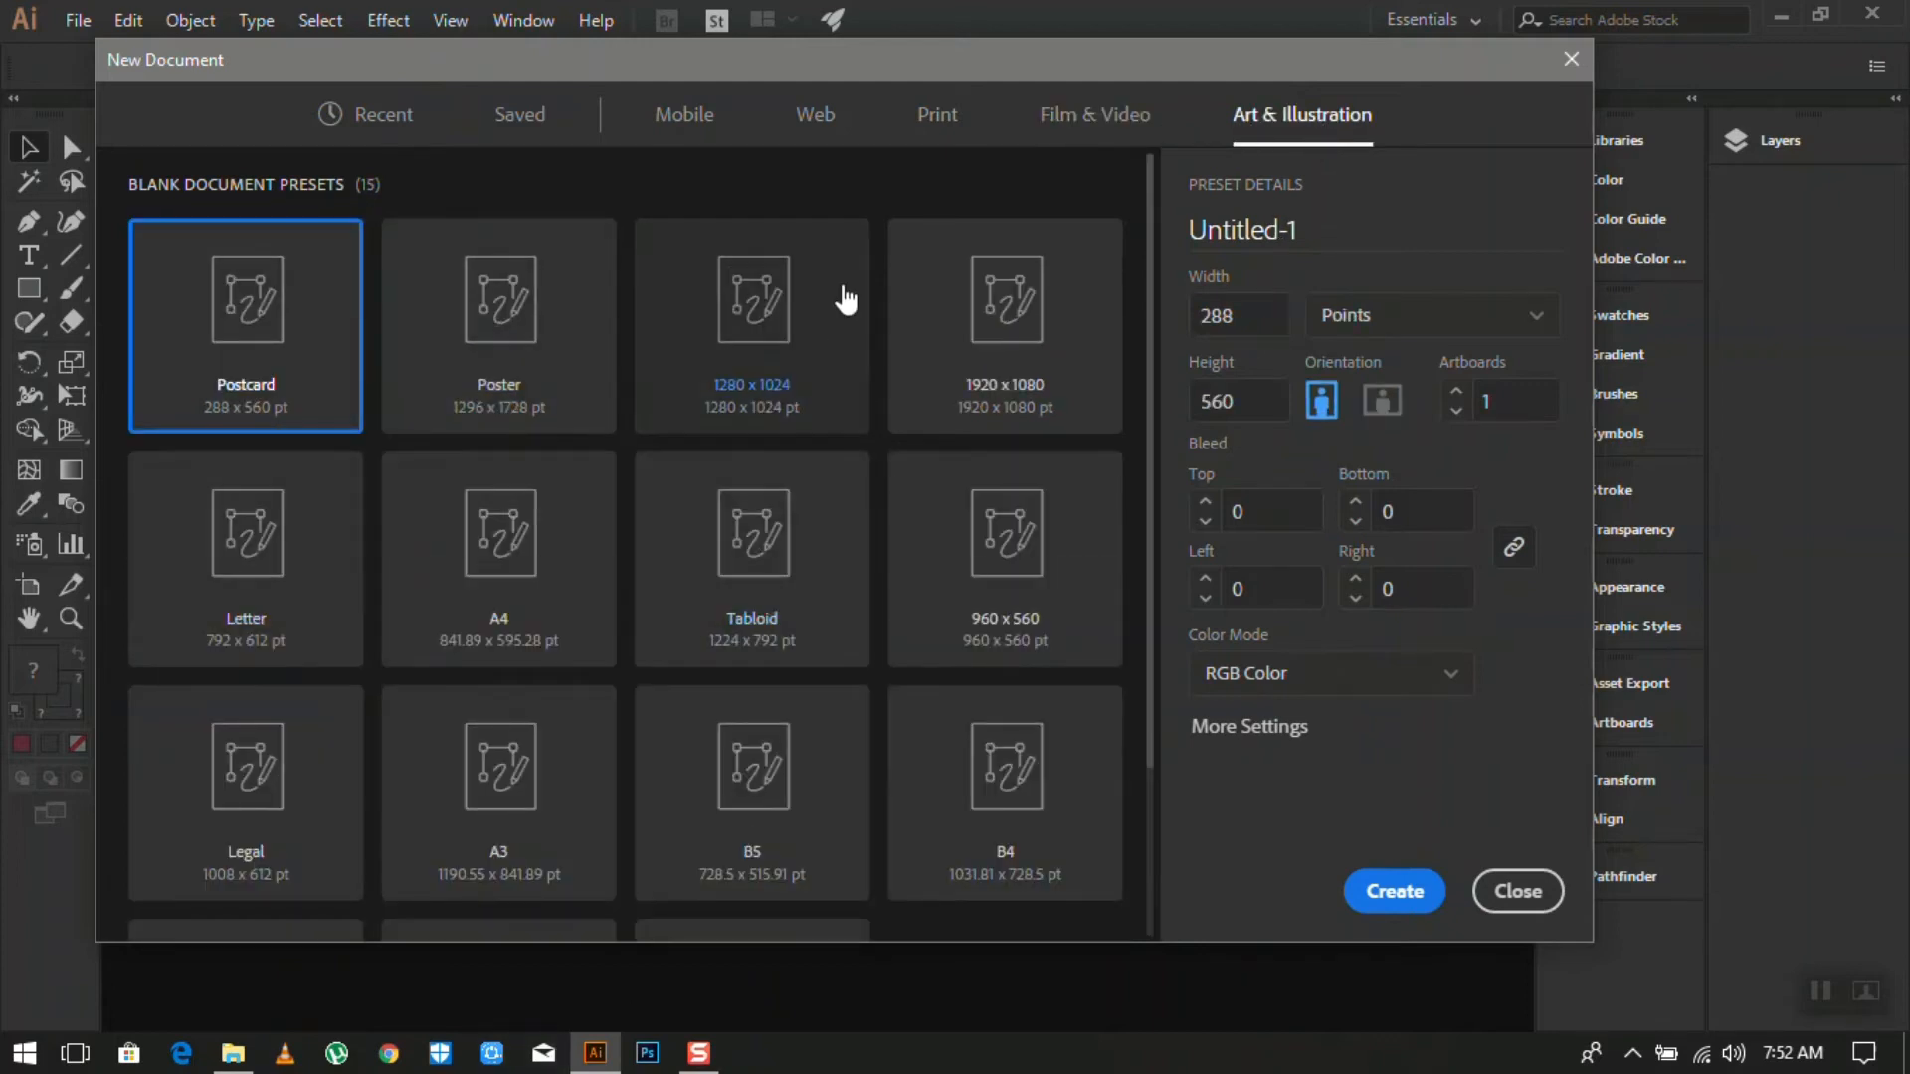
scroll(576, 516, "down", 2)
scroll(576, 516, "up", 2)
- Go through Recent, Mobile and Web back to Print and select A4 (595.28 × 841.89 pt)
left_click(360, 124)
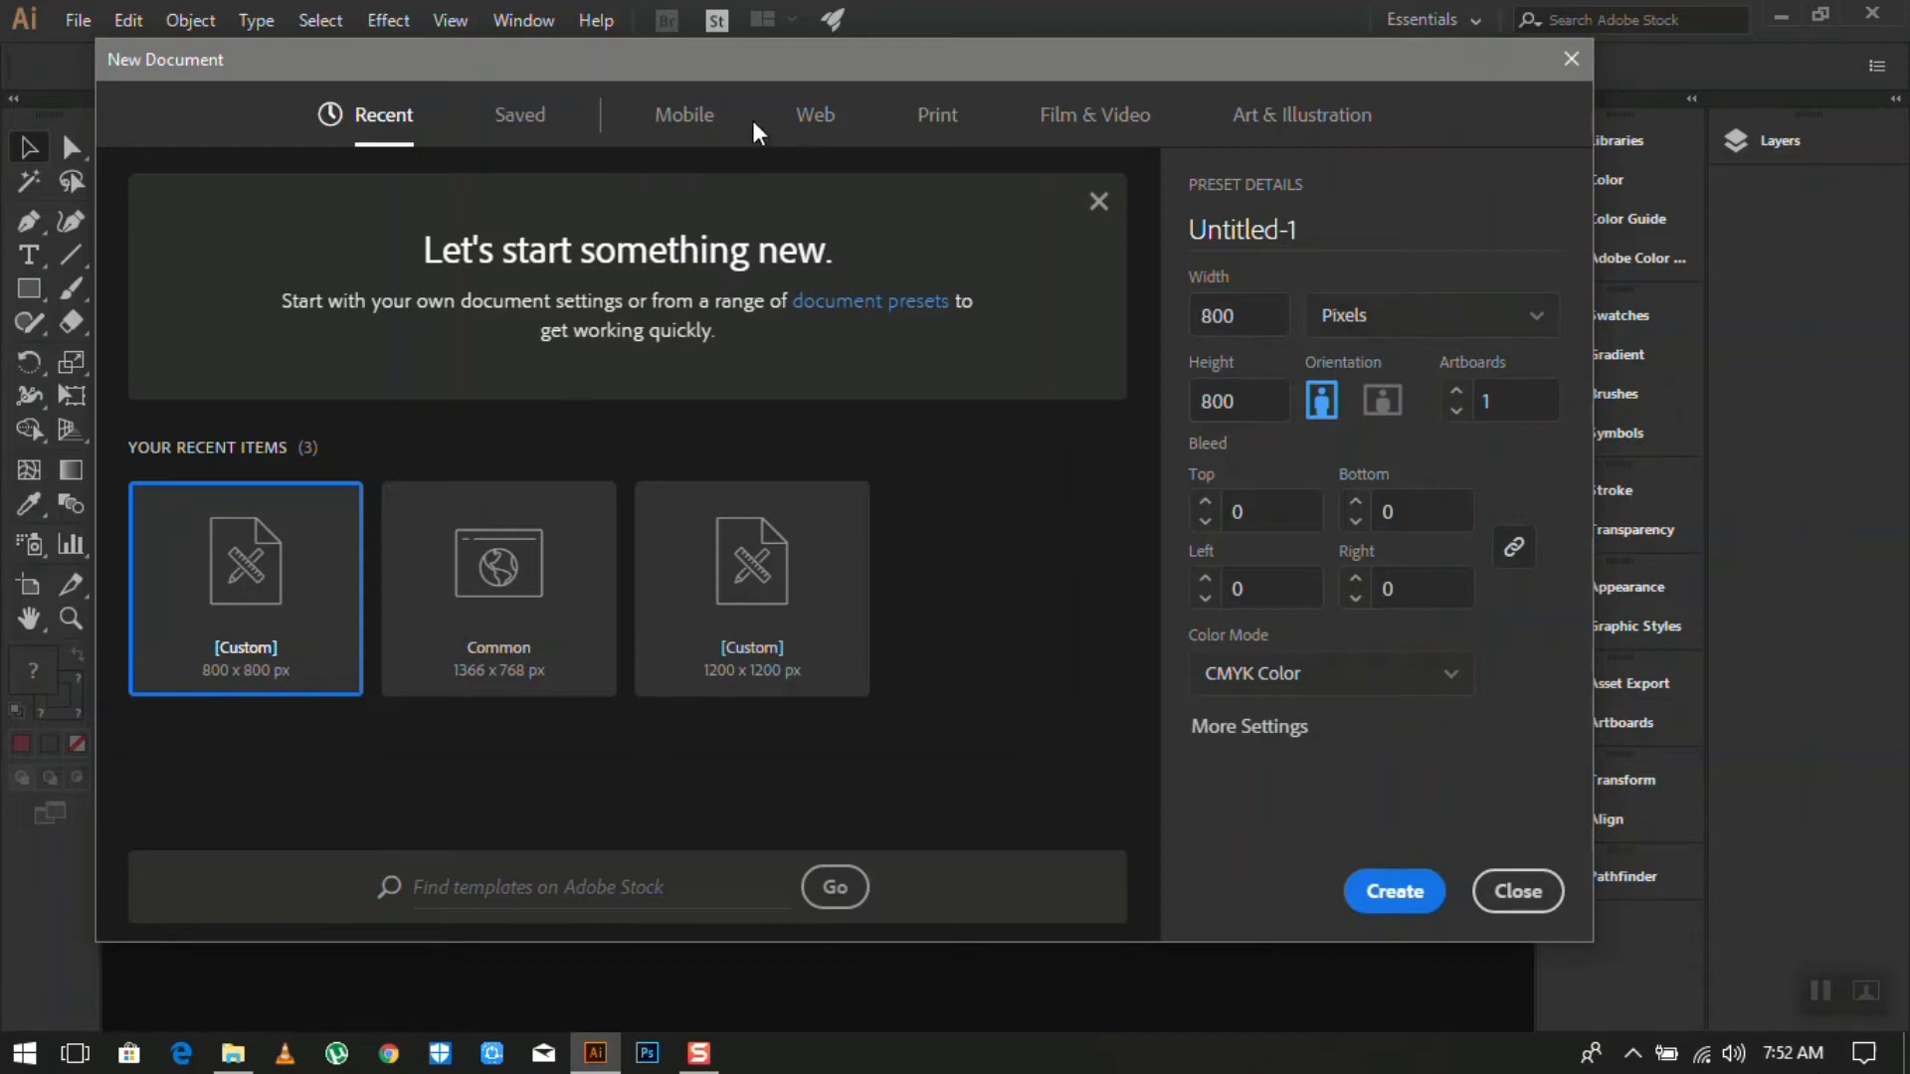
left_click(710, 130)
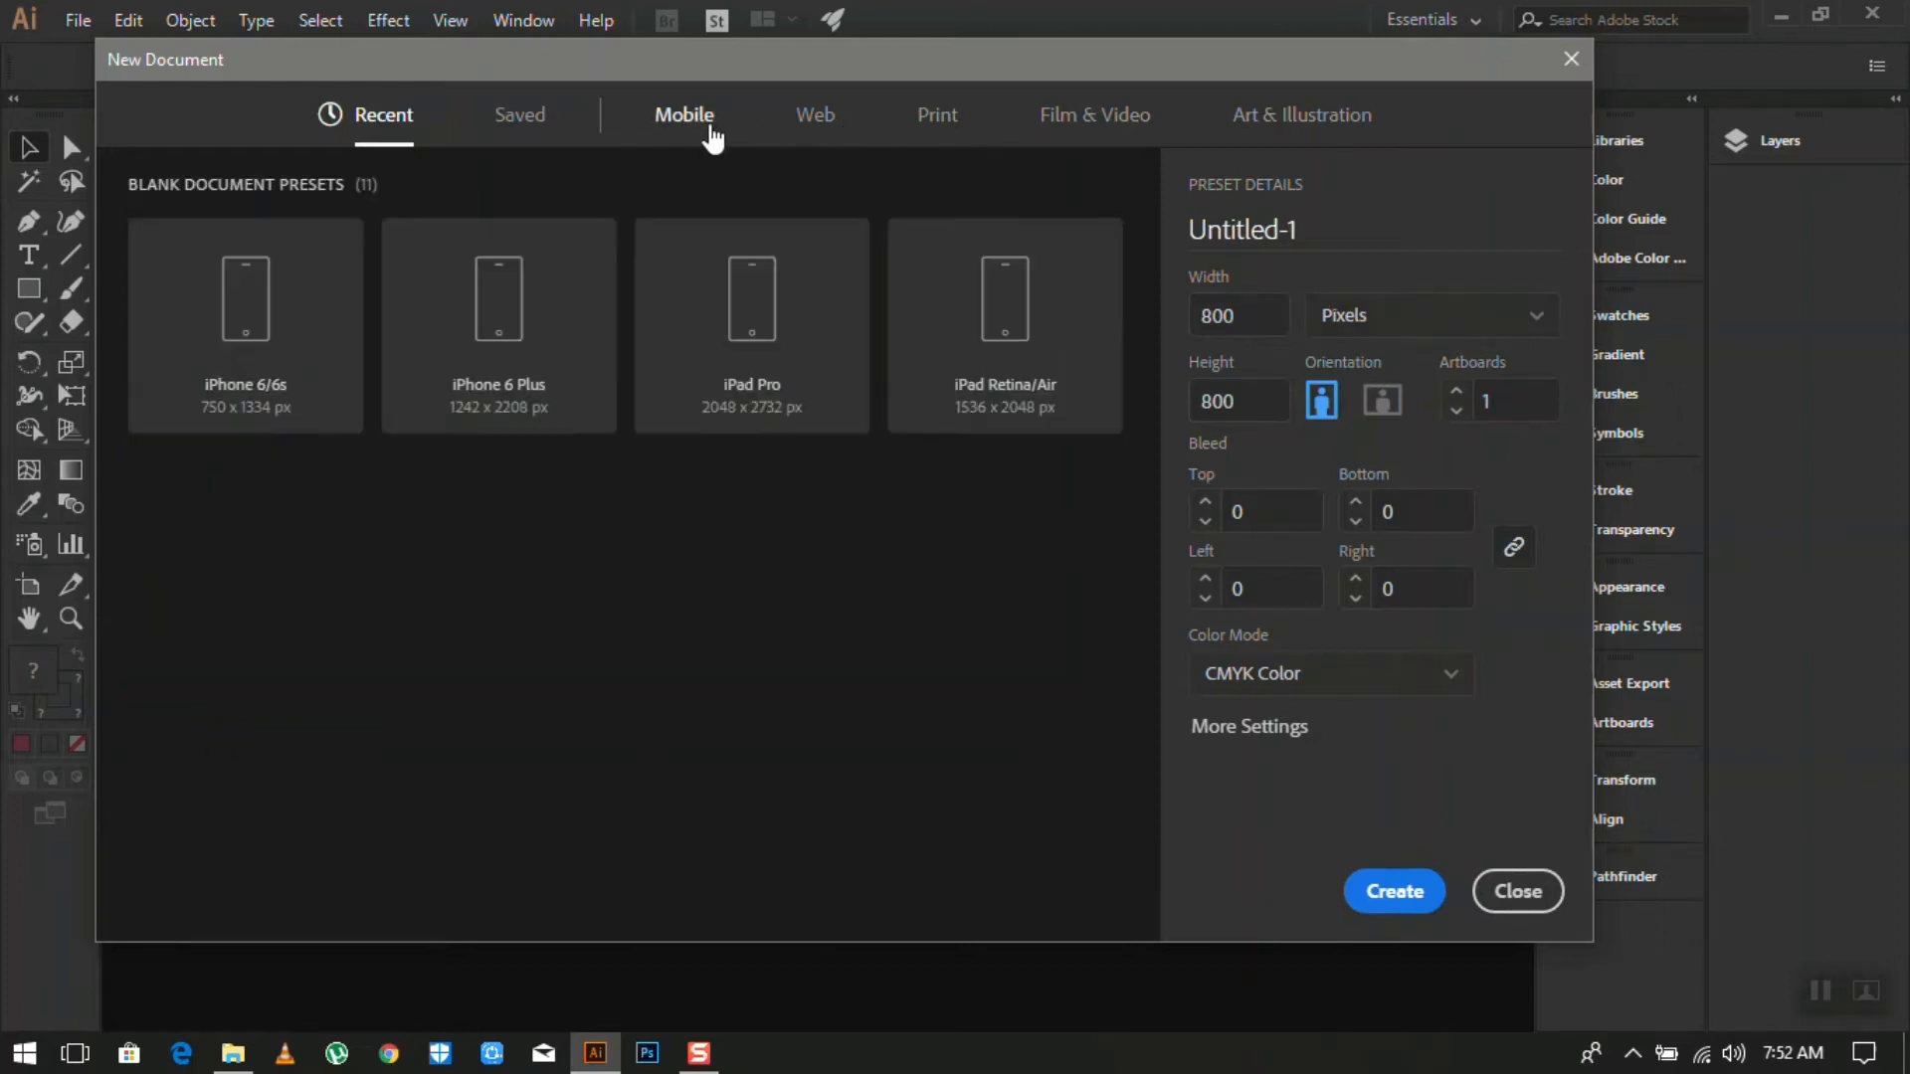
left_click(833, 139)
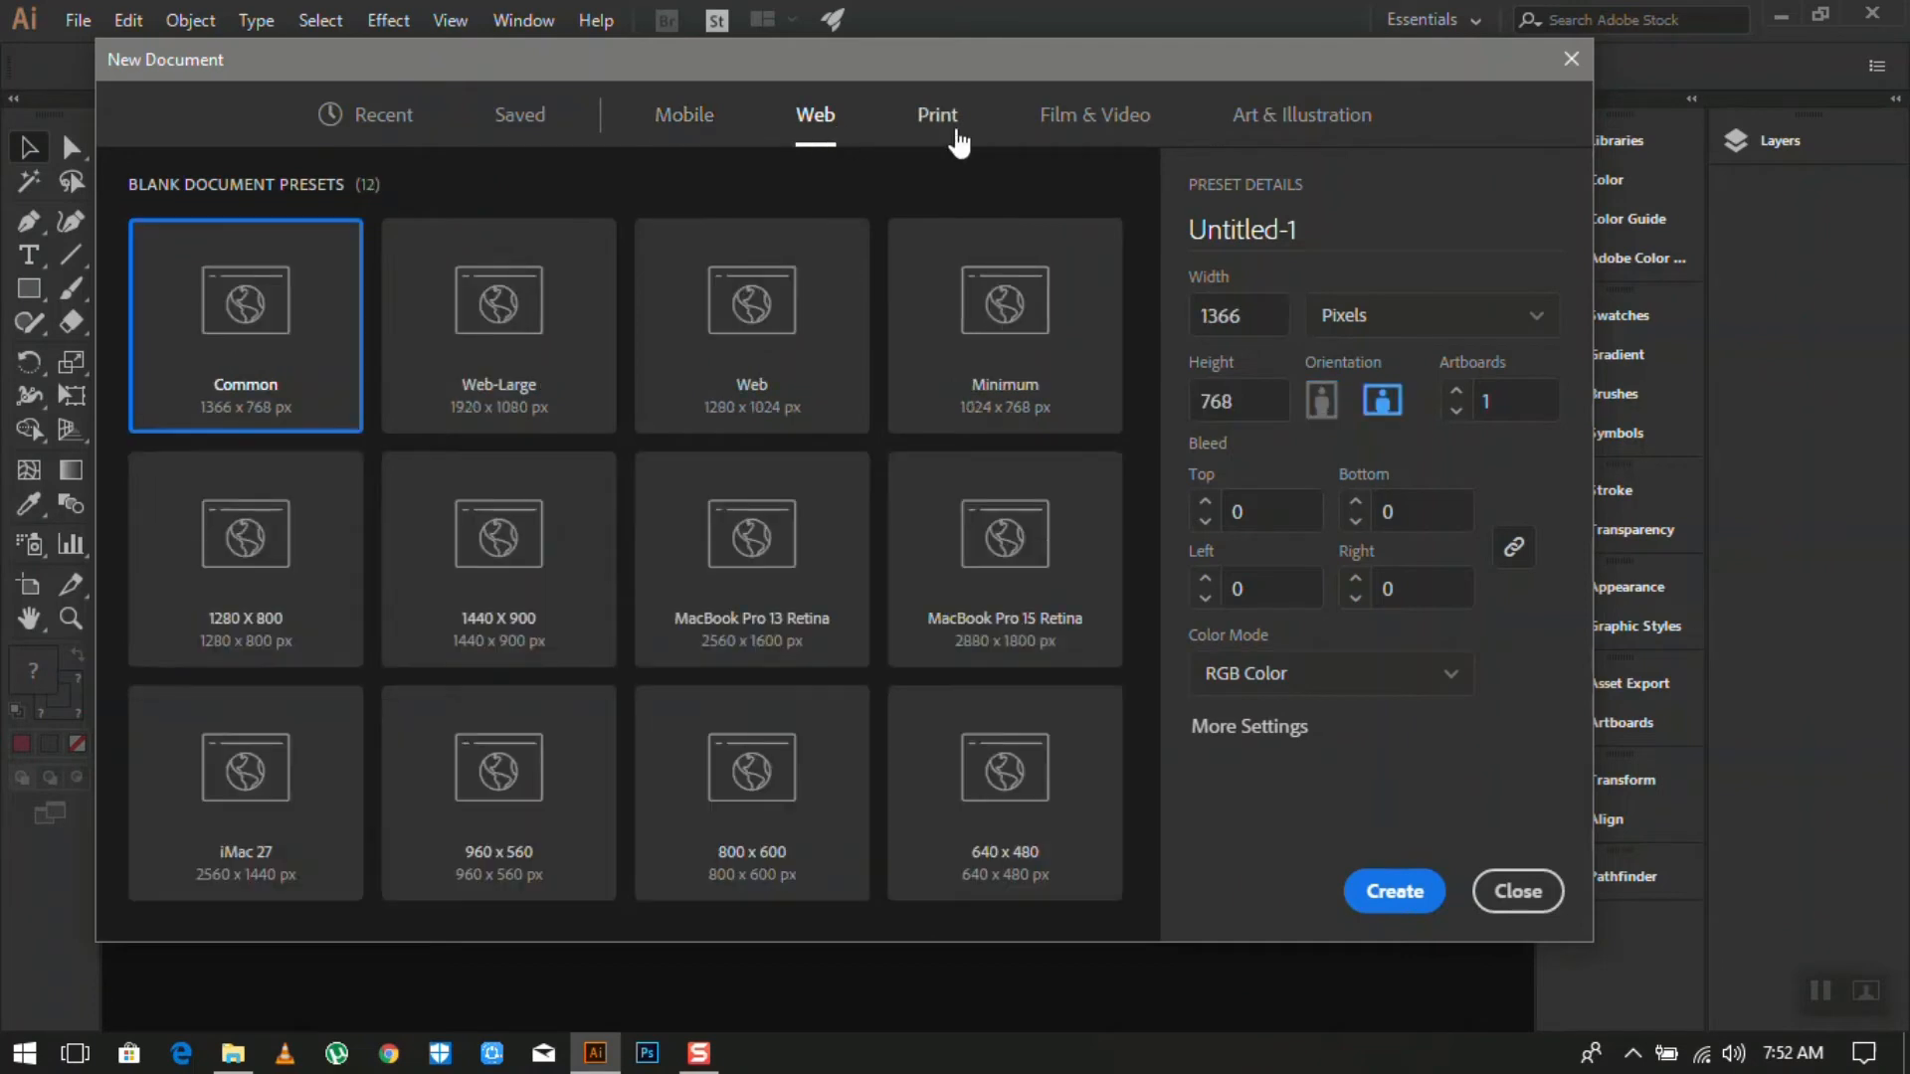
left_click(949, 139)
left_click(671, 137)
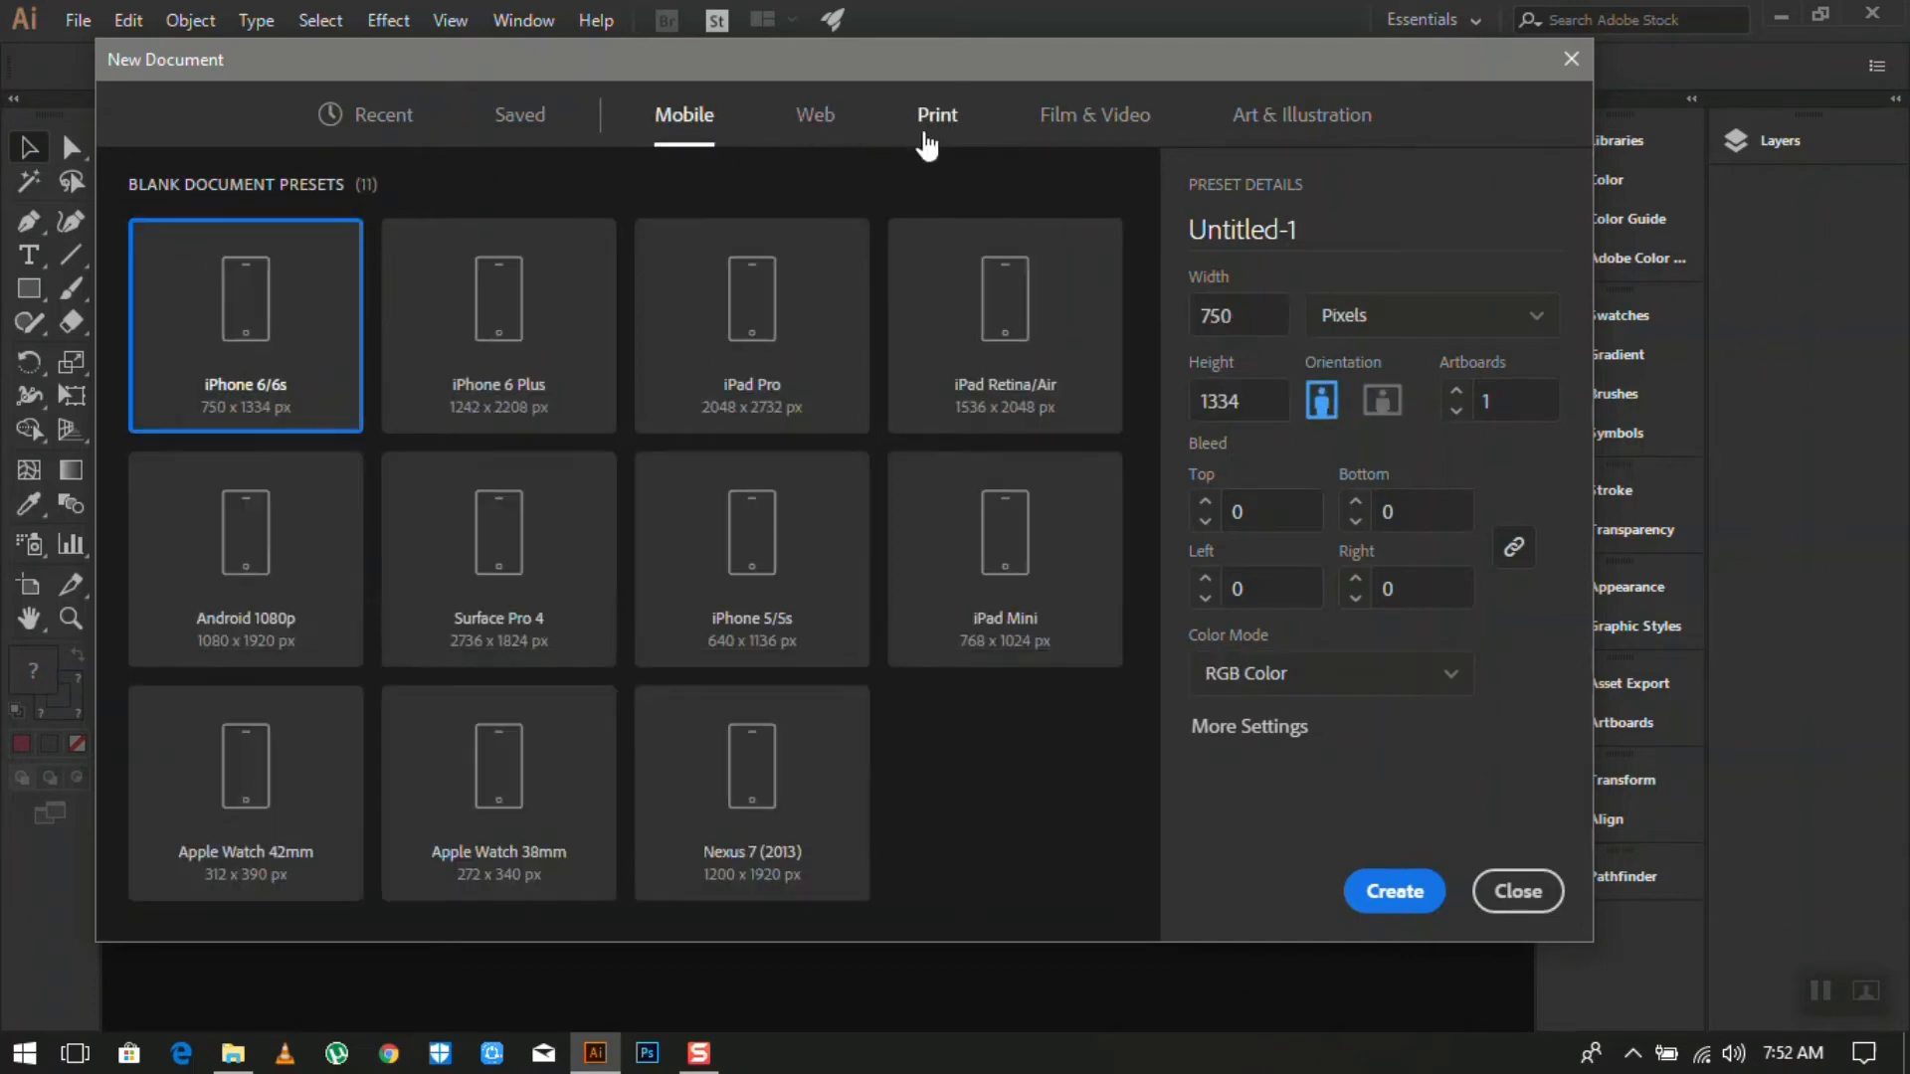
left_click(926, 145)
left_click(525, 338)
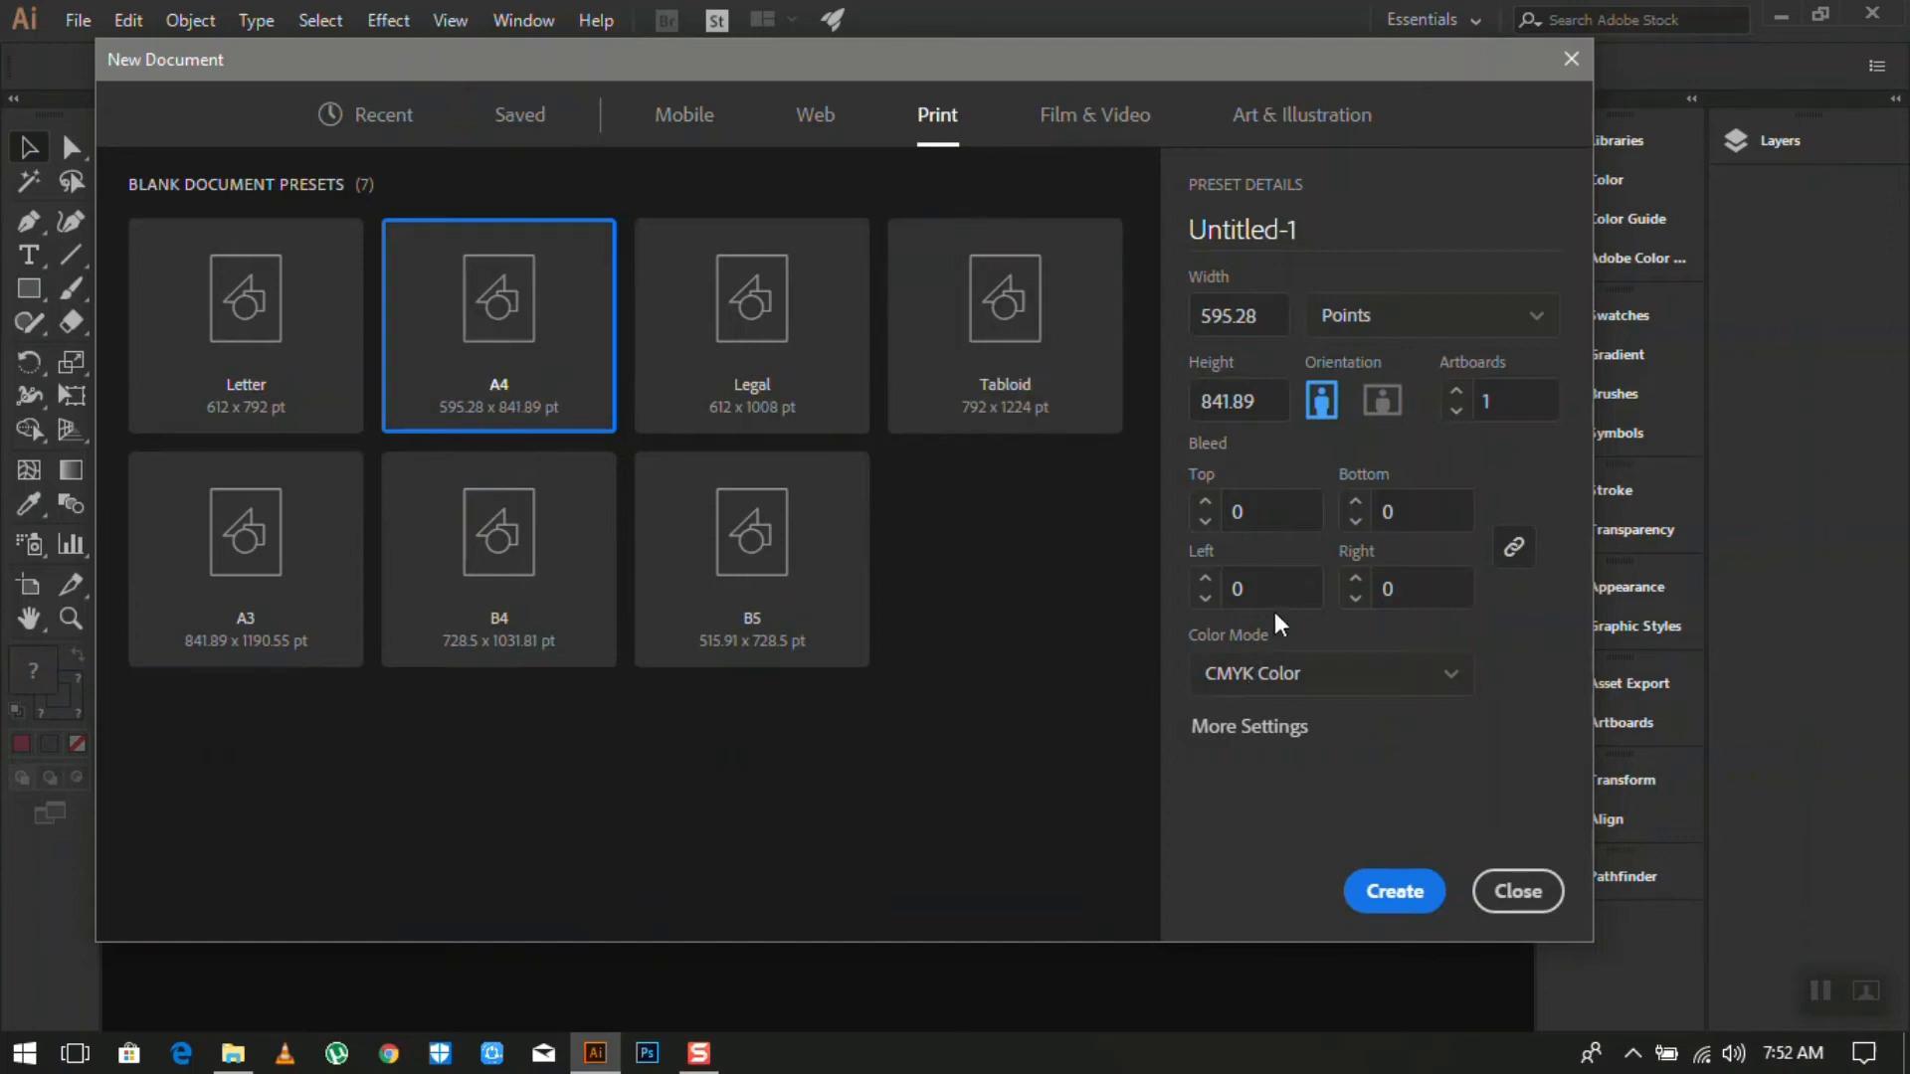
- Toggle landscape/portrait, then create a document from the Recent [Custom] 800 × 800 px preset
left_click(1389, 410)
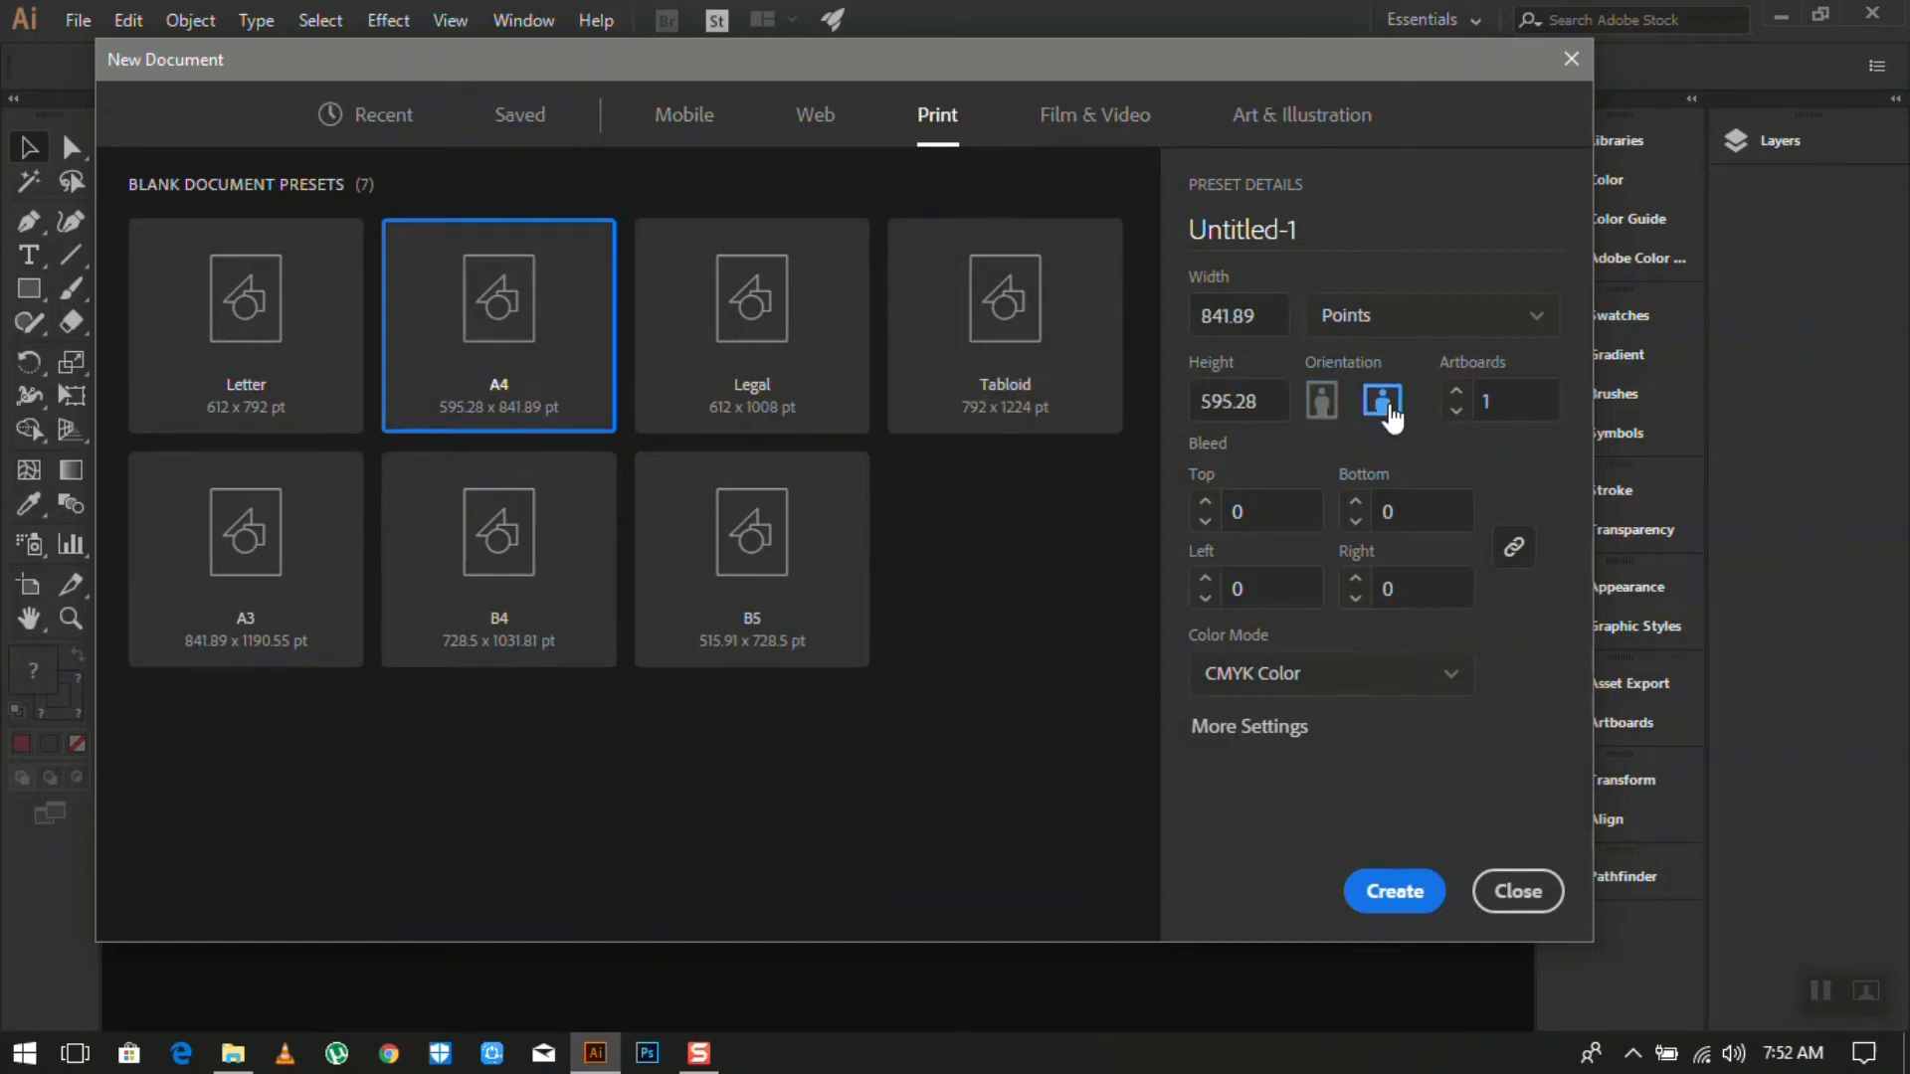
left_click(1329, 411)
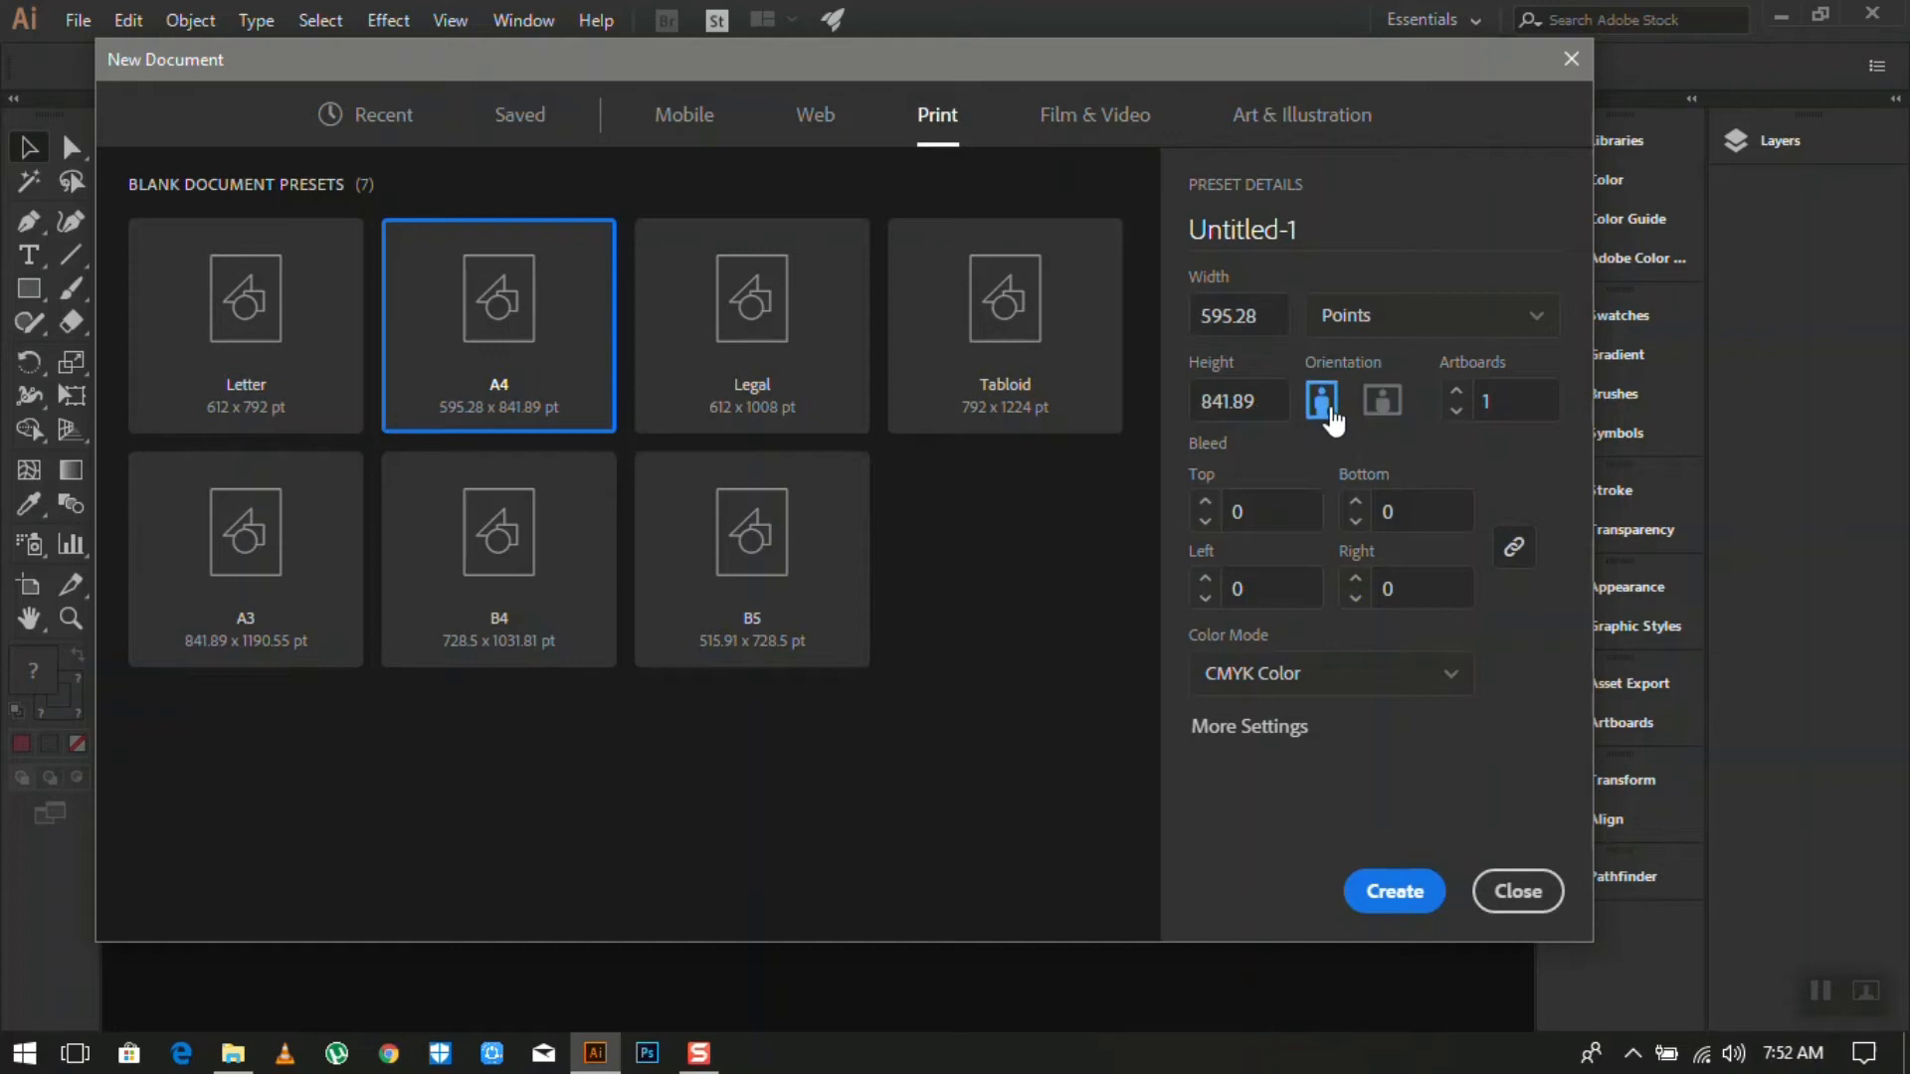
left_click(1380, 408)
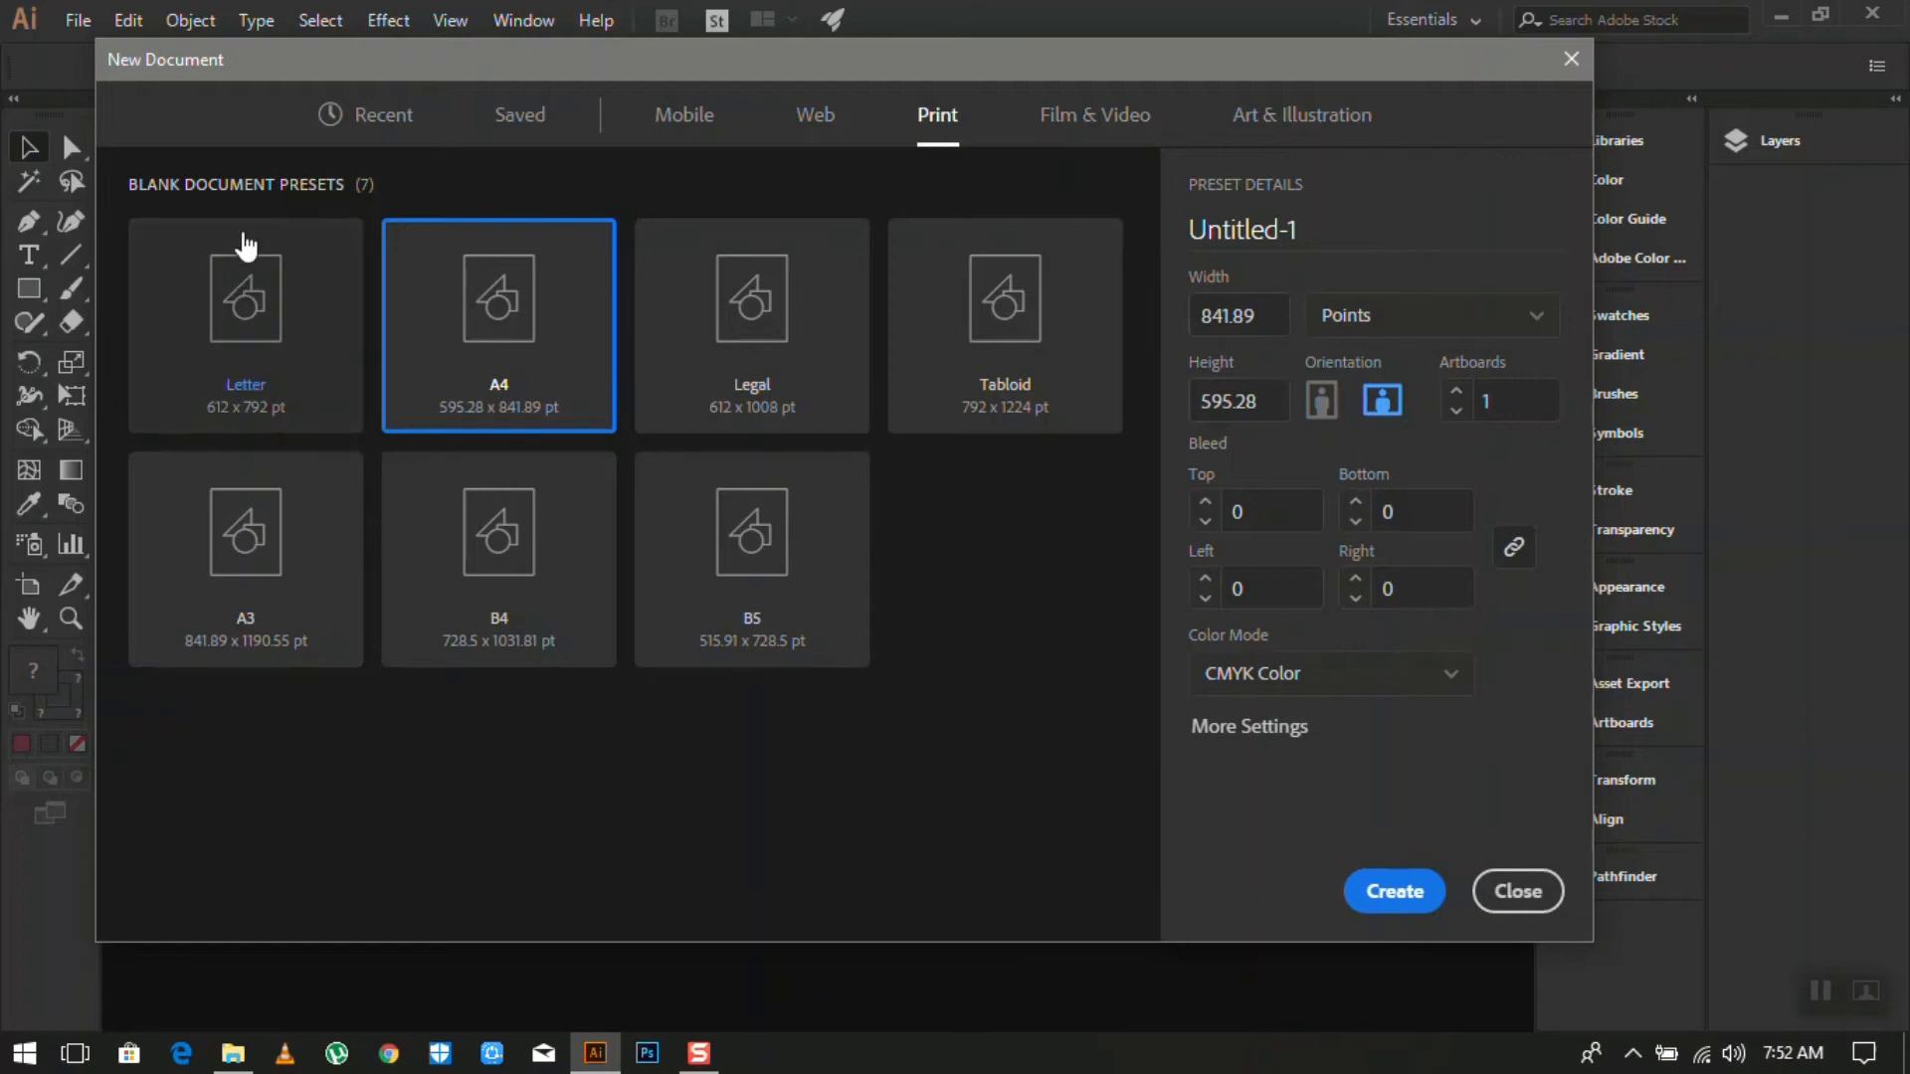
left_click(373, 117)
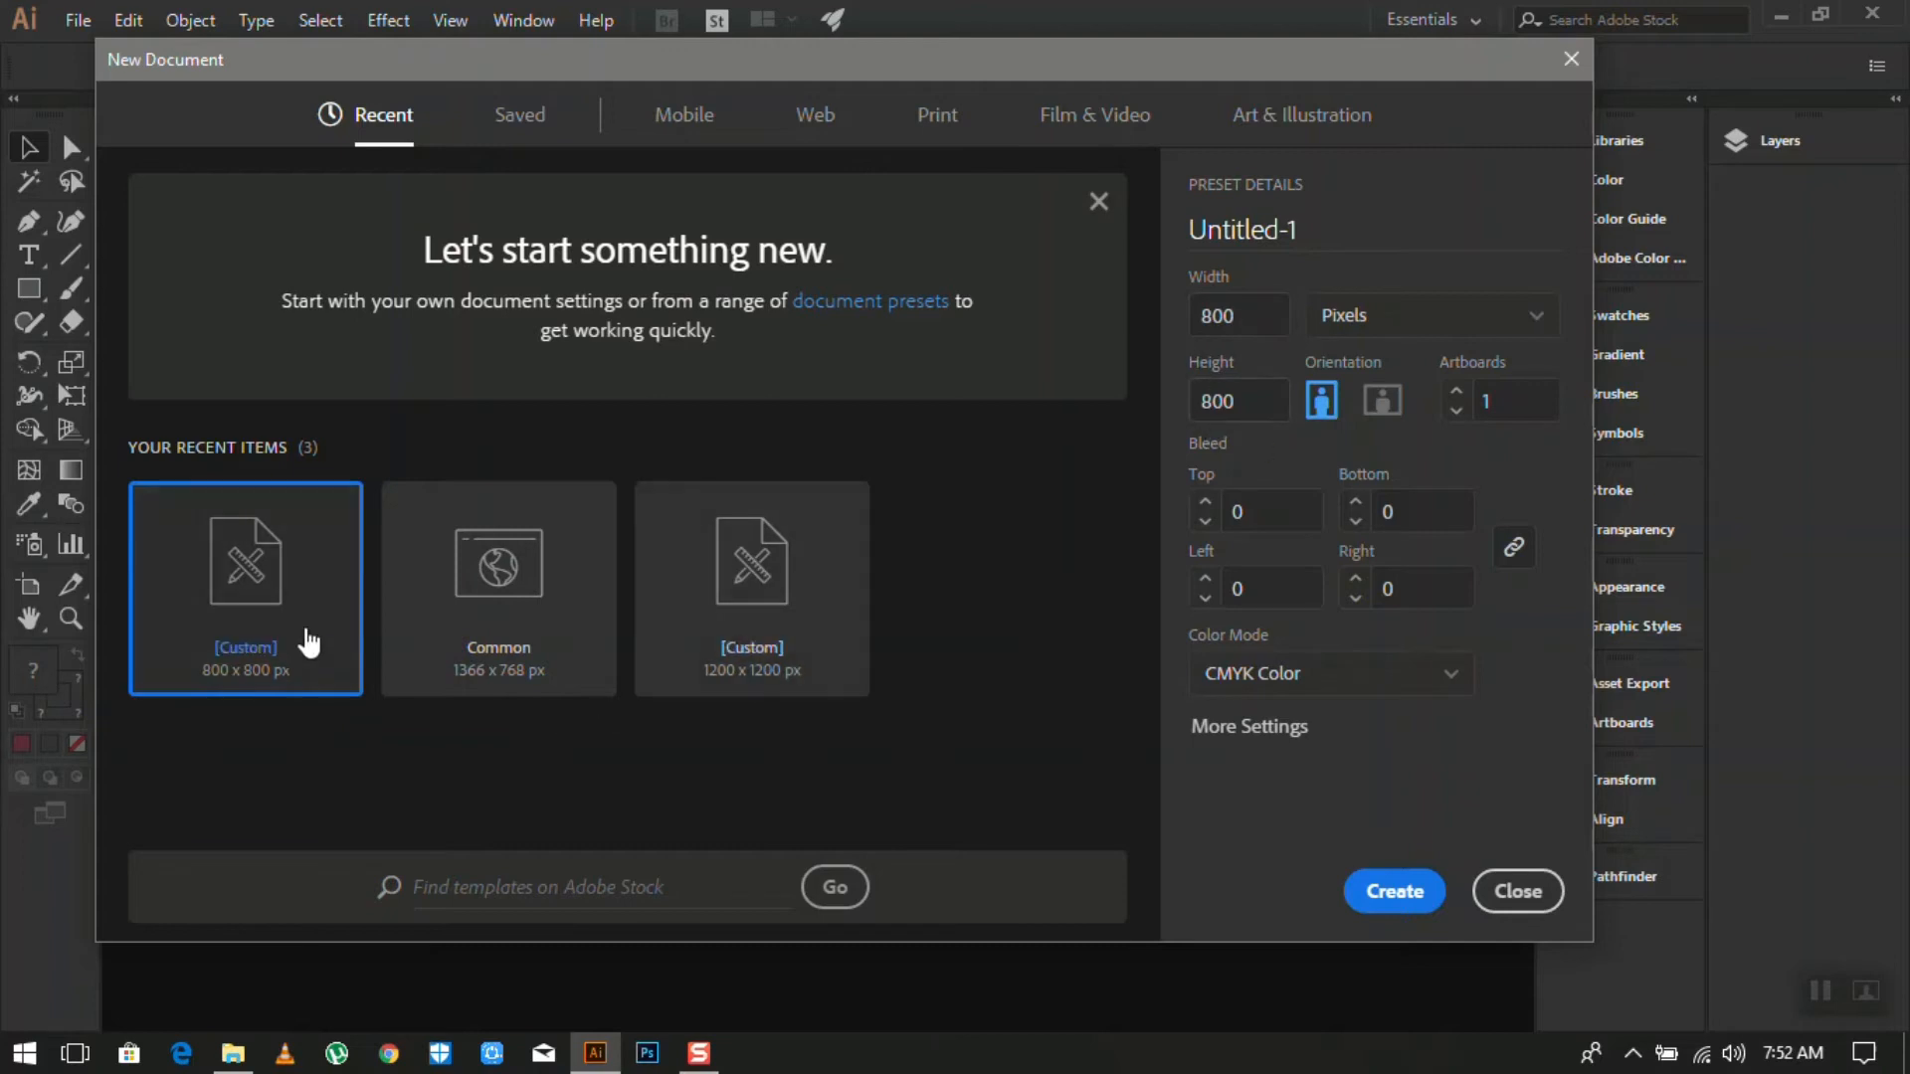
left_click(1384, 892)
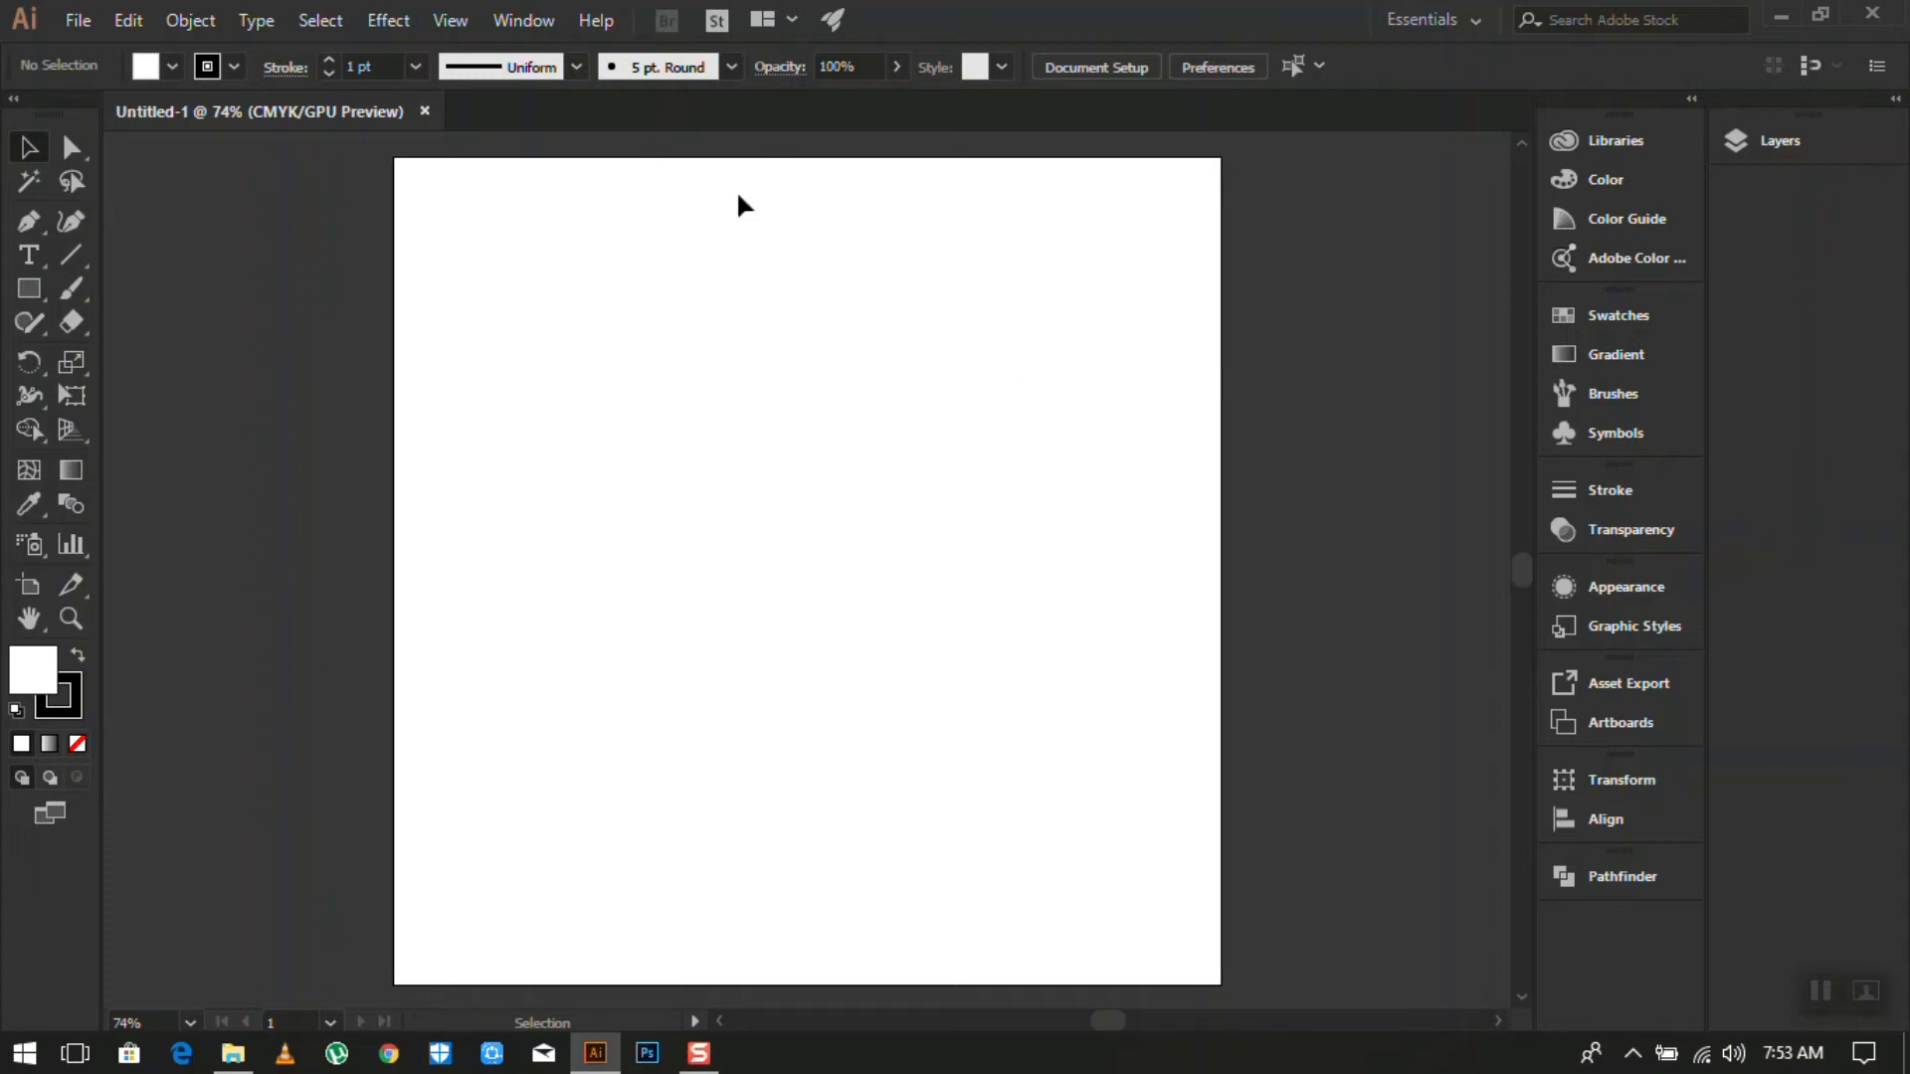
- Zoom in and out on the blank 800 × 800 px artboard and shift the view left
scroll(909, 470, "down", 3)
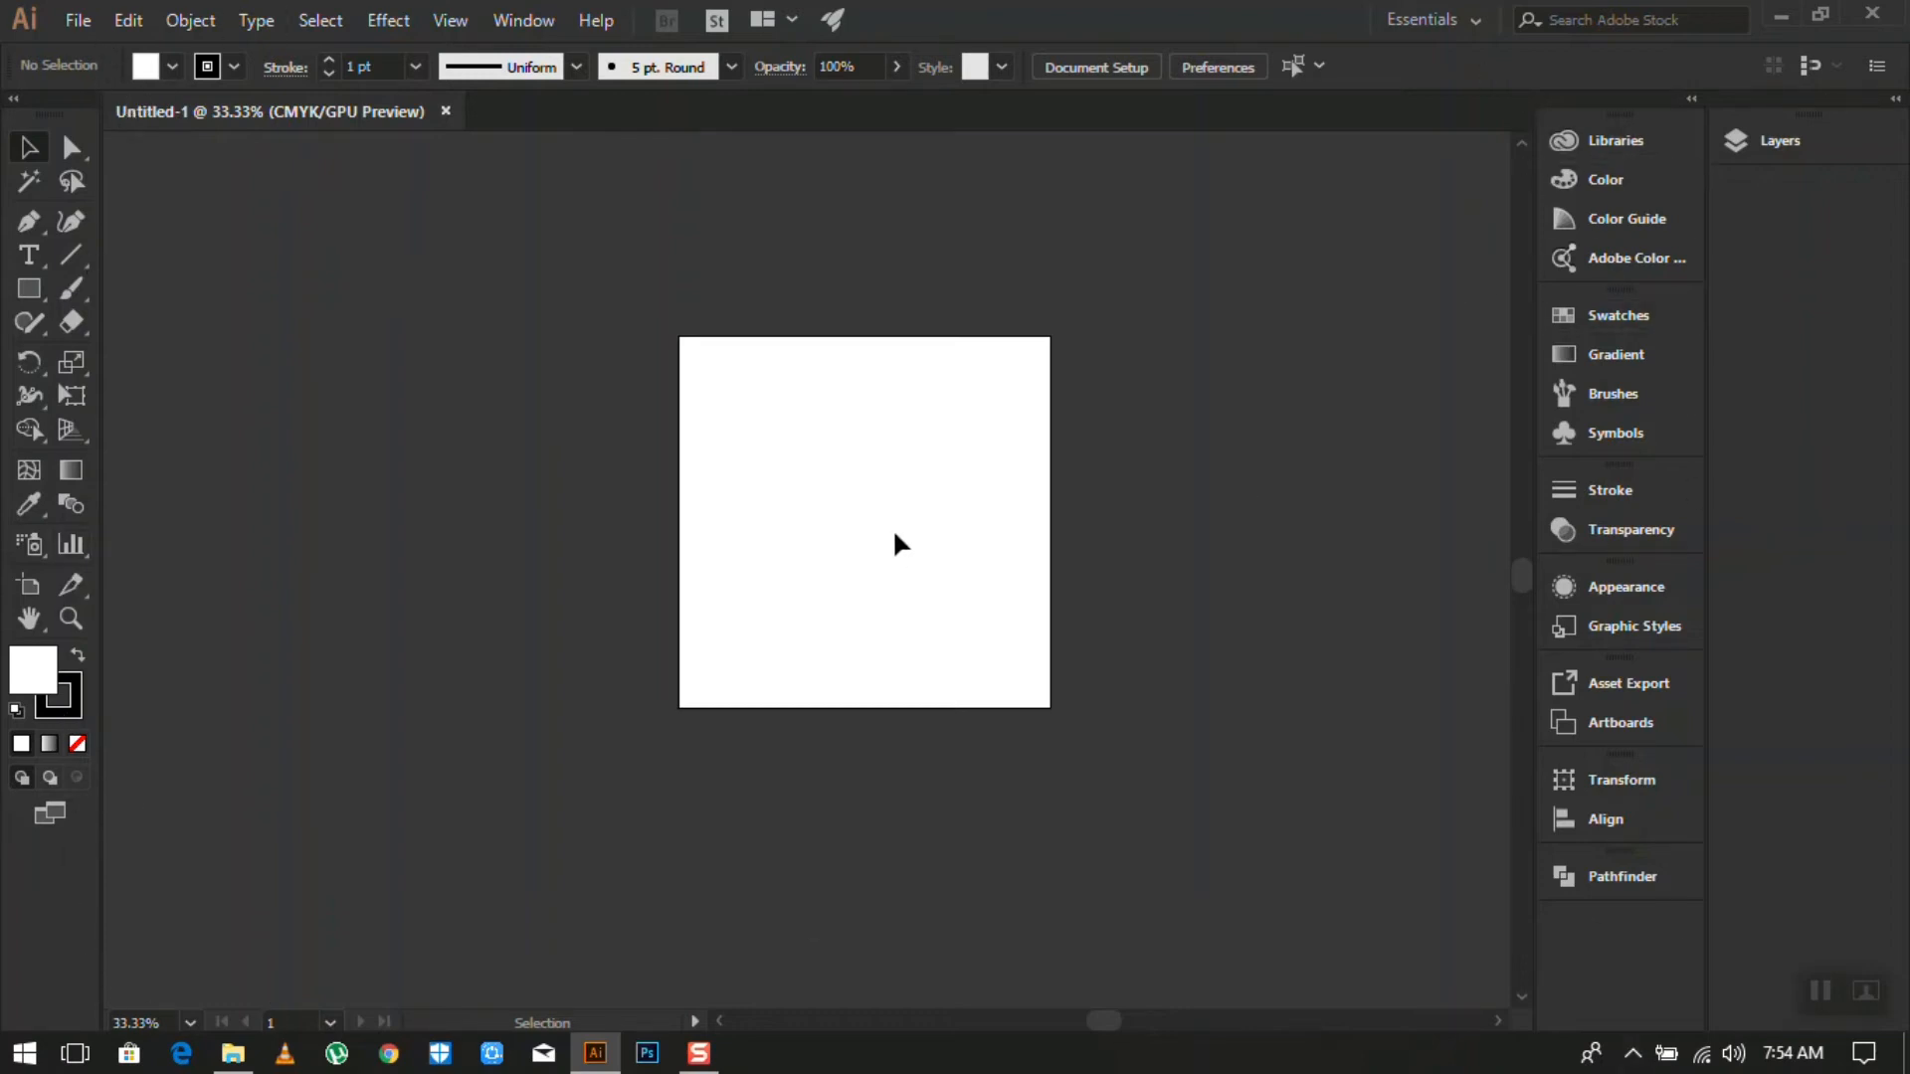
scroll(892, 528, "up", 2)
scroll(1001, 523, "down", 3)
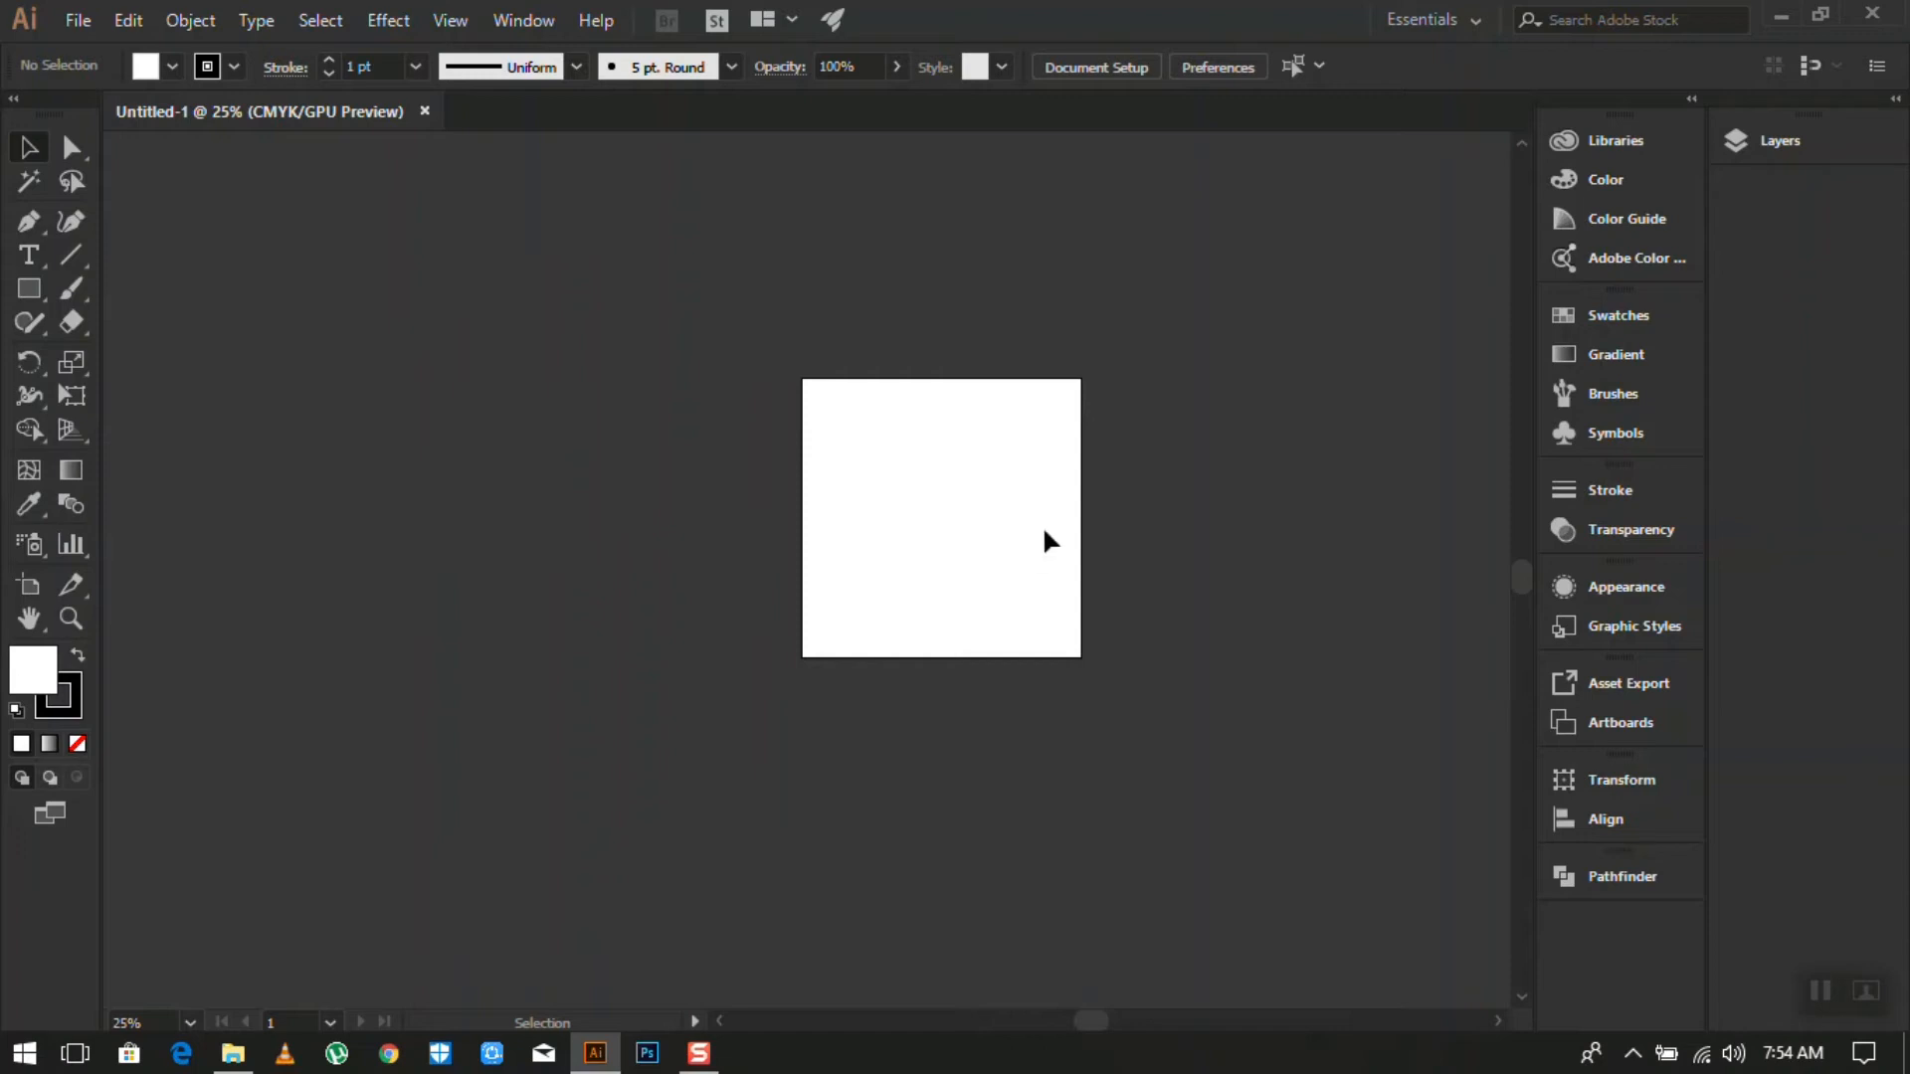
scroll(1013, 549, "up", 3)
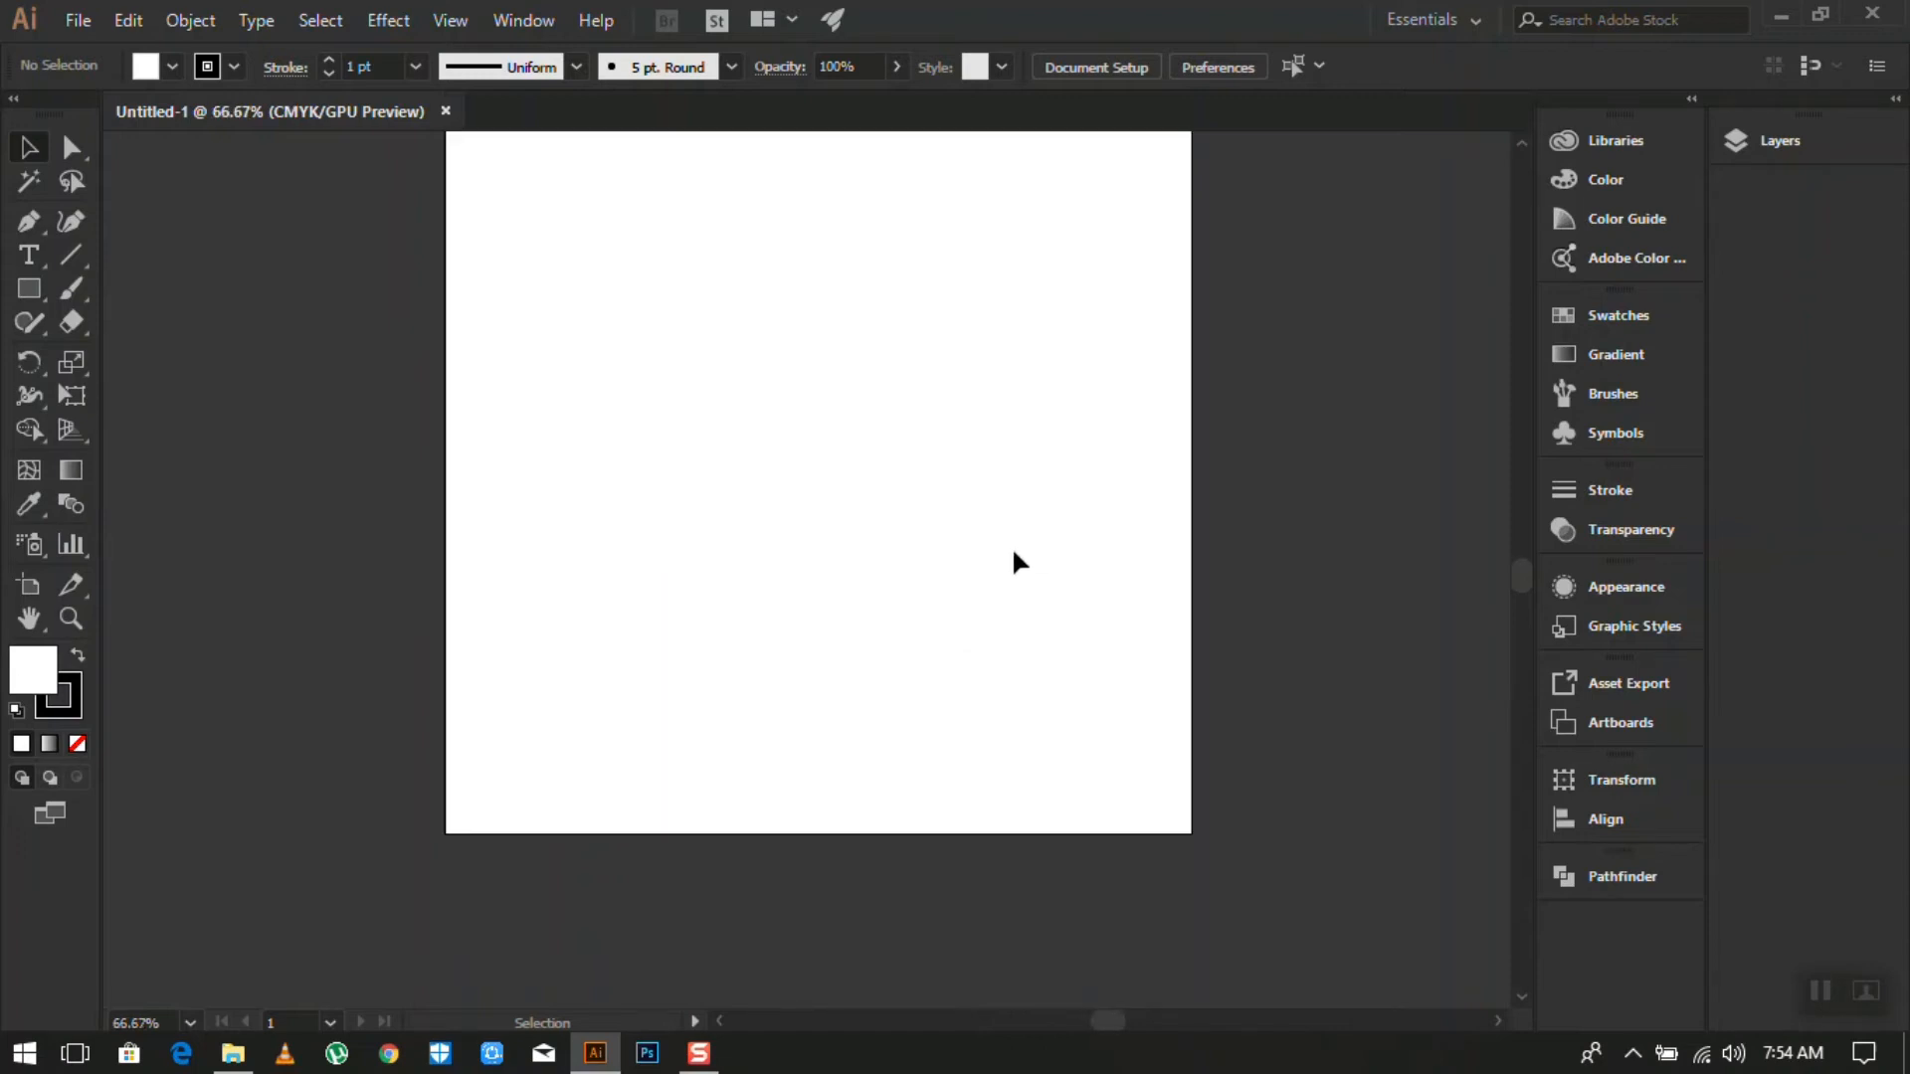
scroll(1012, 546, "down", 3)
scroll(1013, 546, "up", 2)
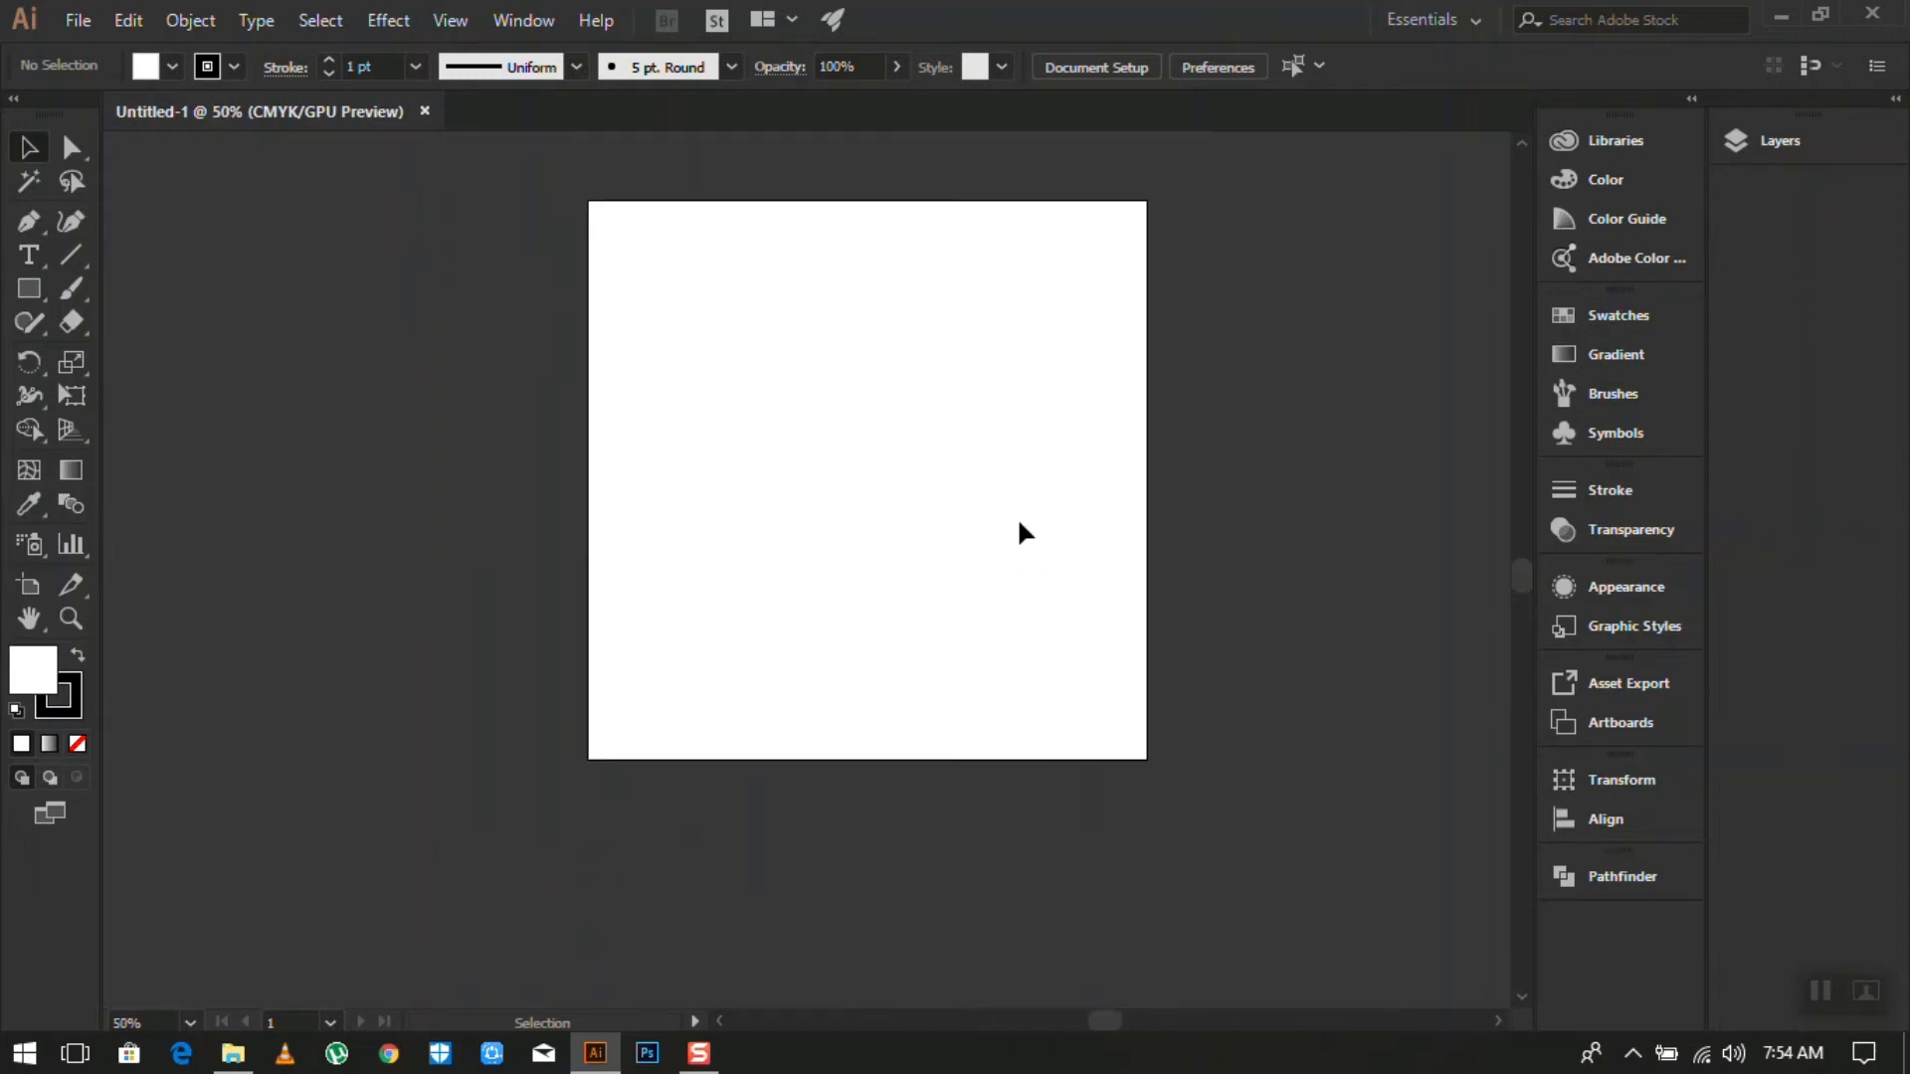
scroll(1018, 523, "up", 2)
scroll(1019, 515, "down", 2)
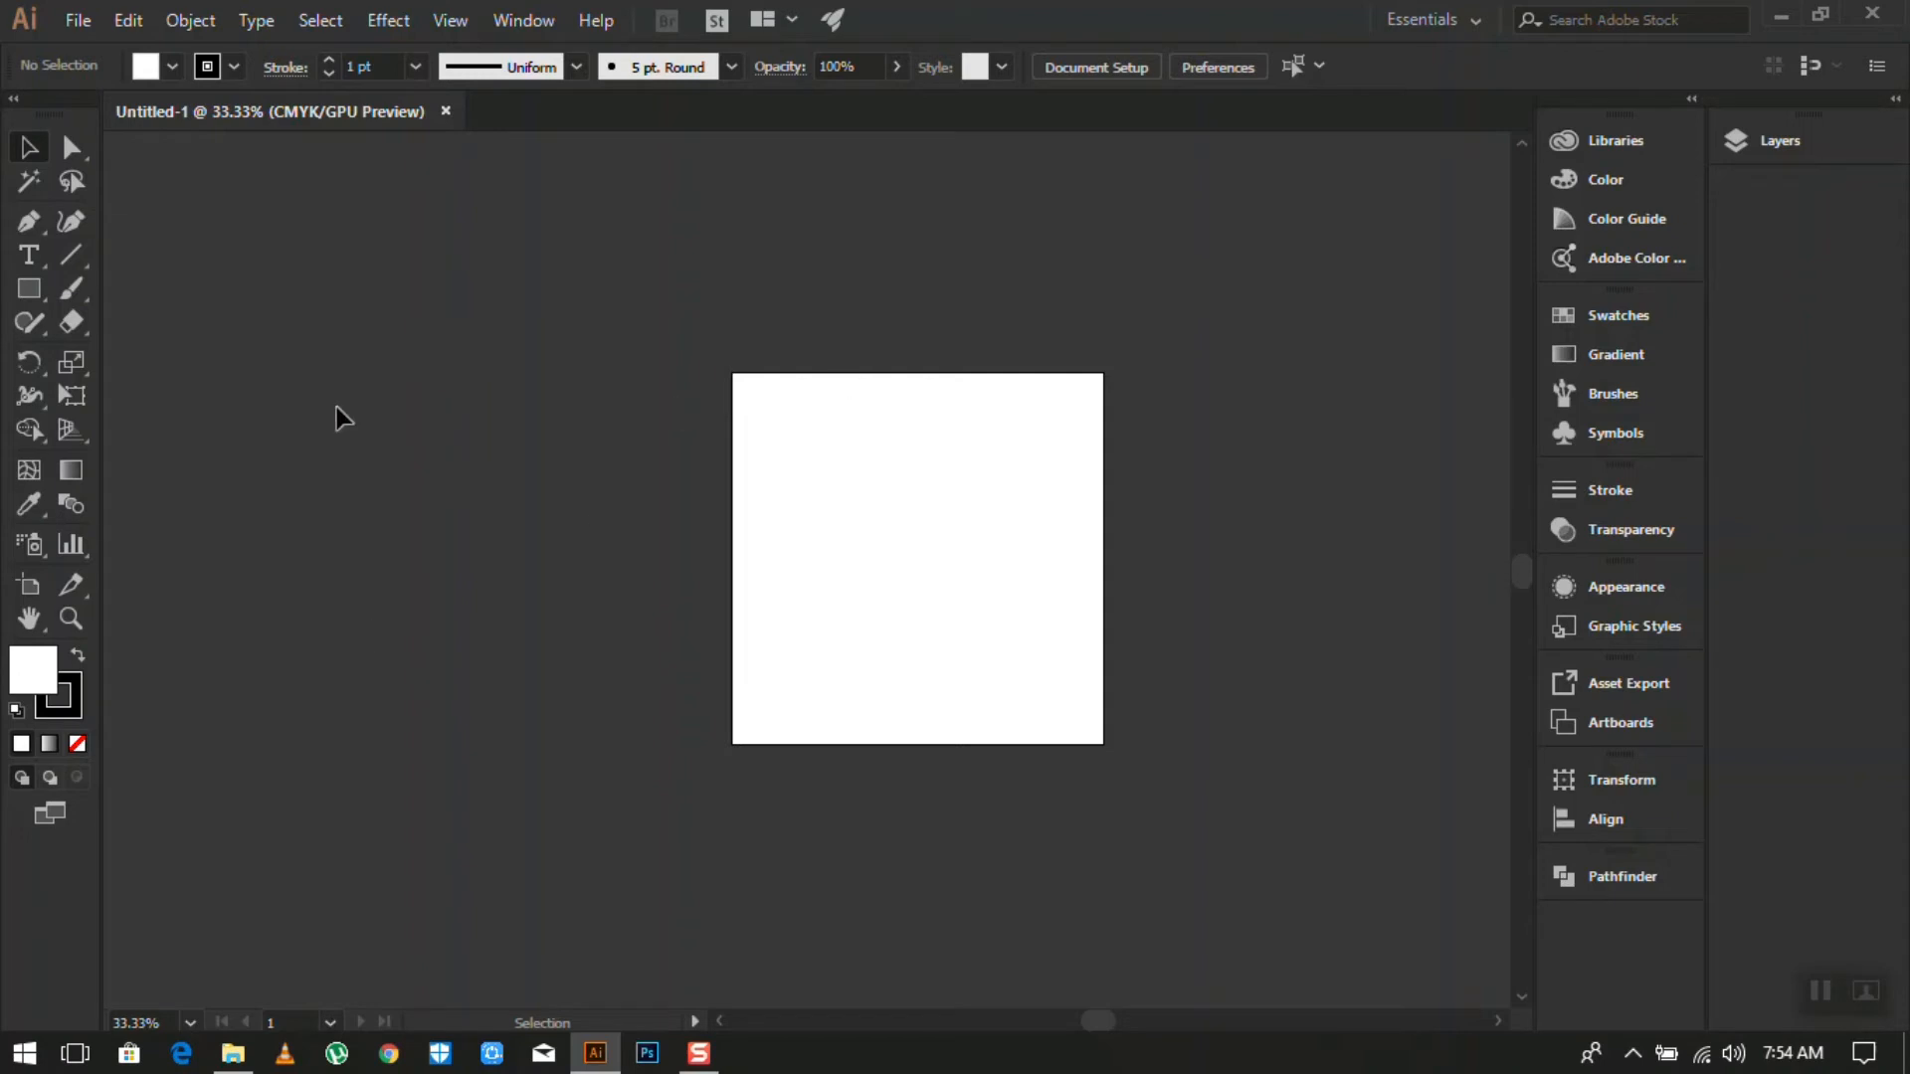
scroll(1436, 523, "up", 2)
scroll(1437, 525, "down", 2)
left_click_drag(1108, 1024, 1143, 1027)
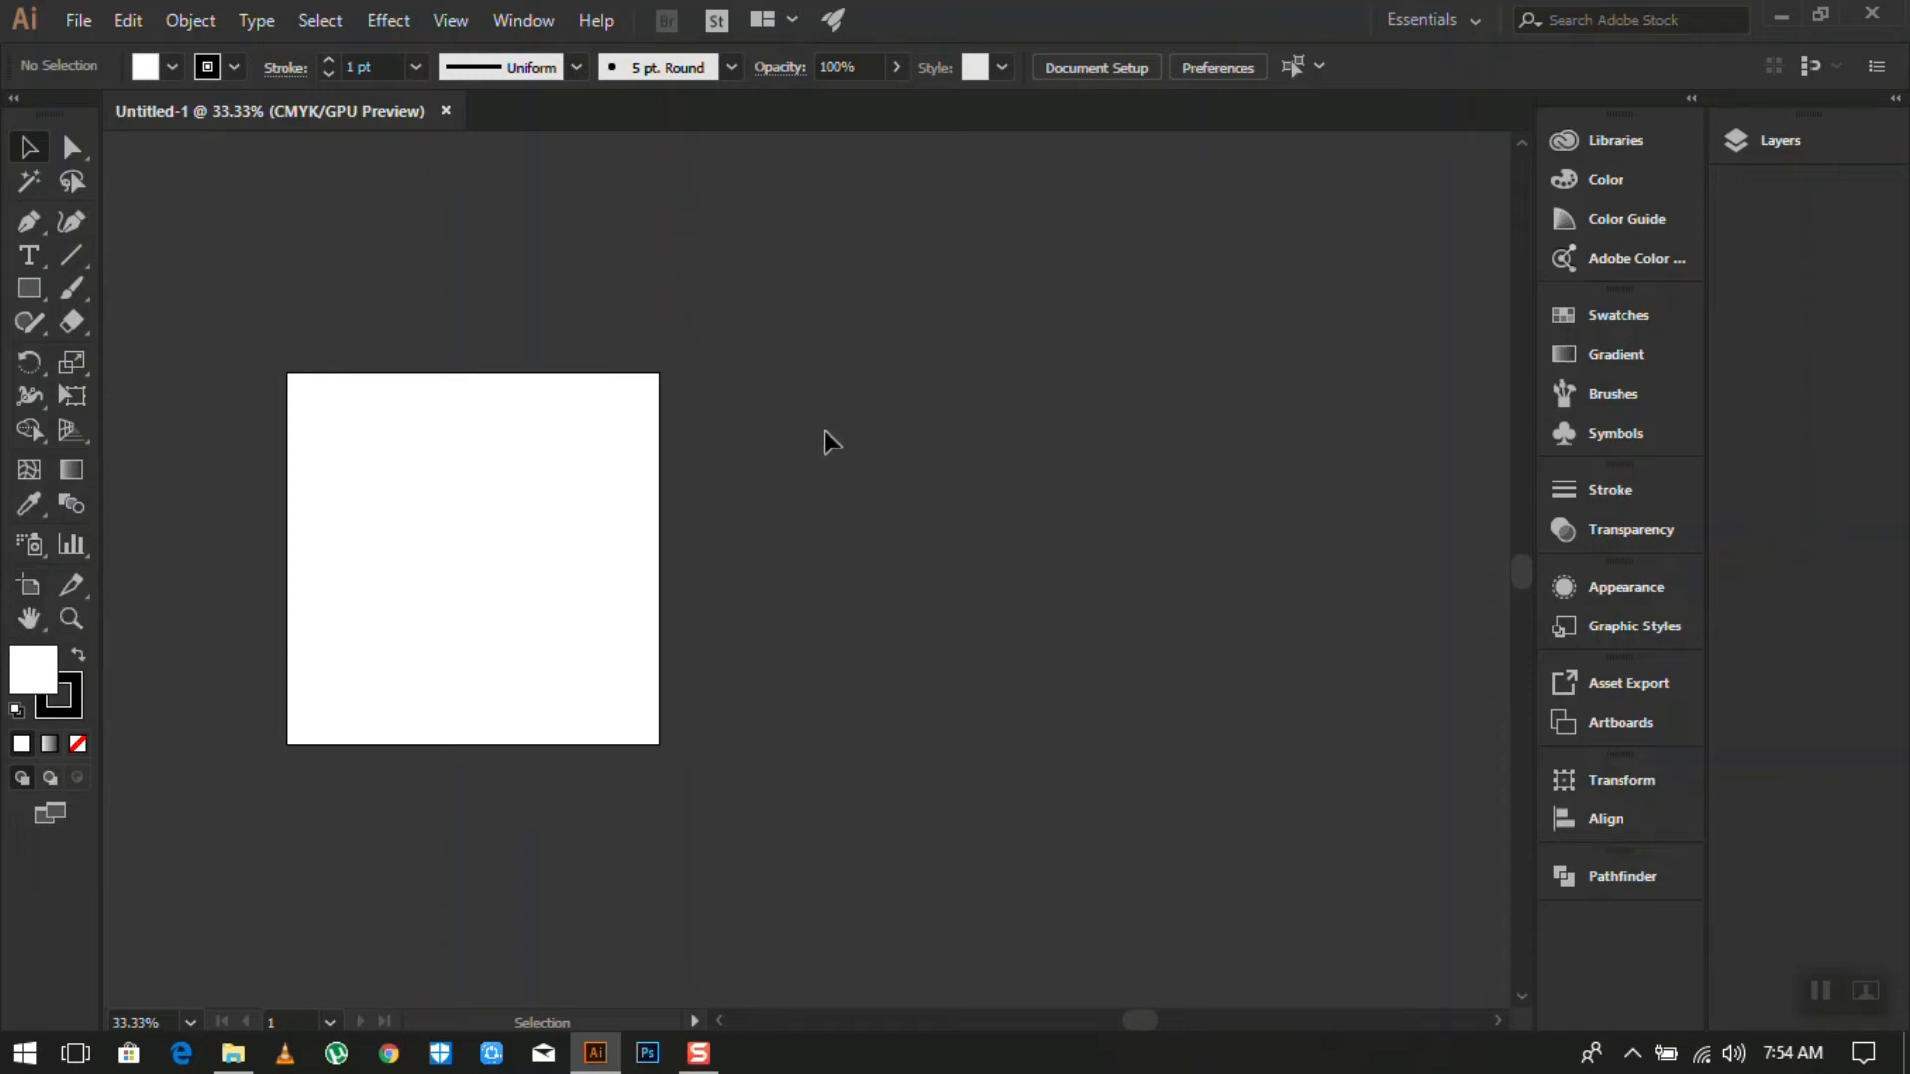
- With the Artboard Tool, draw Artboard 2 (801.08 × 800 px) right of Artboard 1 and check its width
left_click(29, 589)
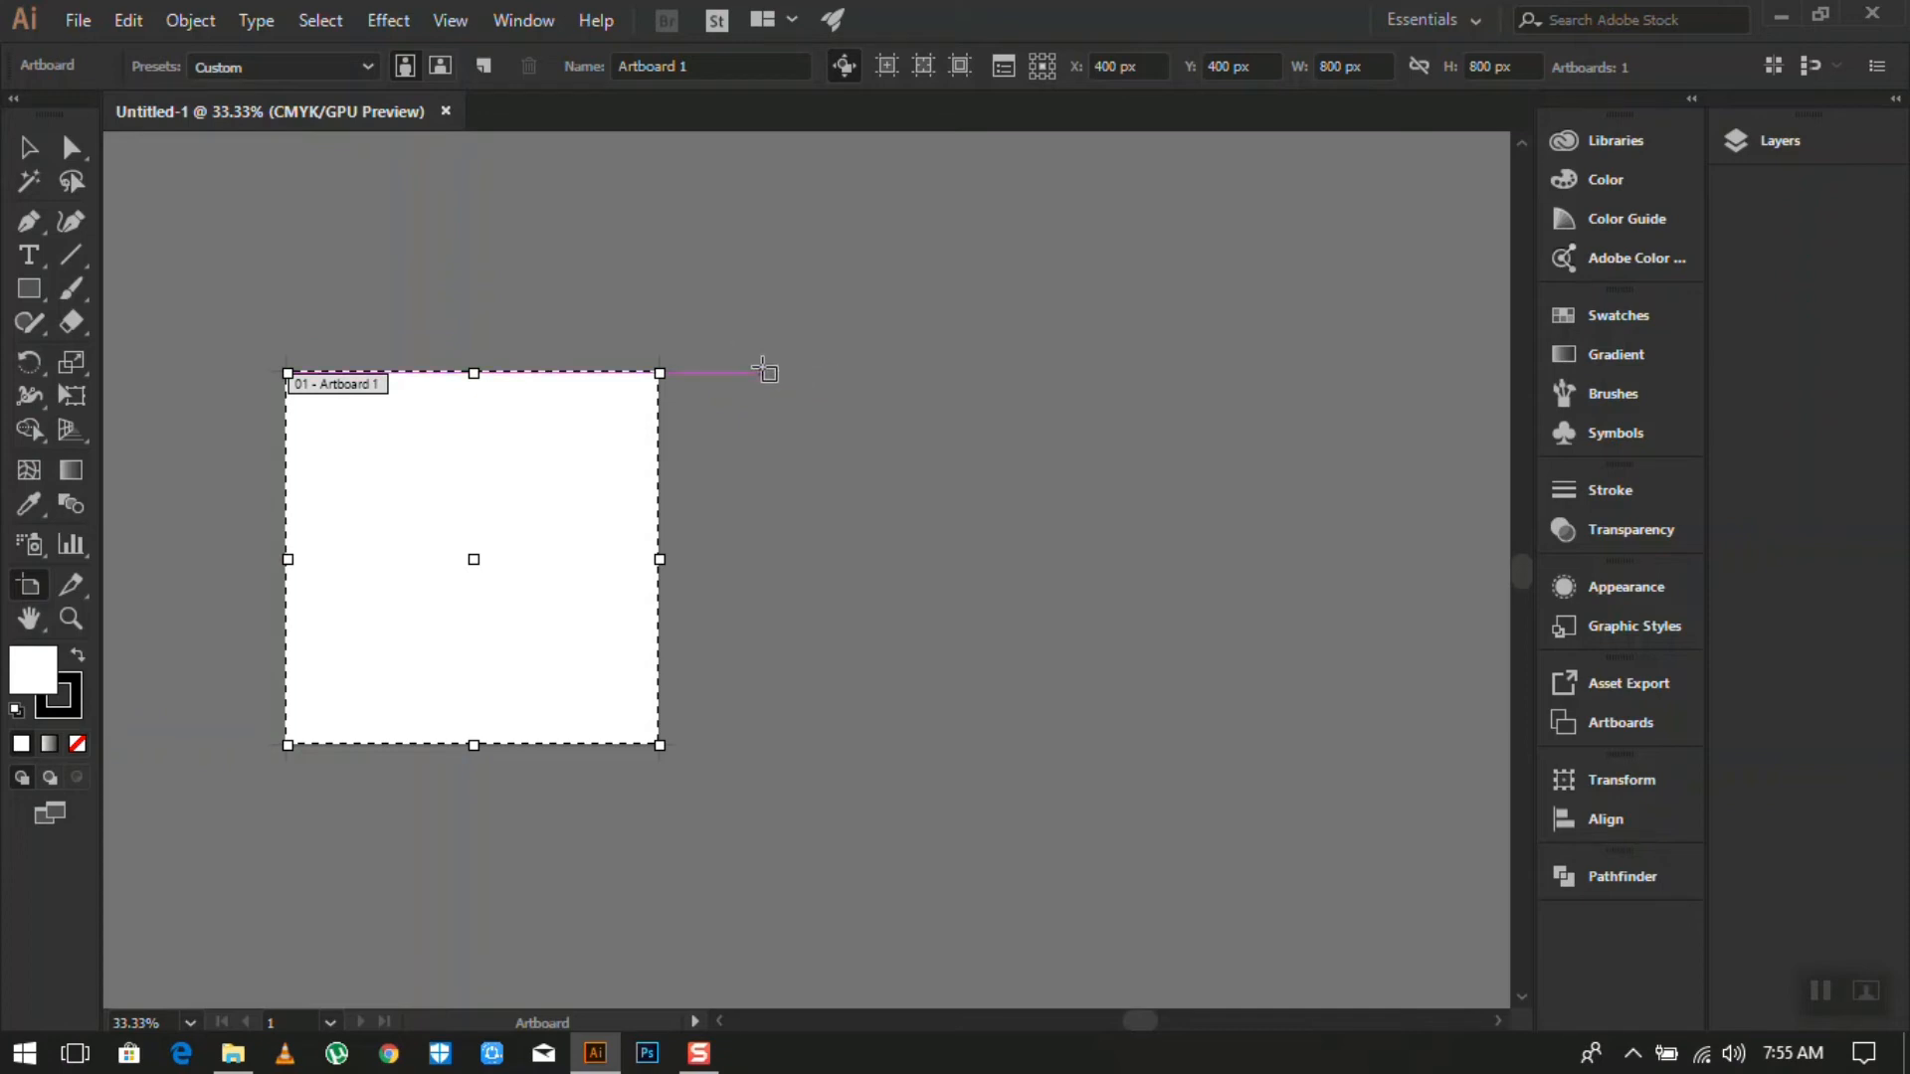
left_click_drag(763, 372, 1140, 747)
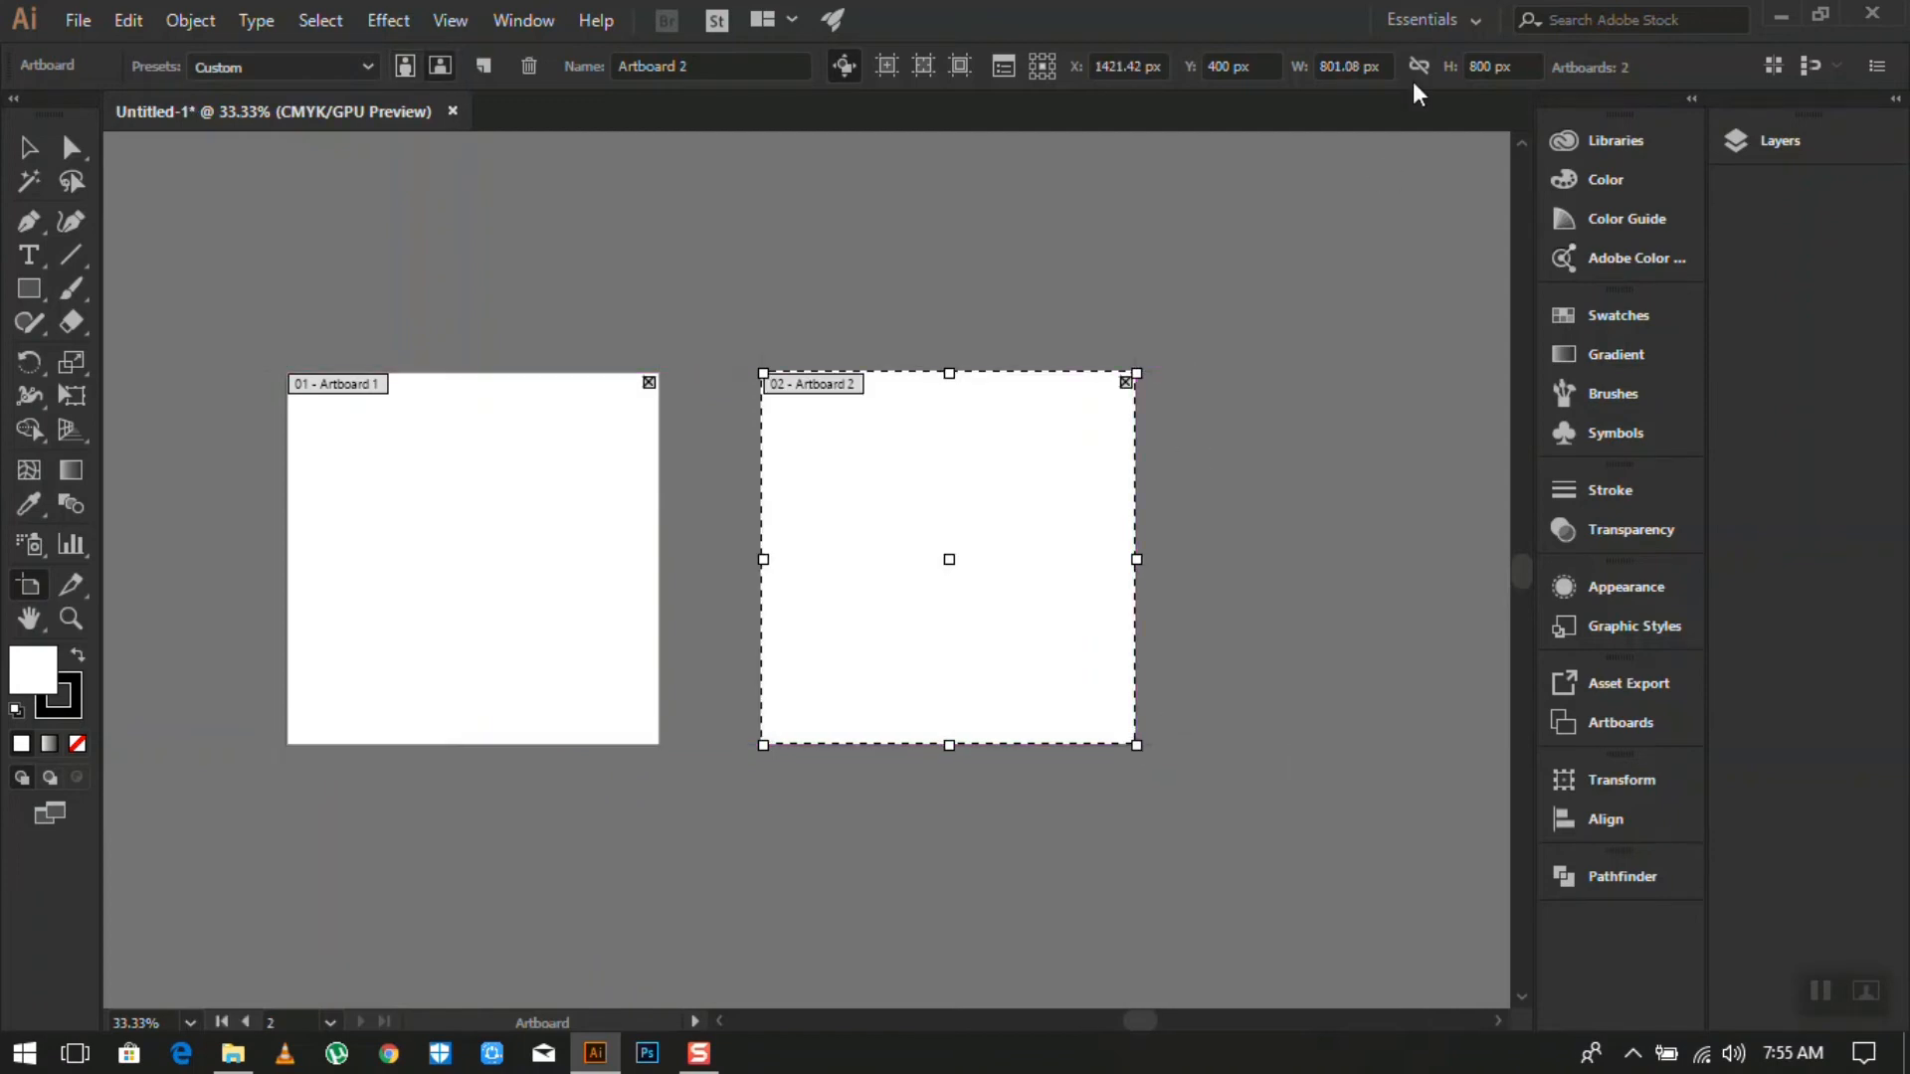
left_click(1336, 68)
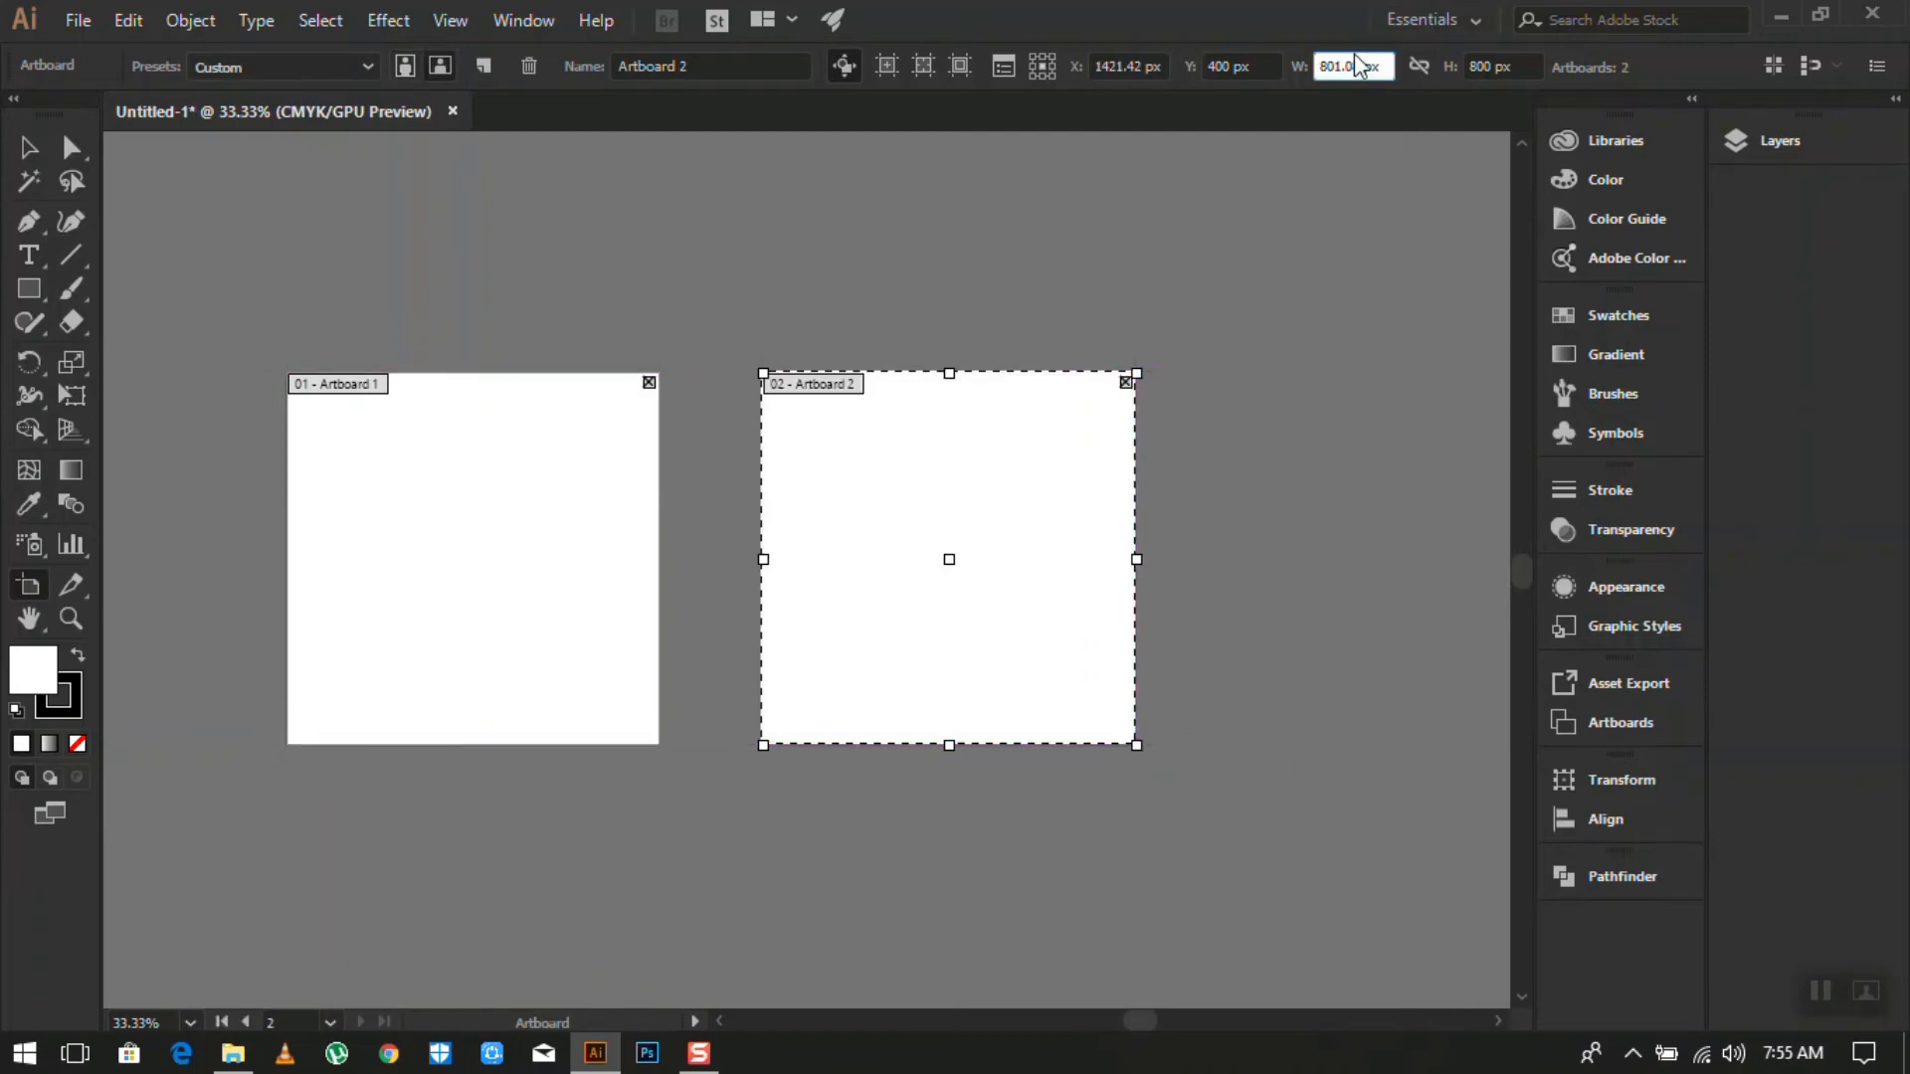
left_click(1364, 208)
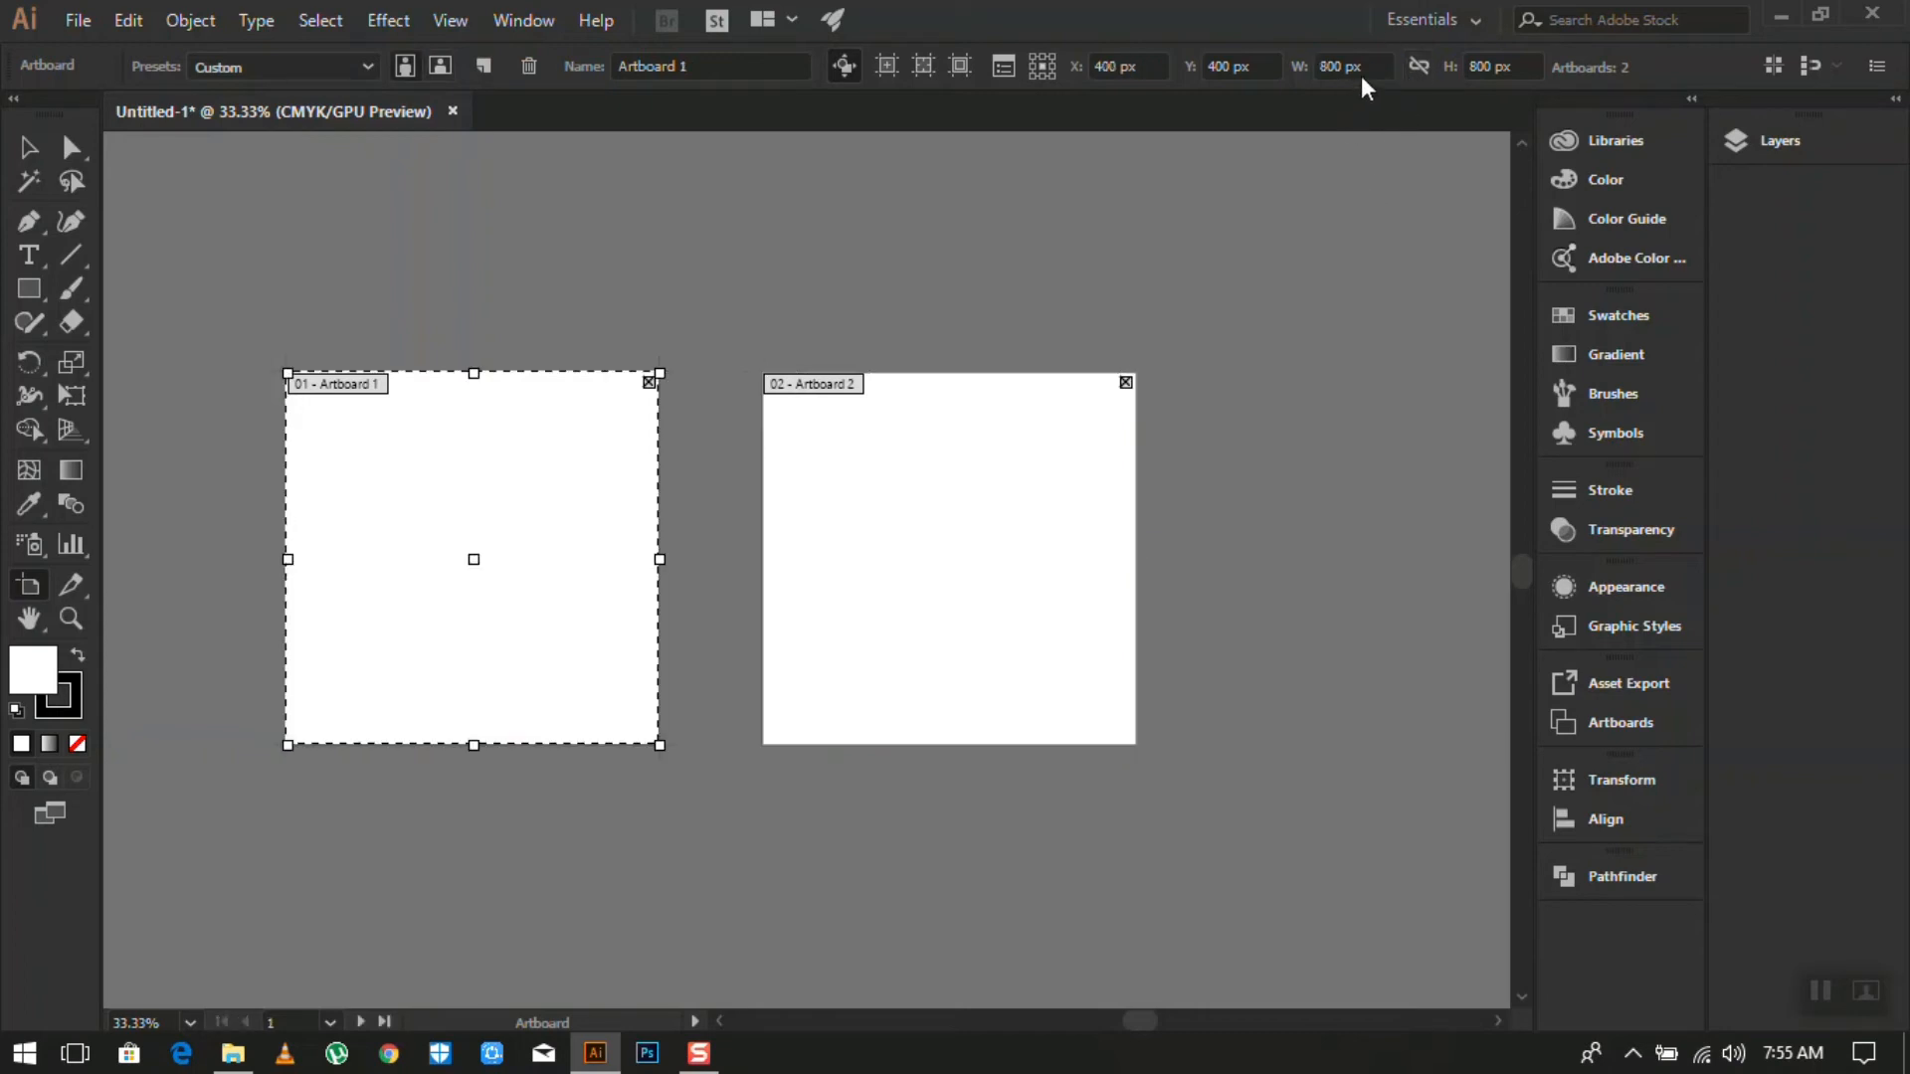
left_click(1041, 536)
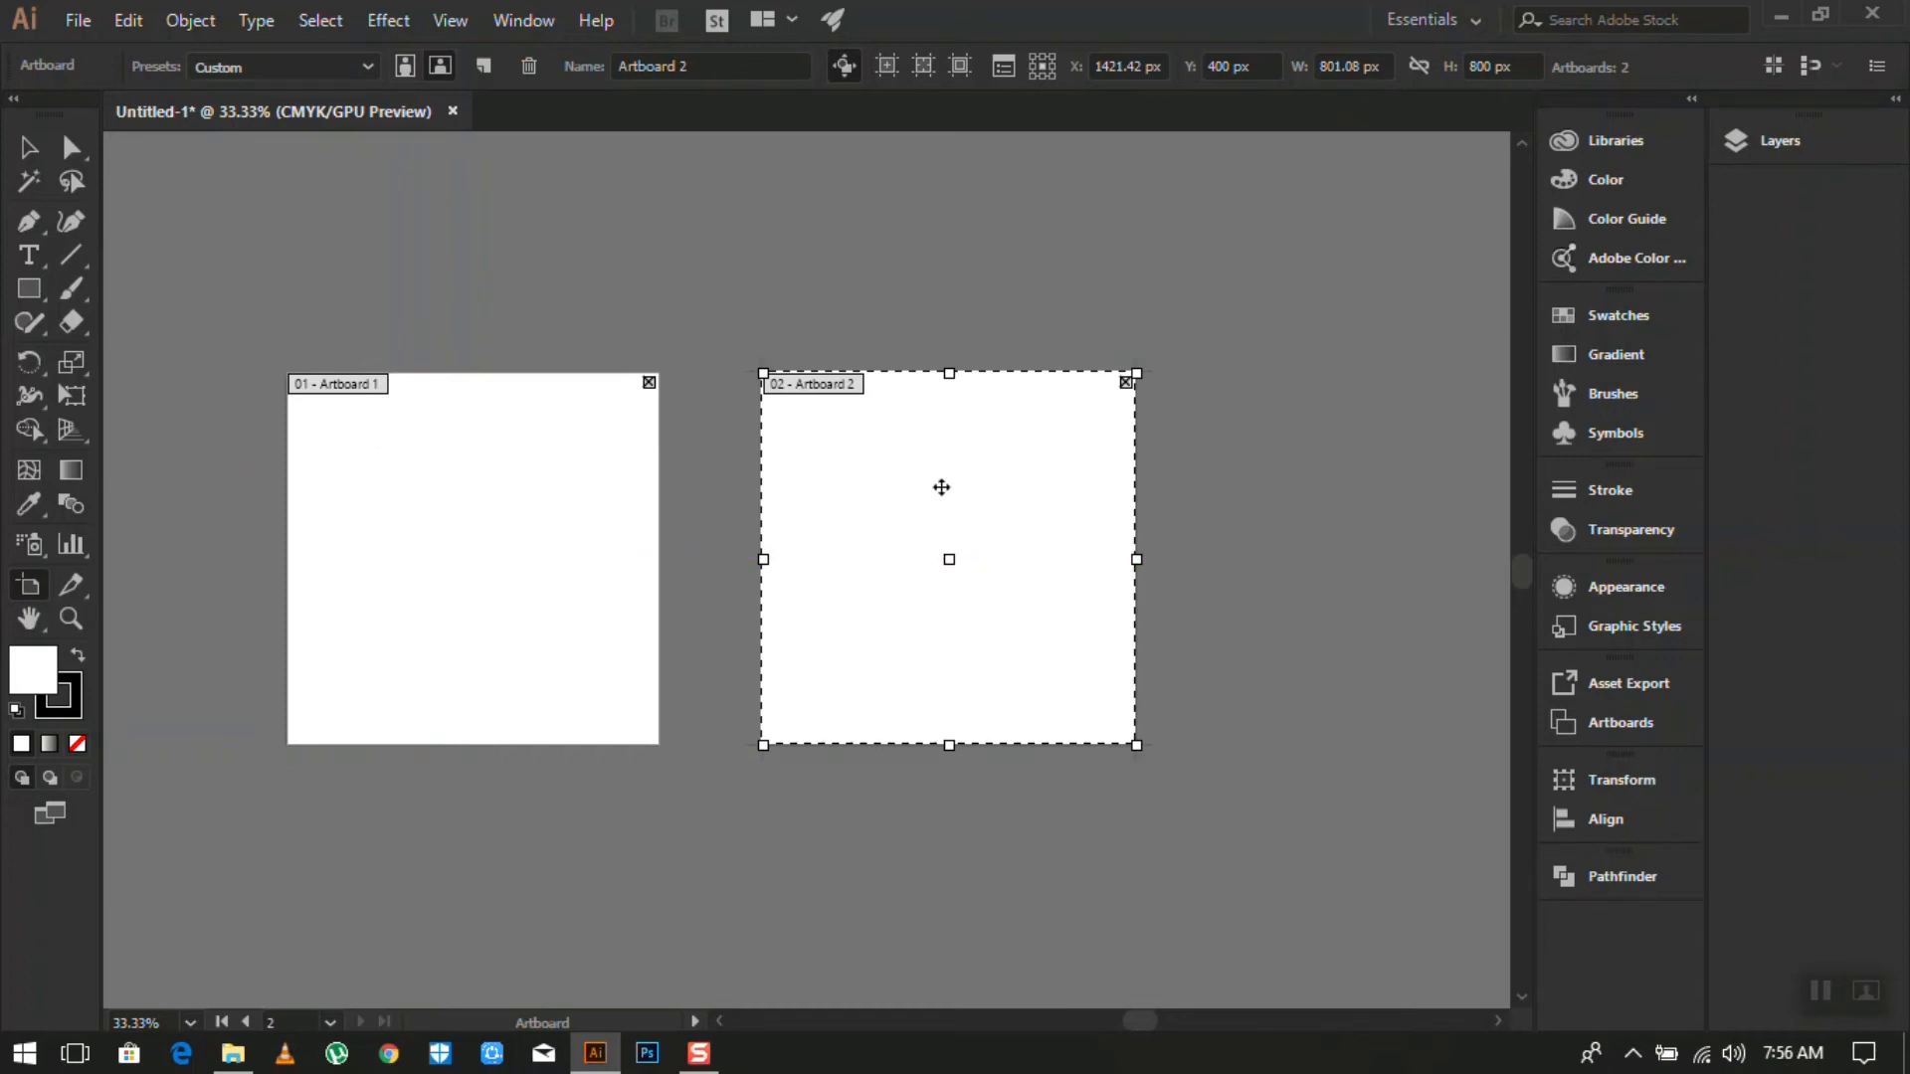
- Zoom over both blank artboards, then pick the Rectangle tool to leave artboard editing
scroll(313, 424, "up", 3)
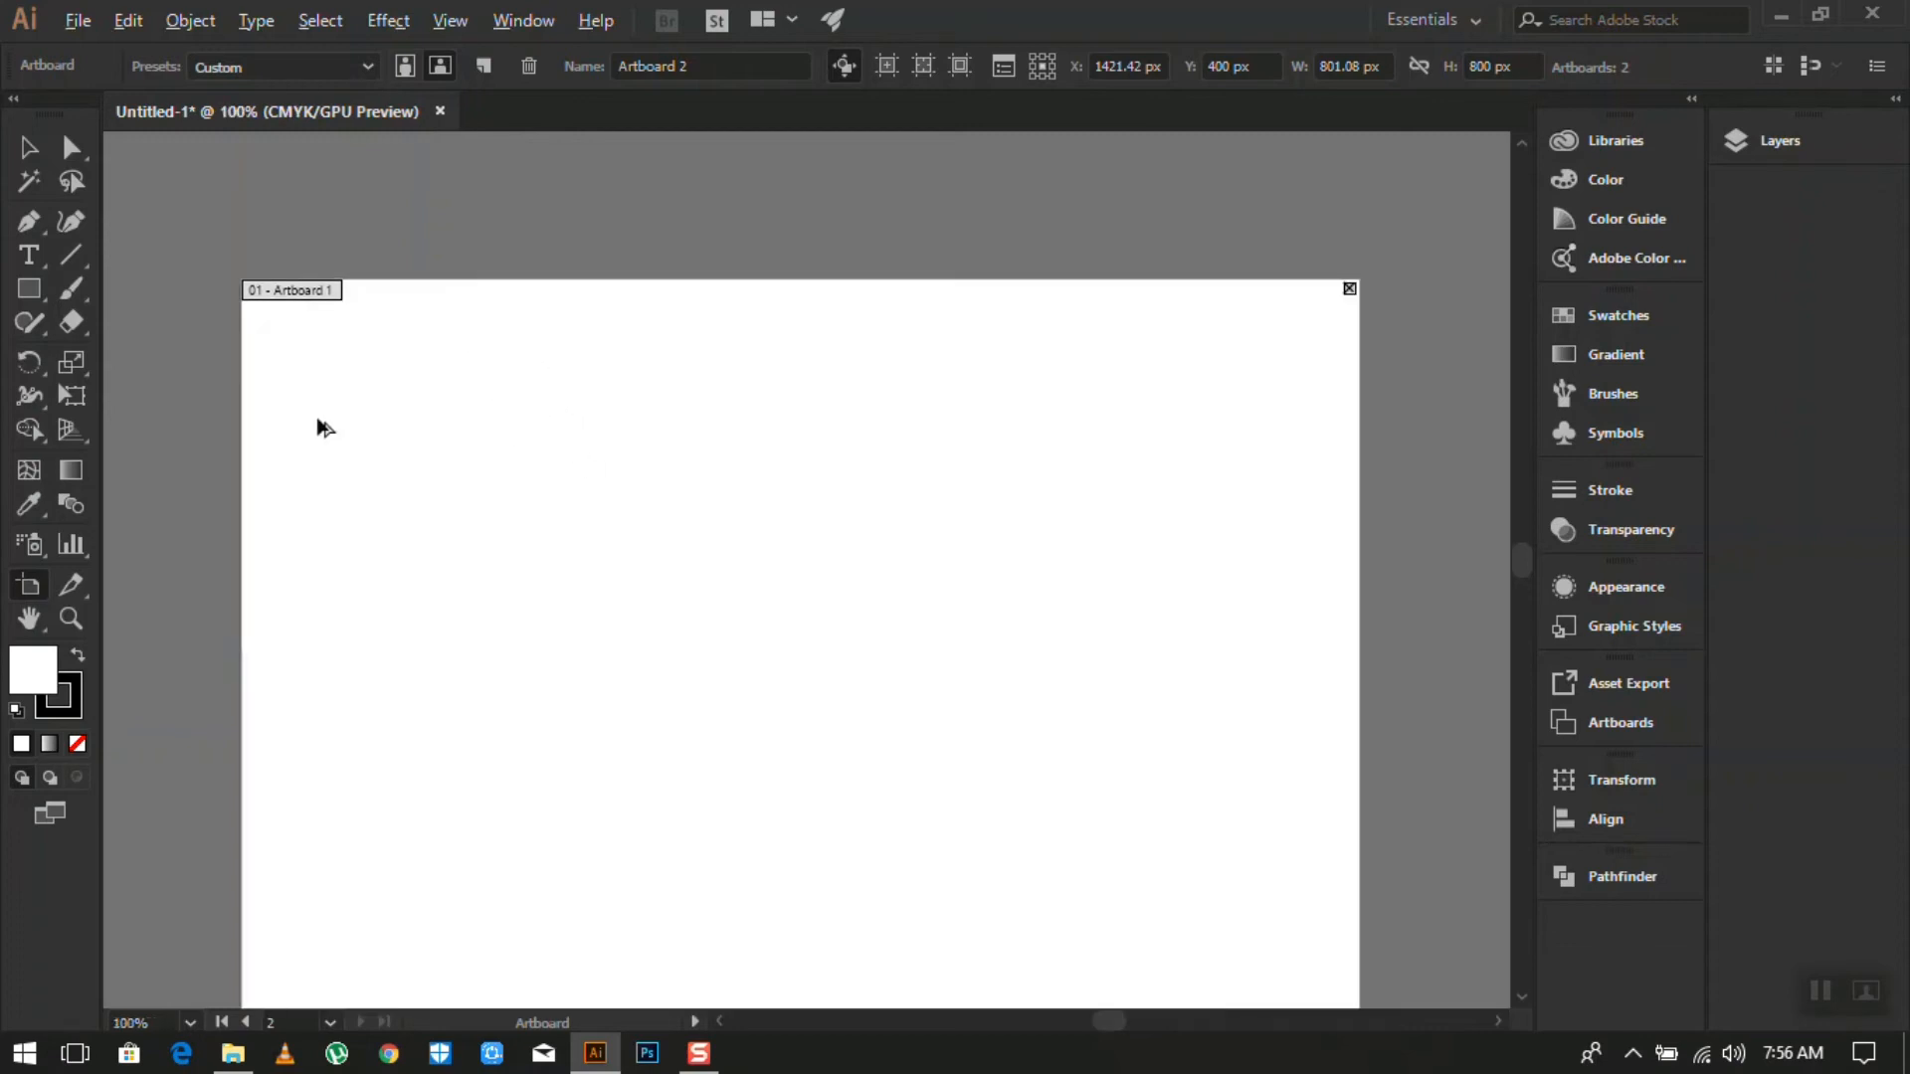
scroll(249, 298, "up", 1)
scroll(266, 290, "down", 4)
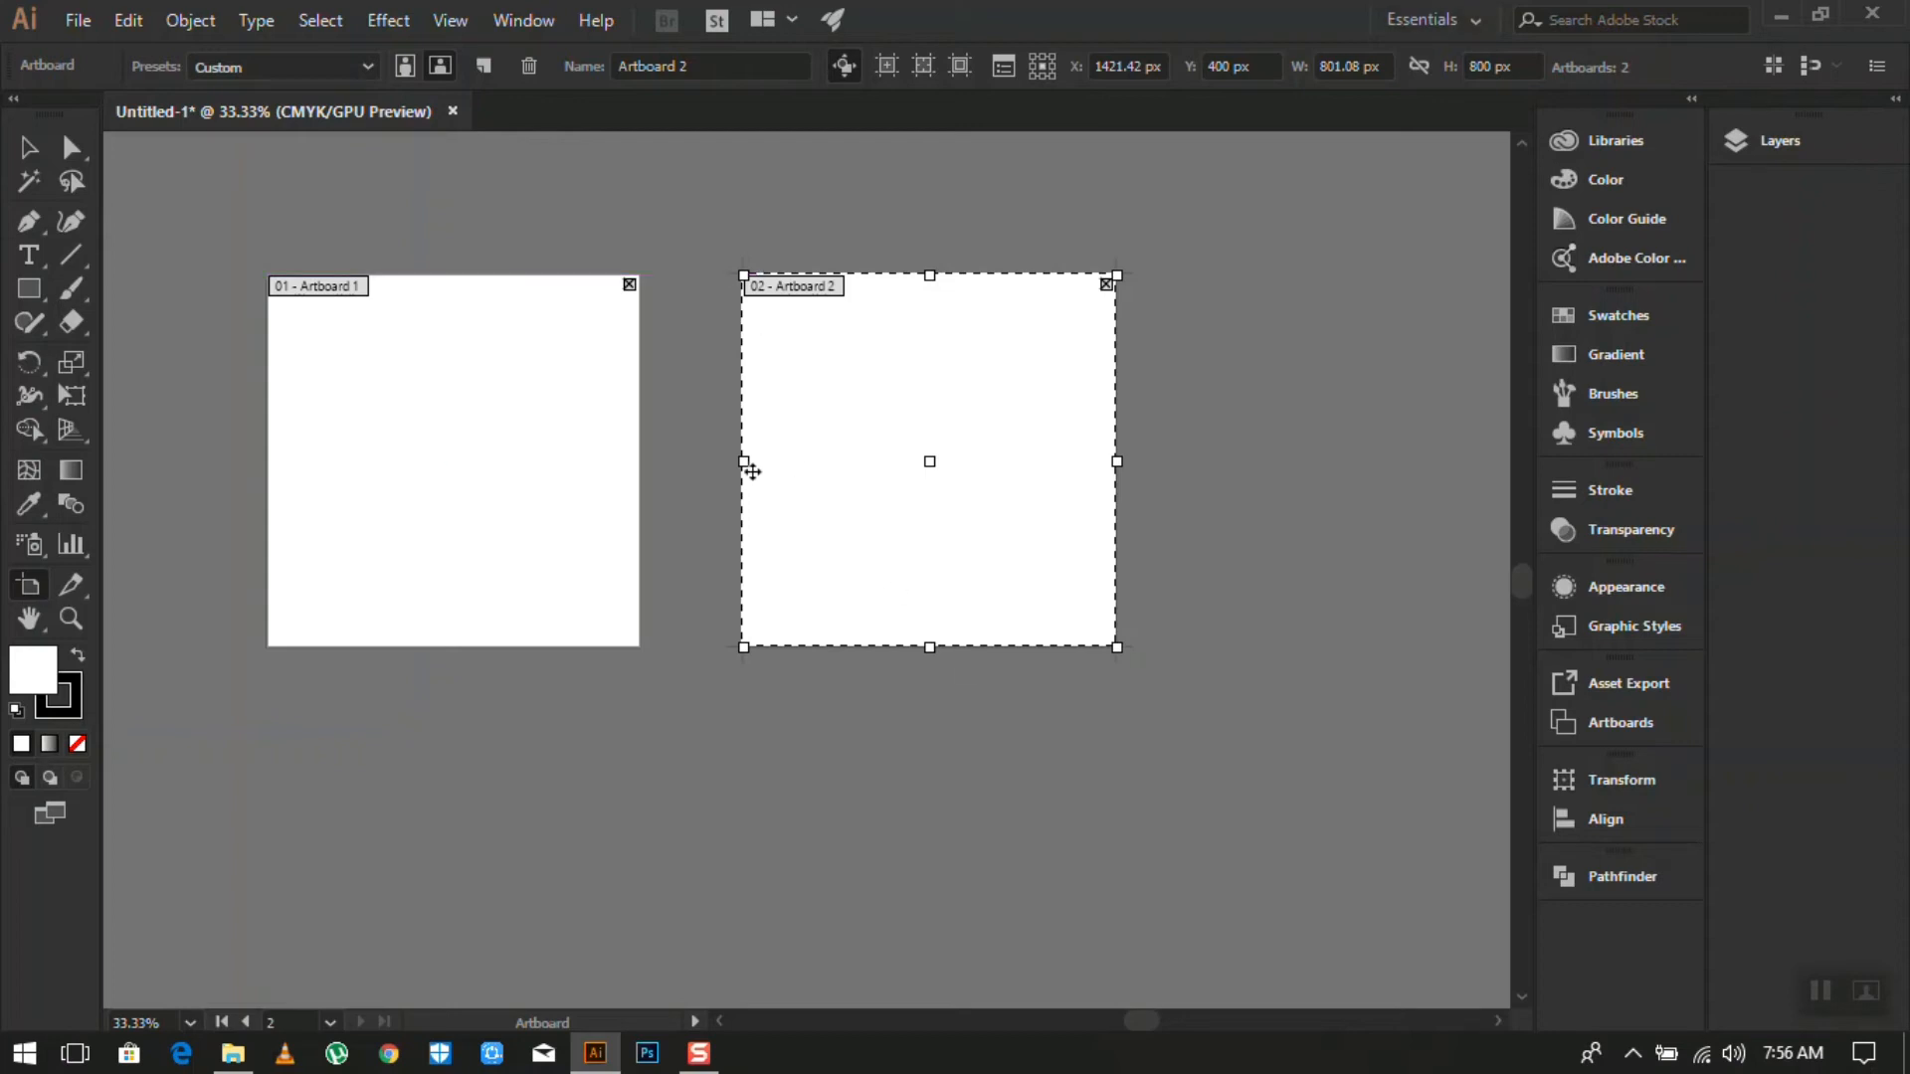
scroll(703, 468, "down", 1)
scroll(648, 481, "up", 3)
scroll(938, 392, "down", 1)
scroll(953, 391, "up", 1)
scroll(957, 394, "down", 1)
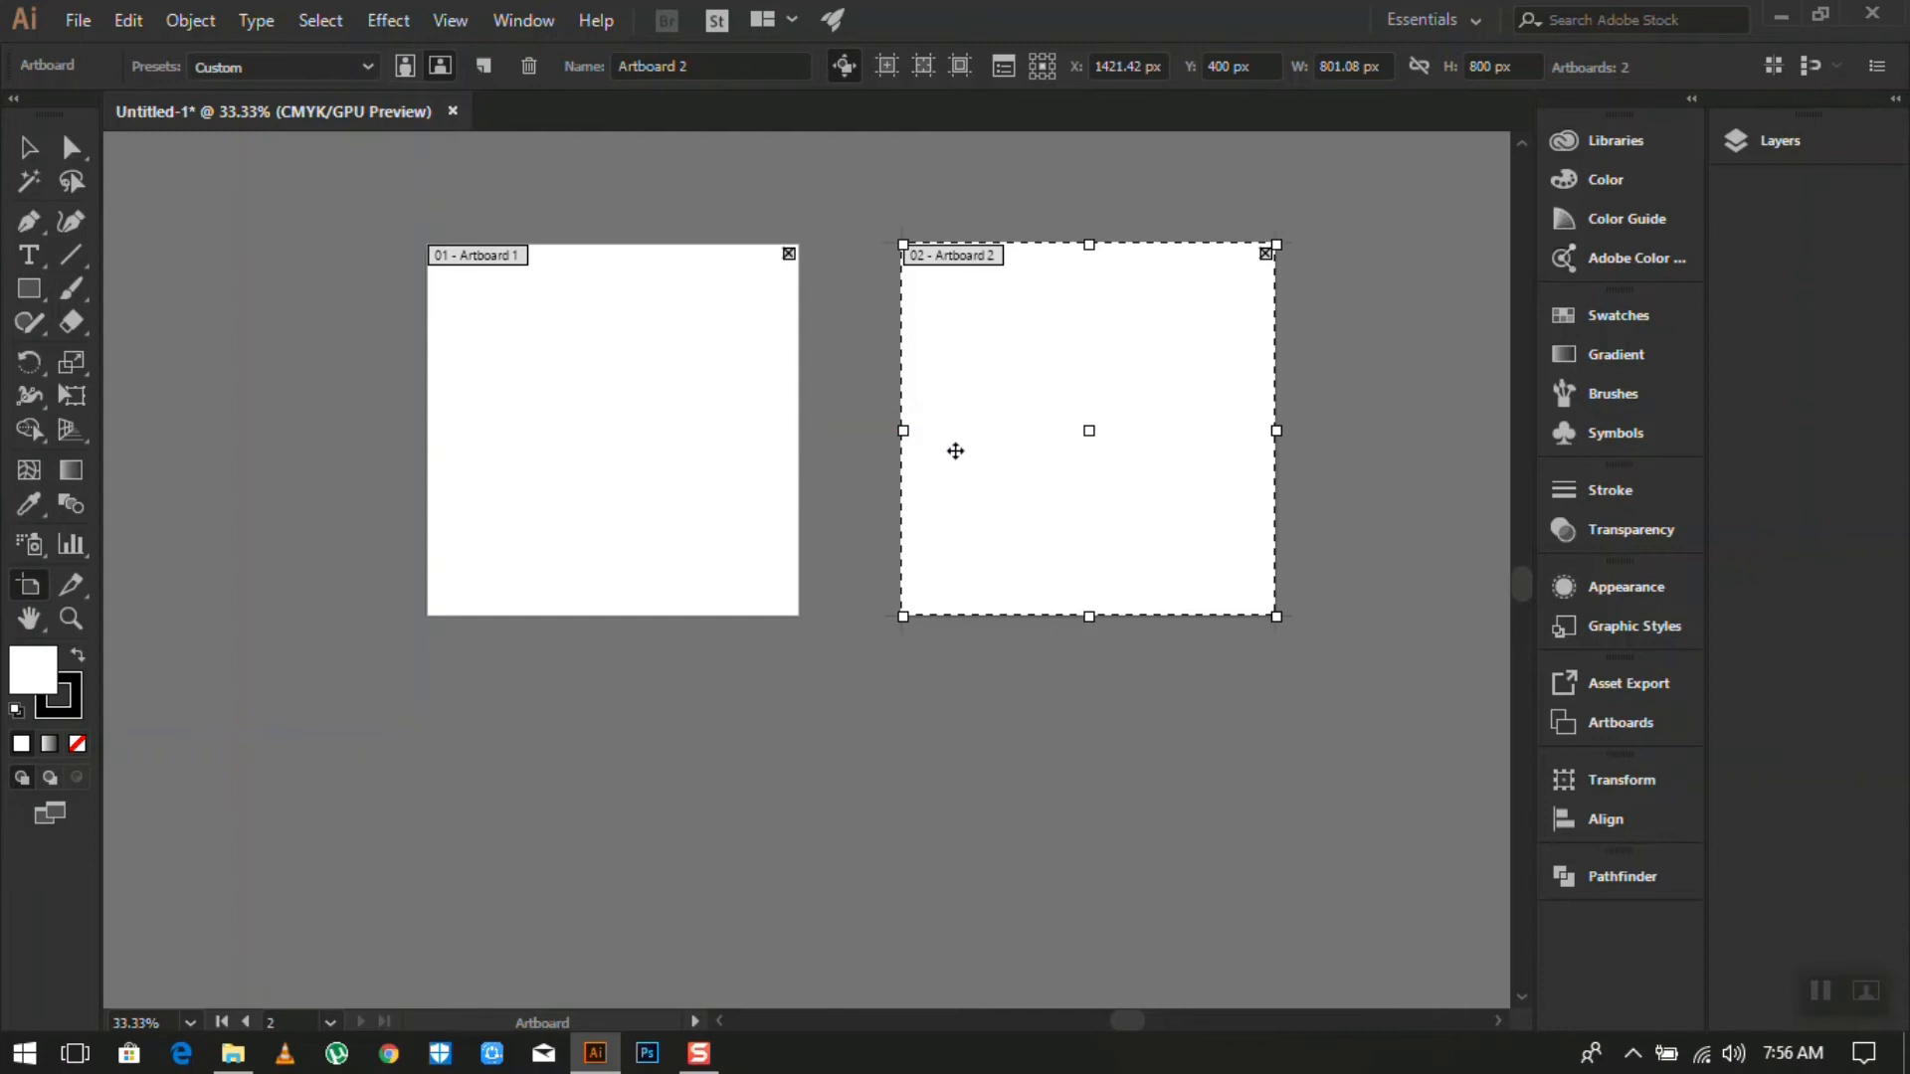
scroll(954, 449, "down", 2)
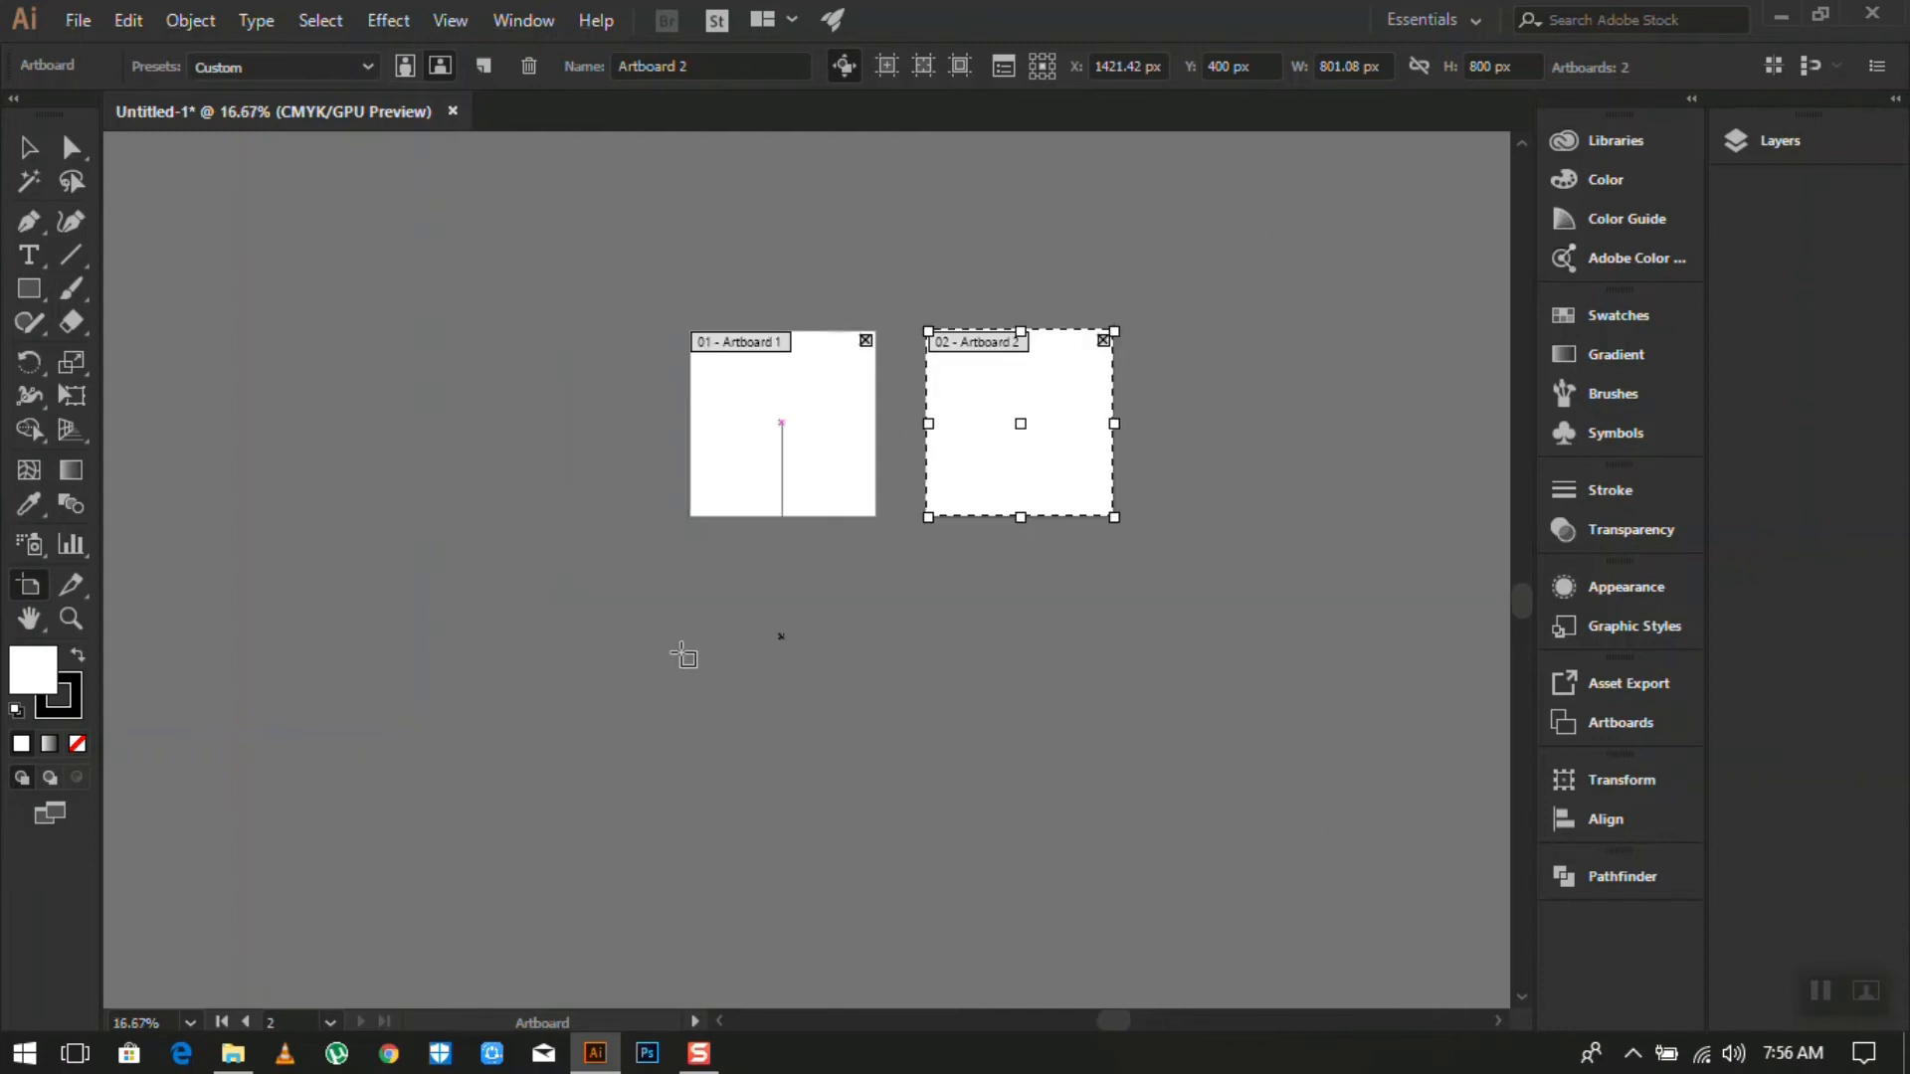
scroll(984, 403, "up", 3)
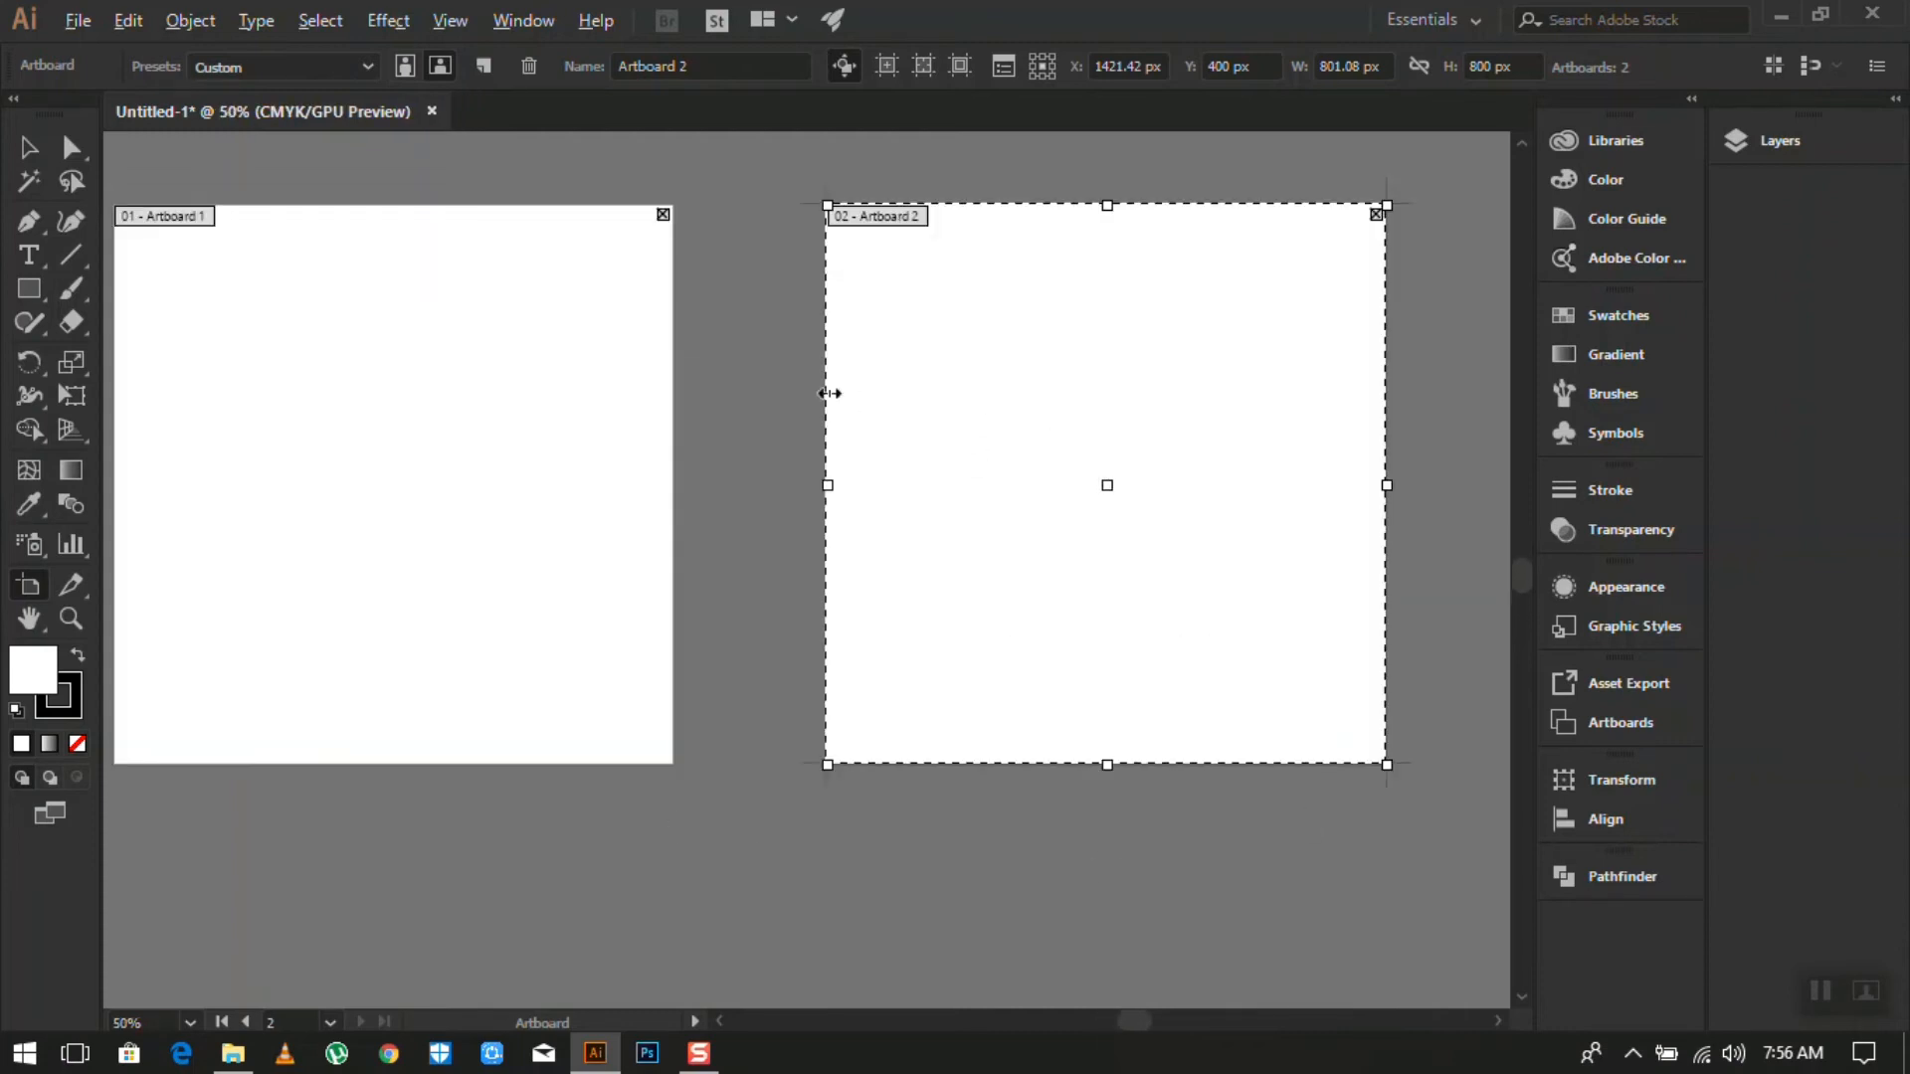
scroll(825, 393, "down", 1)
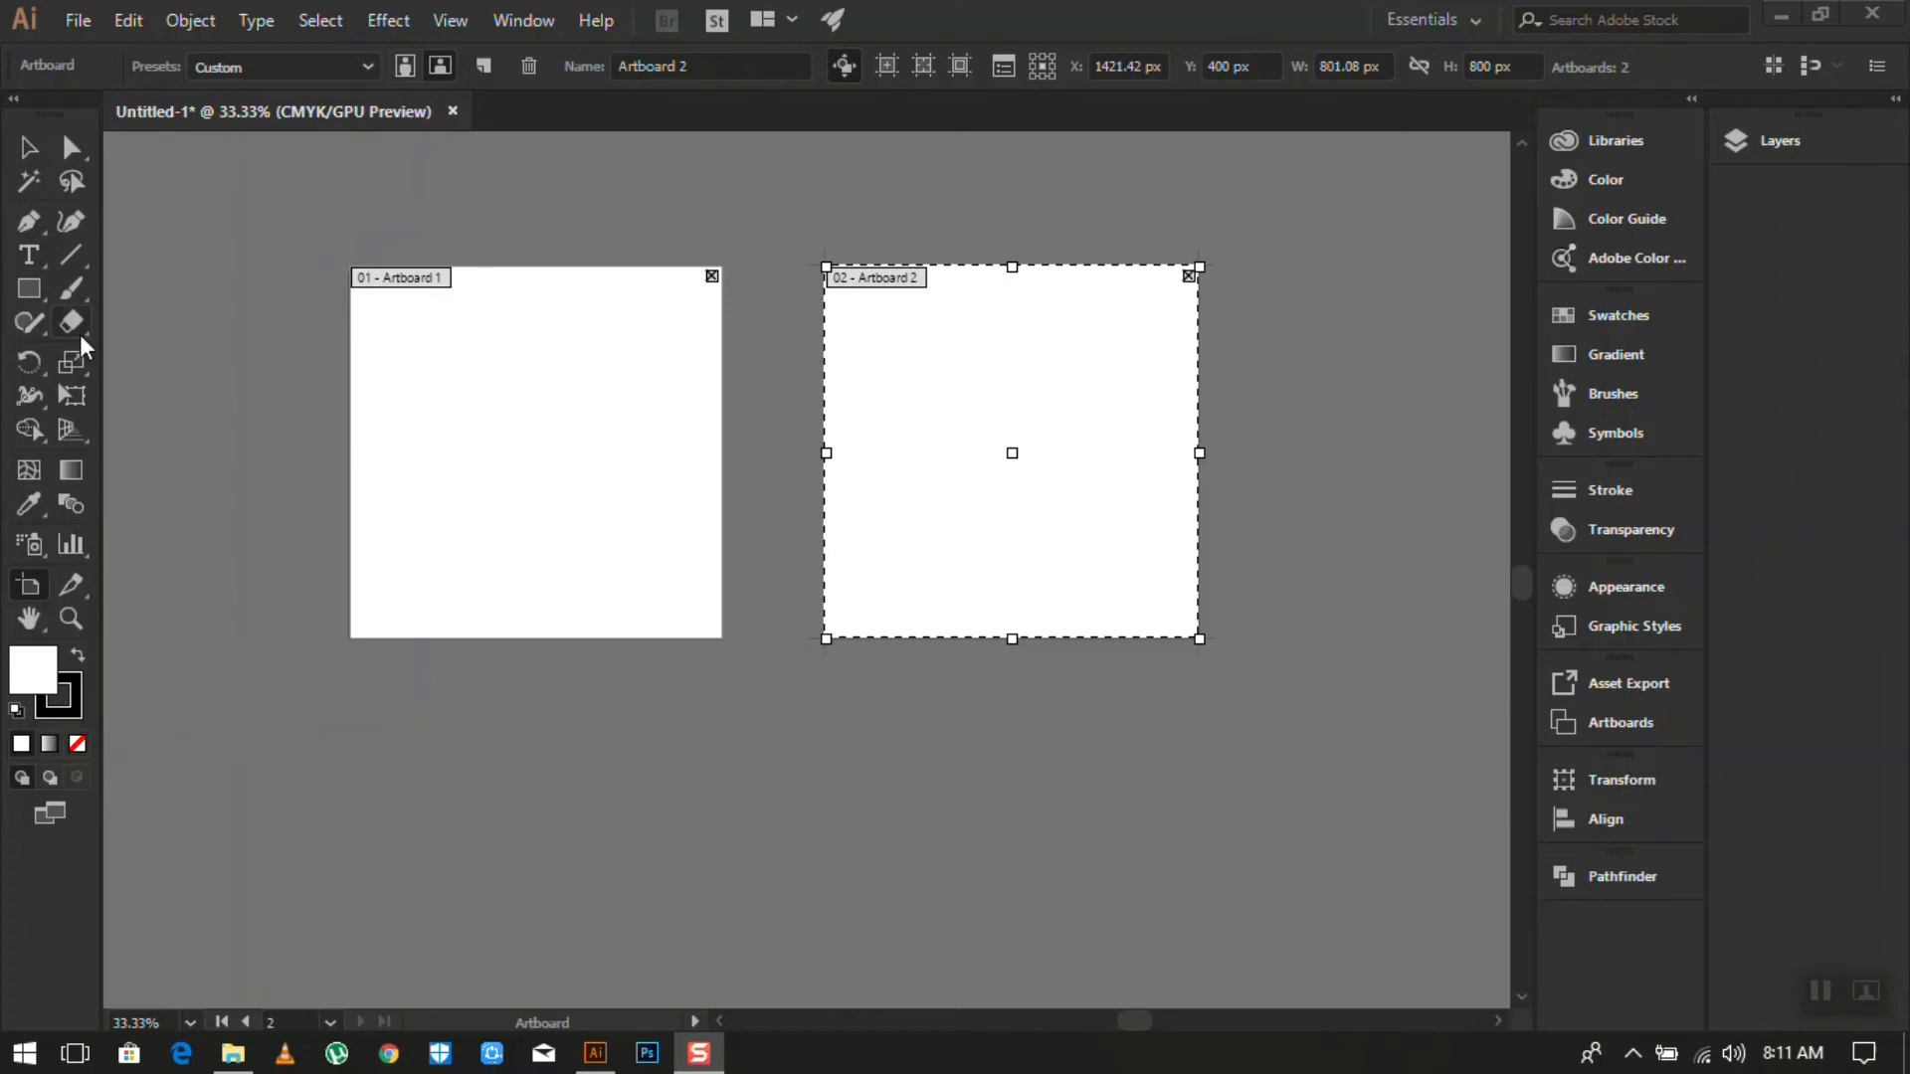
left_click(29, 290)
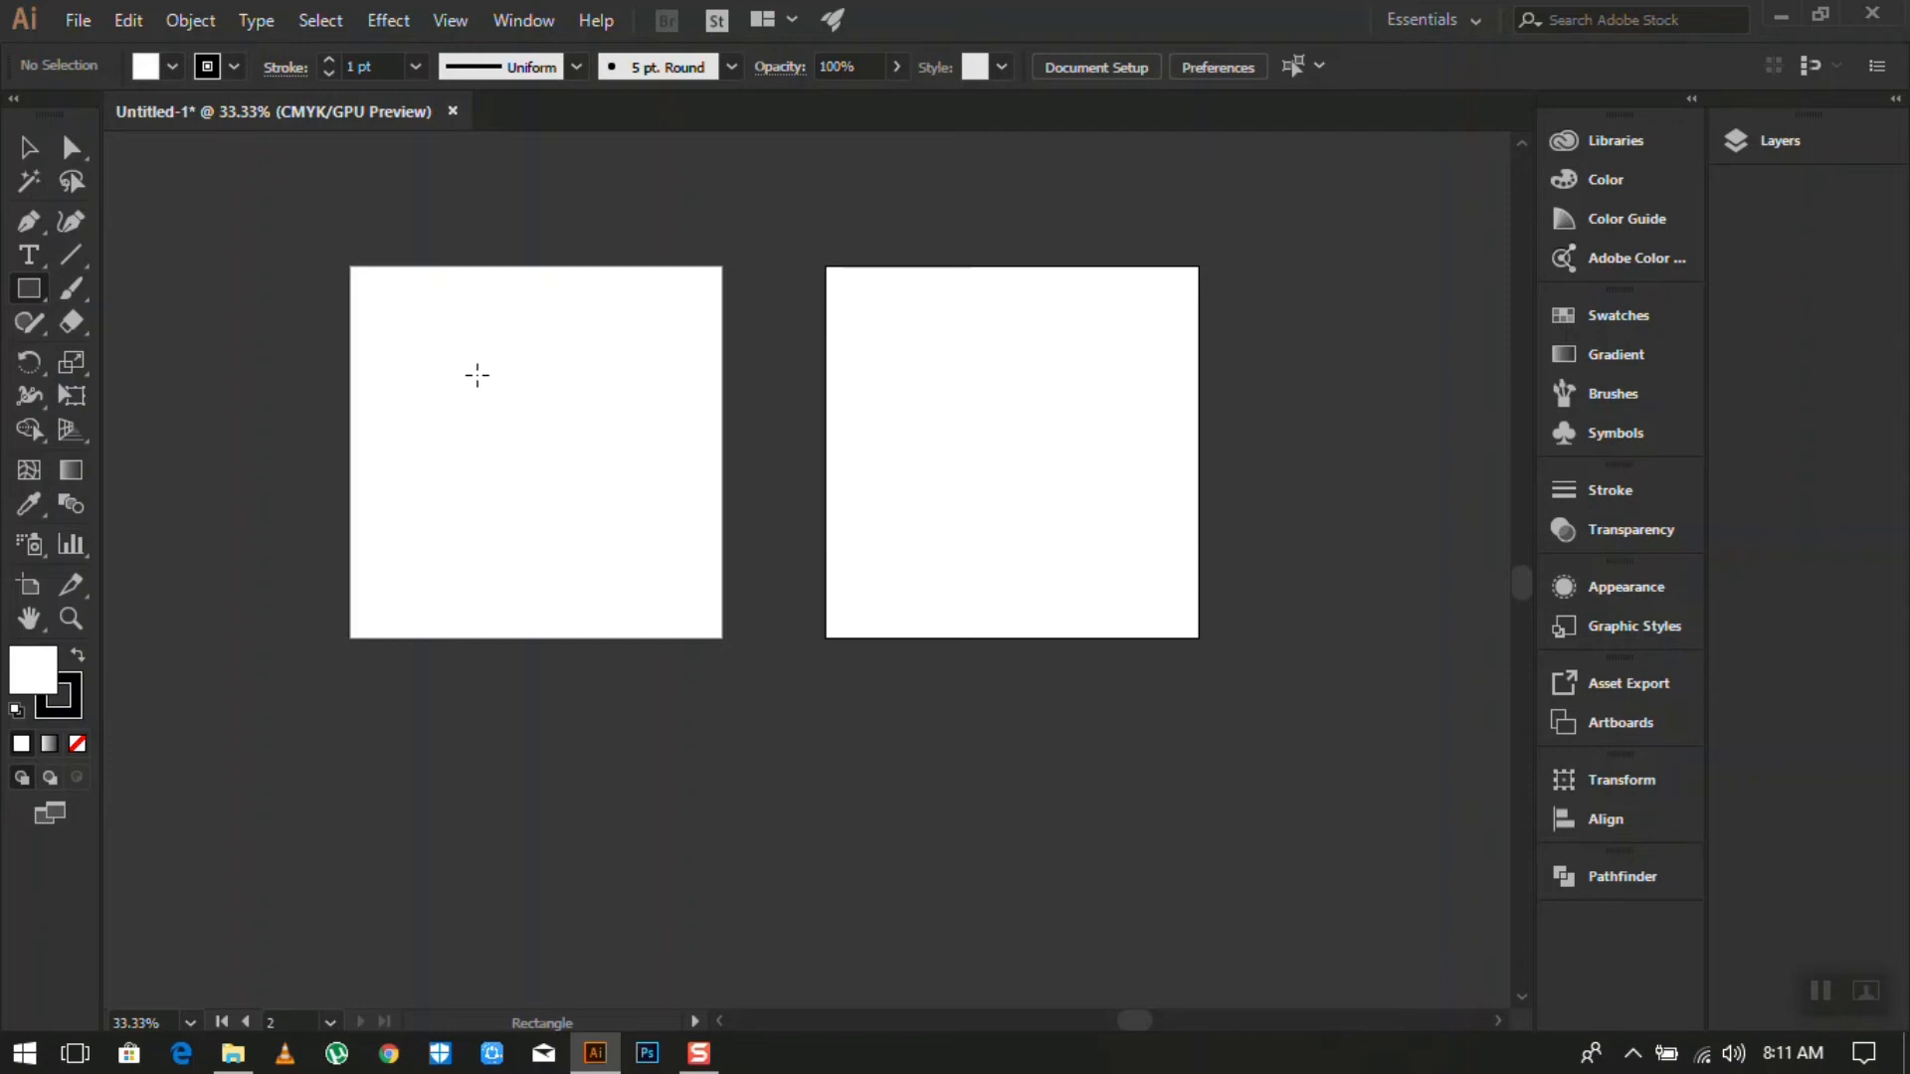
- Draw a tall rectangle on the left artboard and fill it with a brown swatch
scroll(448, 358, "up", 2)
scroll(606, 483, "up", 1)
scroll(606, 483, "down", 1)
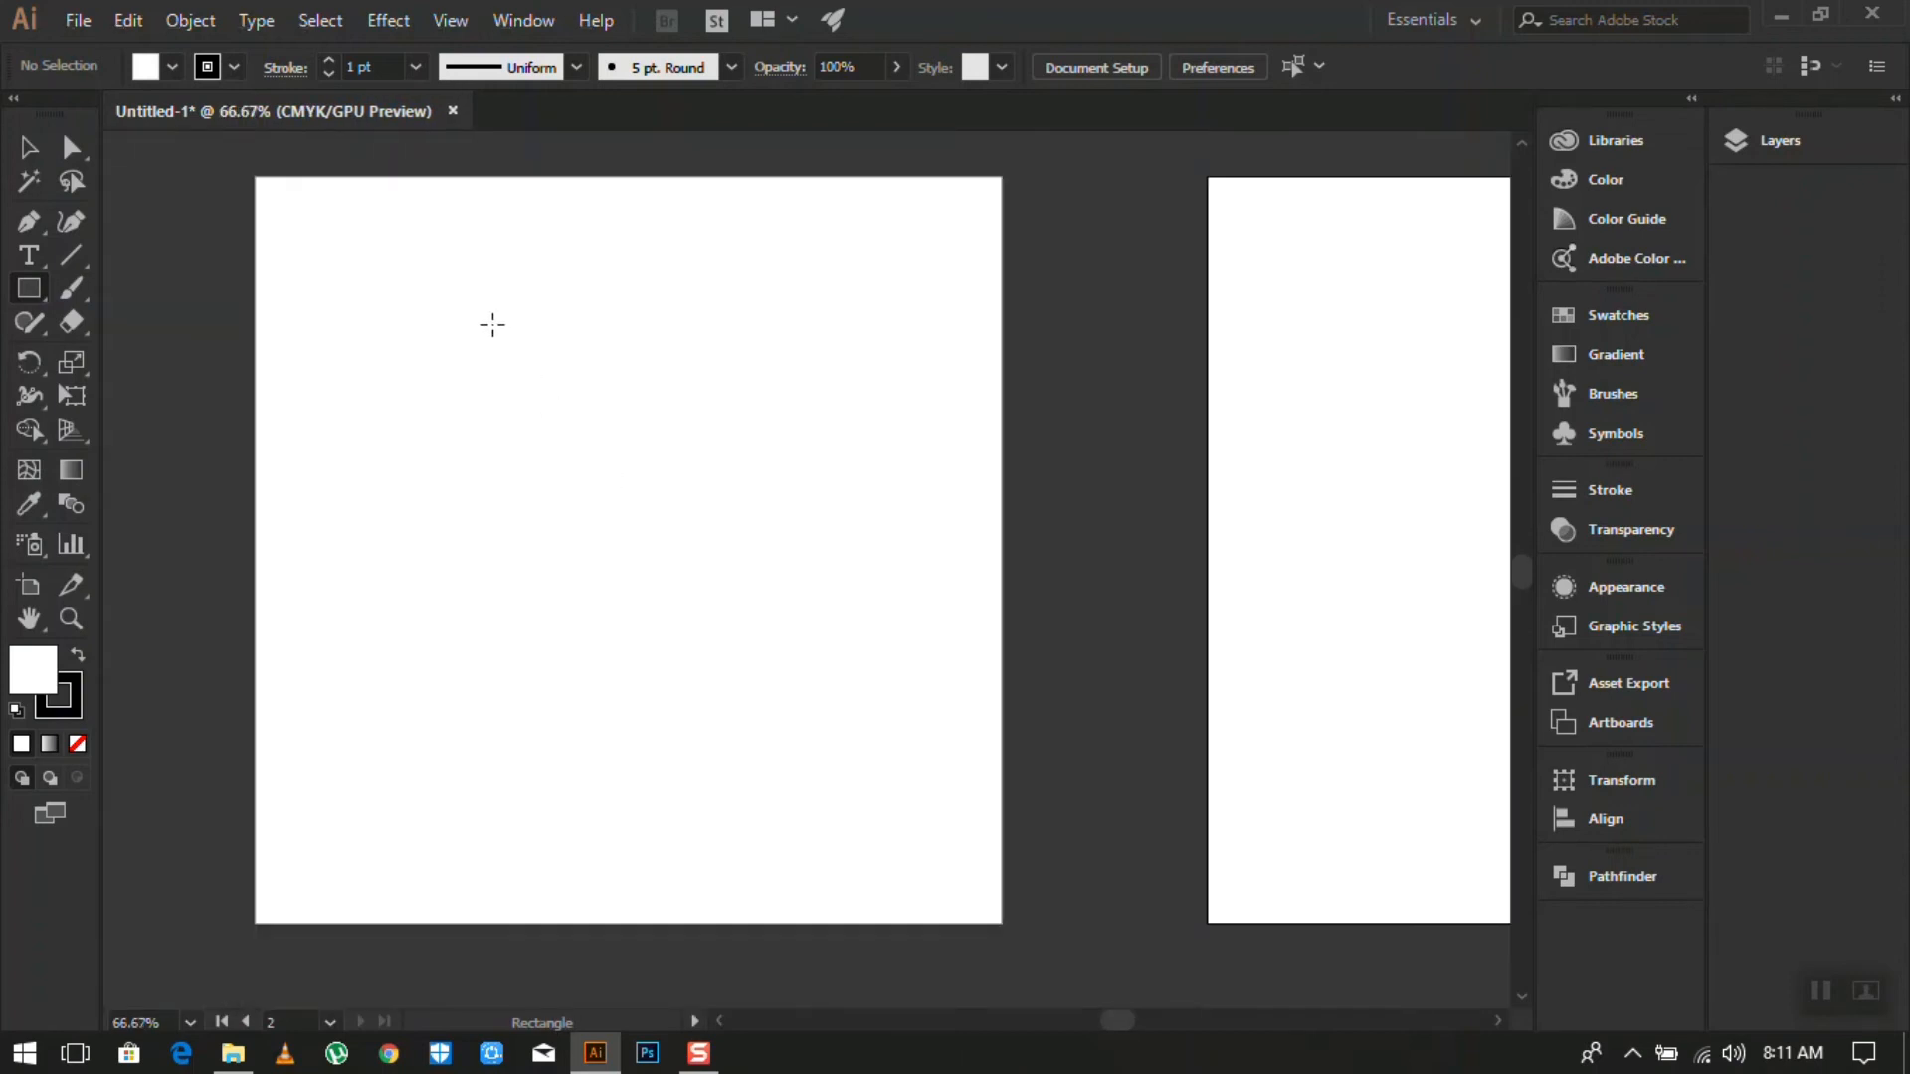
mouse_move(489, 320)
left_mouse_down()
mouse_move(652, 653)
mouse_move(749, 762)
left_mouse_up()
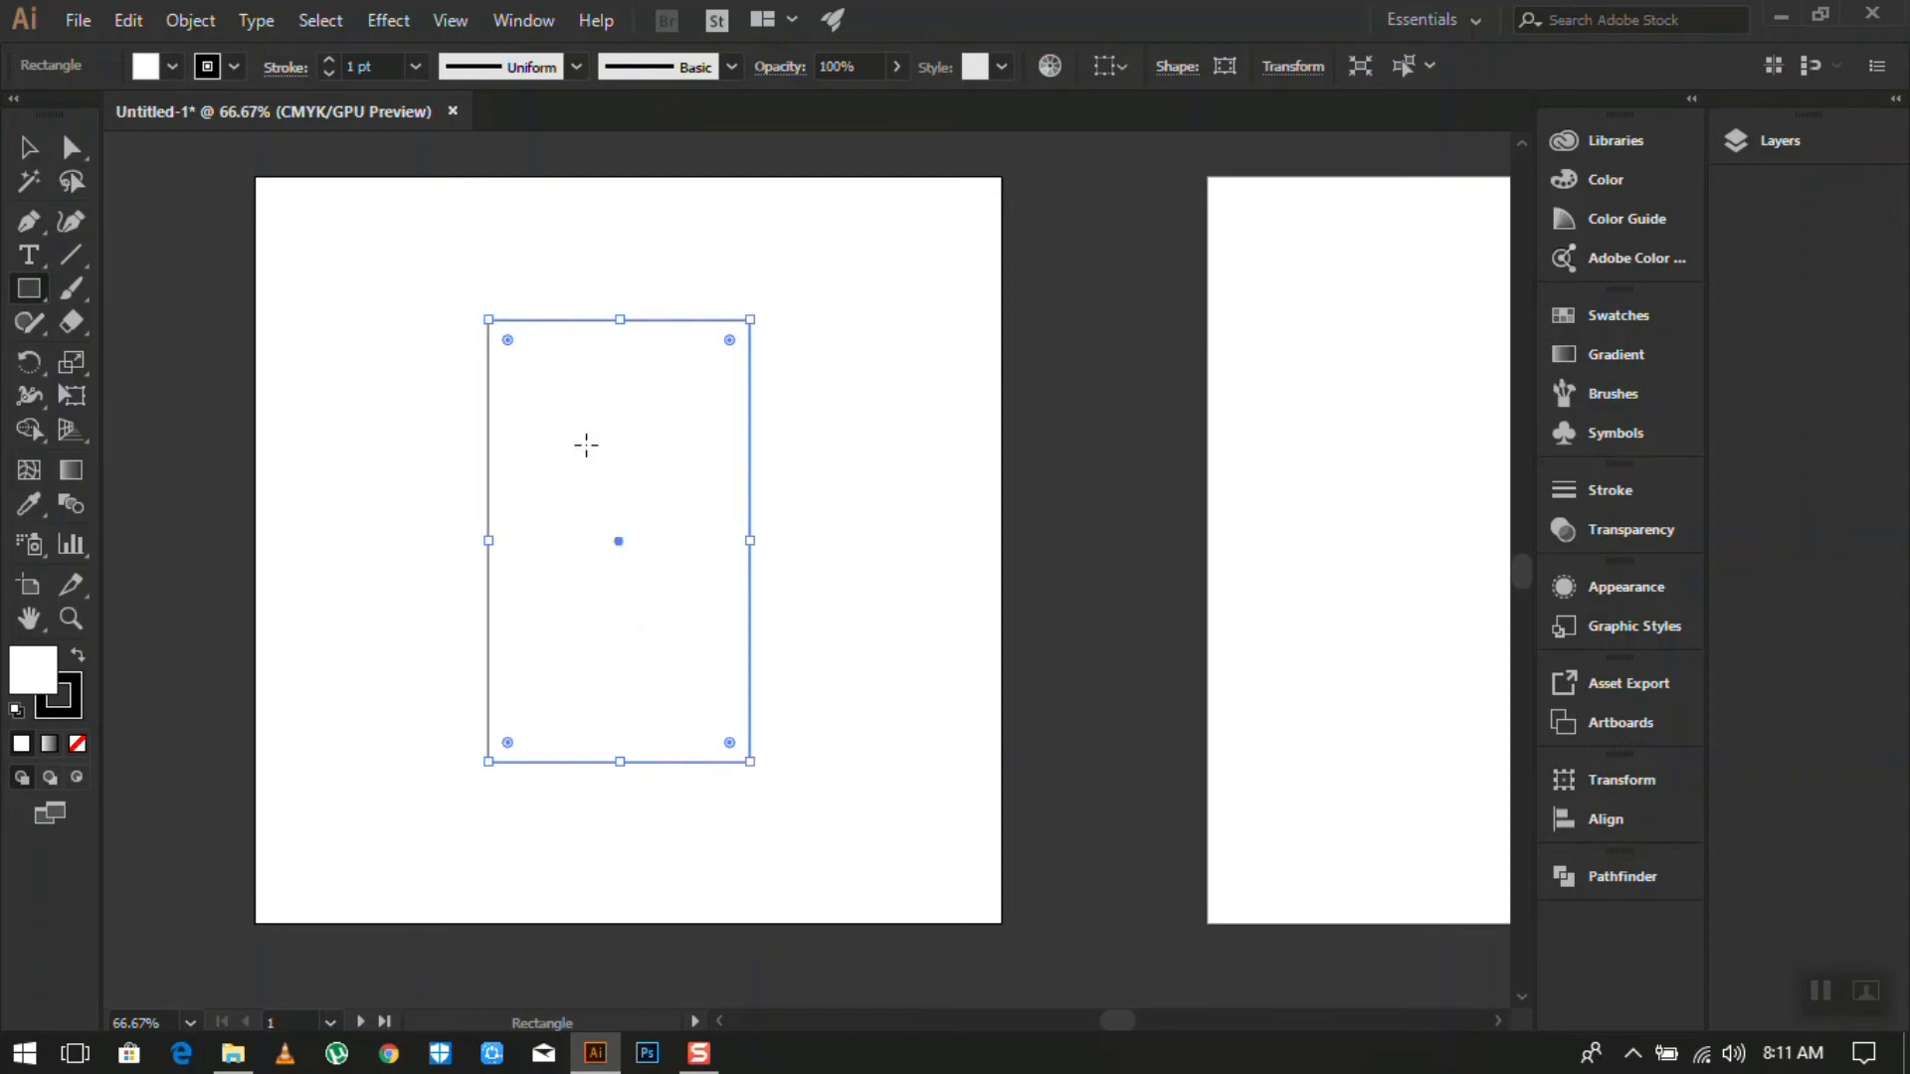
left_click(173, 67)
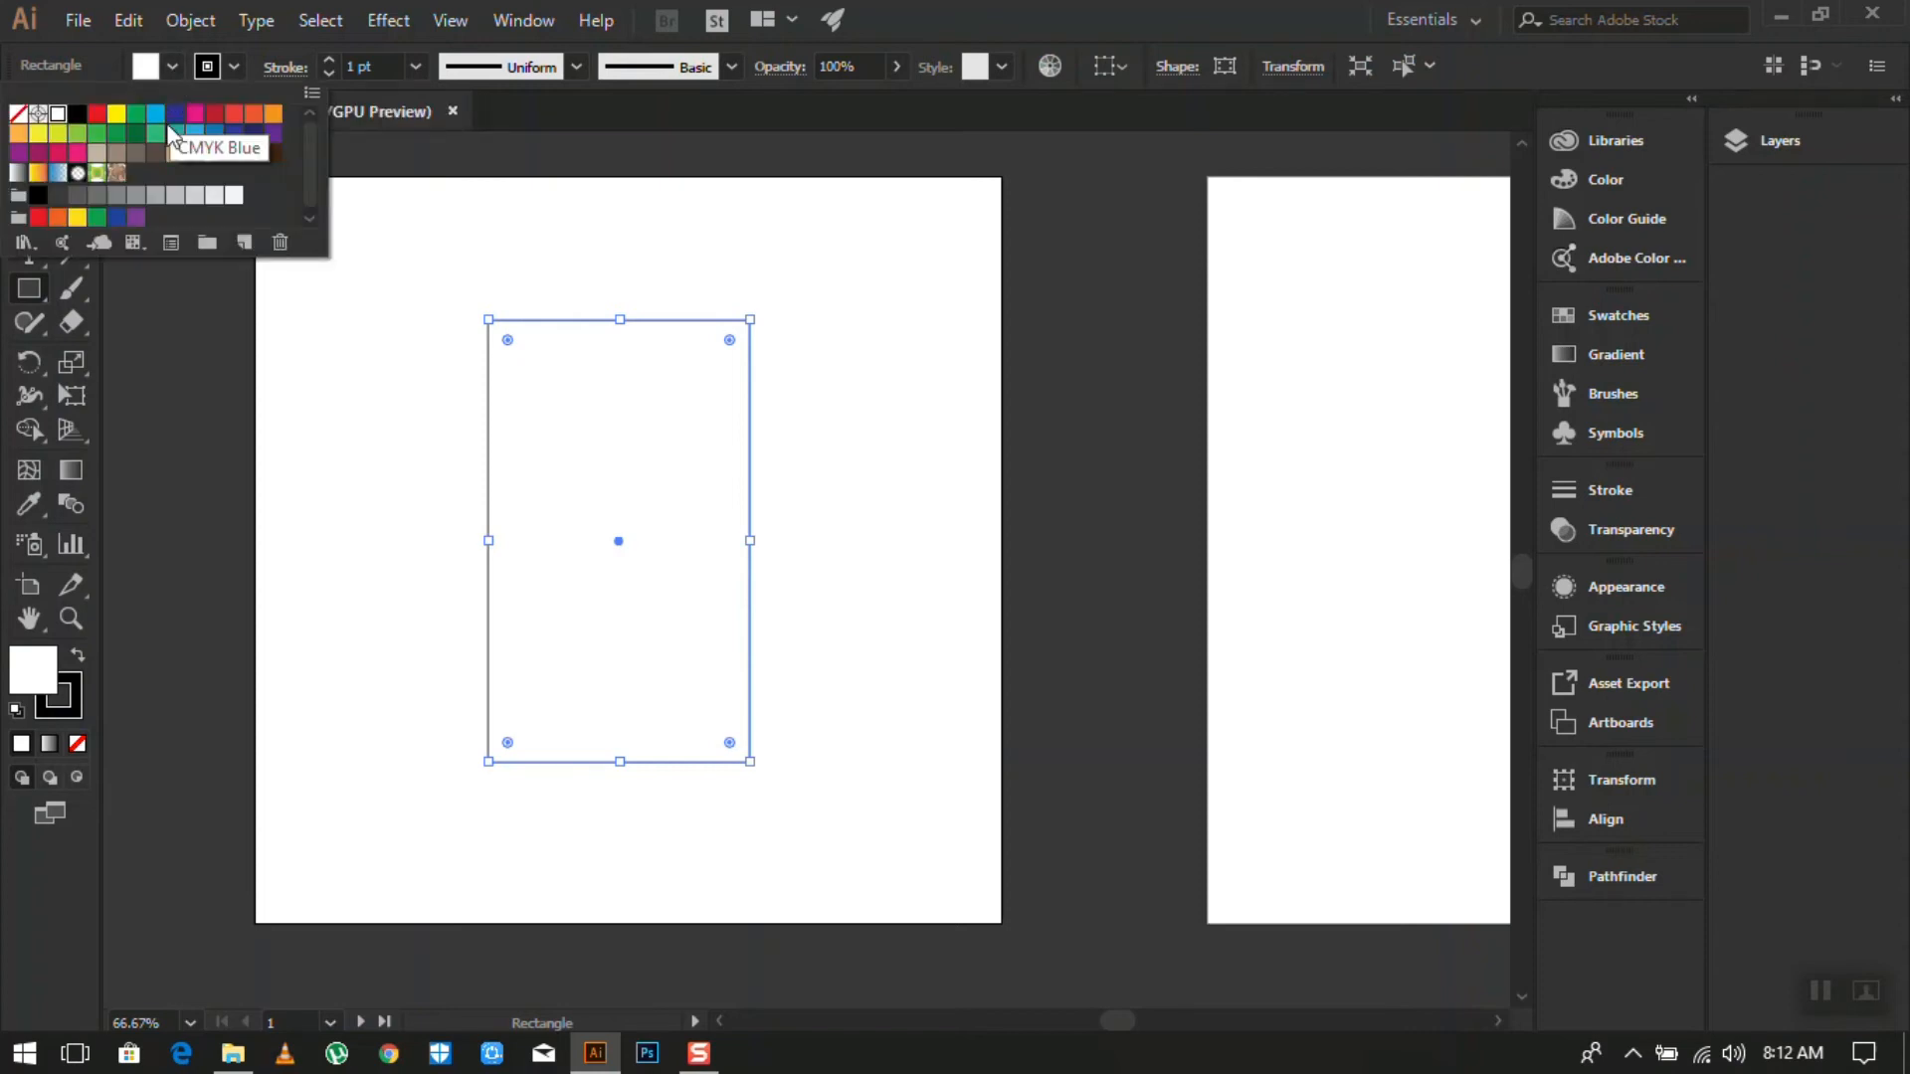
left_click(139, 155)
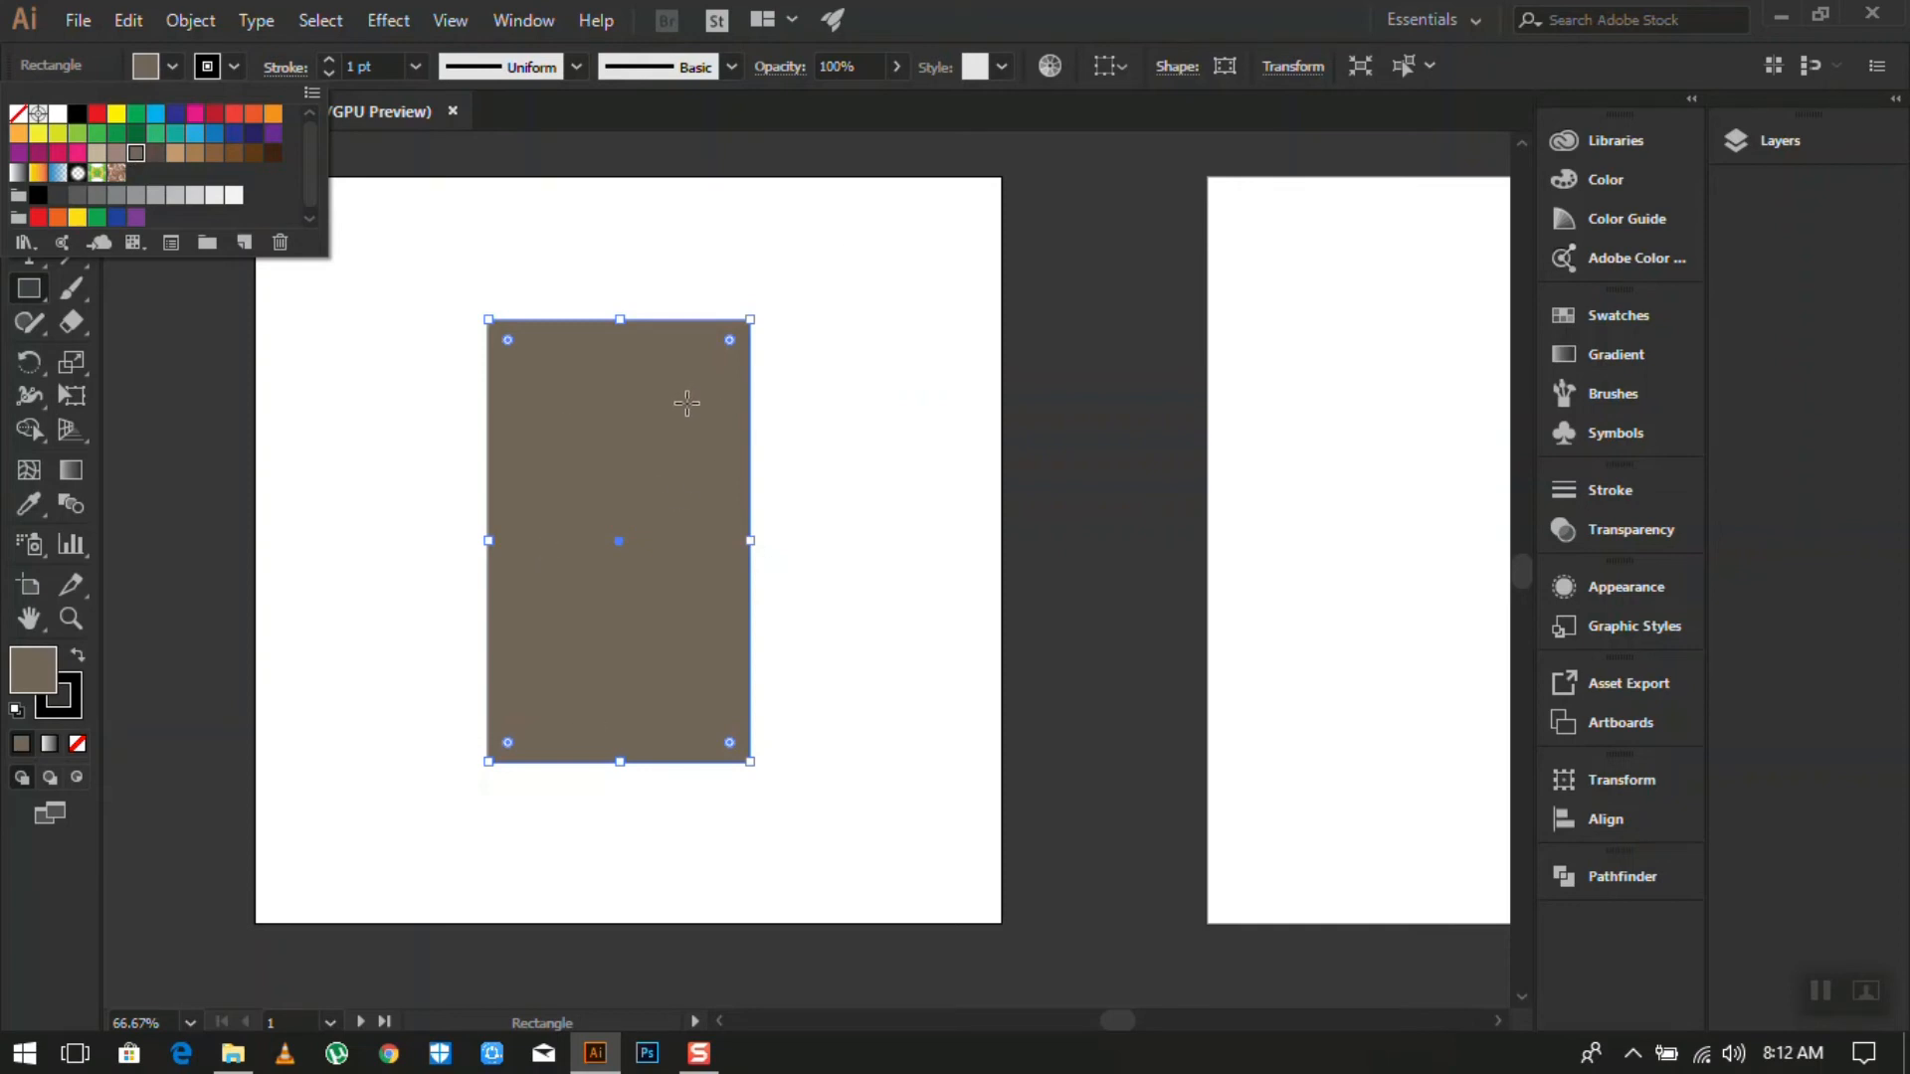
left_click(1116, 1025)
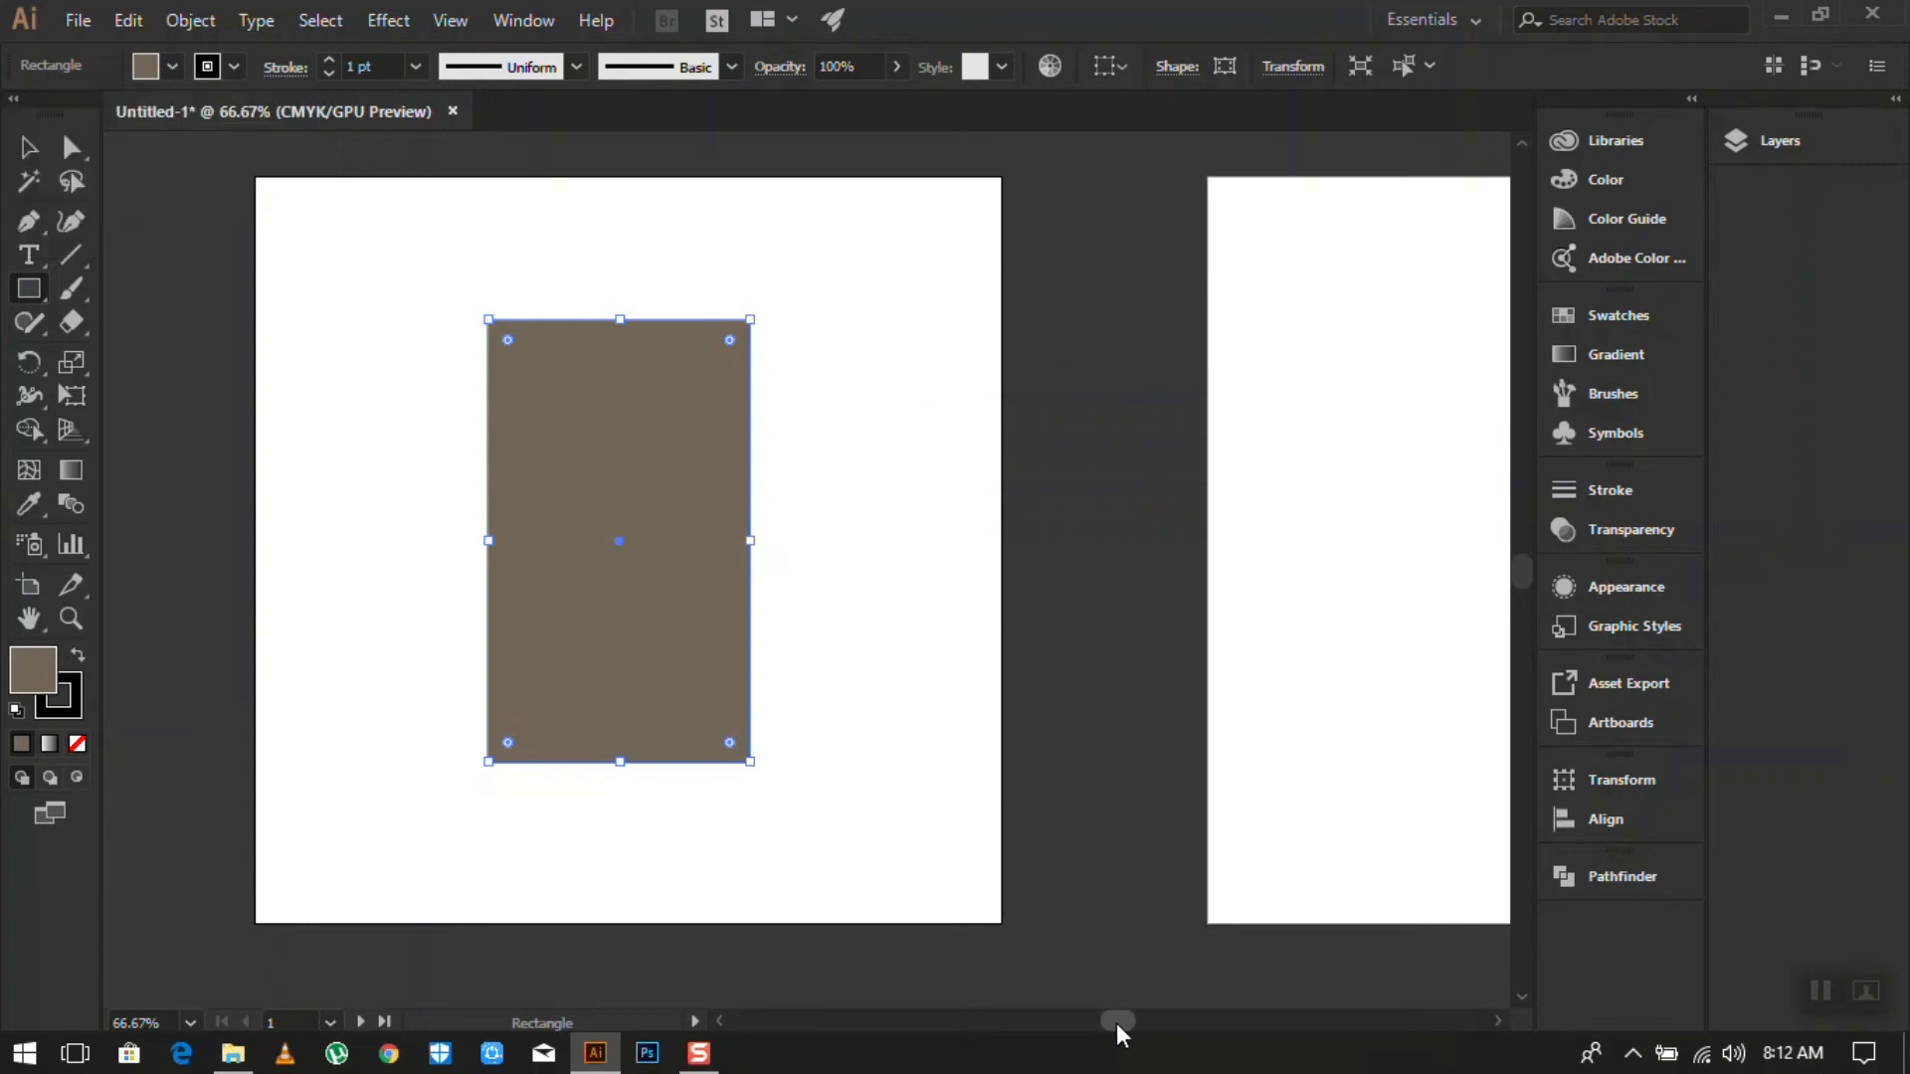
left_click_drag(1124, 1025, 1150, 1025)
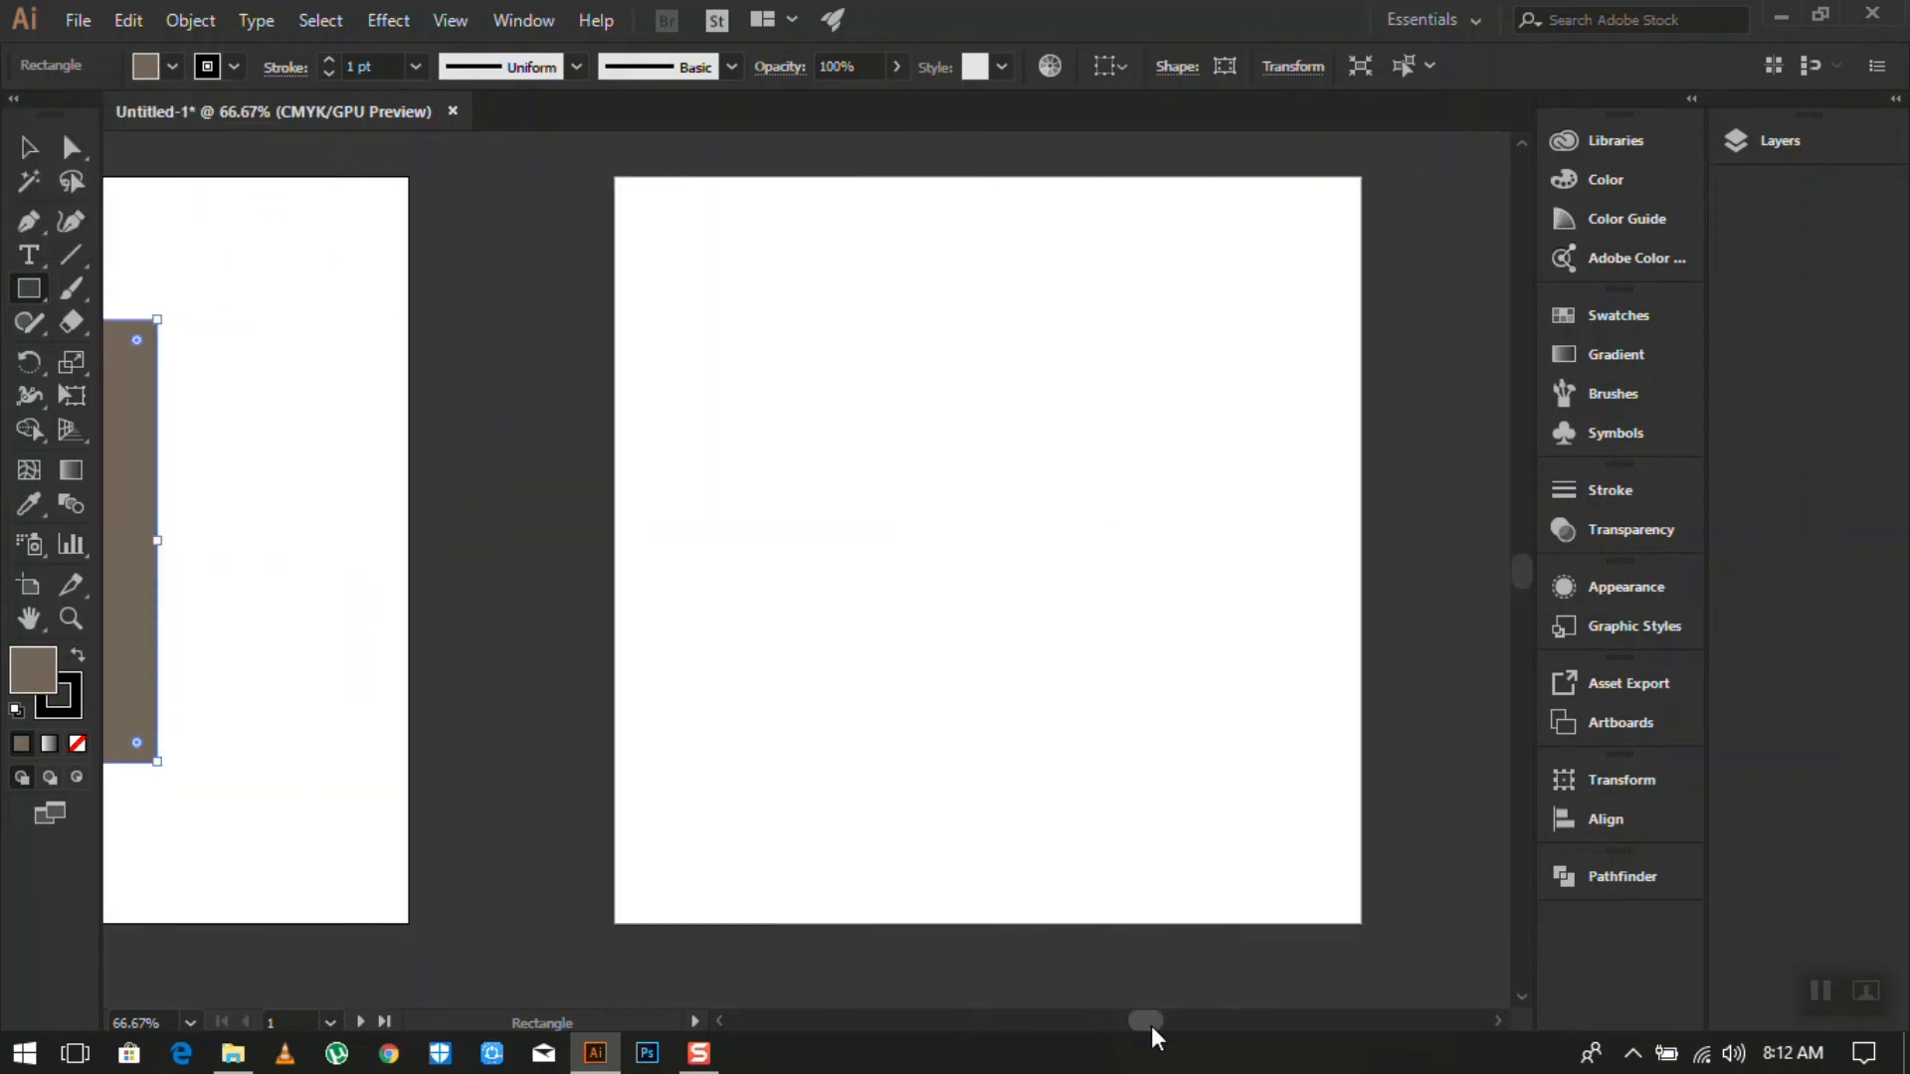
- Draw a brown five-pointed star with the Star tool and centre it on the right artboard
left_click(30, 296)
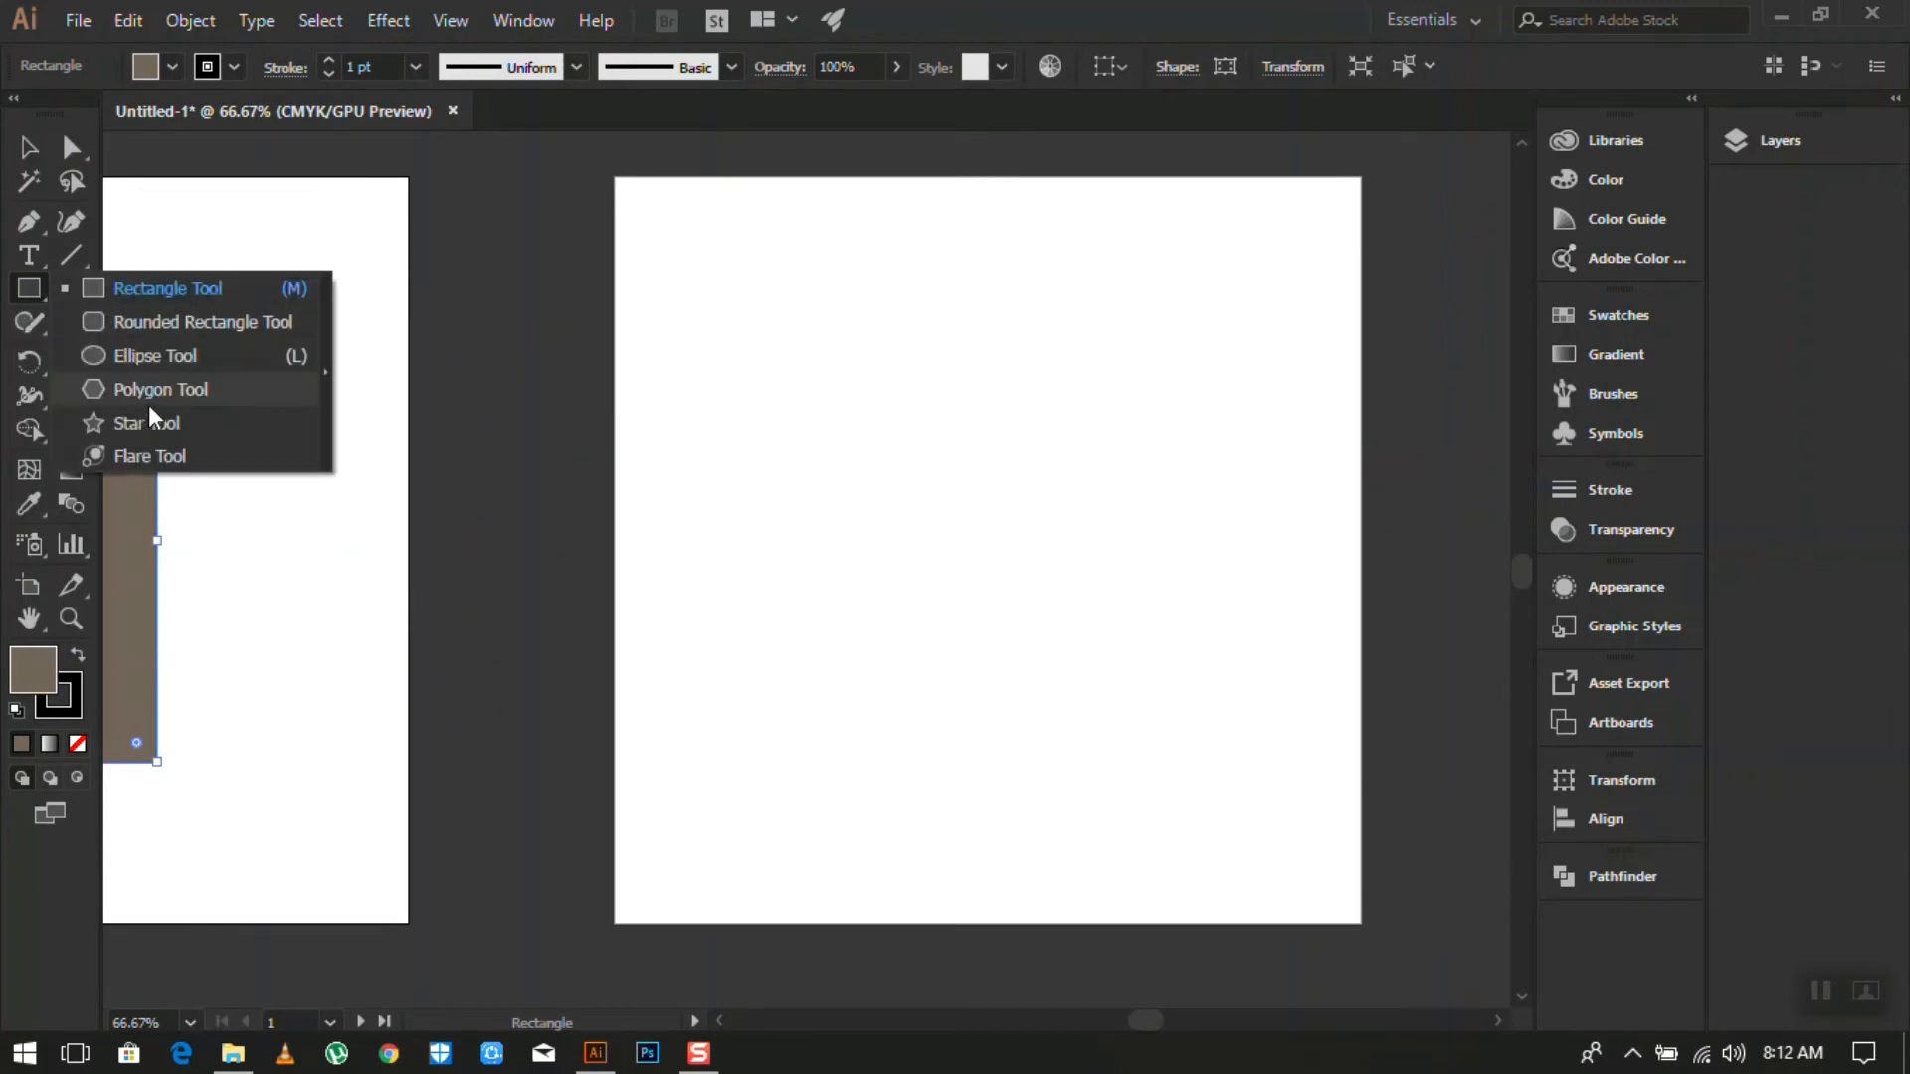
left_click(154, 433)
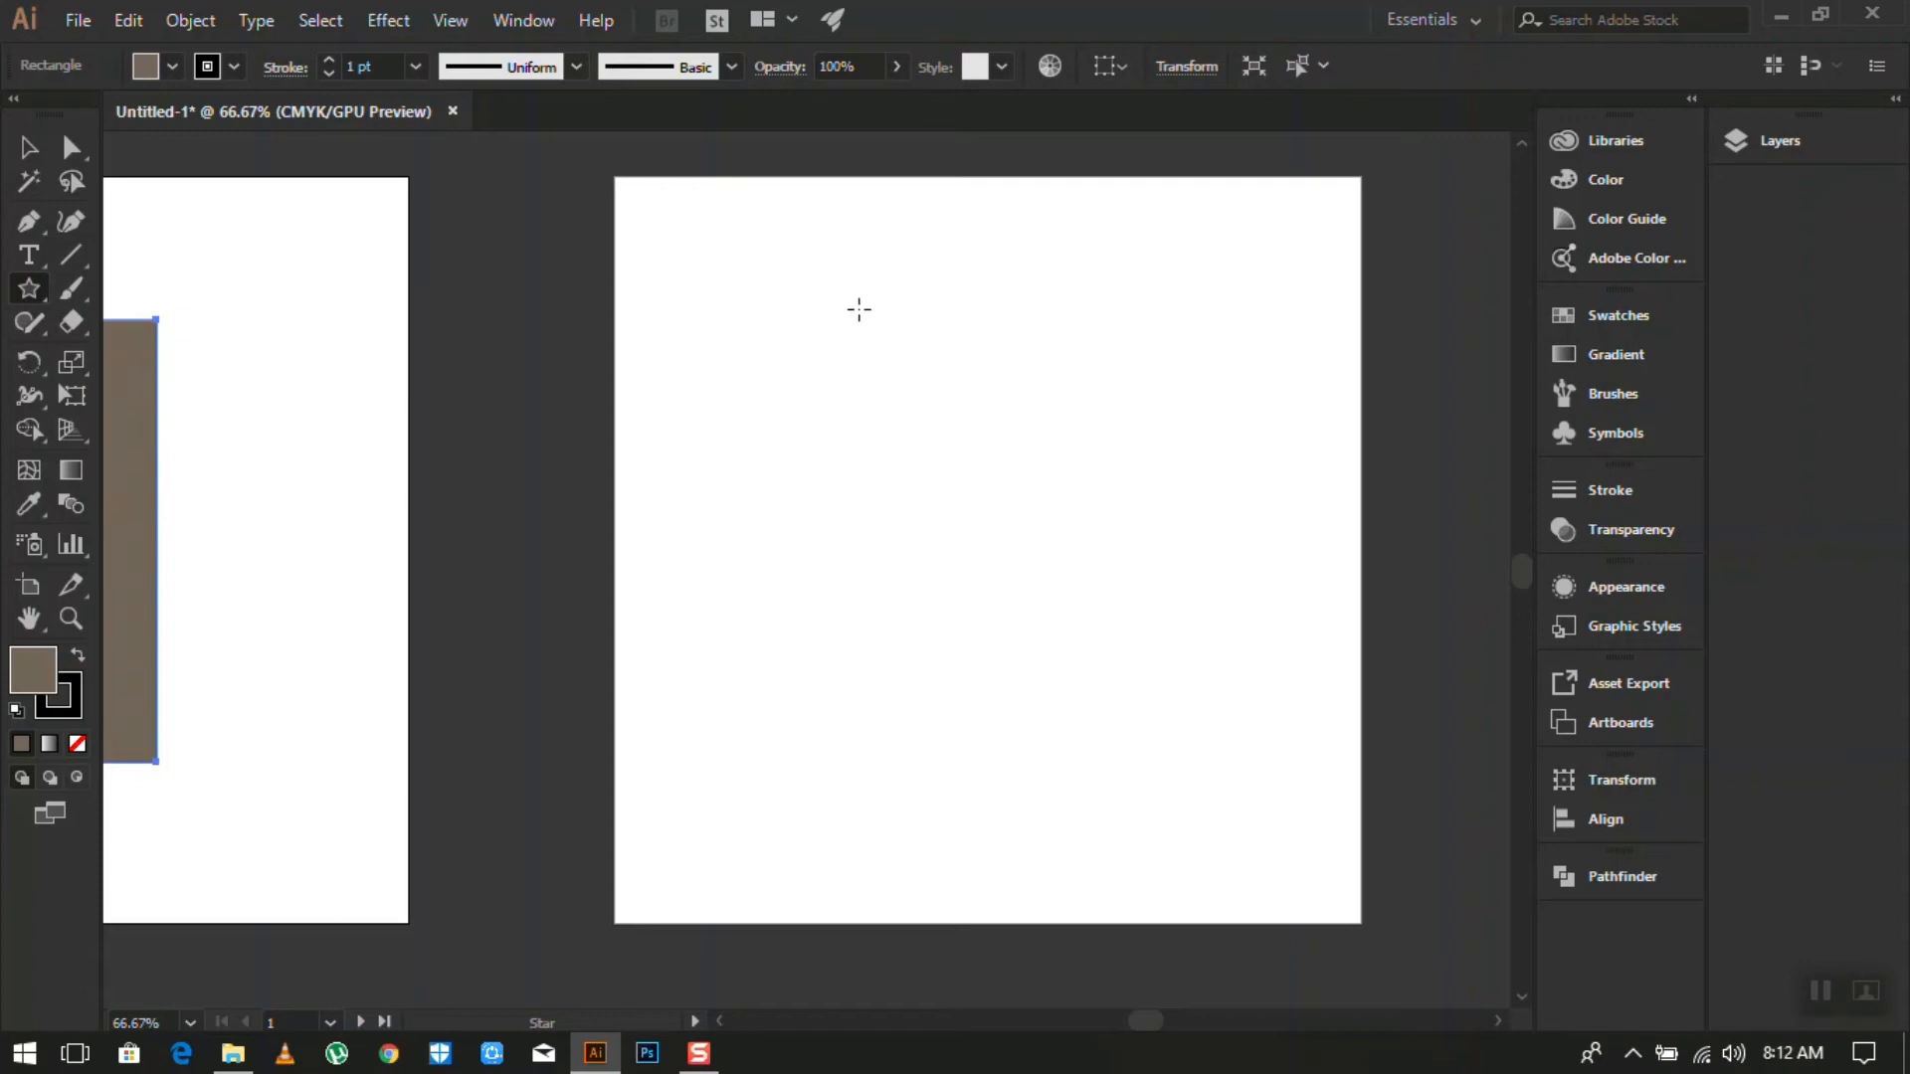
left_click_drag(863, 313, 1027, 544)
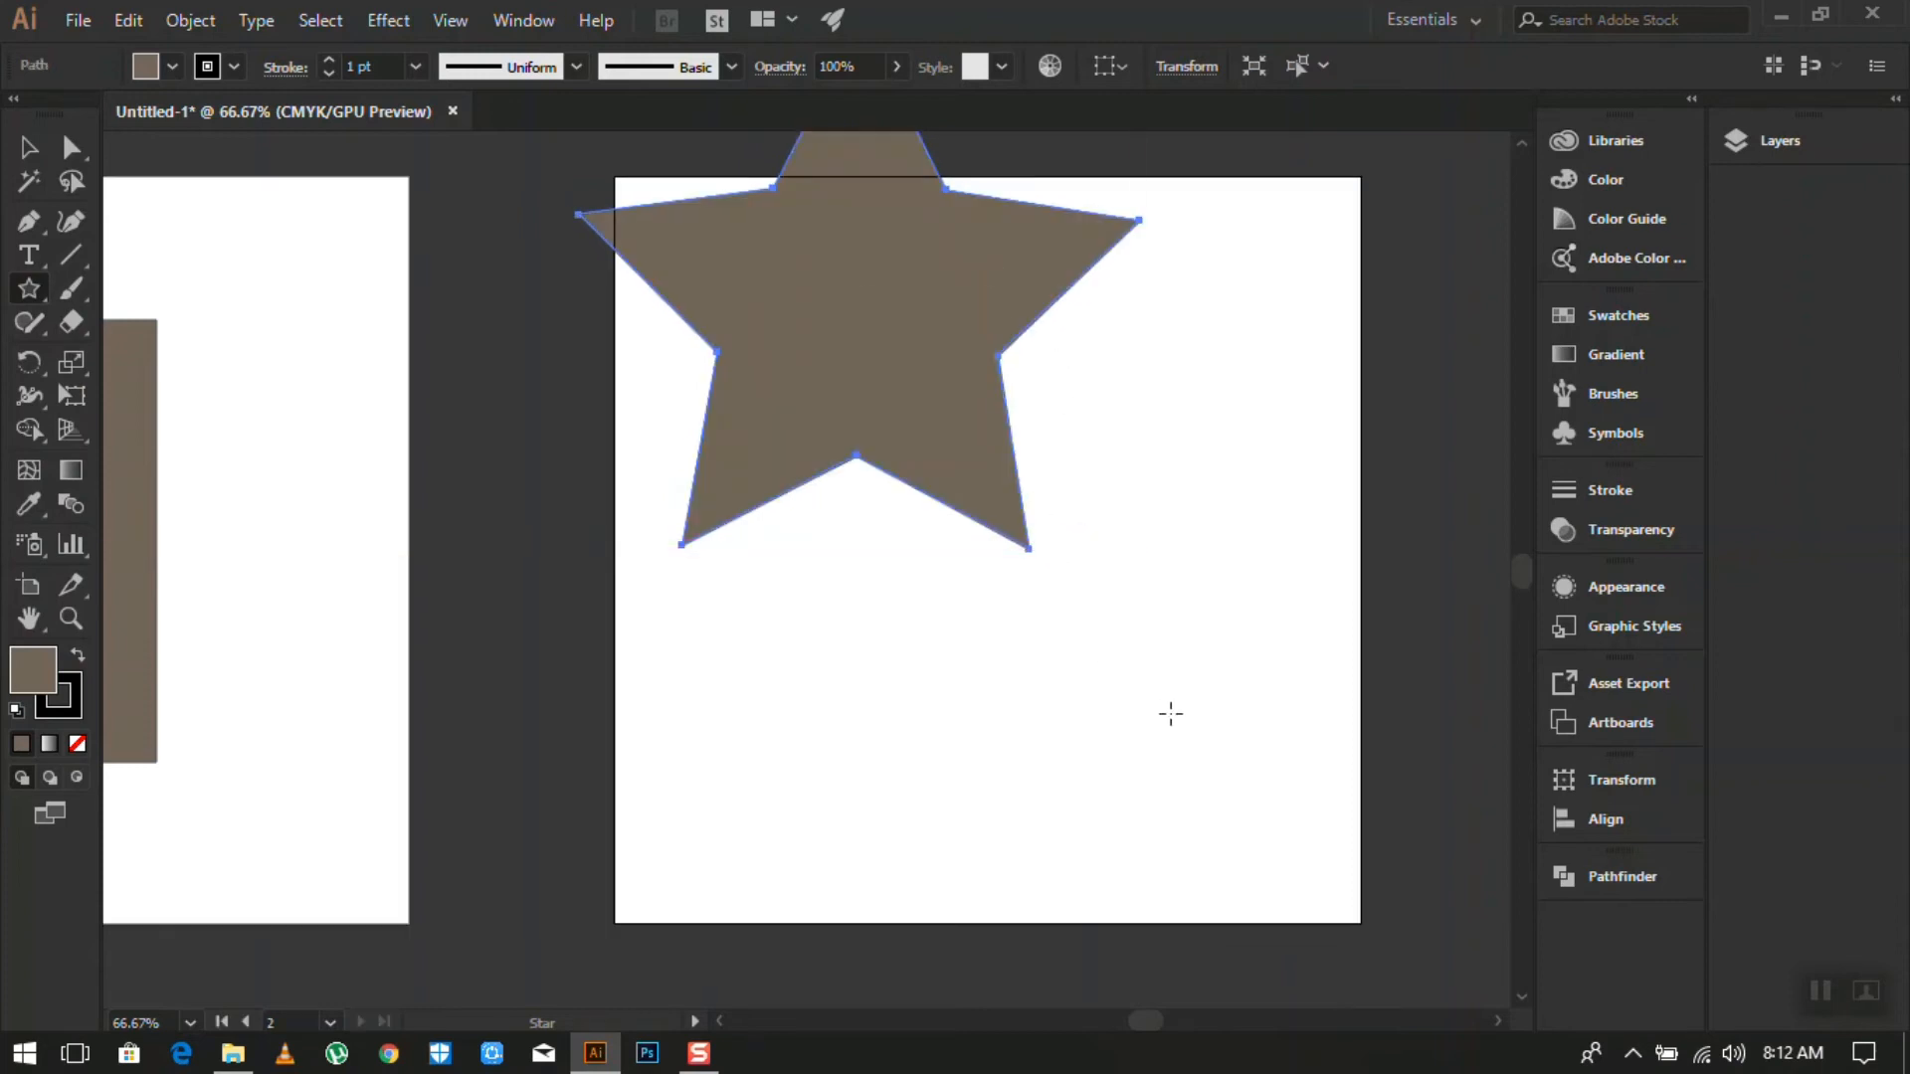
left_click(27, 151)
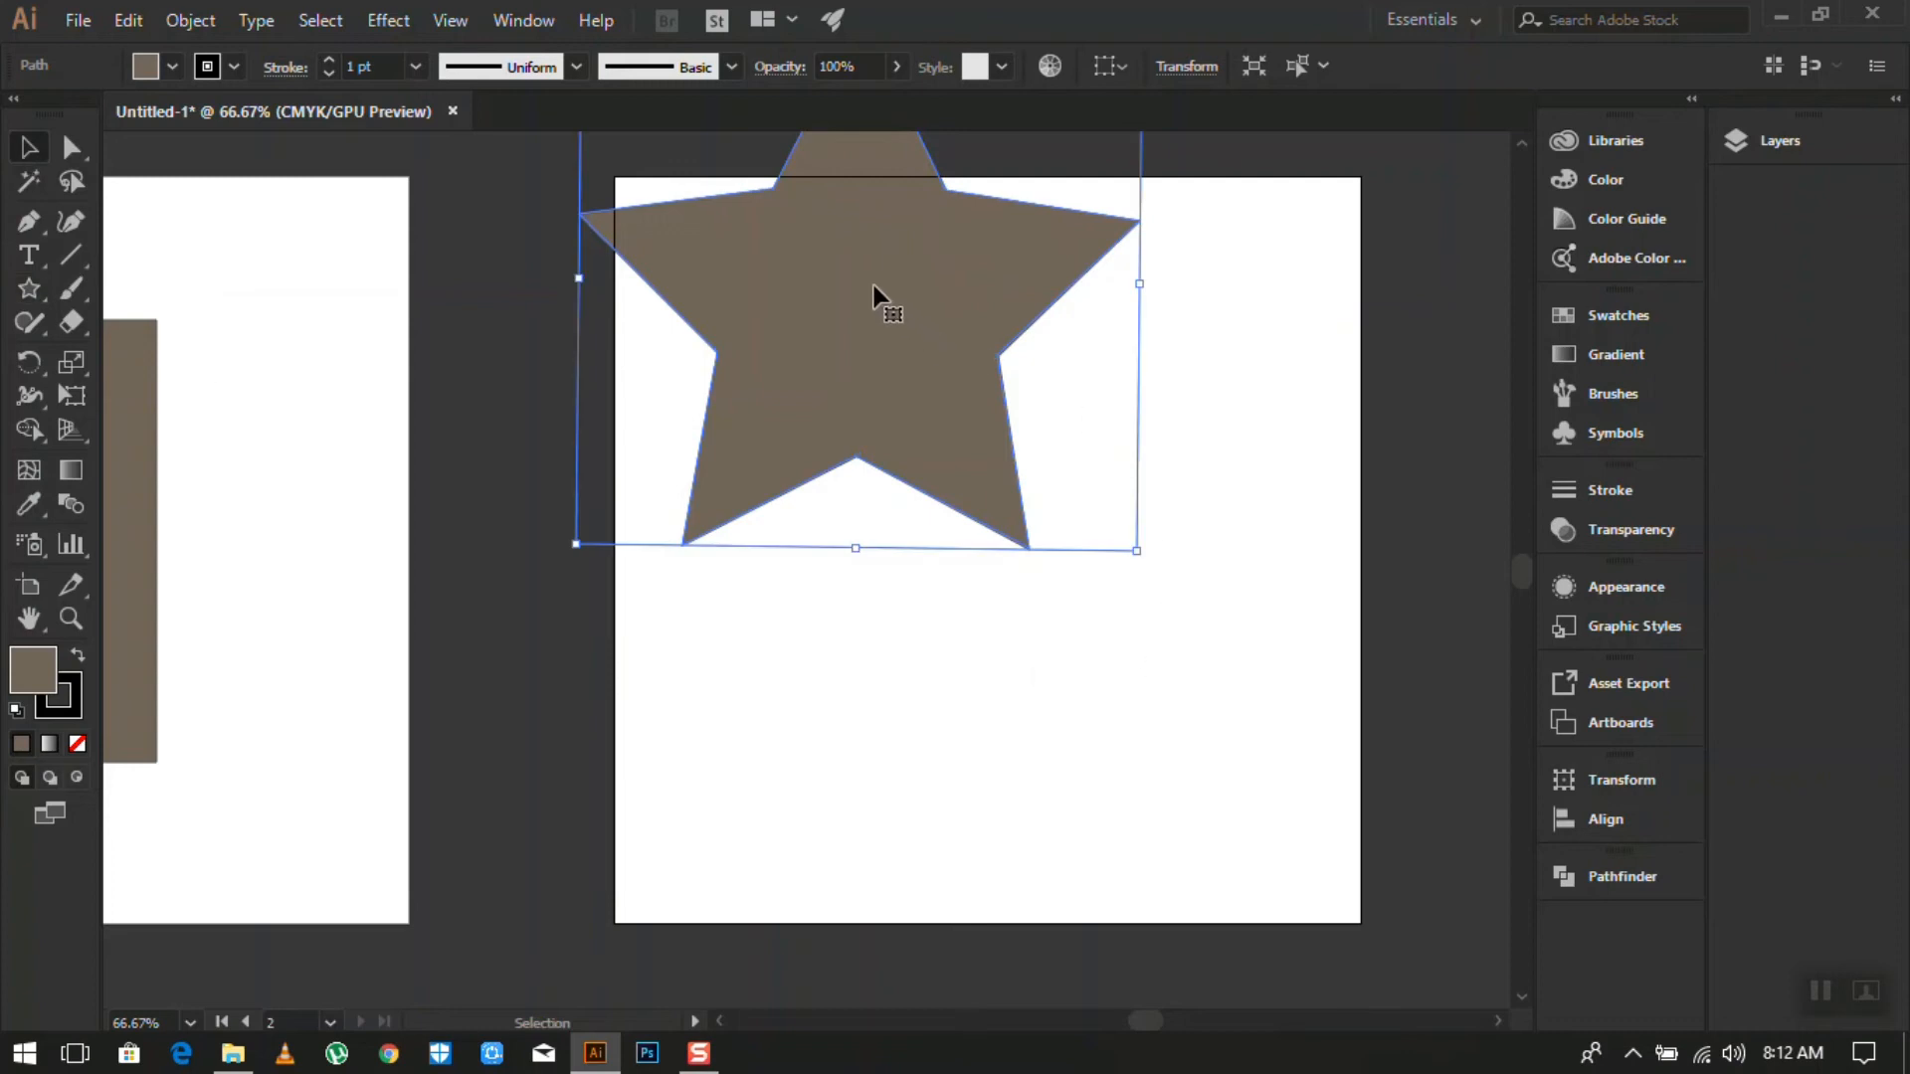
left_click_drag(874, 287, 1043, 517)
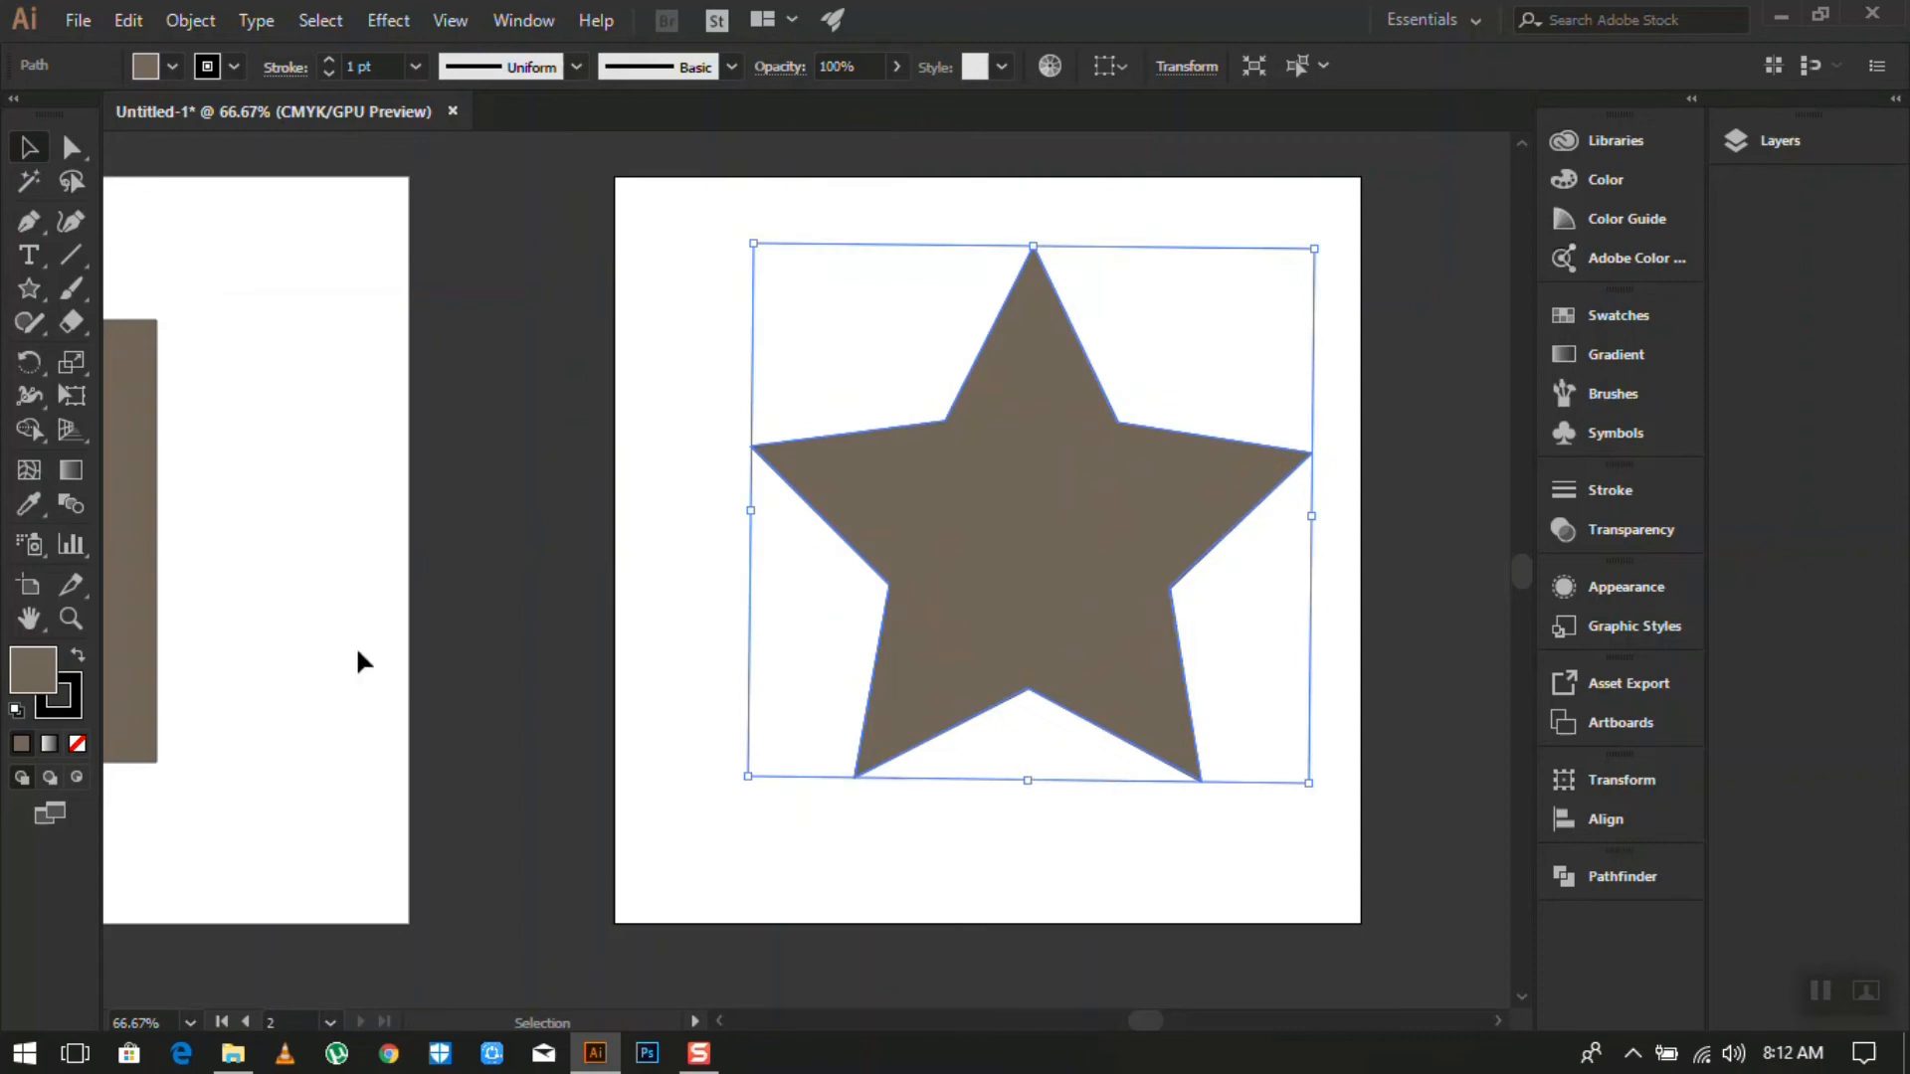
scroll(307, 630, "down", 3, "alt")
scroll(256, 639, "down", 1, "alt")
scroll(229, 631, "up", 3, "alt")
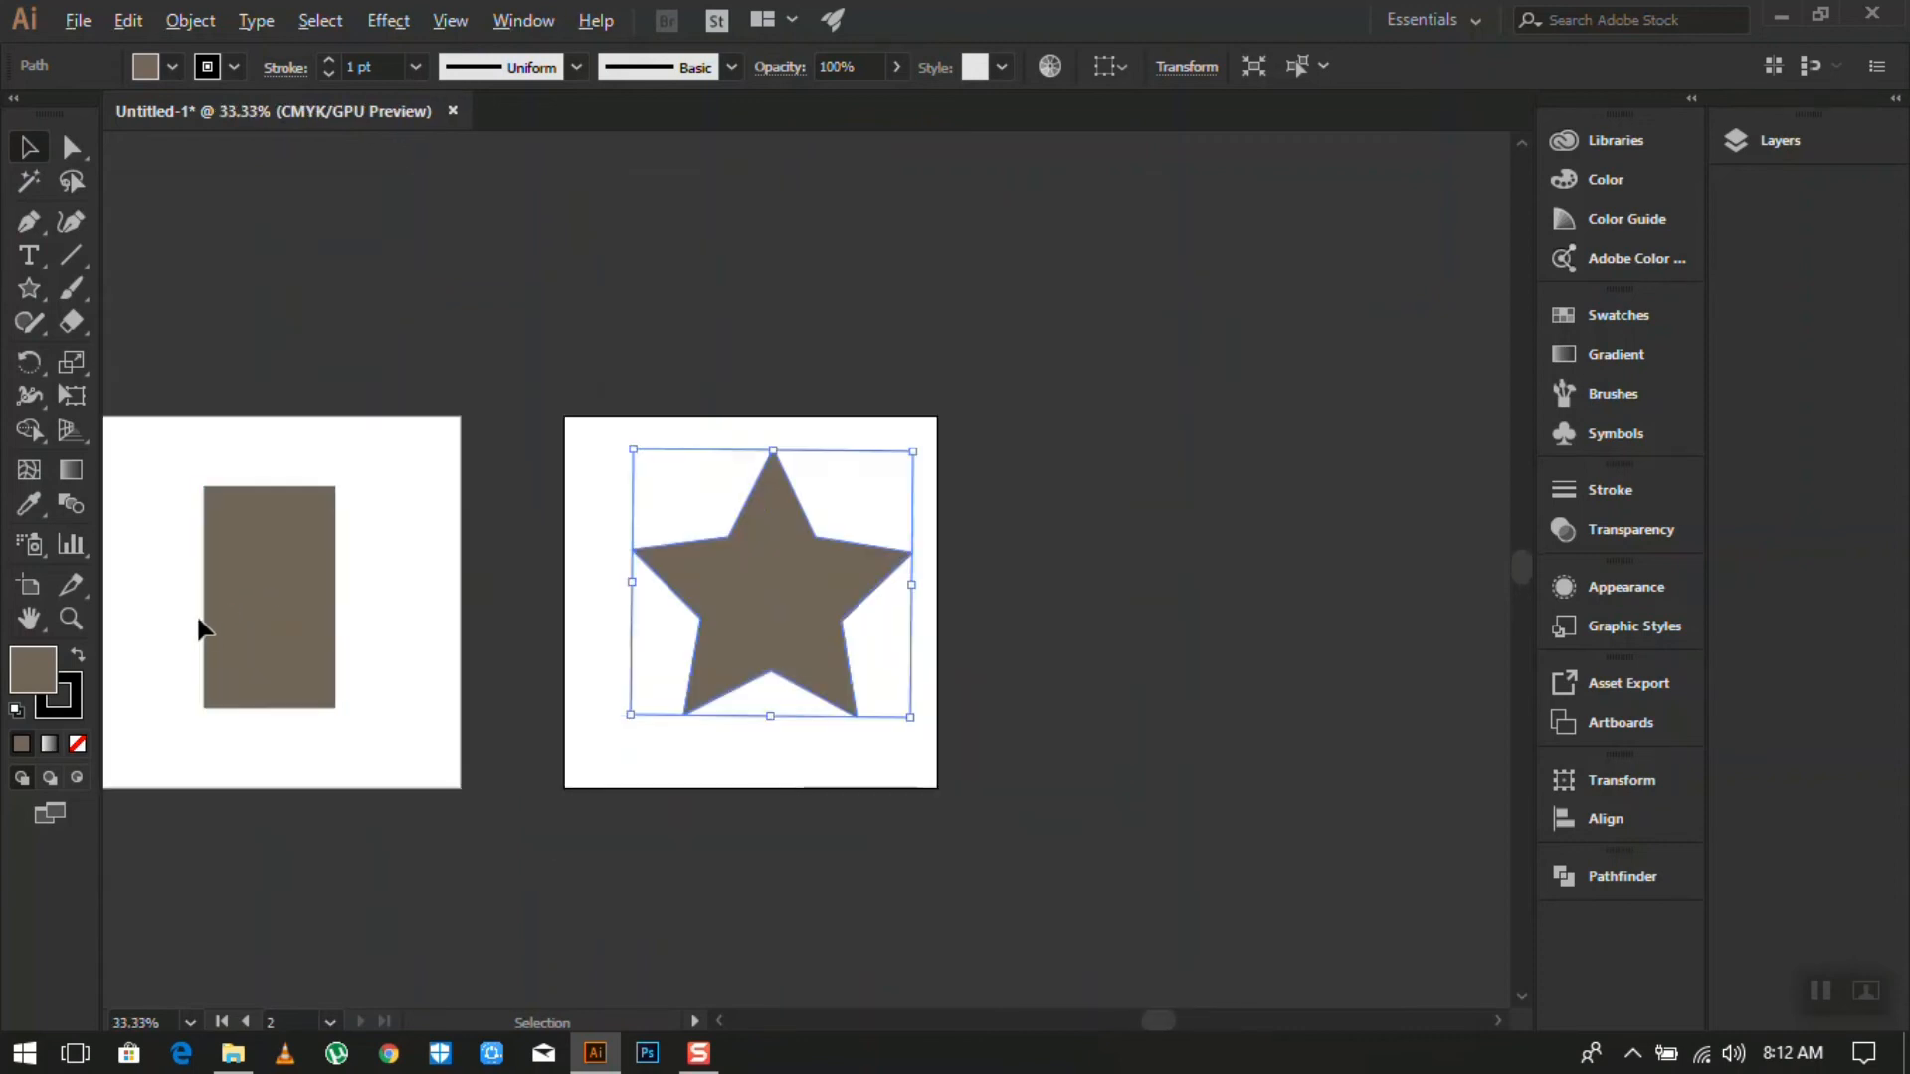
scroll(301, 576, "down", 2, "alt")
- Pick the Ellipse tool from the toolbar's shape tools flyout
scroll(205, 587, "up", 2, "alt")
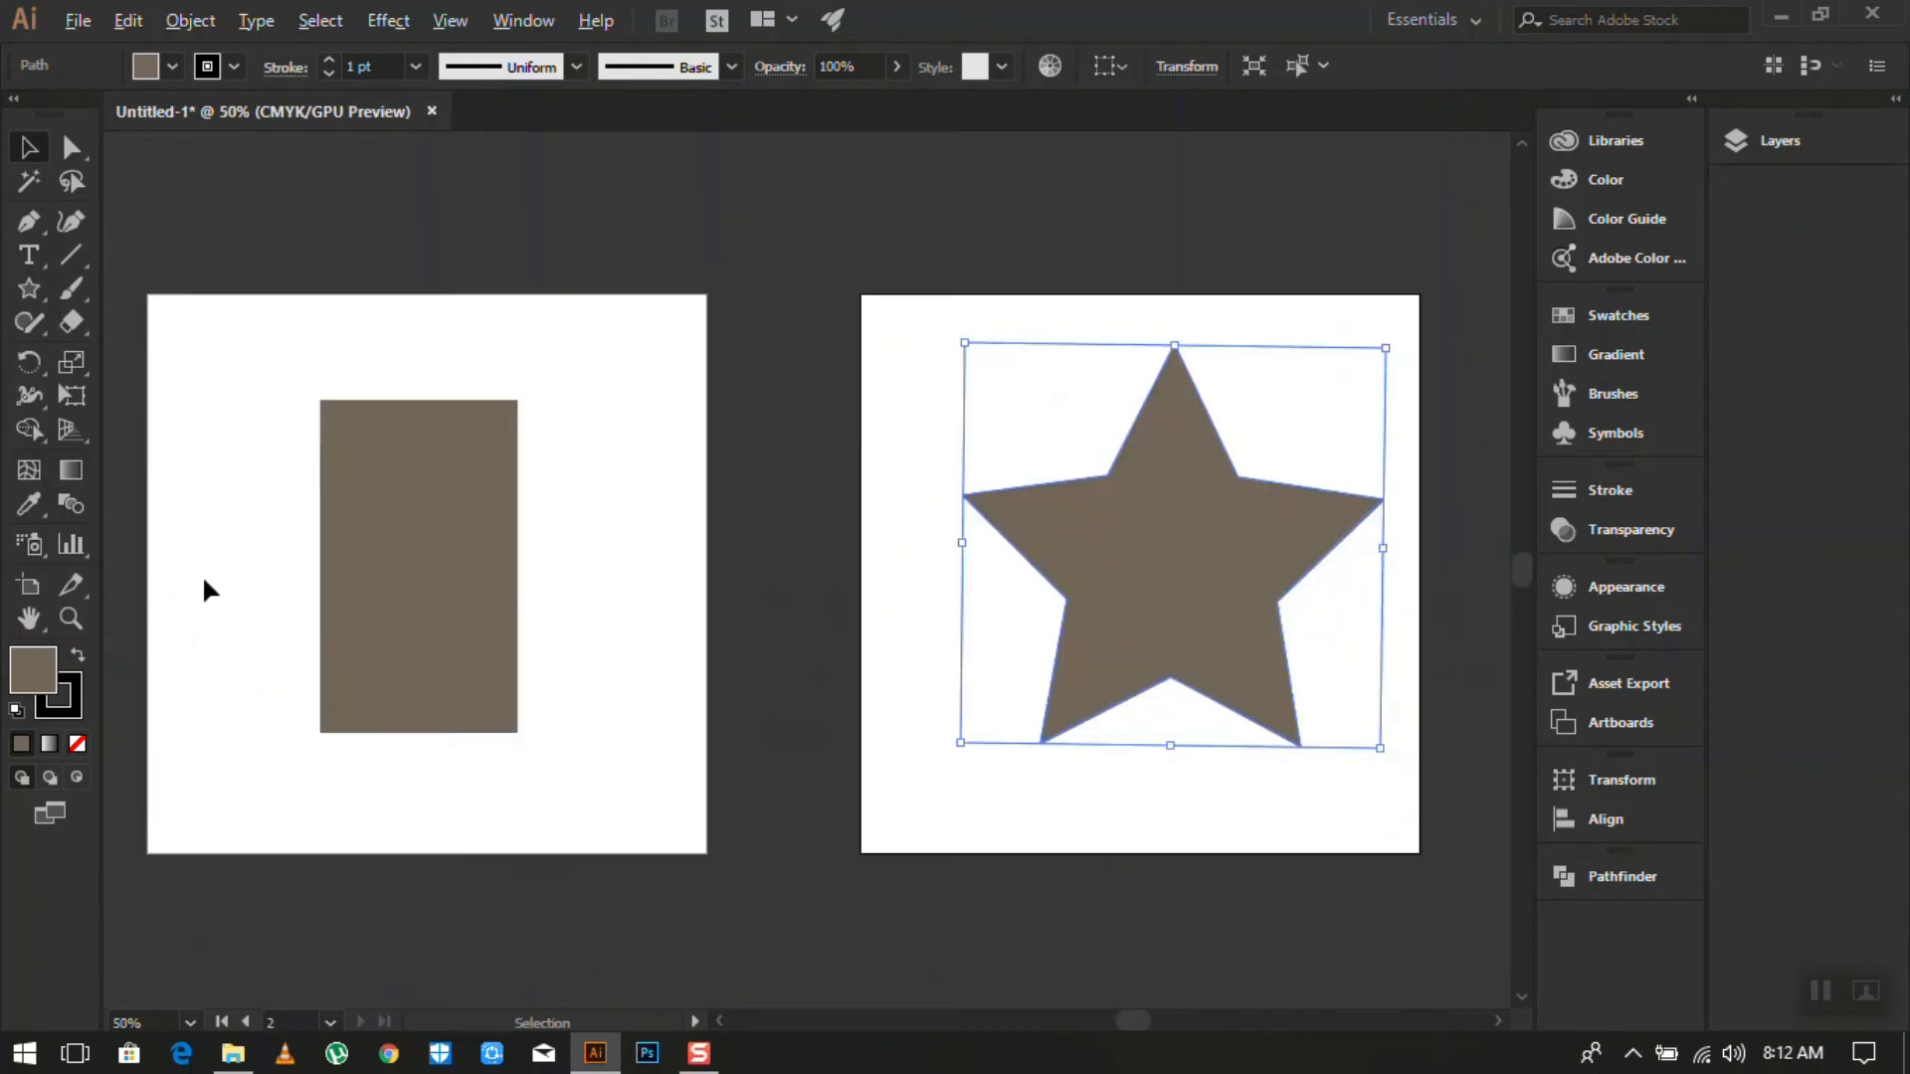
scroll(298, 572, "down", 1, "alt")
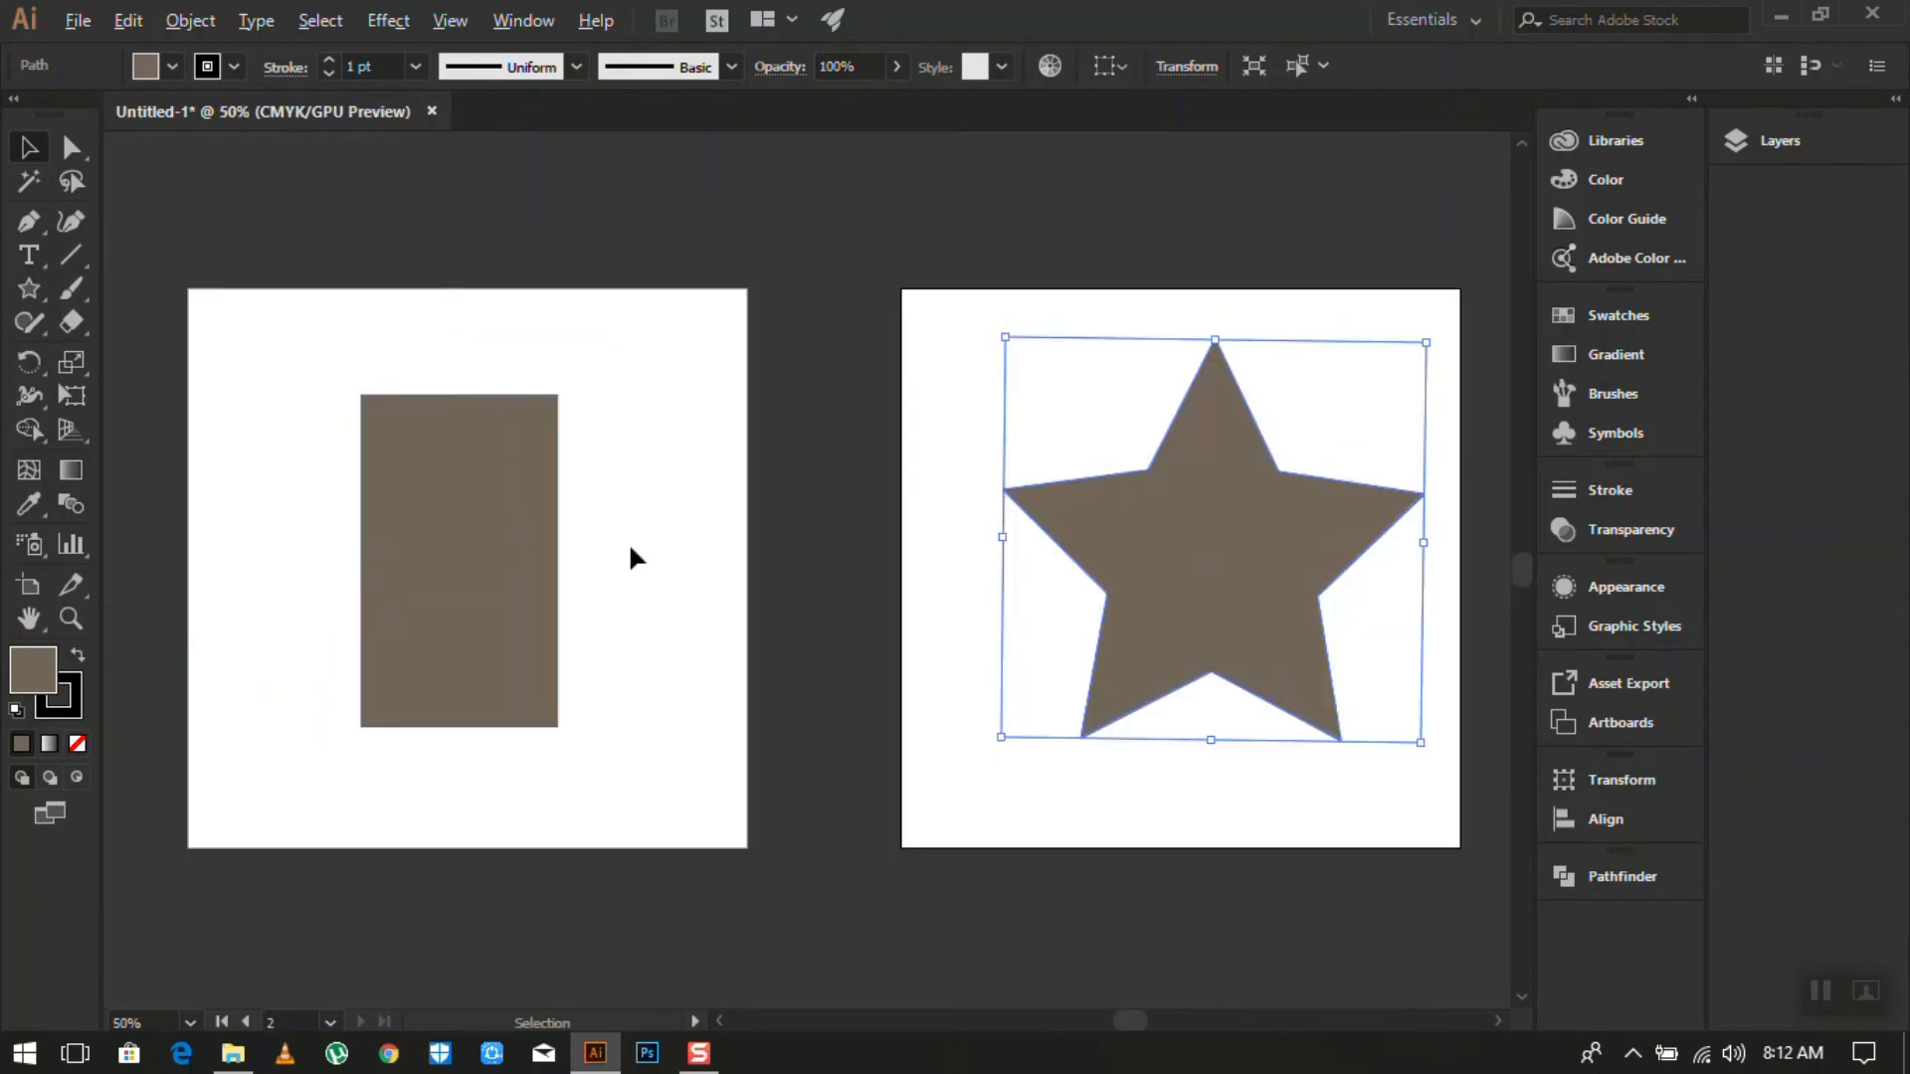
scroll(693, 522, "up", 2, "alt")
left_click(38, 324)
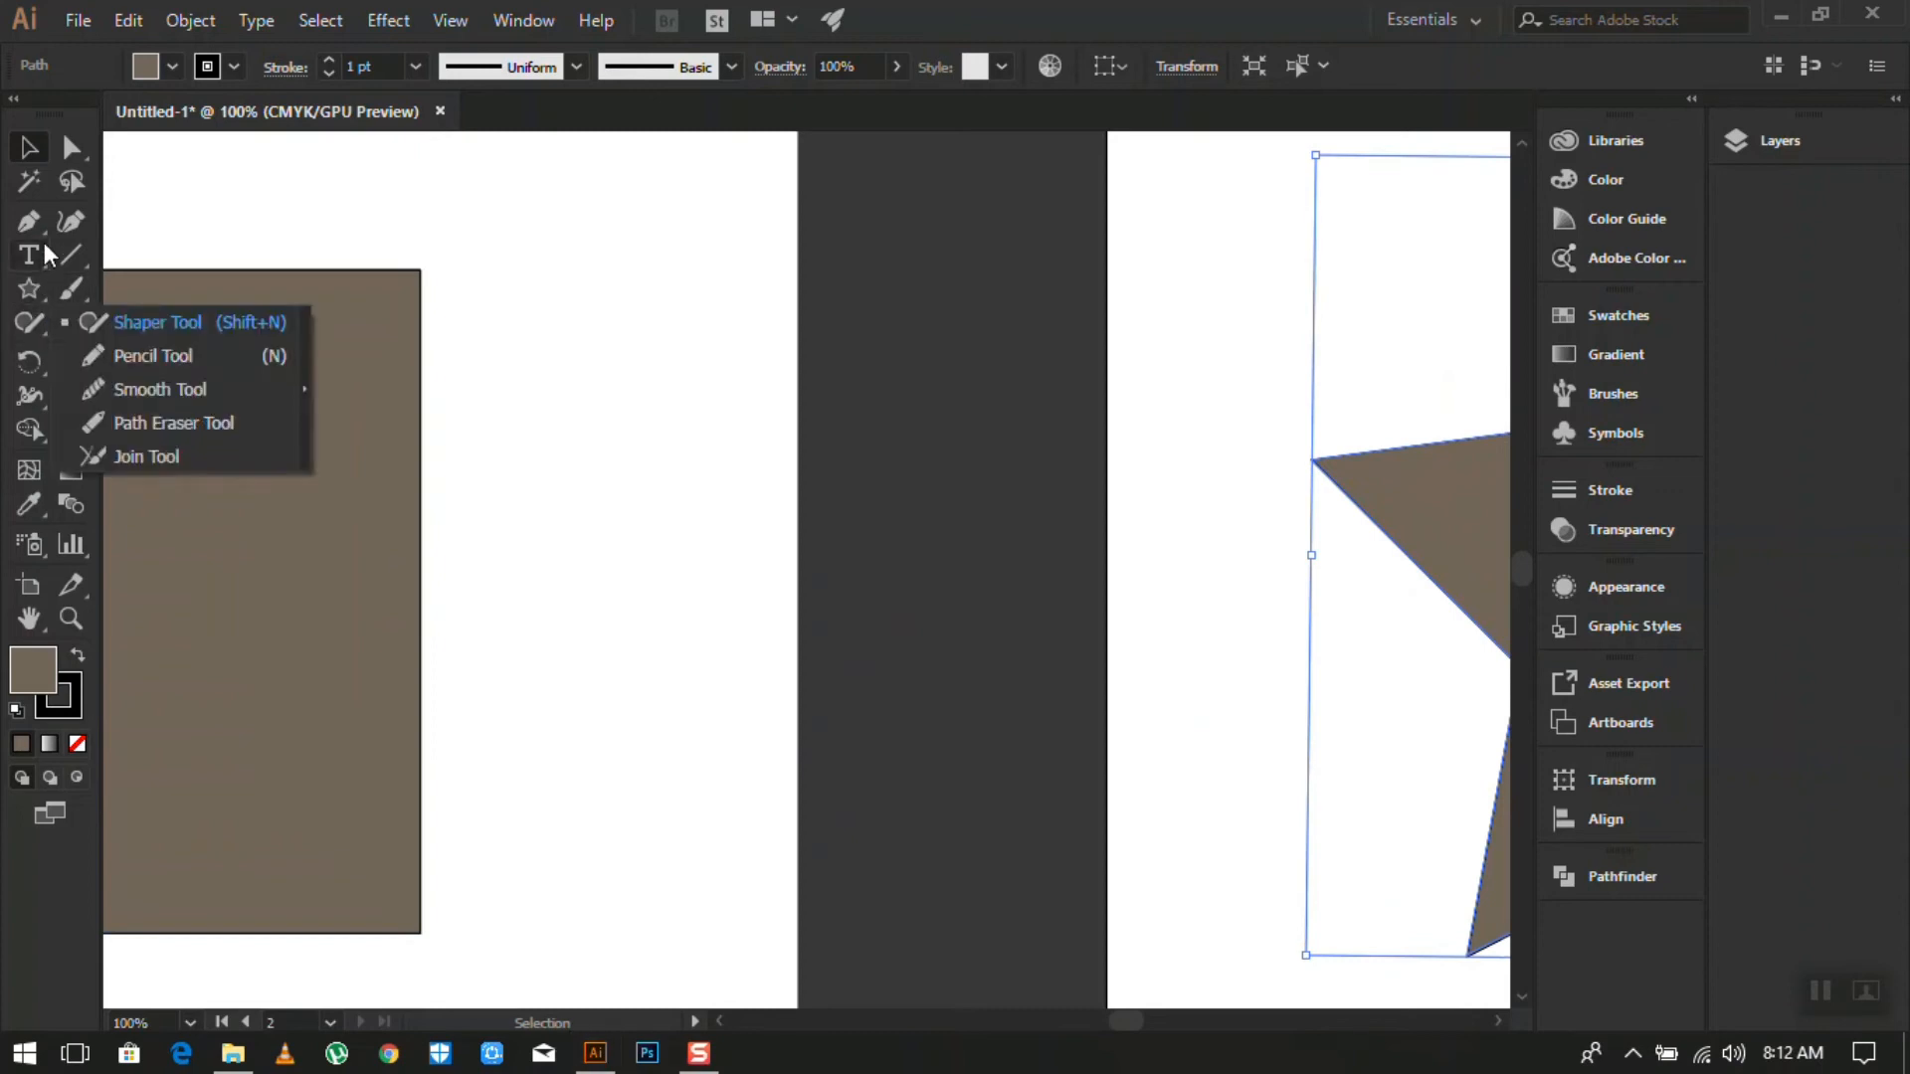
left_click(32, 283)
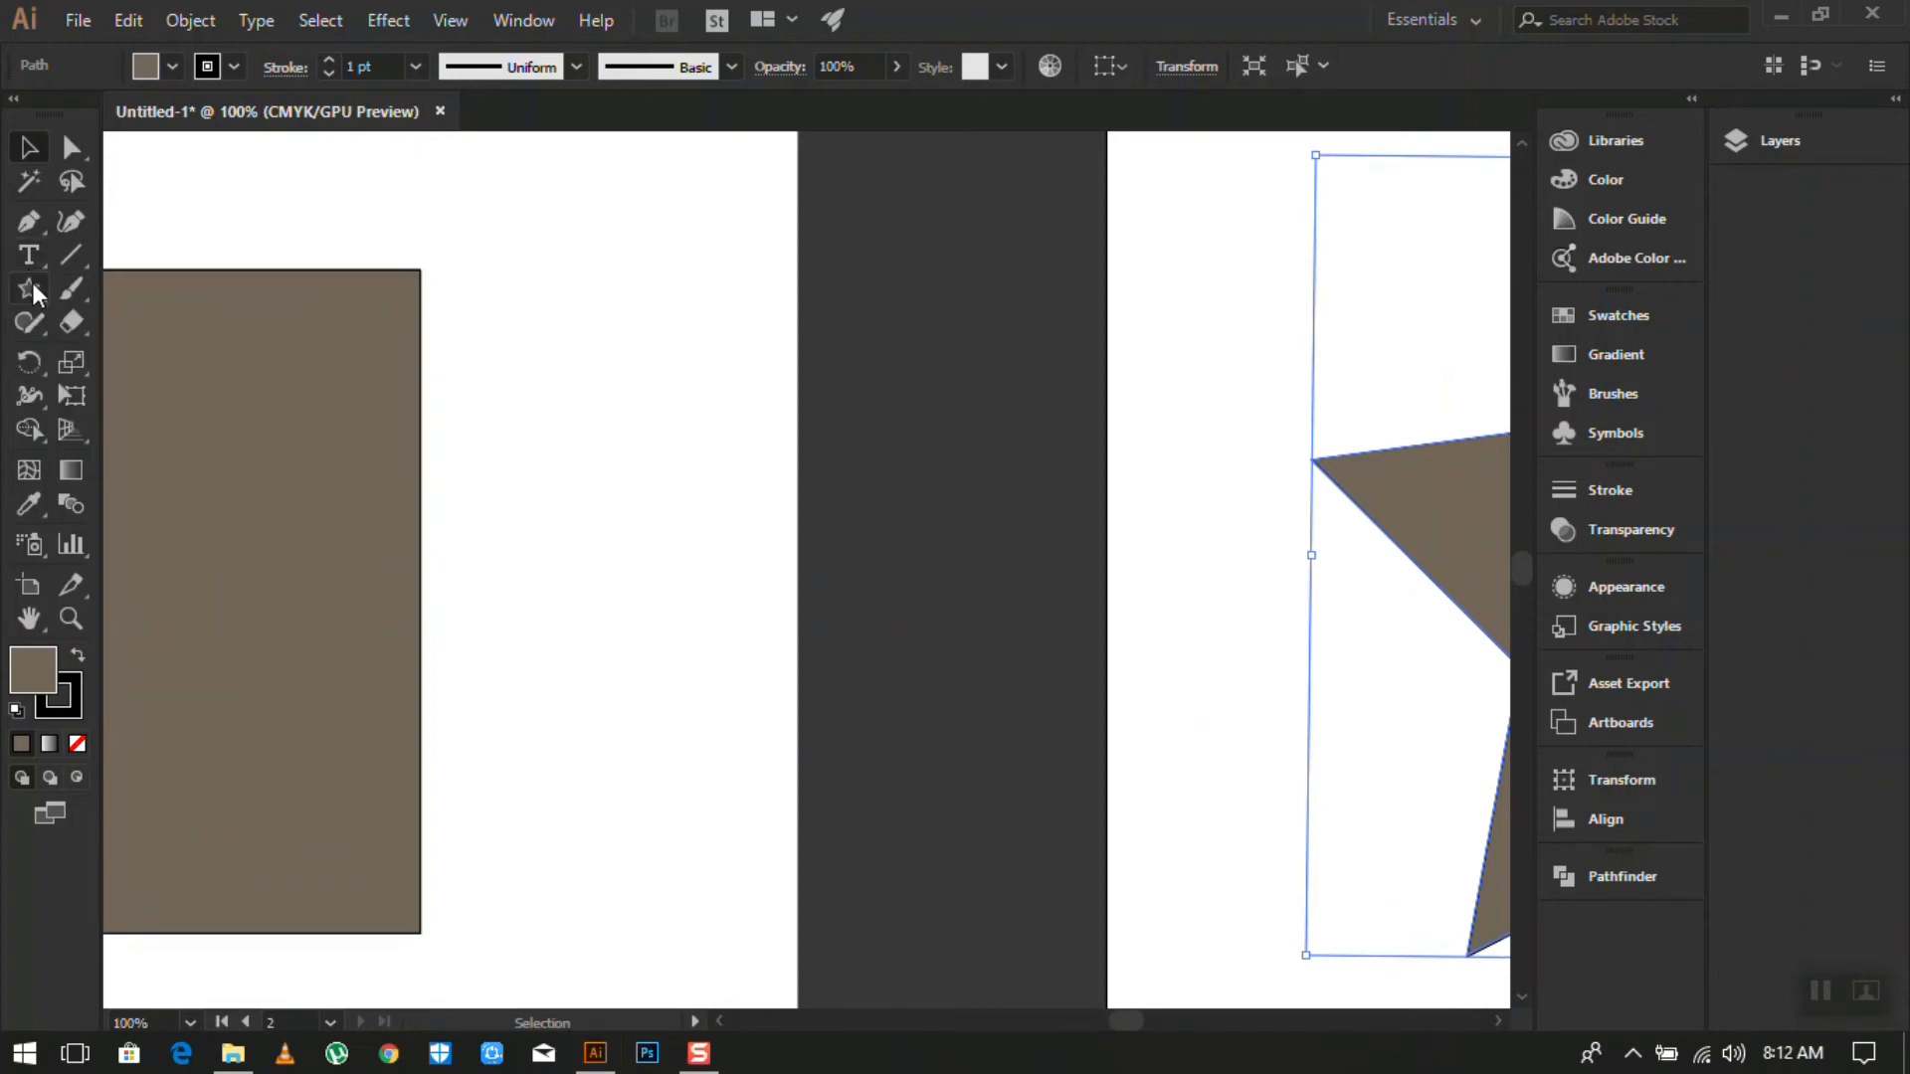
left_click(121, 355)
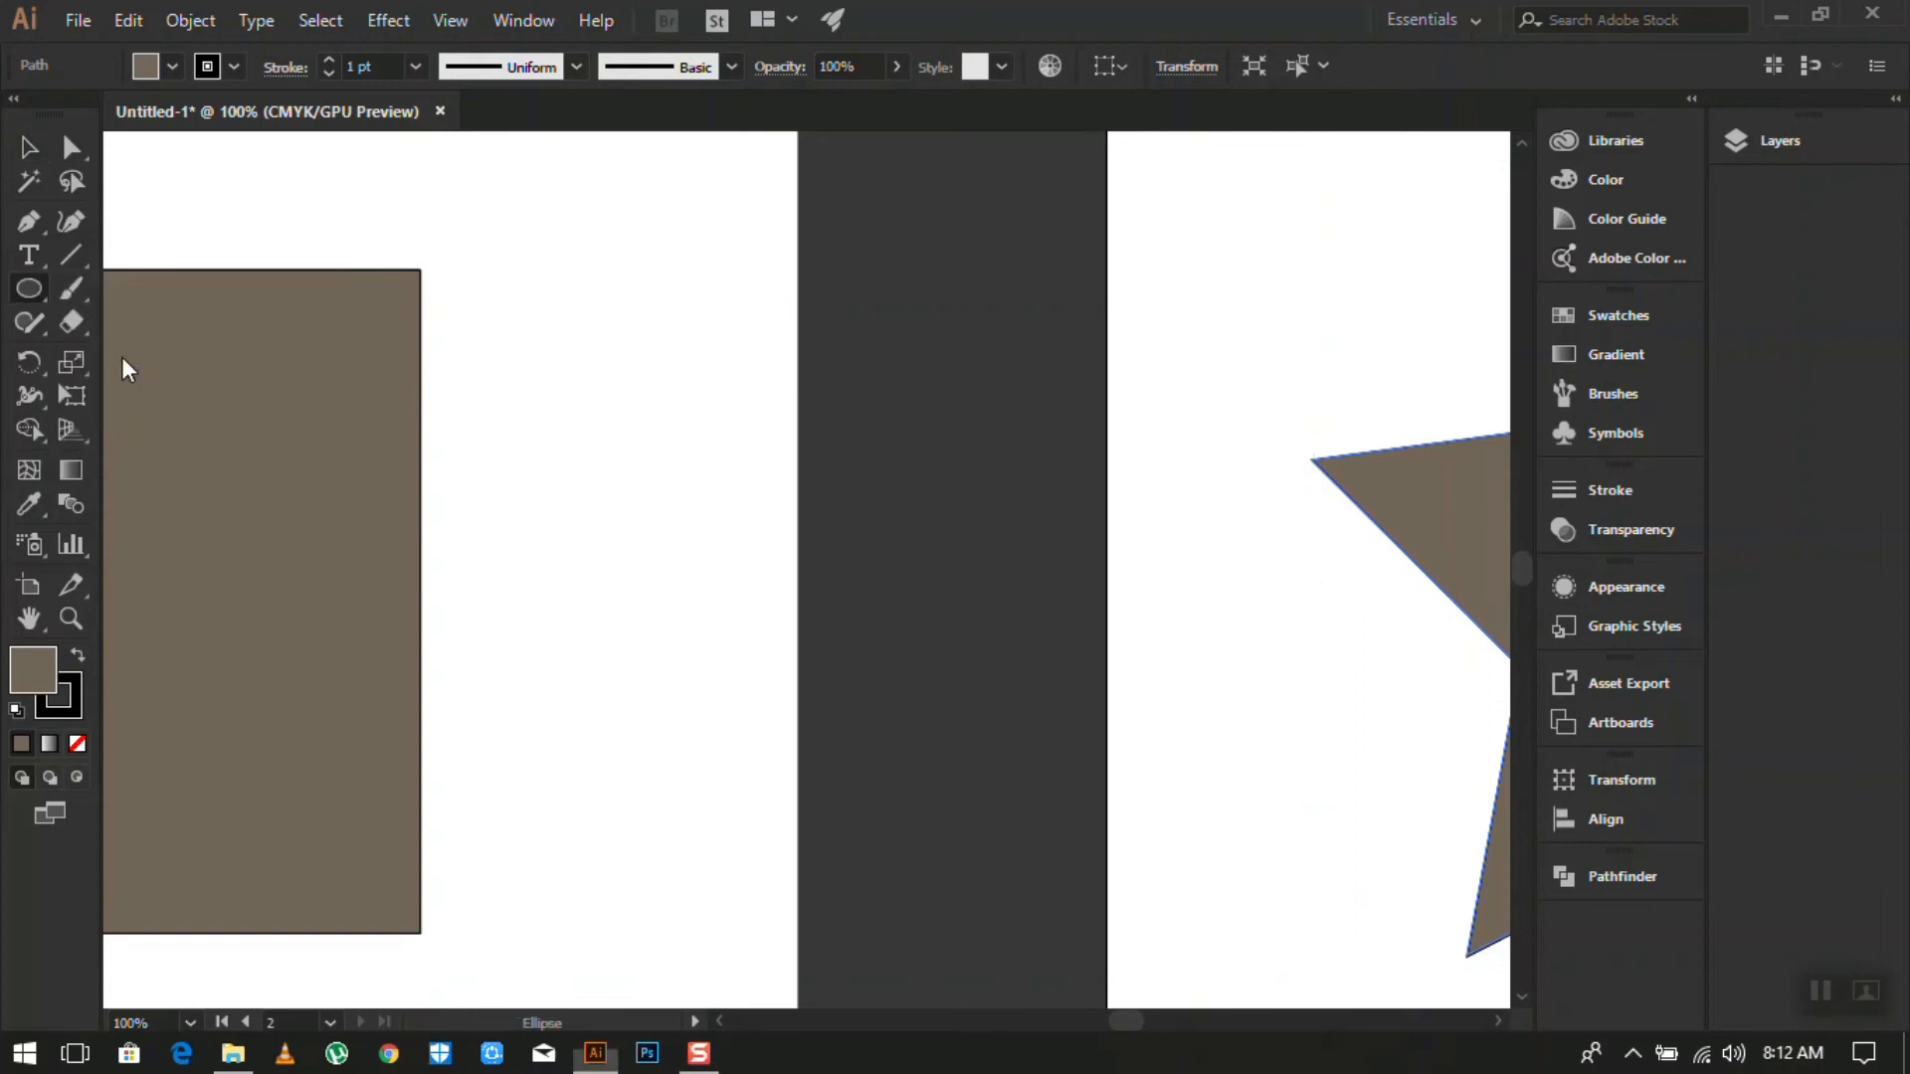
scroll(804, 486, "down", 1, "alt")
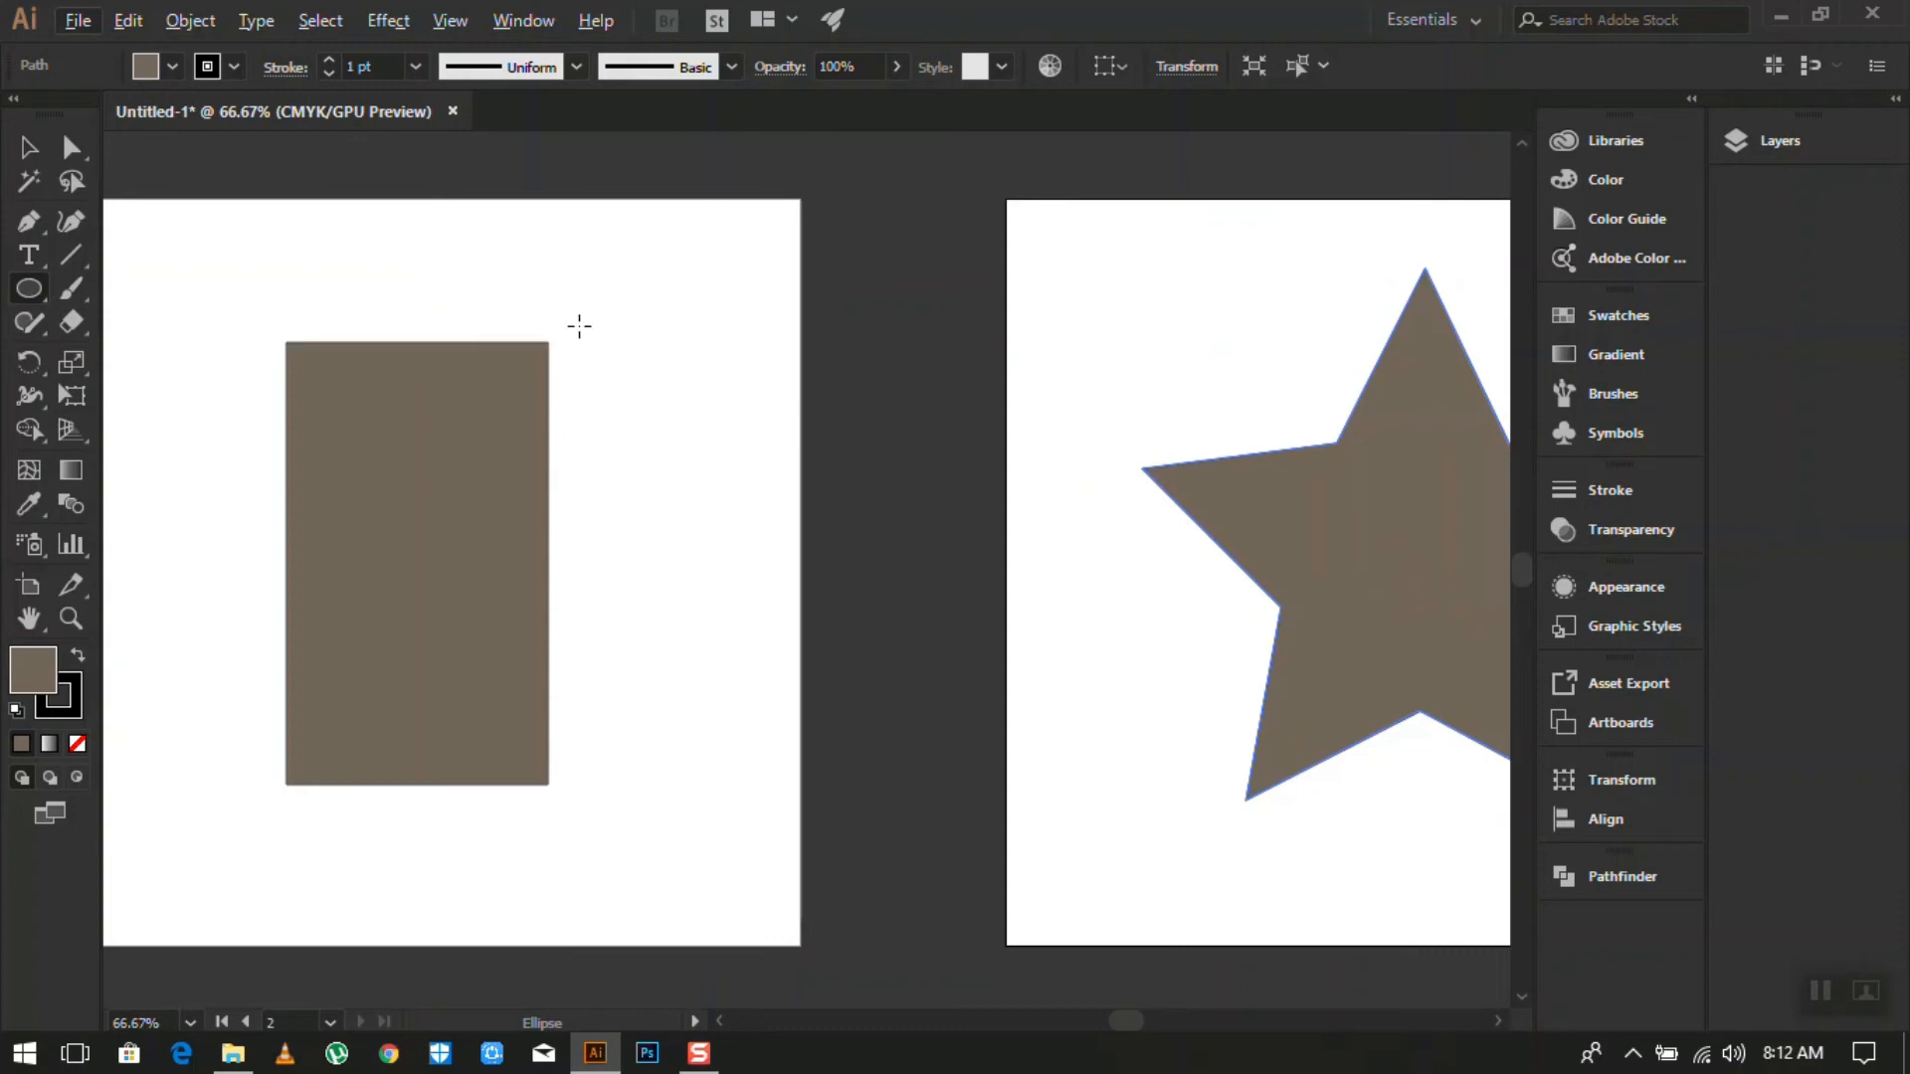
left_click_drag(600, 291, 709, 426)
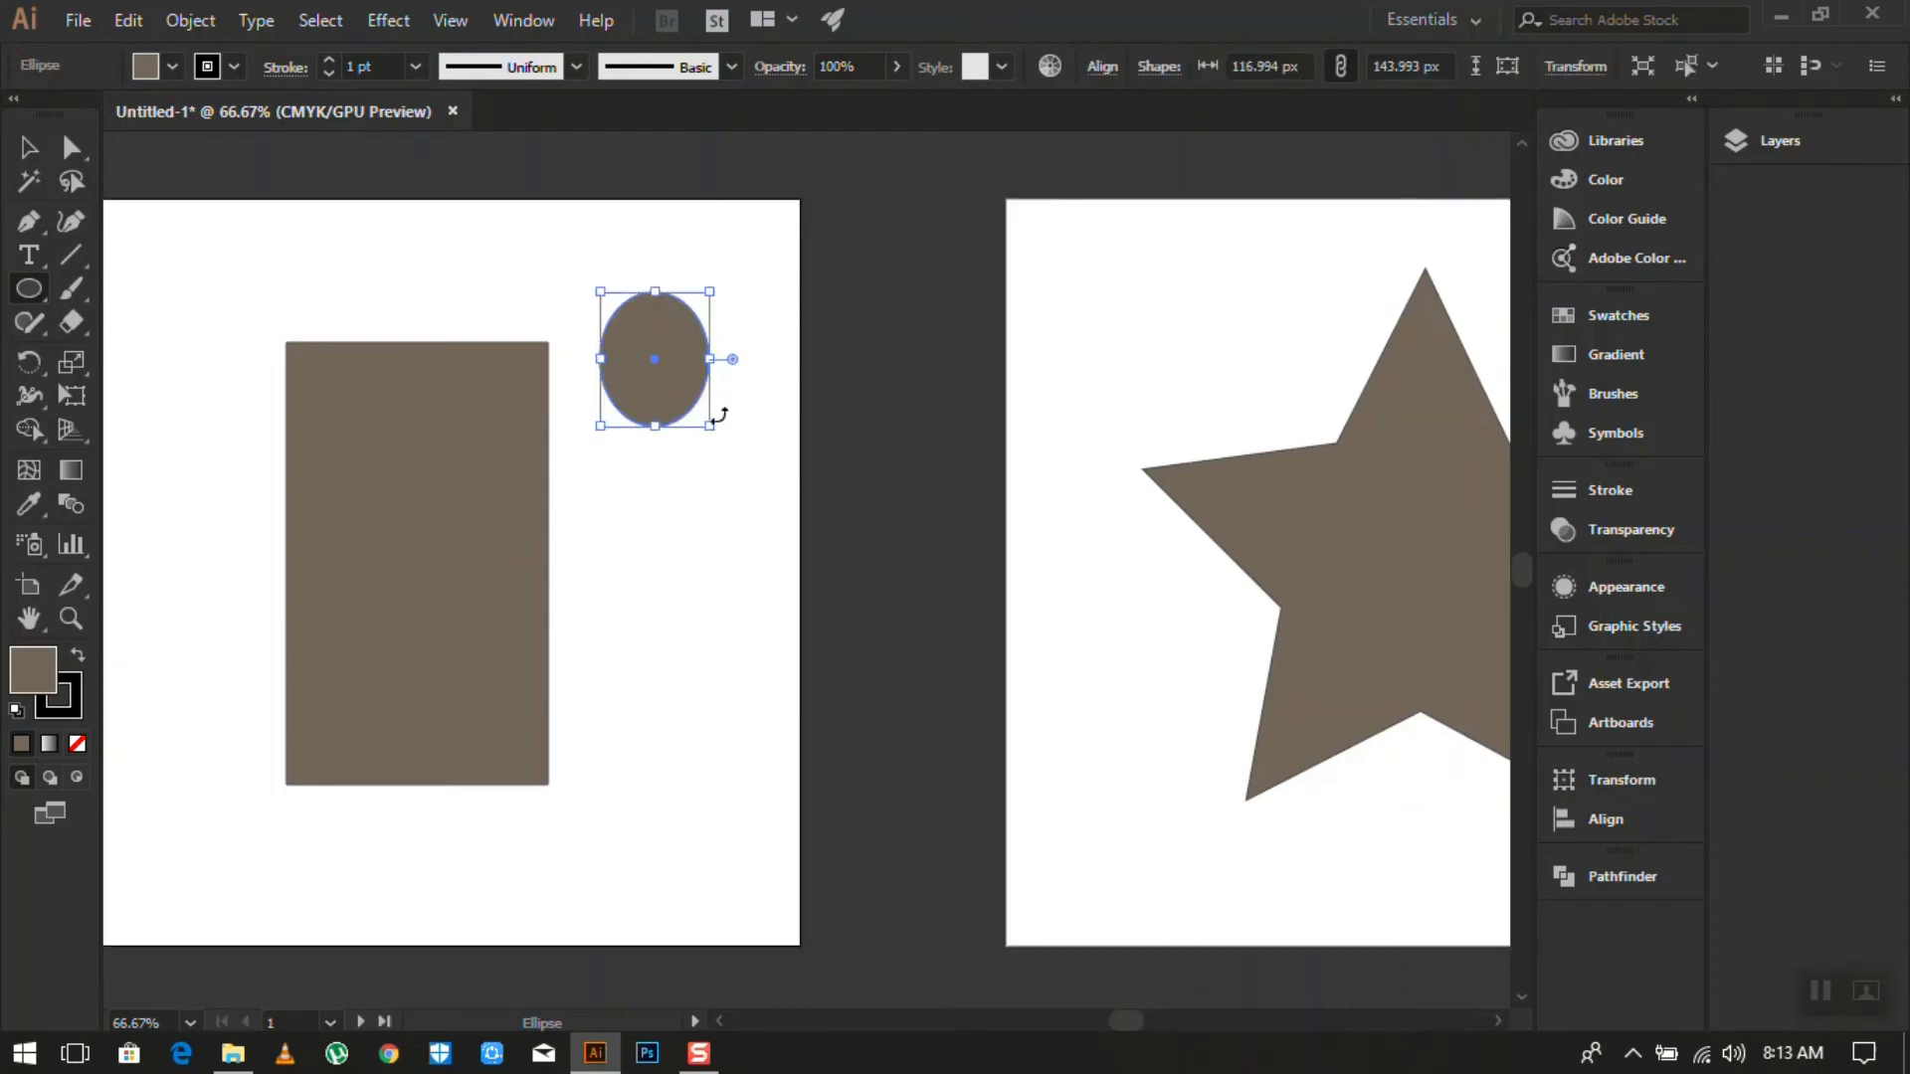
left_click(783, 609)
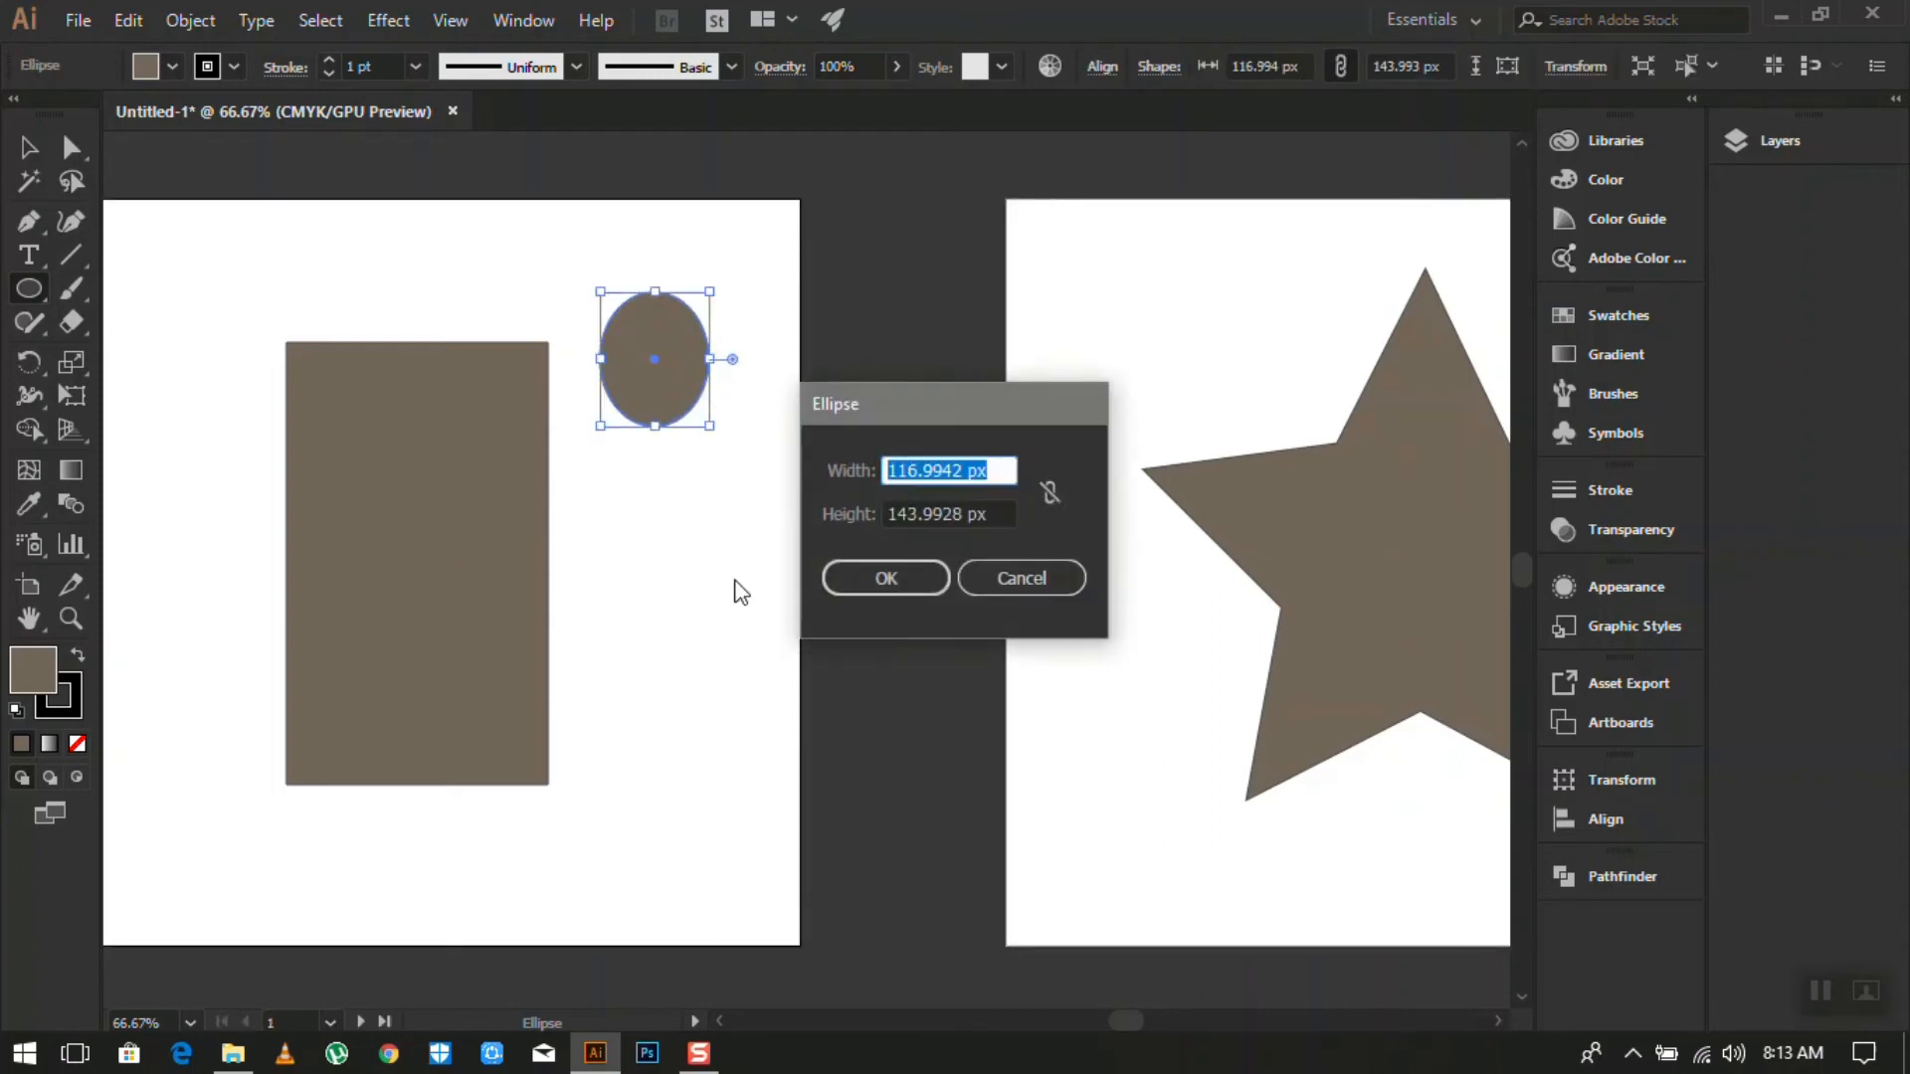
left_click(1031, 589)
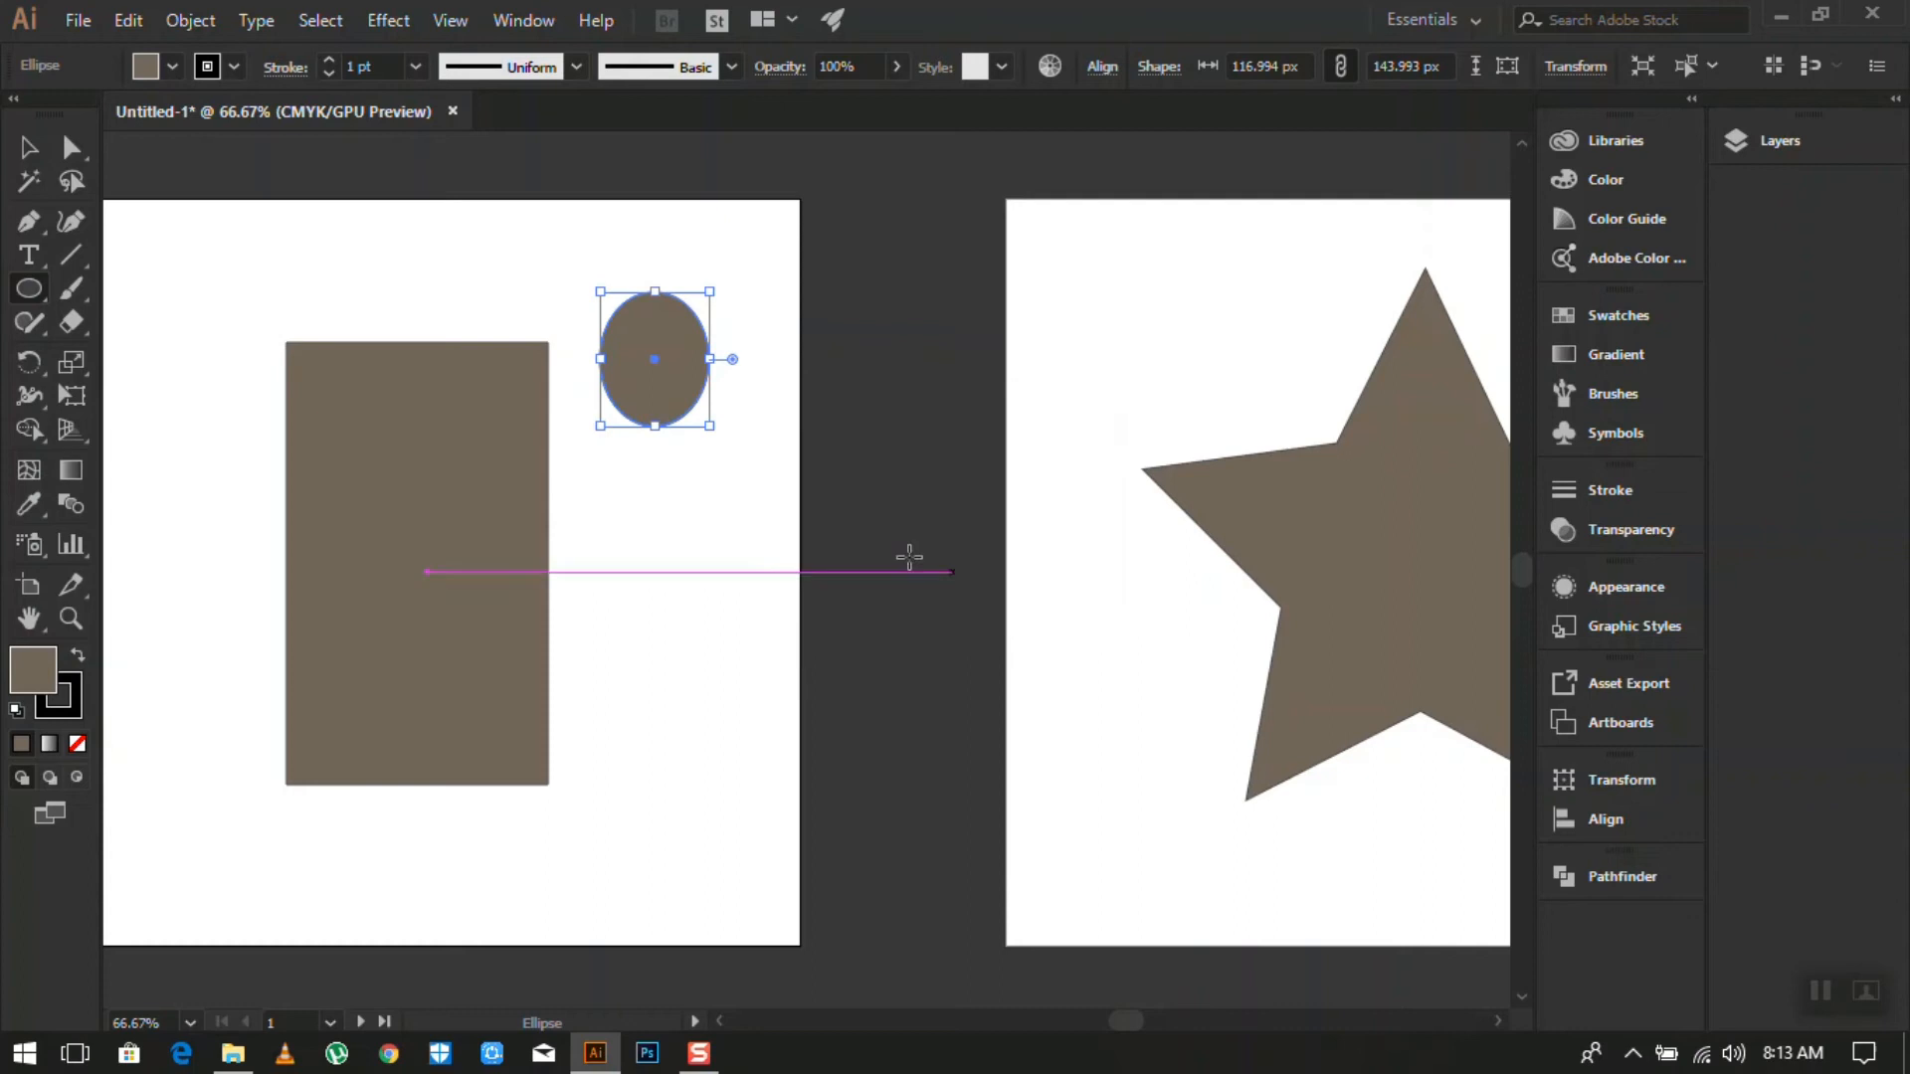
left_click(672, 498)
left_click(995, 577)
key("Delete")
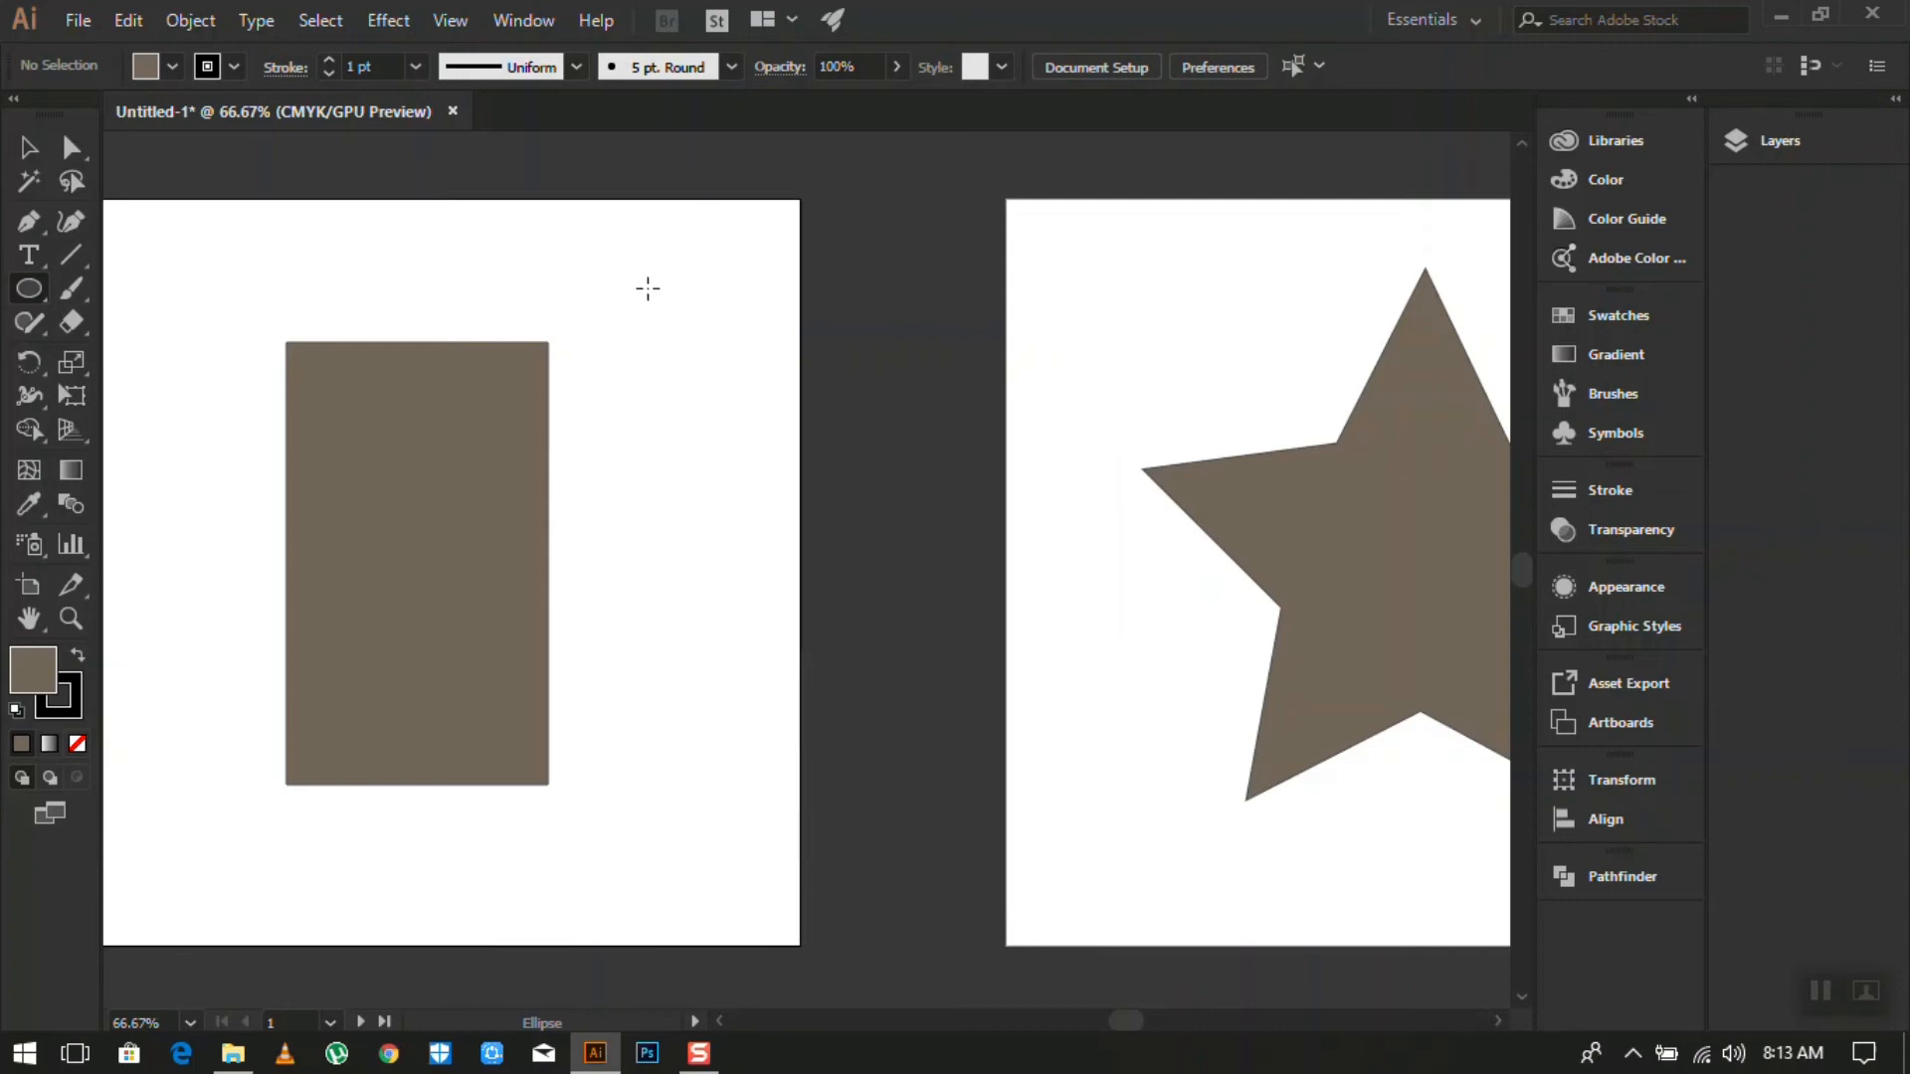
- Draw a brown circle about 172 px across at the upper right of the left artboard
left_click_drag(593, 251, 685, 412)
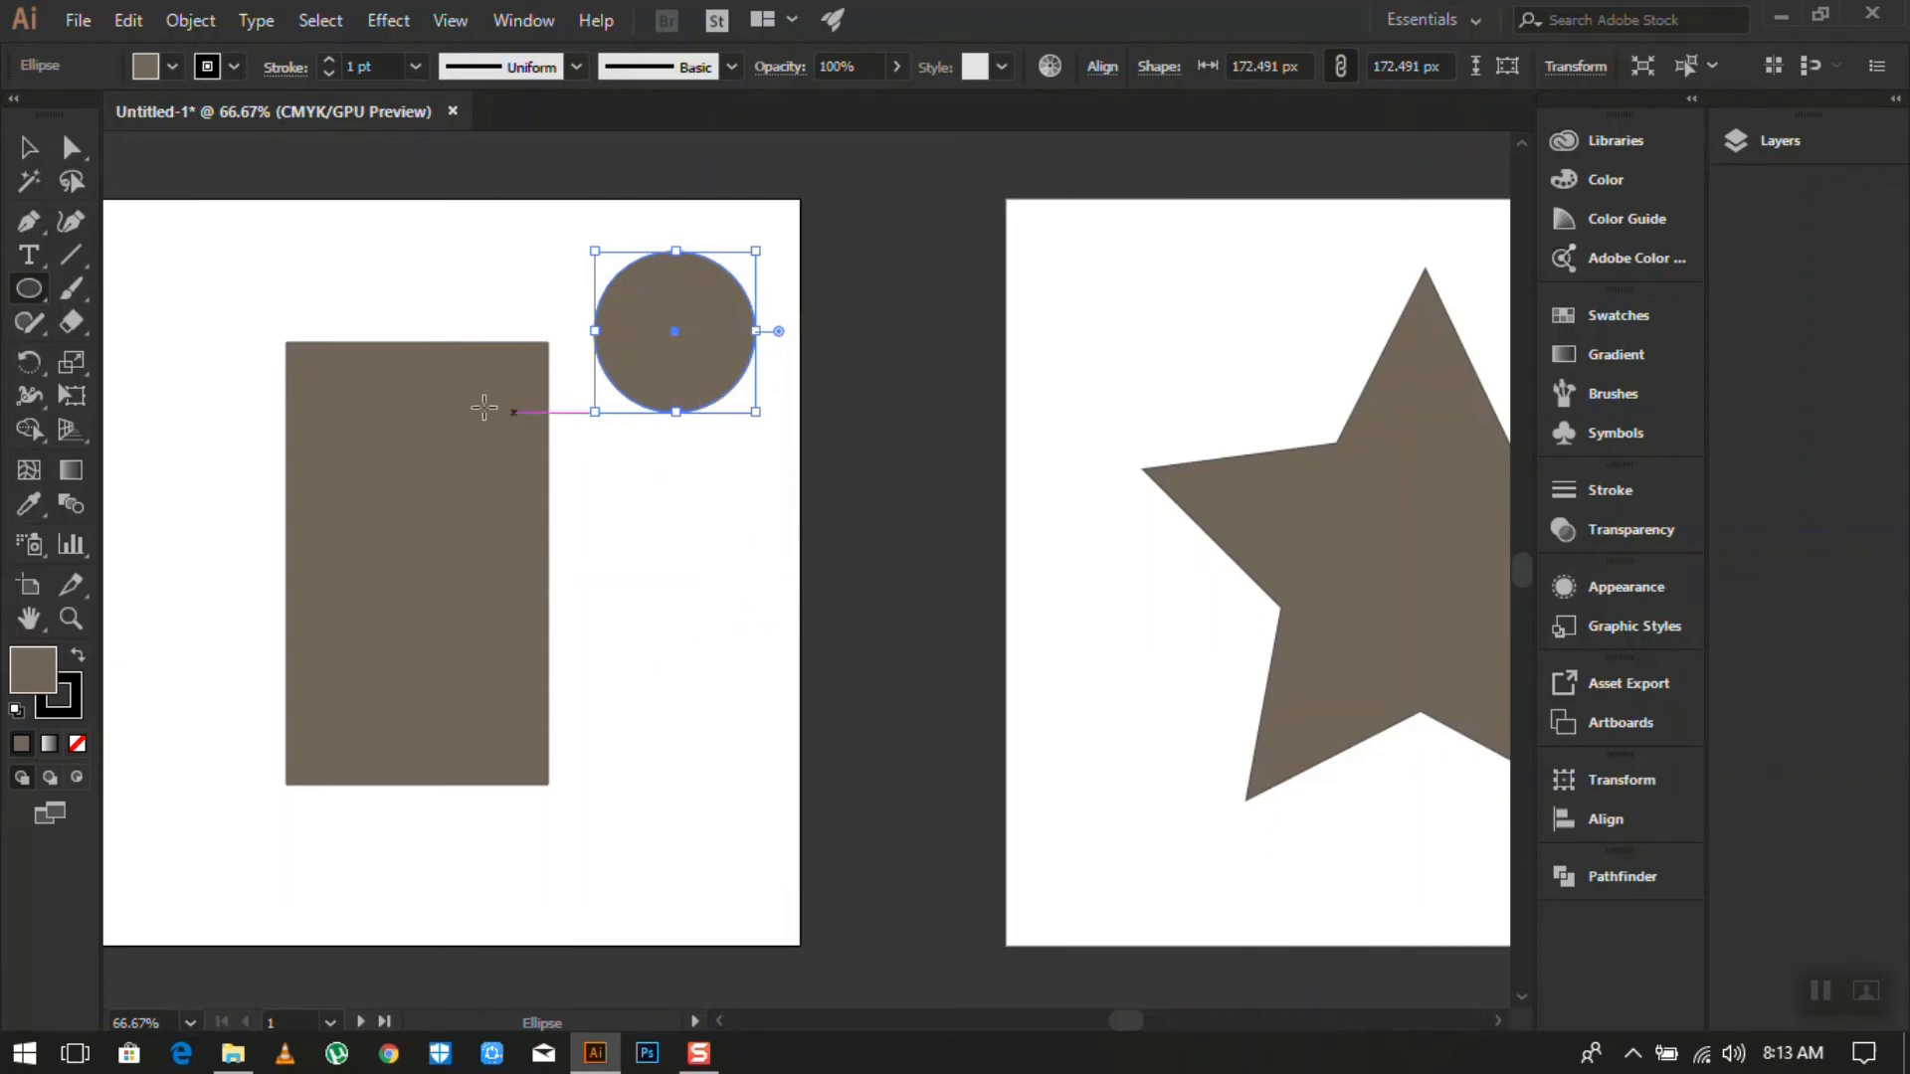
left_click(29, 151)
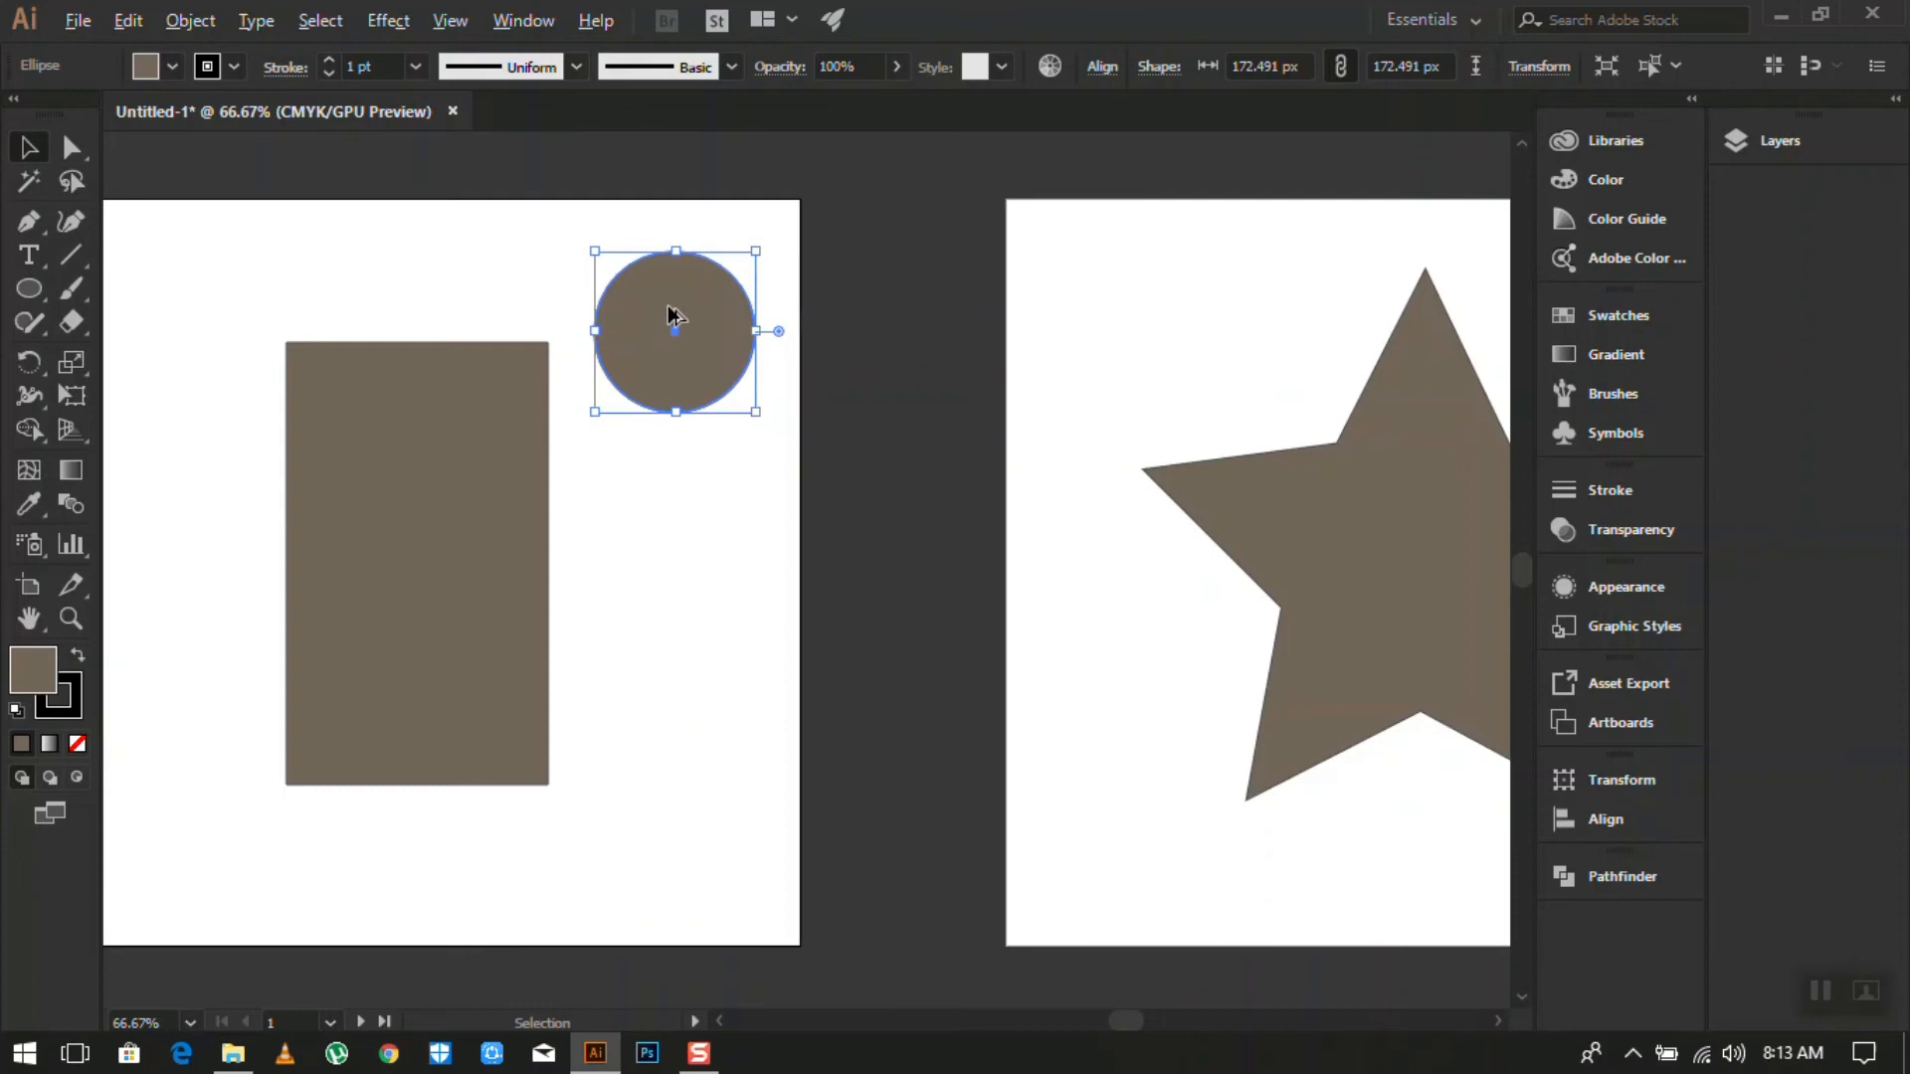
- Alt-drag the circle straight down to duplicate it, and zoom the view to 50%
left_click_drag(674, 317, 671, 518)
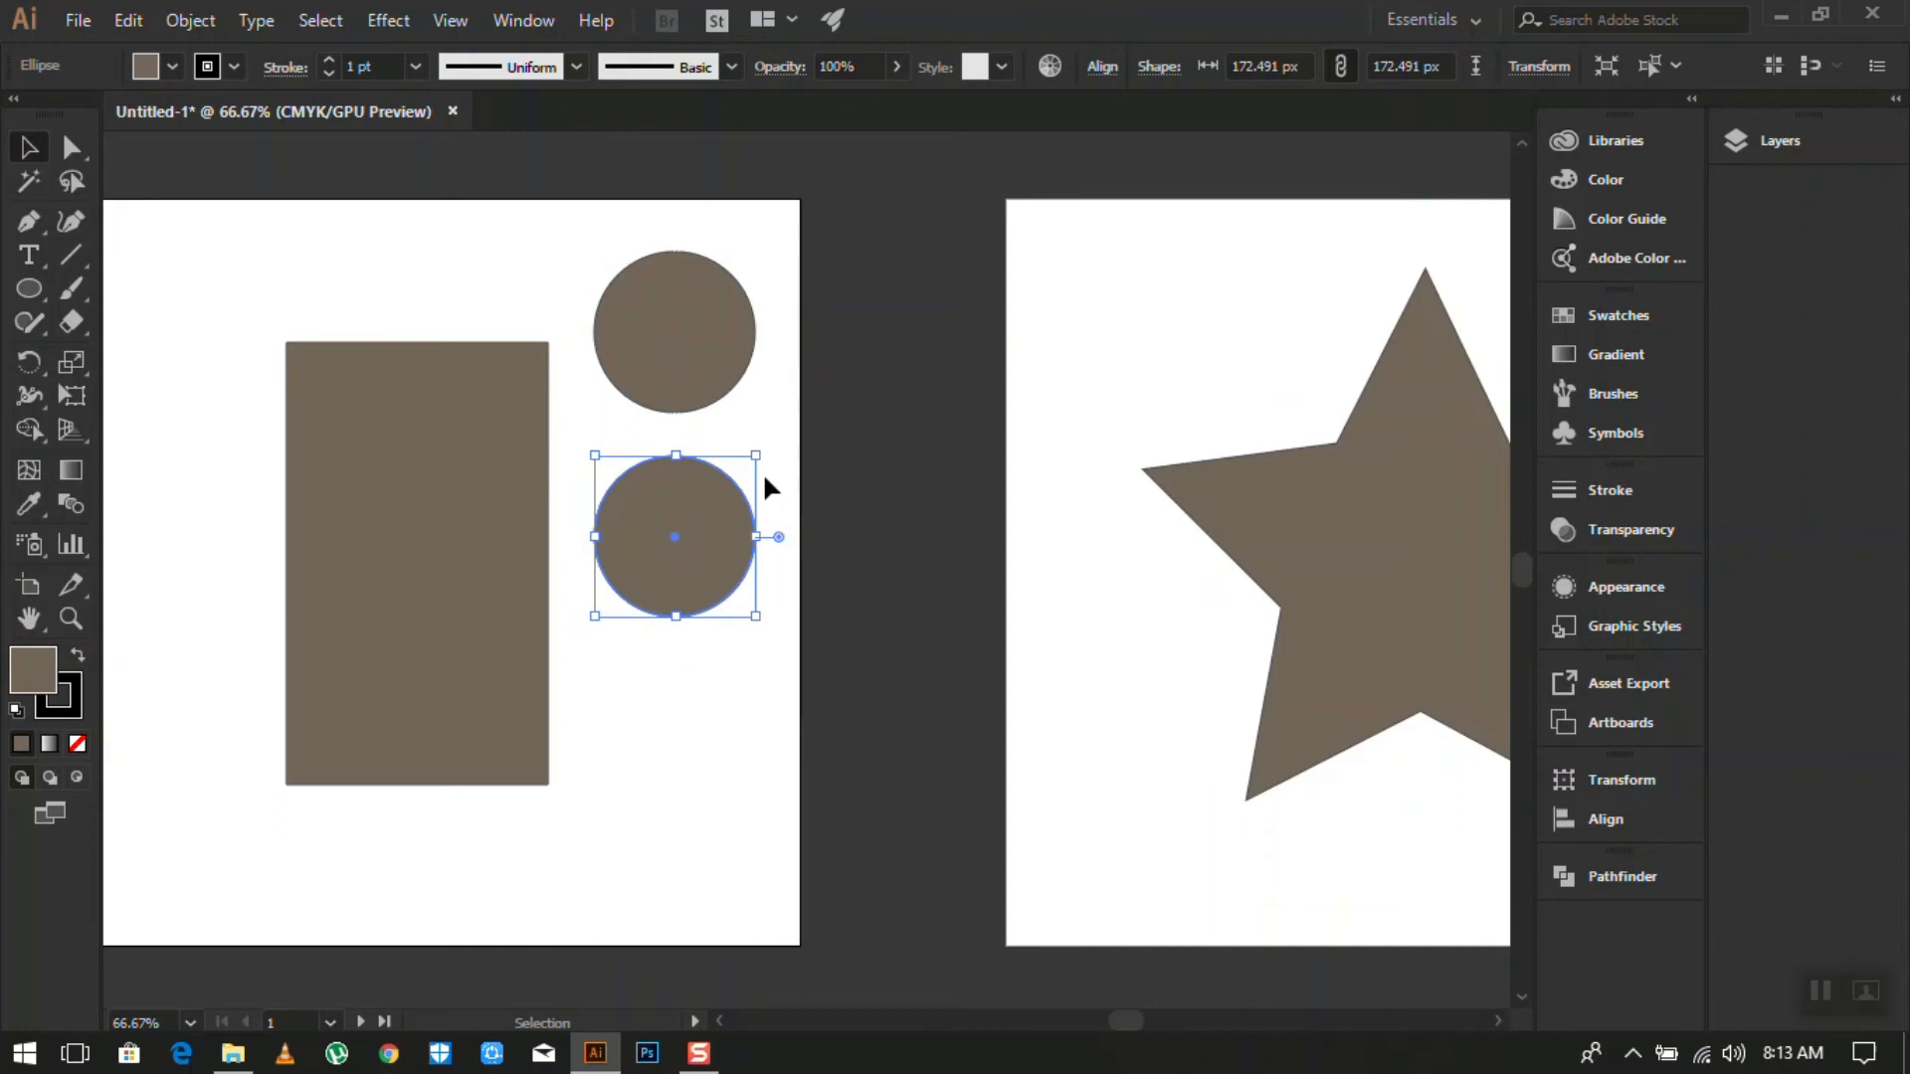
scroll(776, 485, "down", 3)
key("ctrl+plus")
key("ctrl+plus")
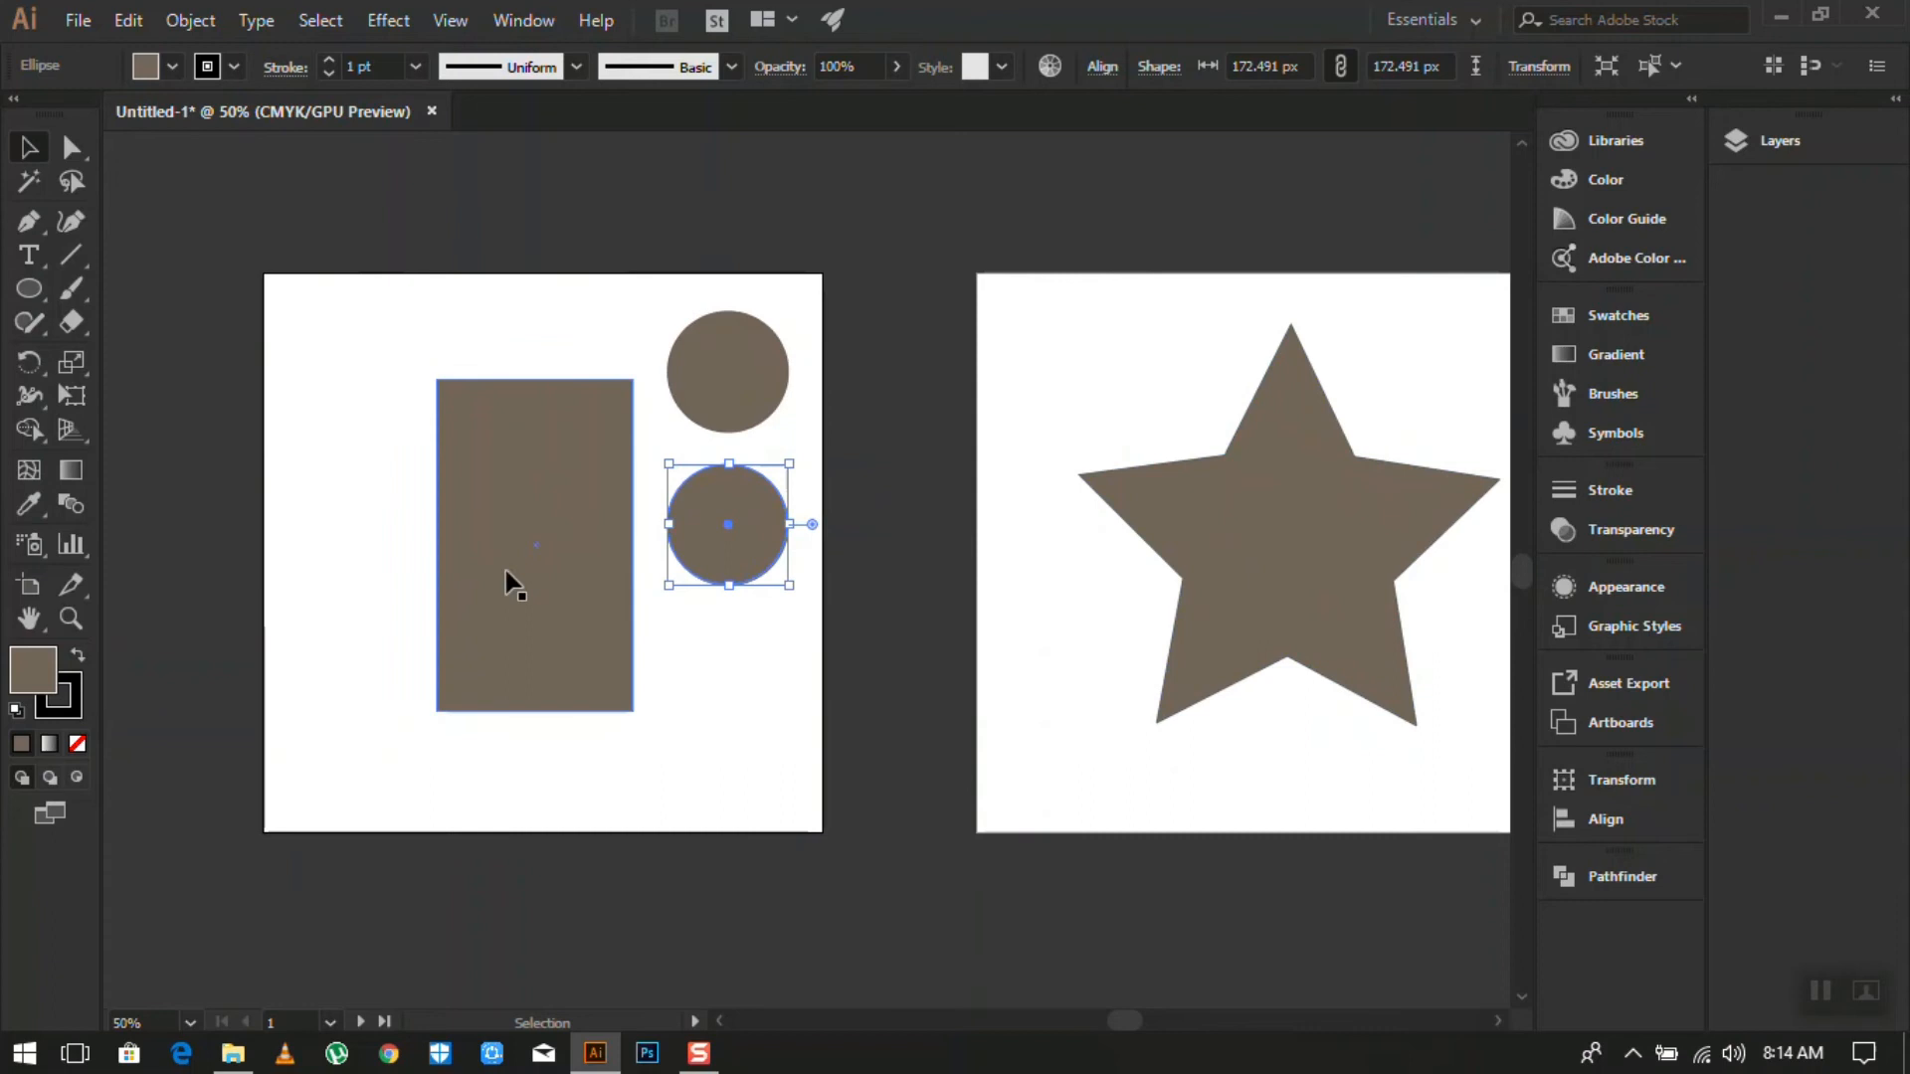
- Select the brown rectangle, try a 1 pt black stroke, then set its stroke to None
left_click(541, 487)
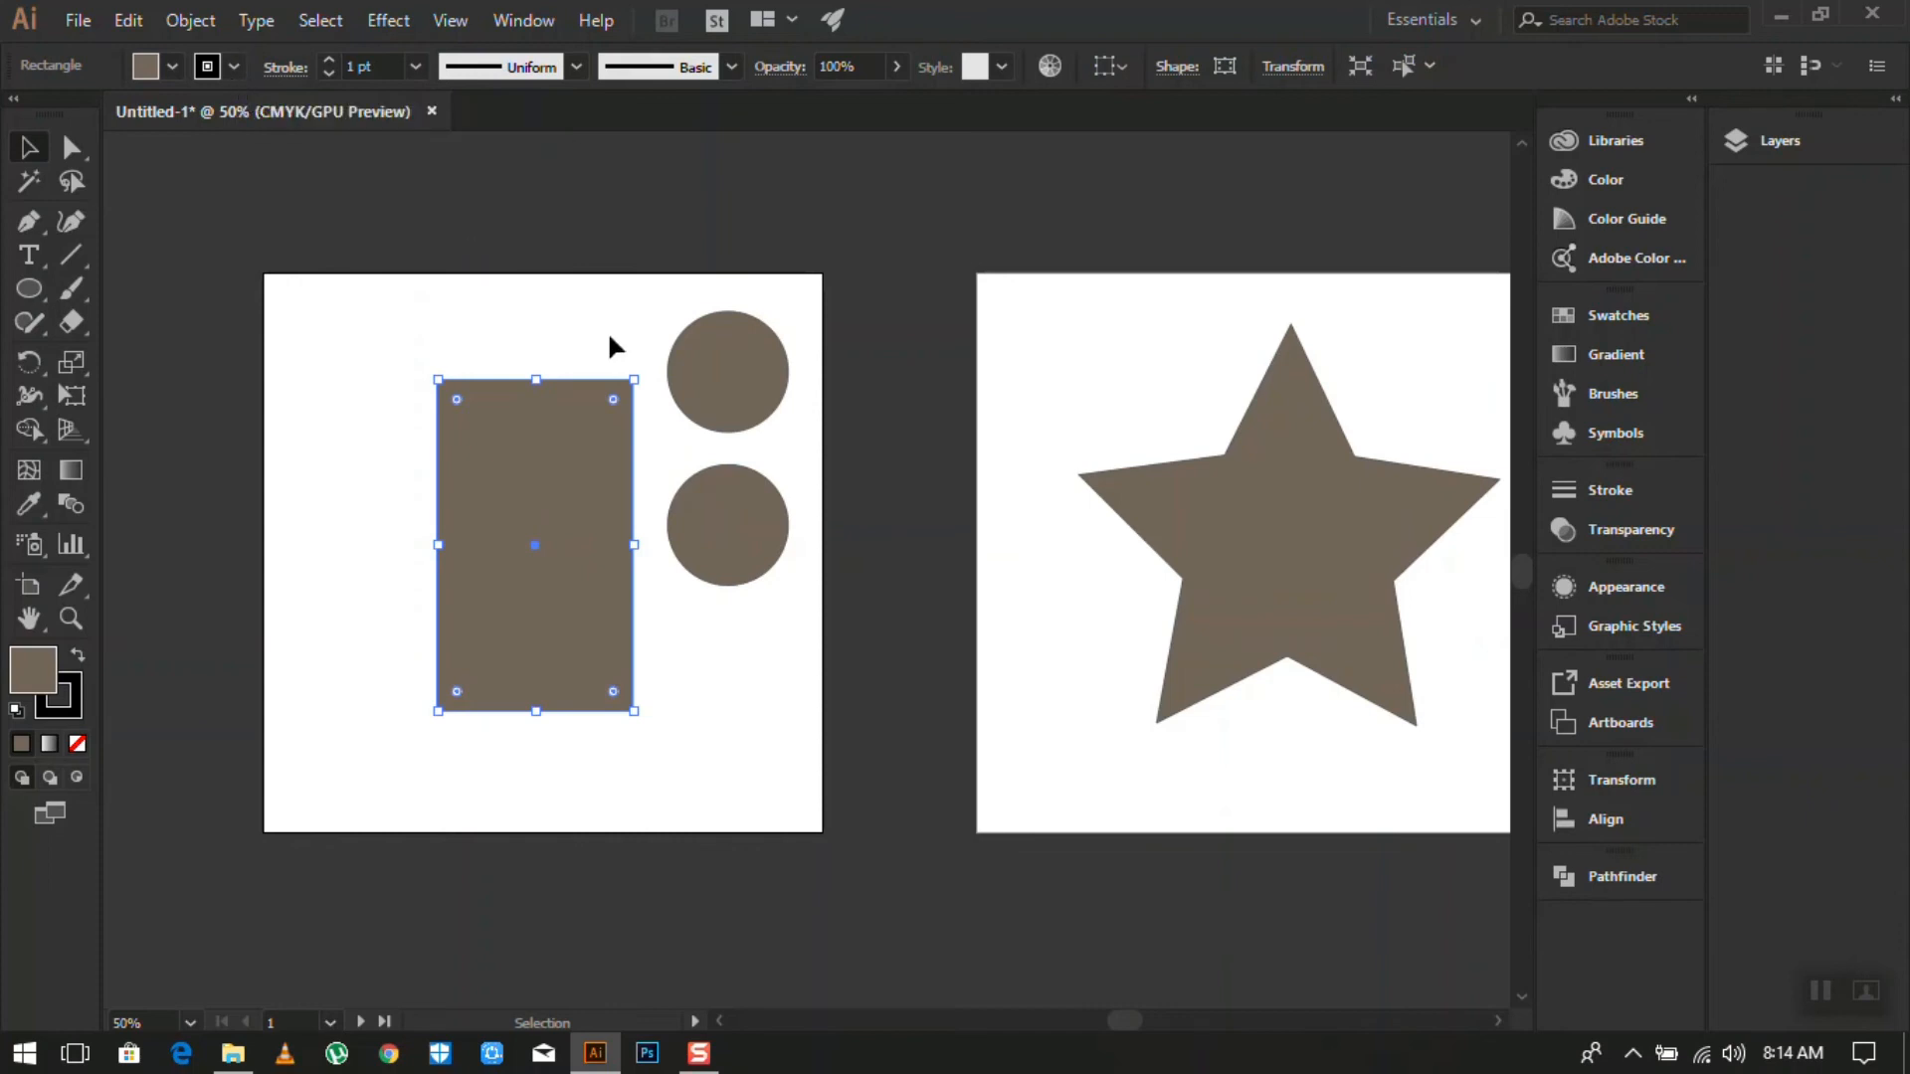
scroll(479, 385, "up", 10)
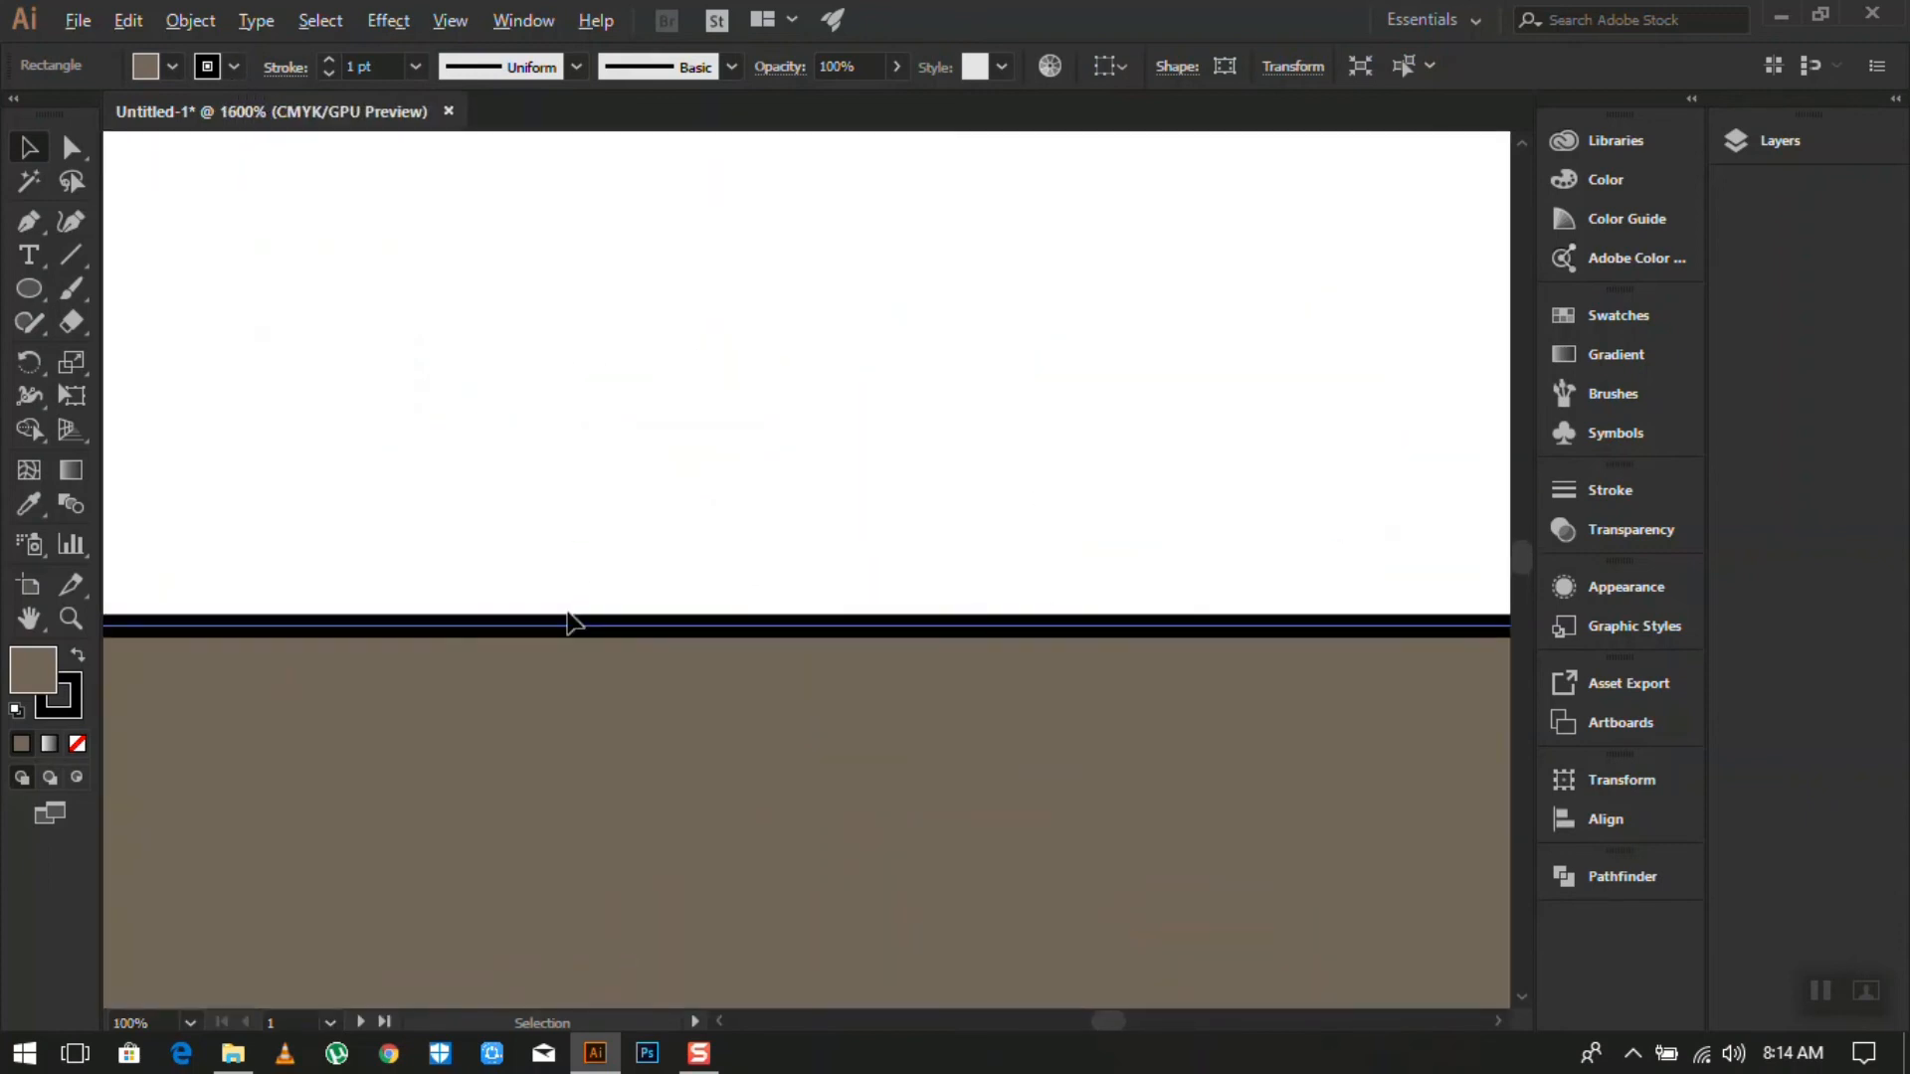
scroll(565, 611, "down", 3)
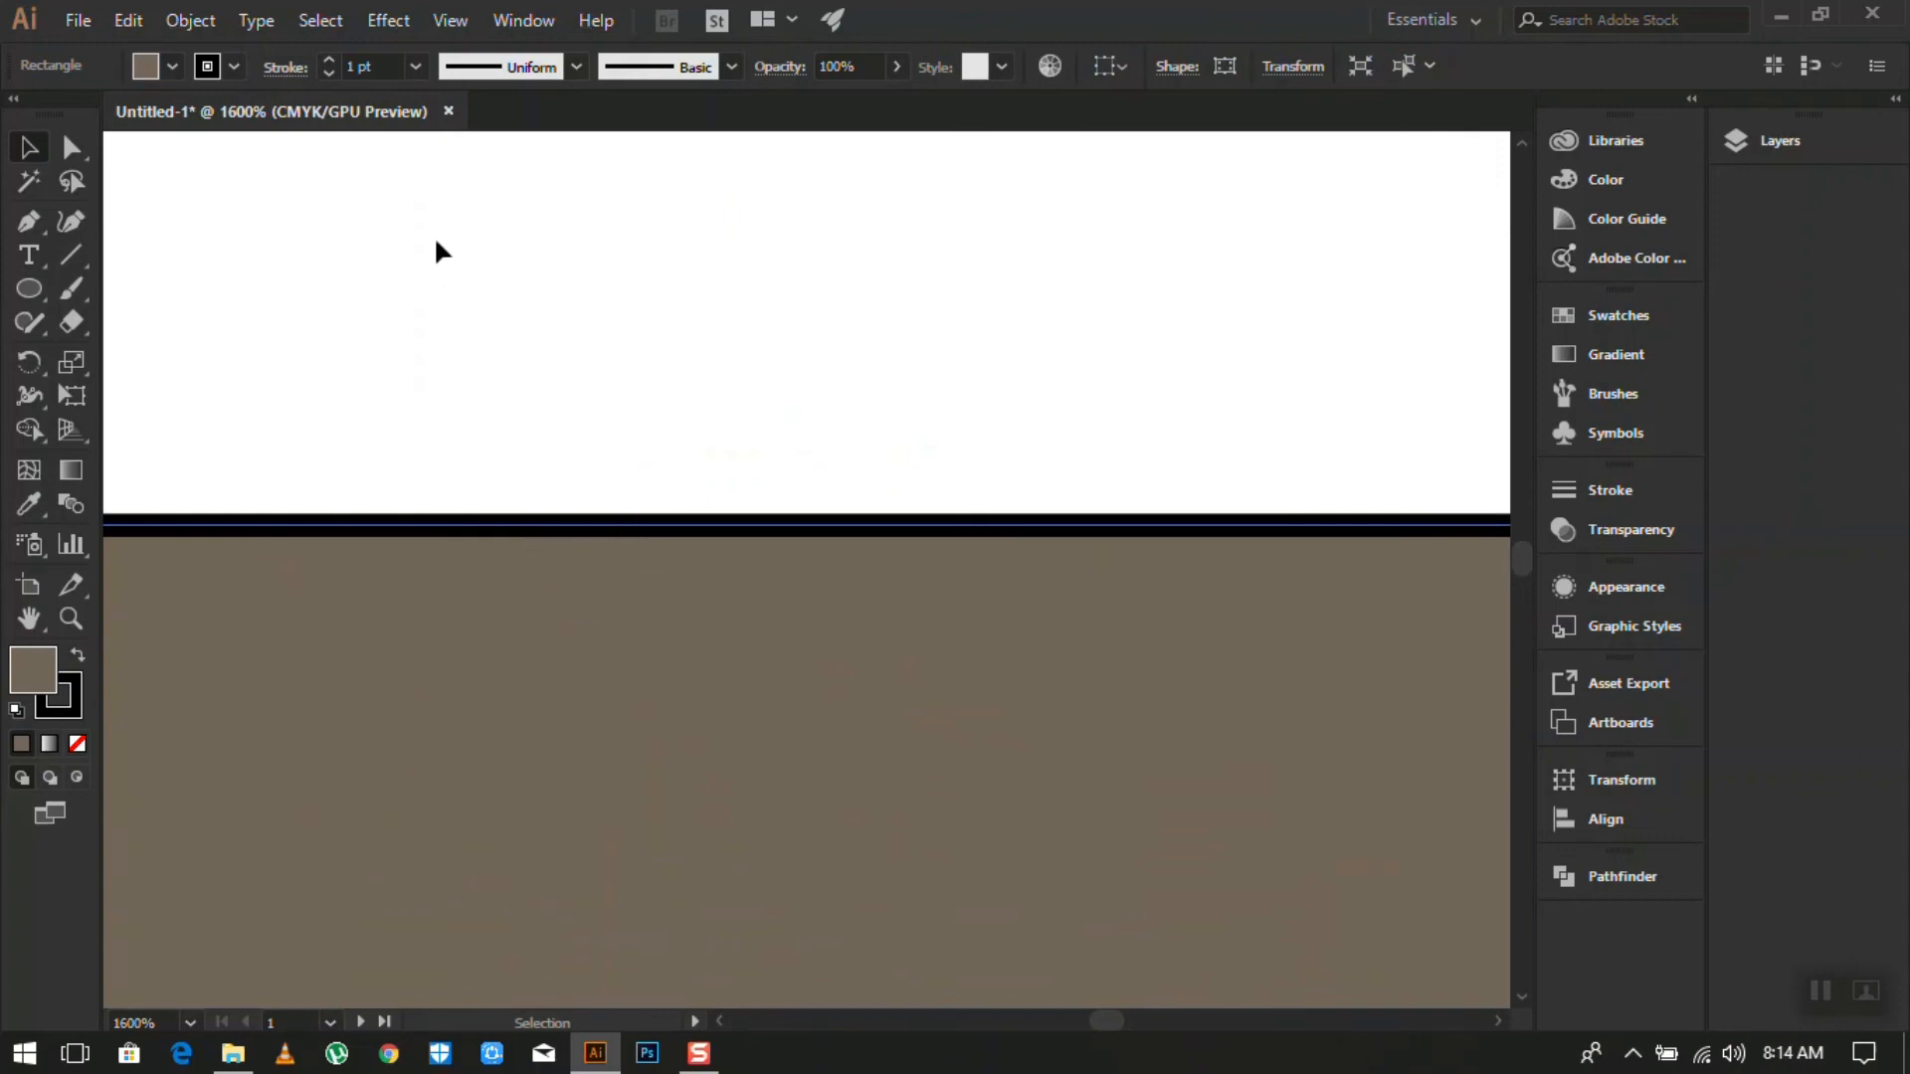
left_click(232, 70)
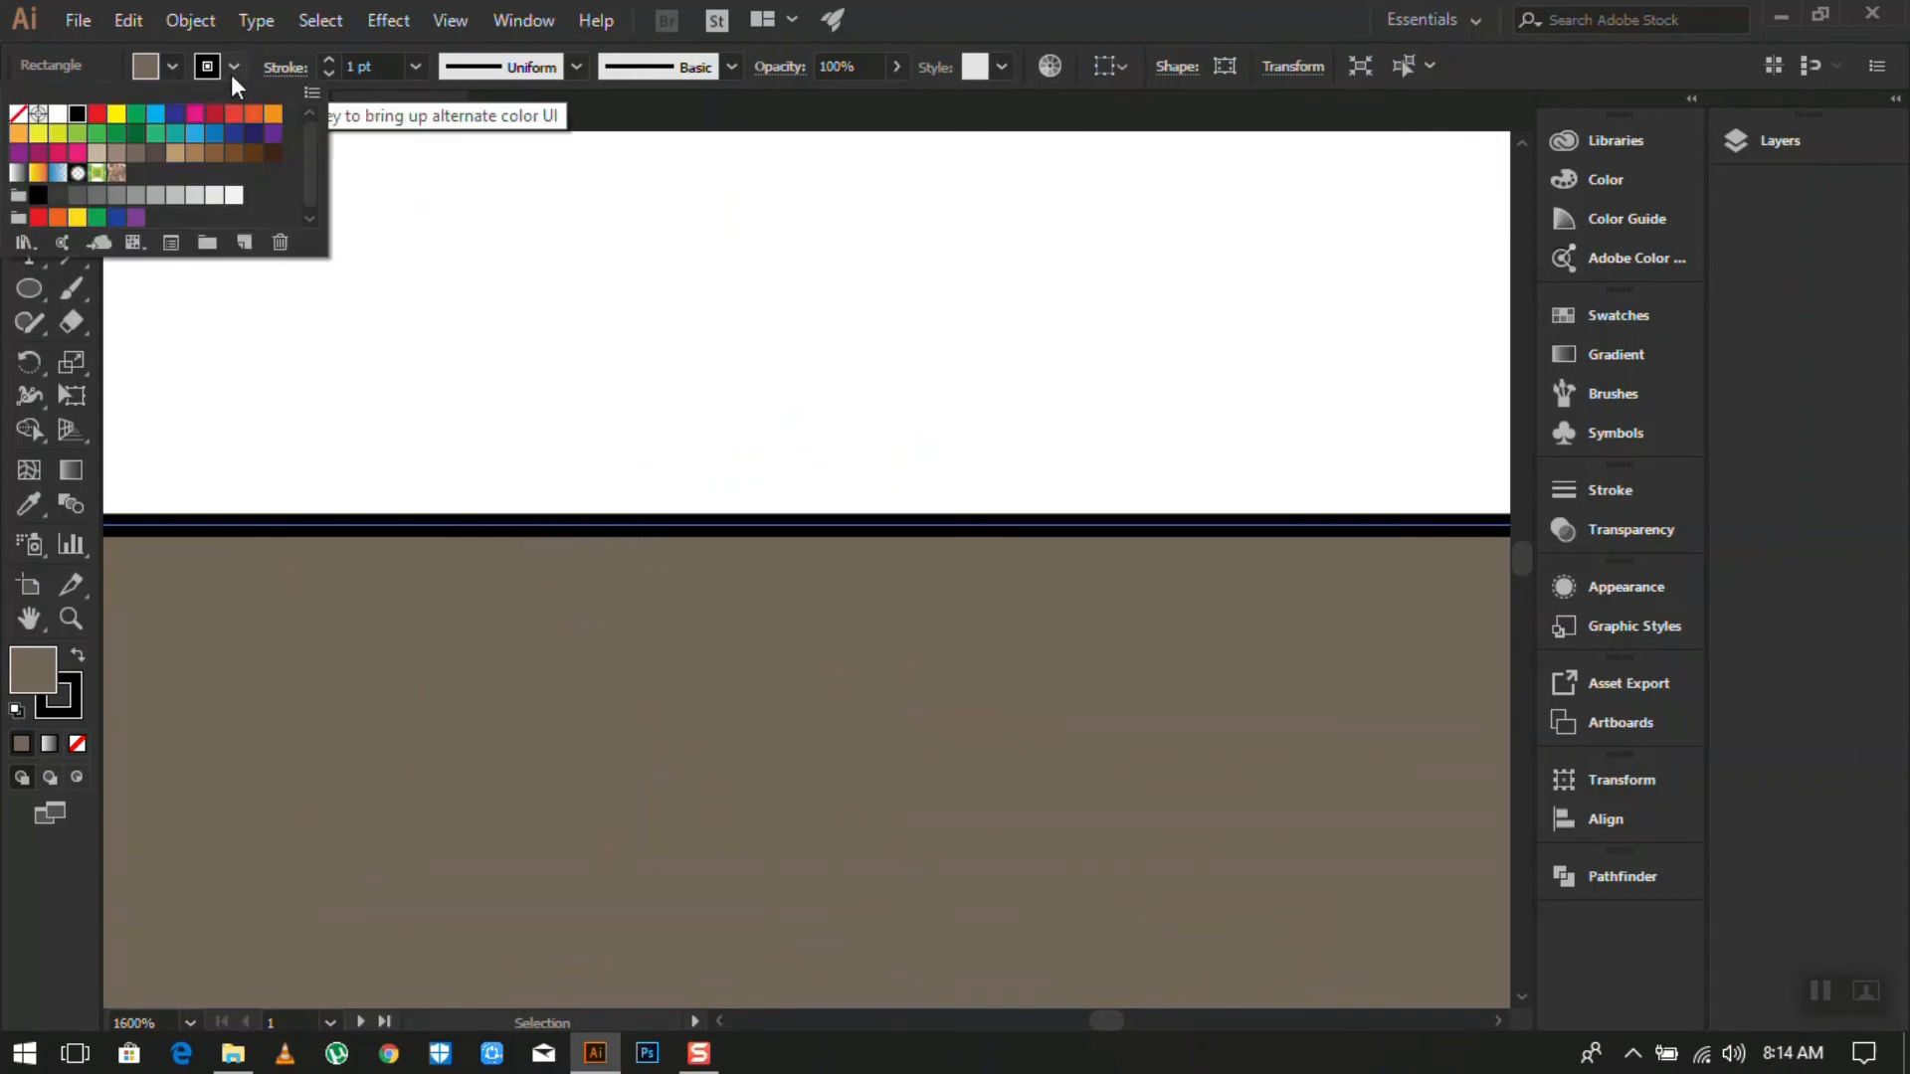
left_click(19, 115)
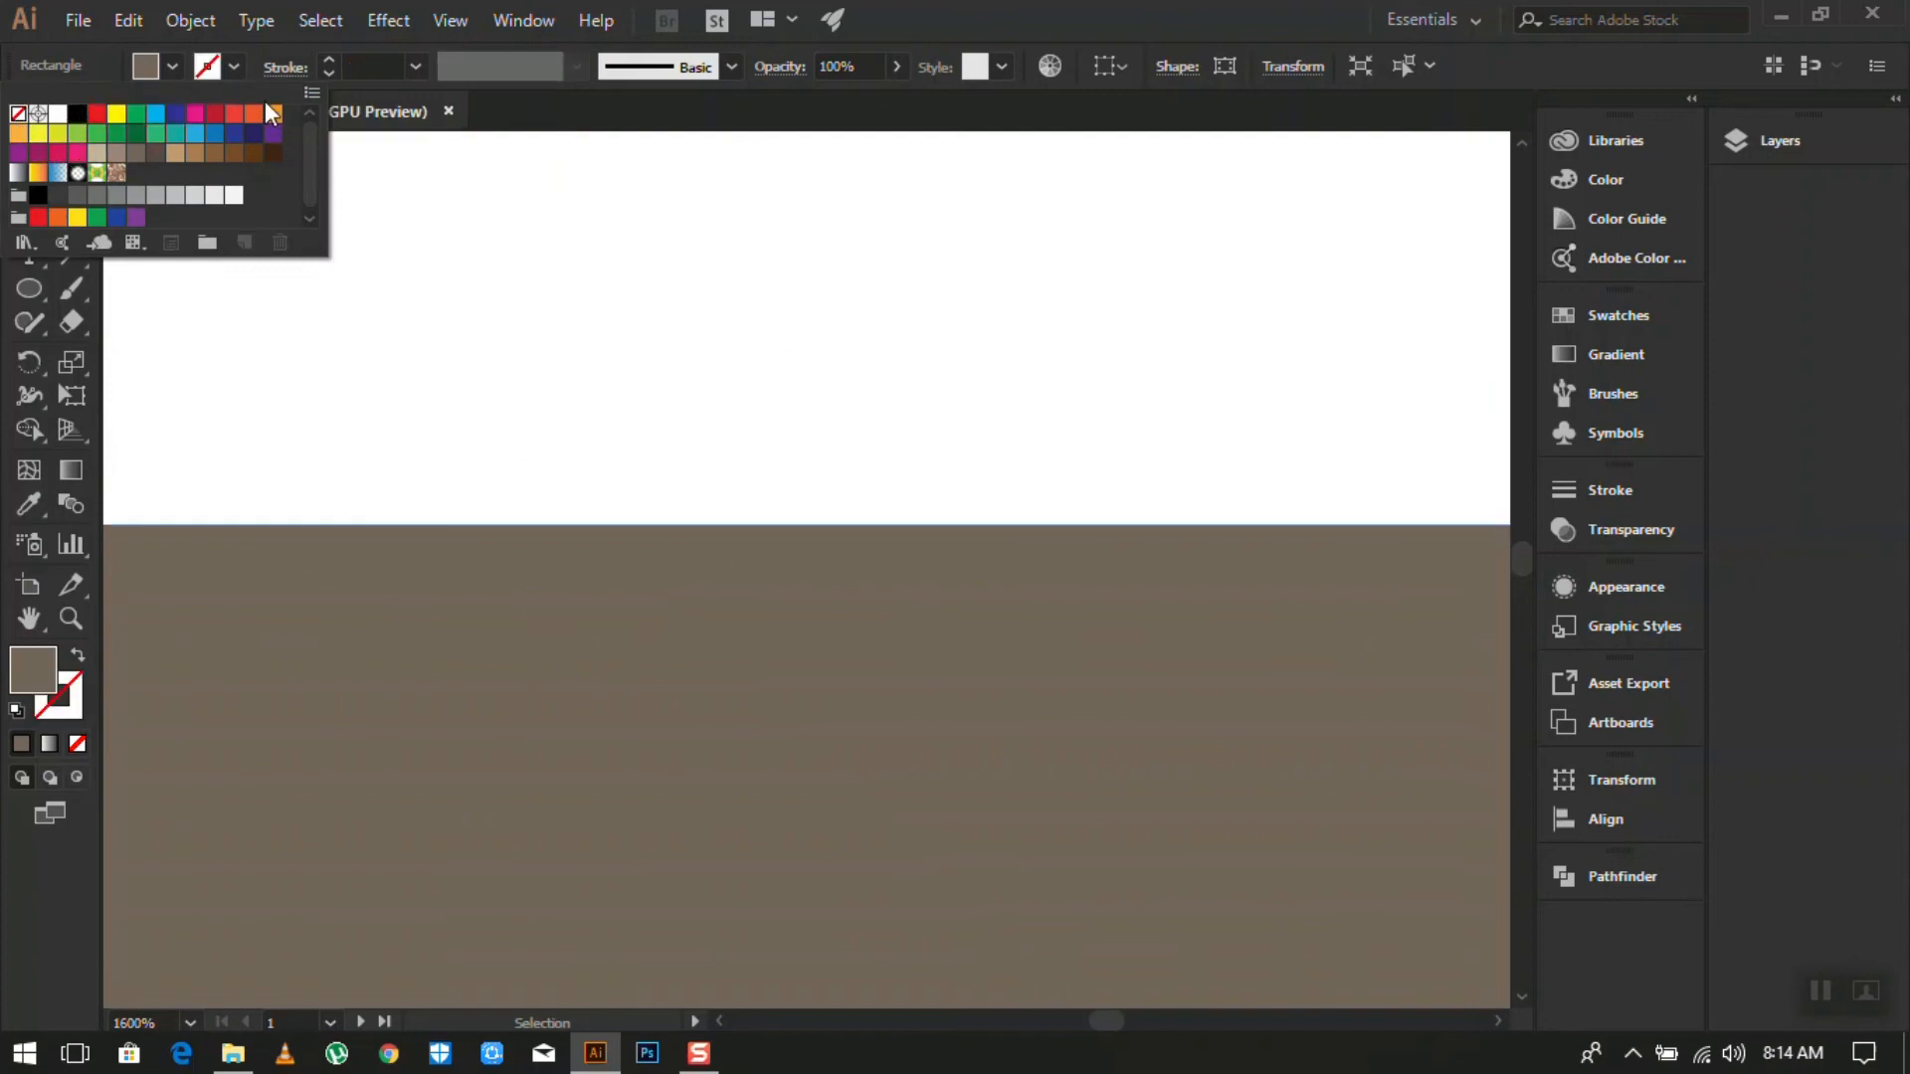
left_click(76, 115)
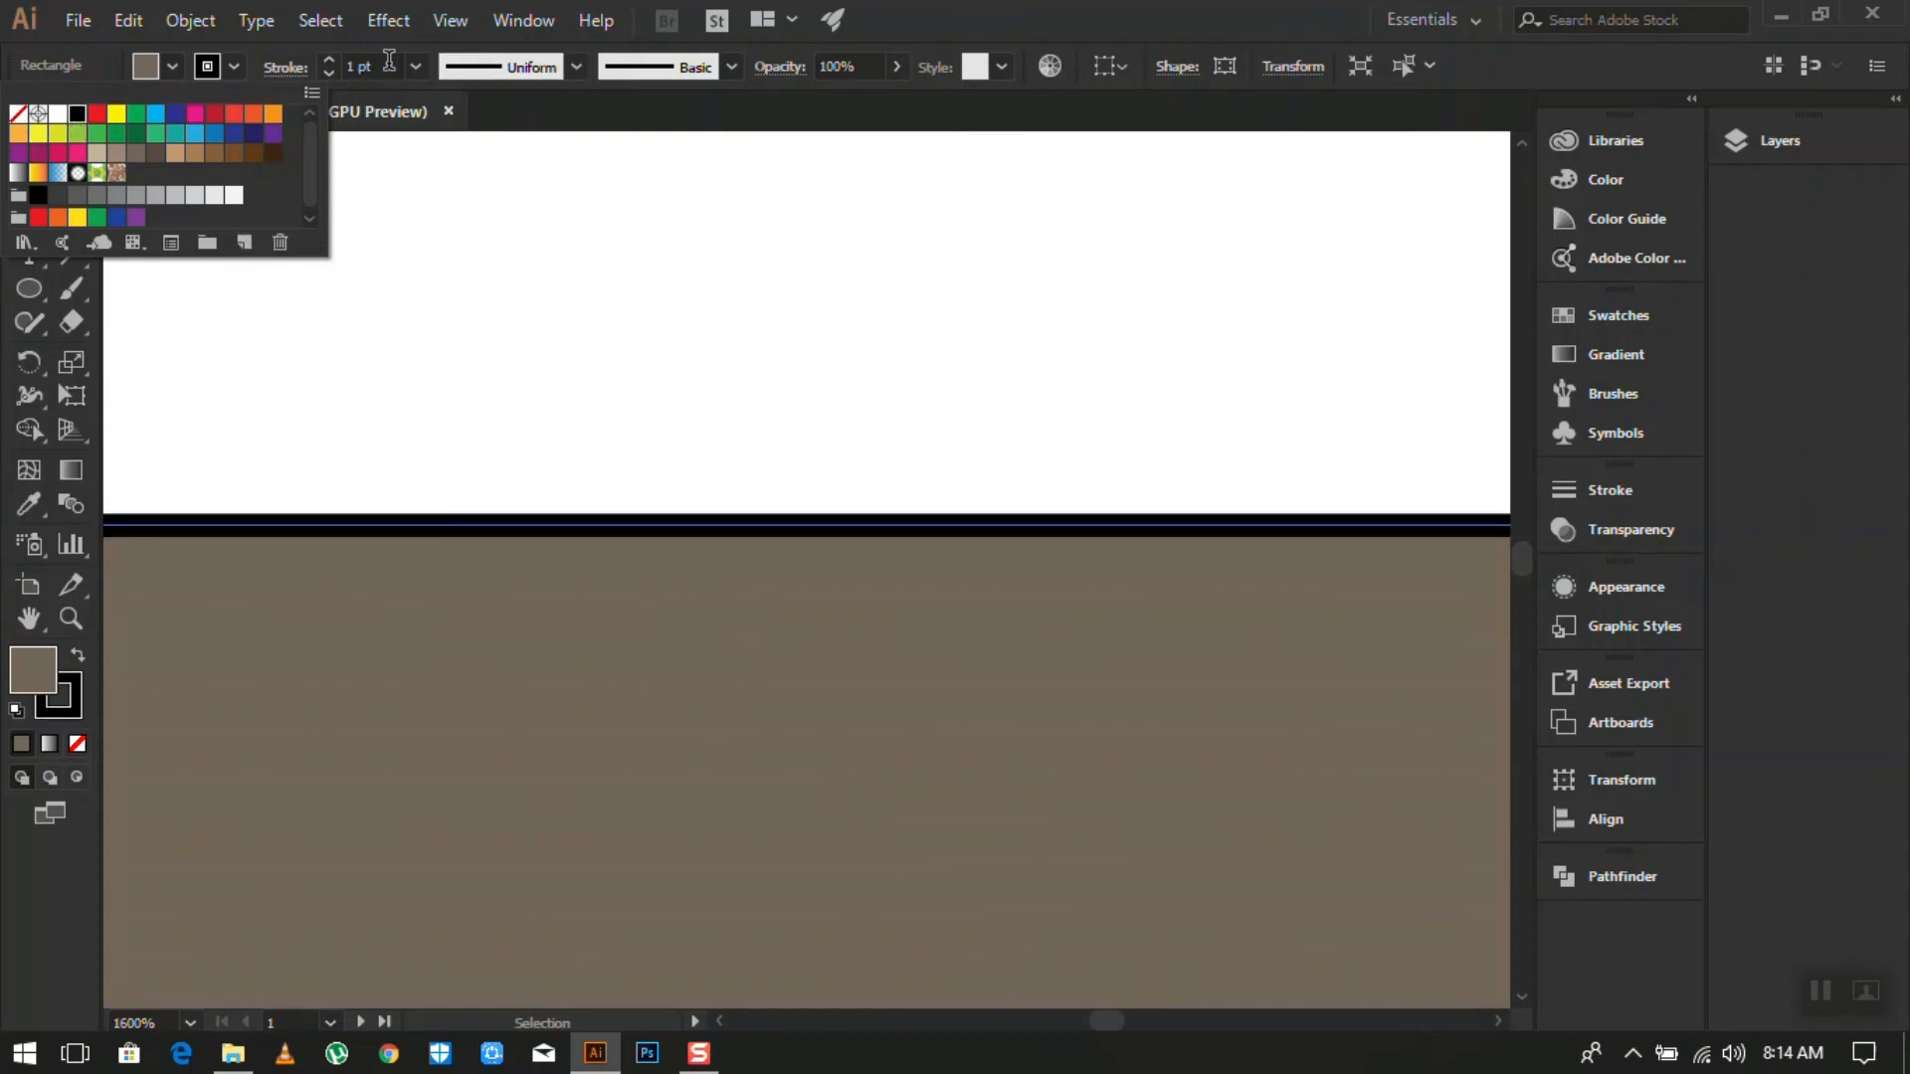
left_click(18, 114)
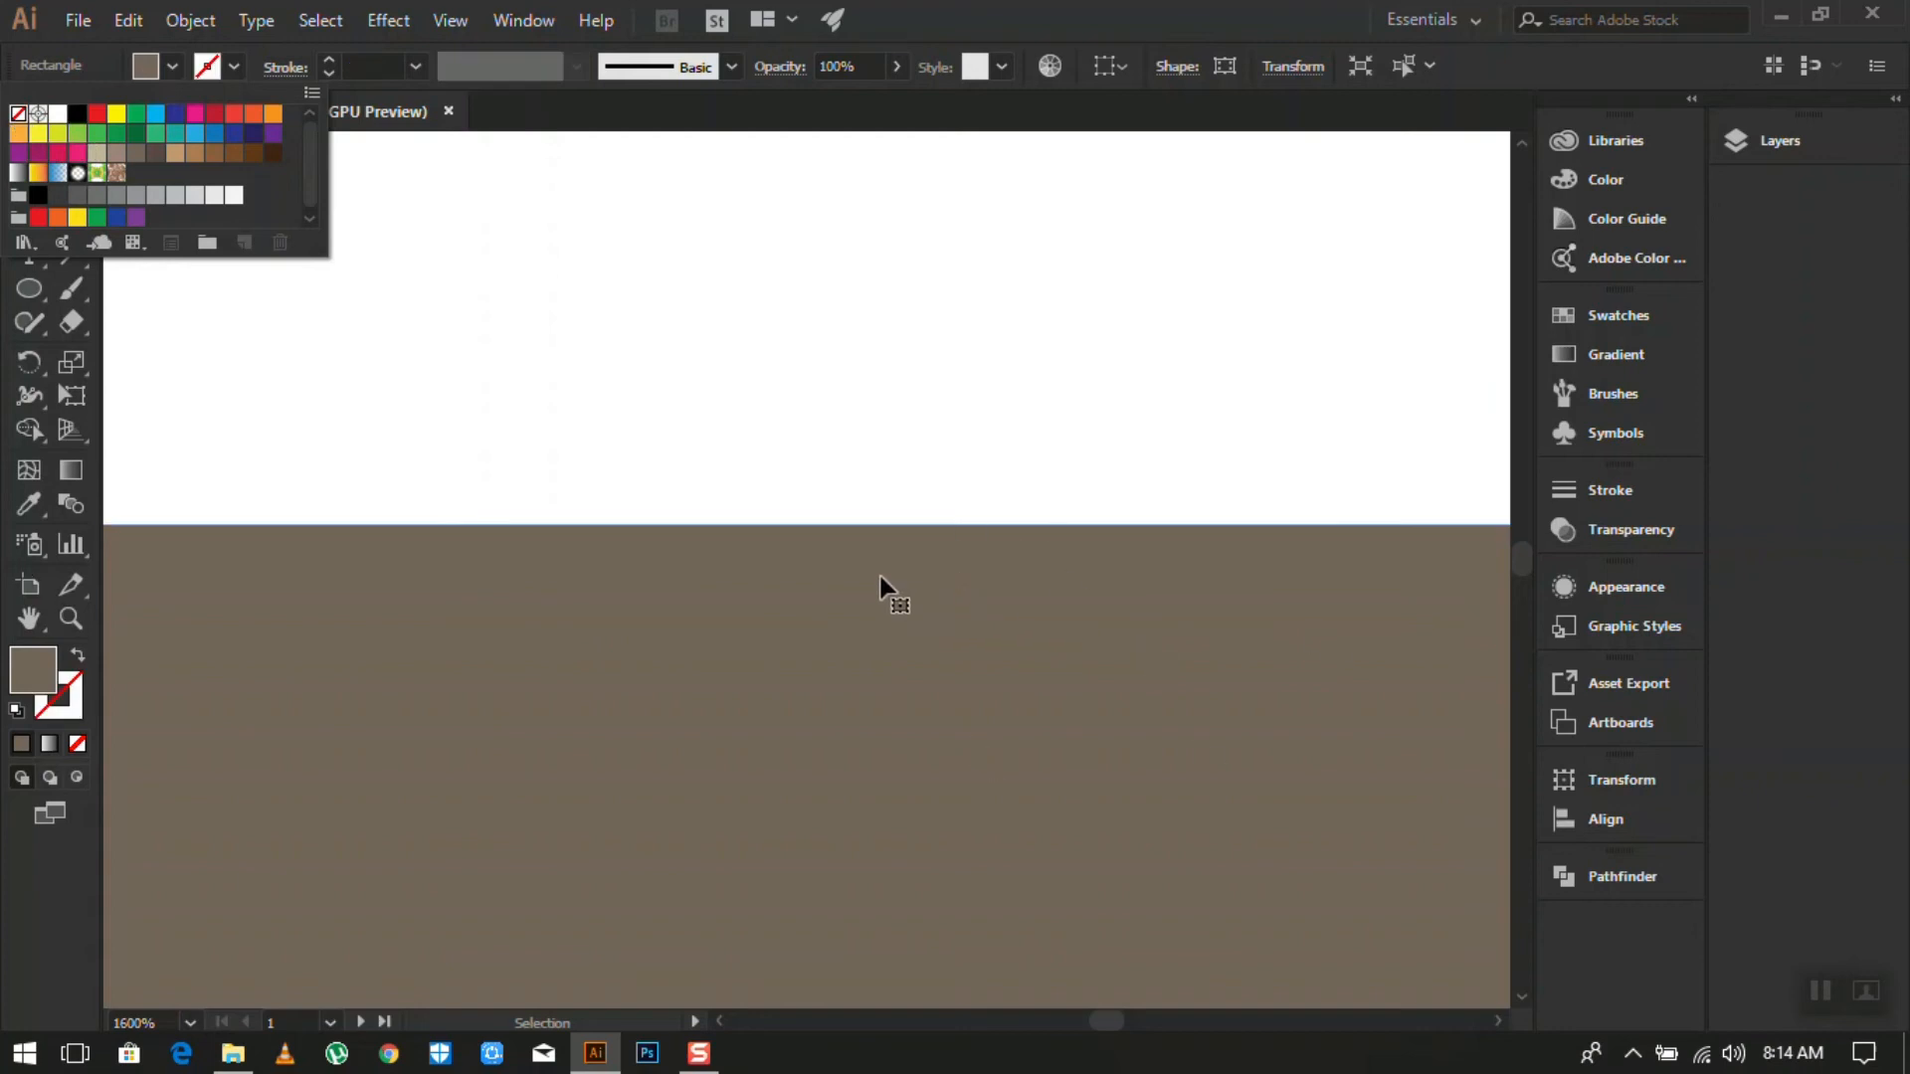
left_click(238, 66)
scroll(991, 587, "down", 13)
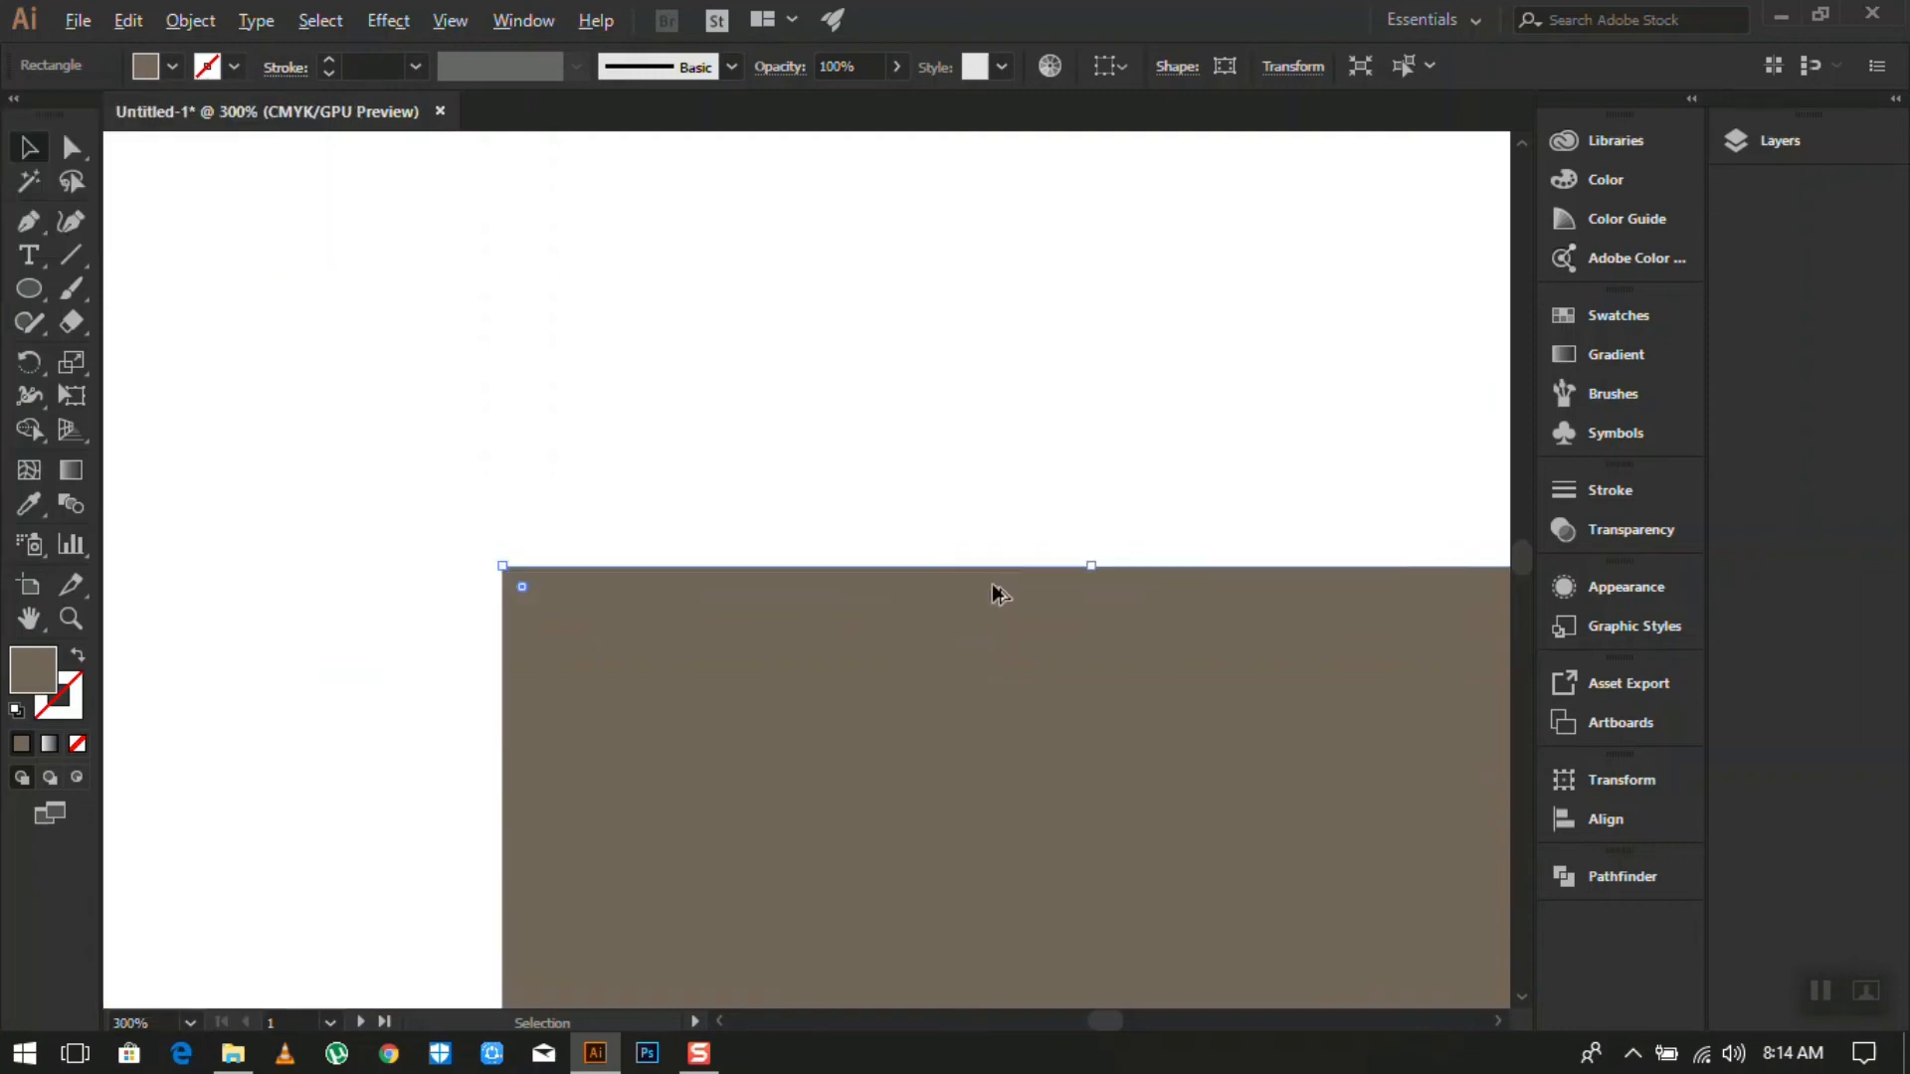
scroll(1360, 642, "up", 1)
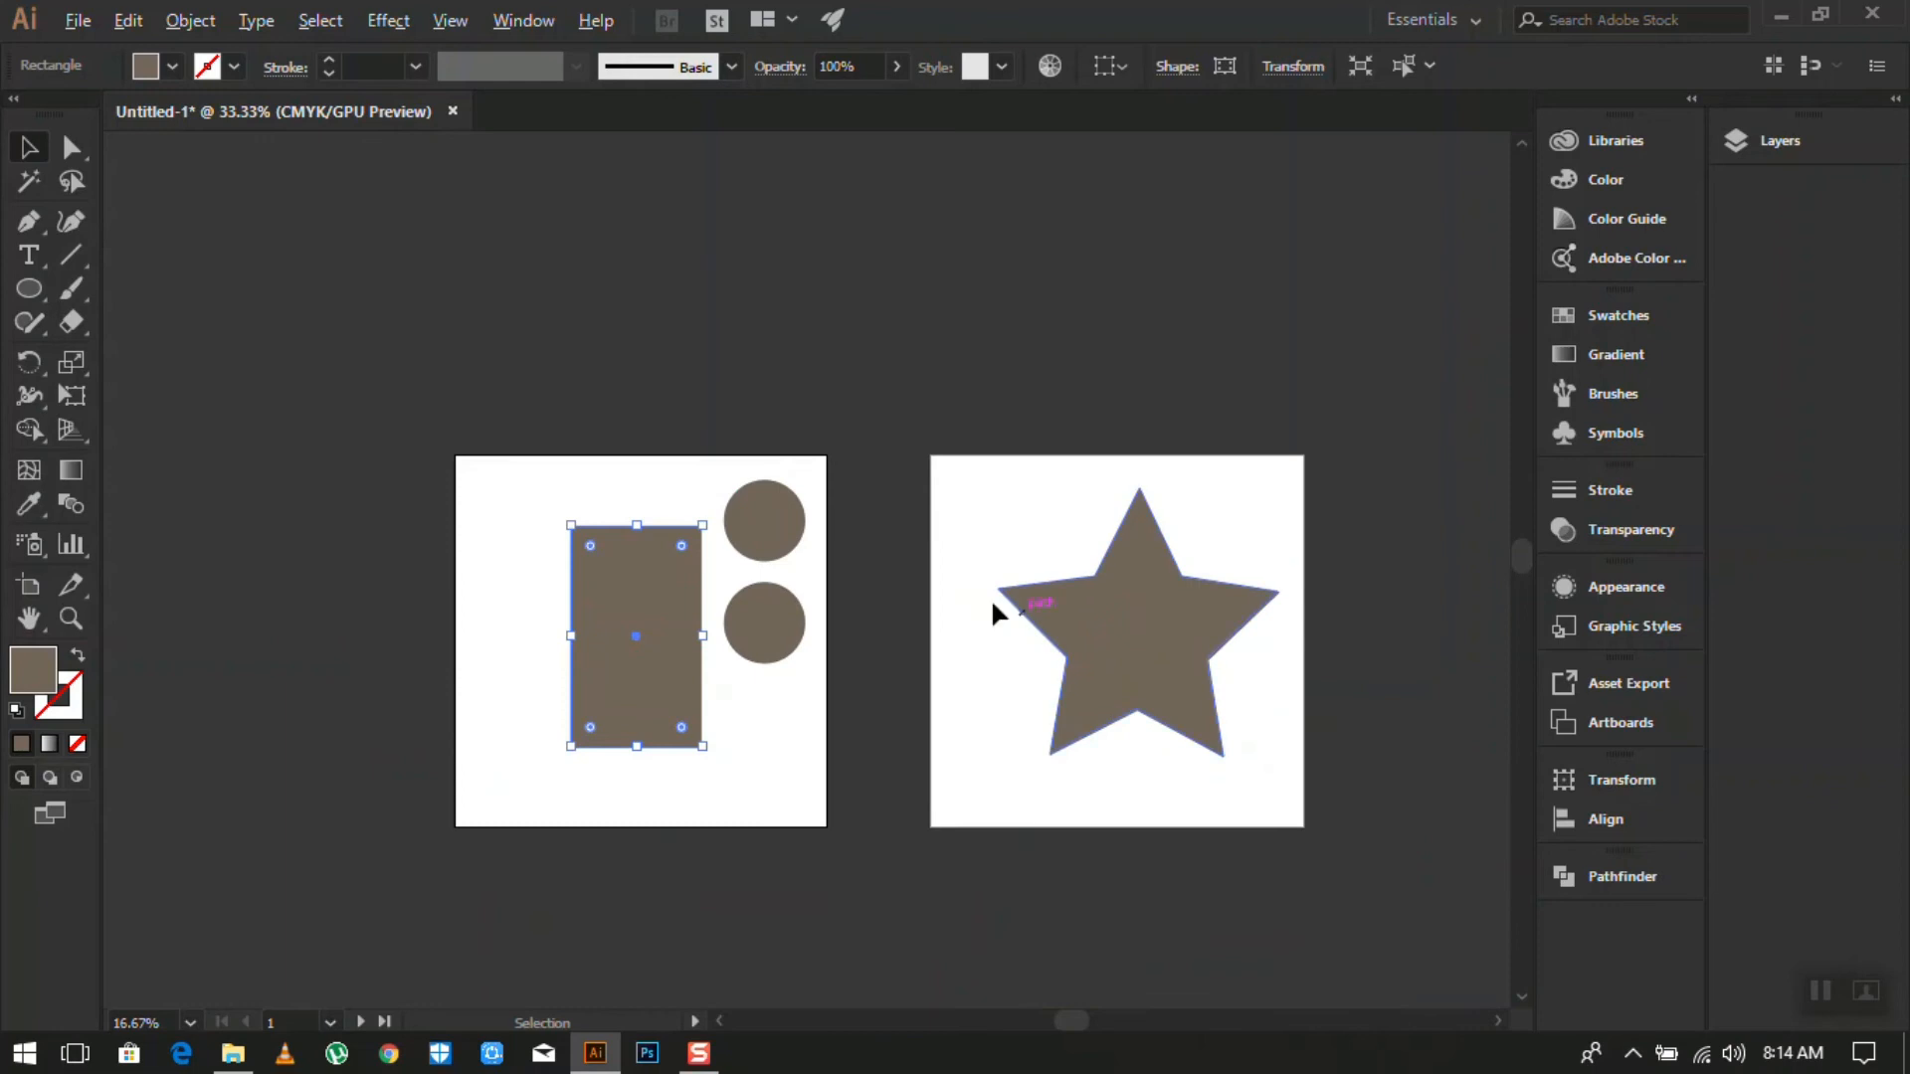
scroll(1166, 617, "up", 1)
scroll(1206, 625, "down", 1)
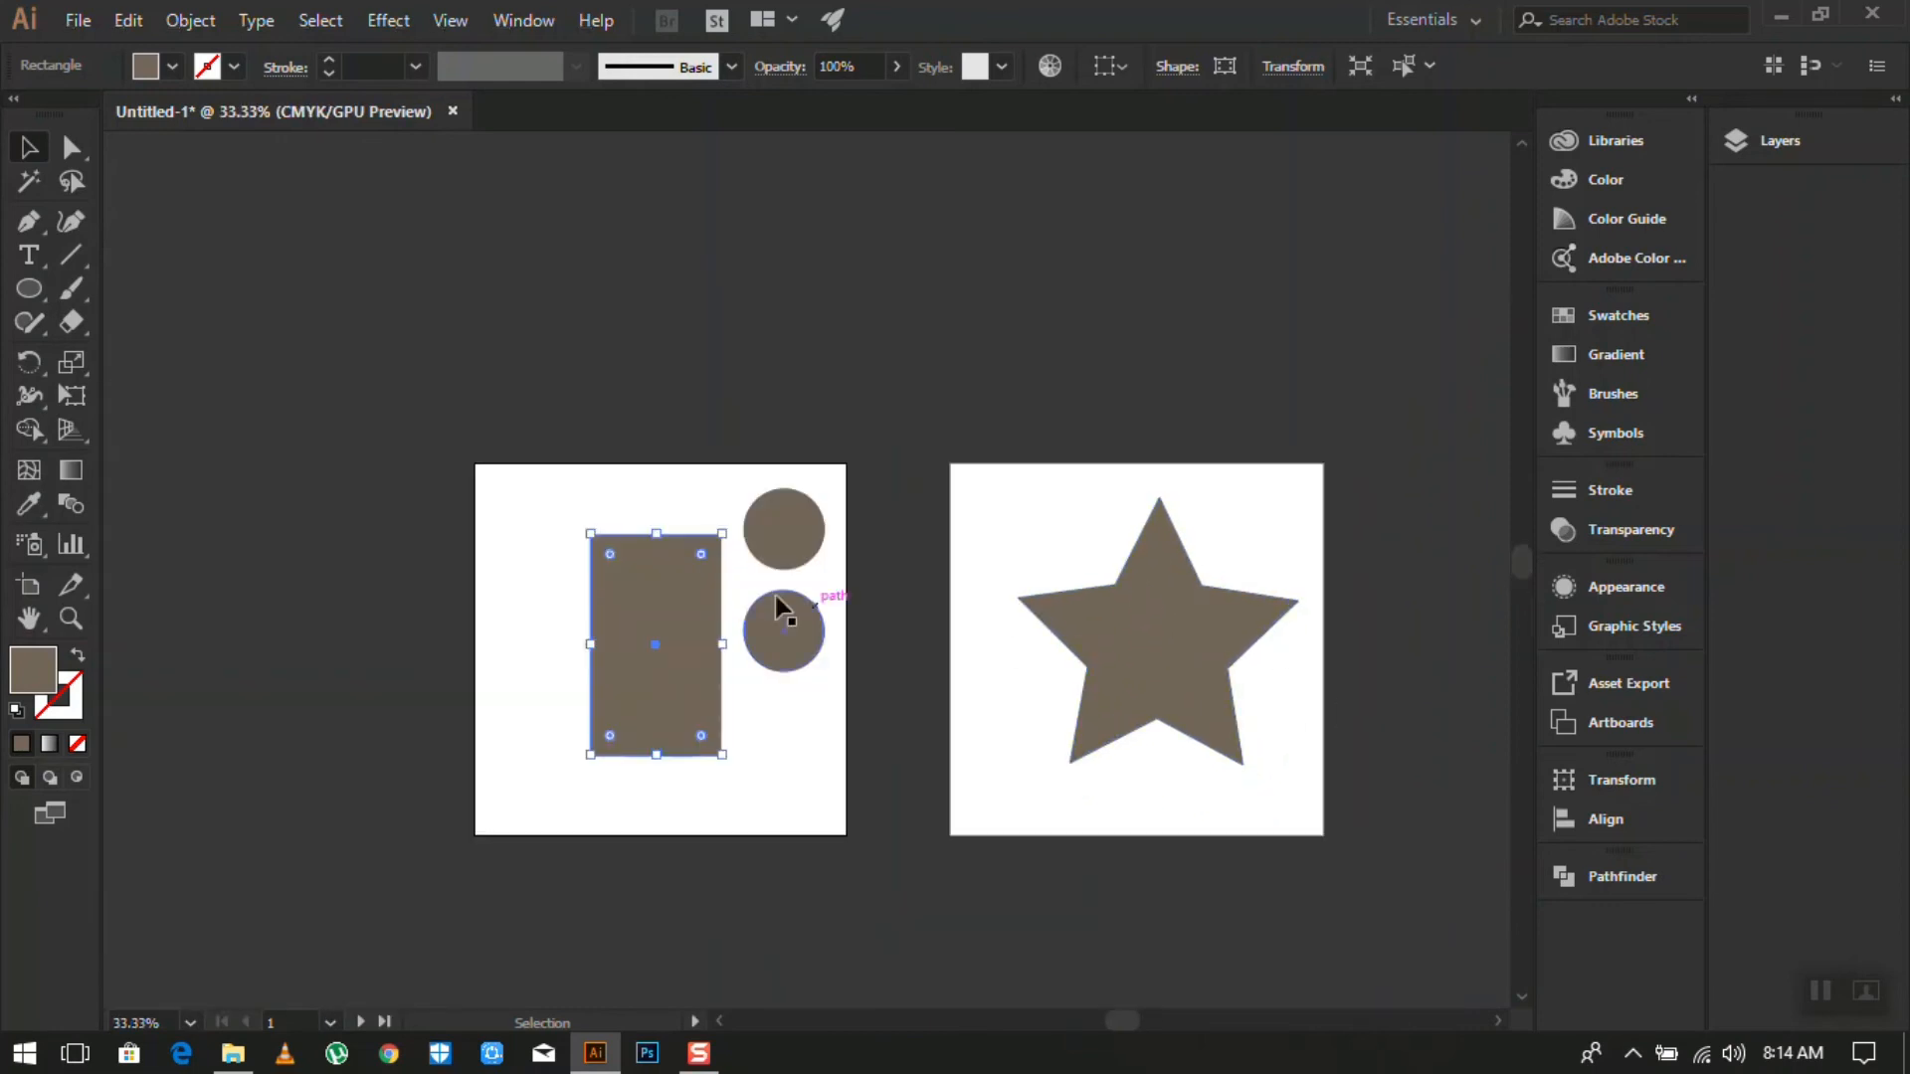
scroll(801, 527, "up", 2)
scroll(507, 576, "down", 3)
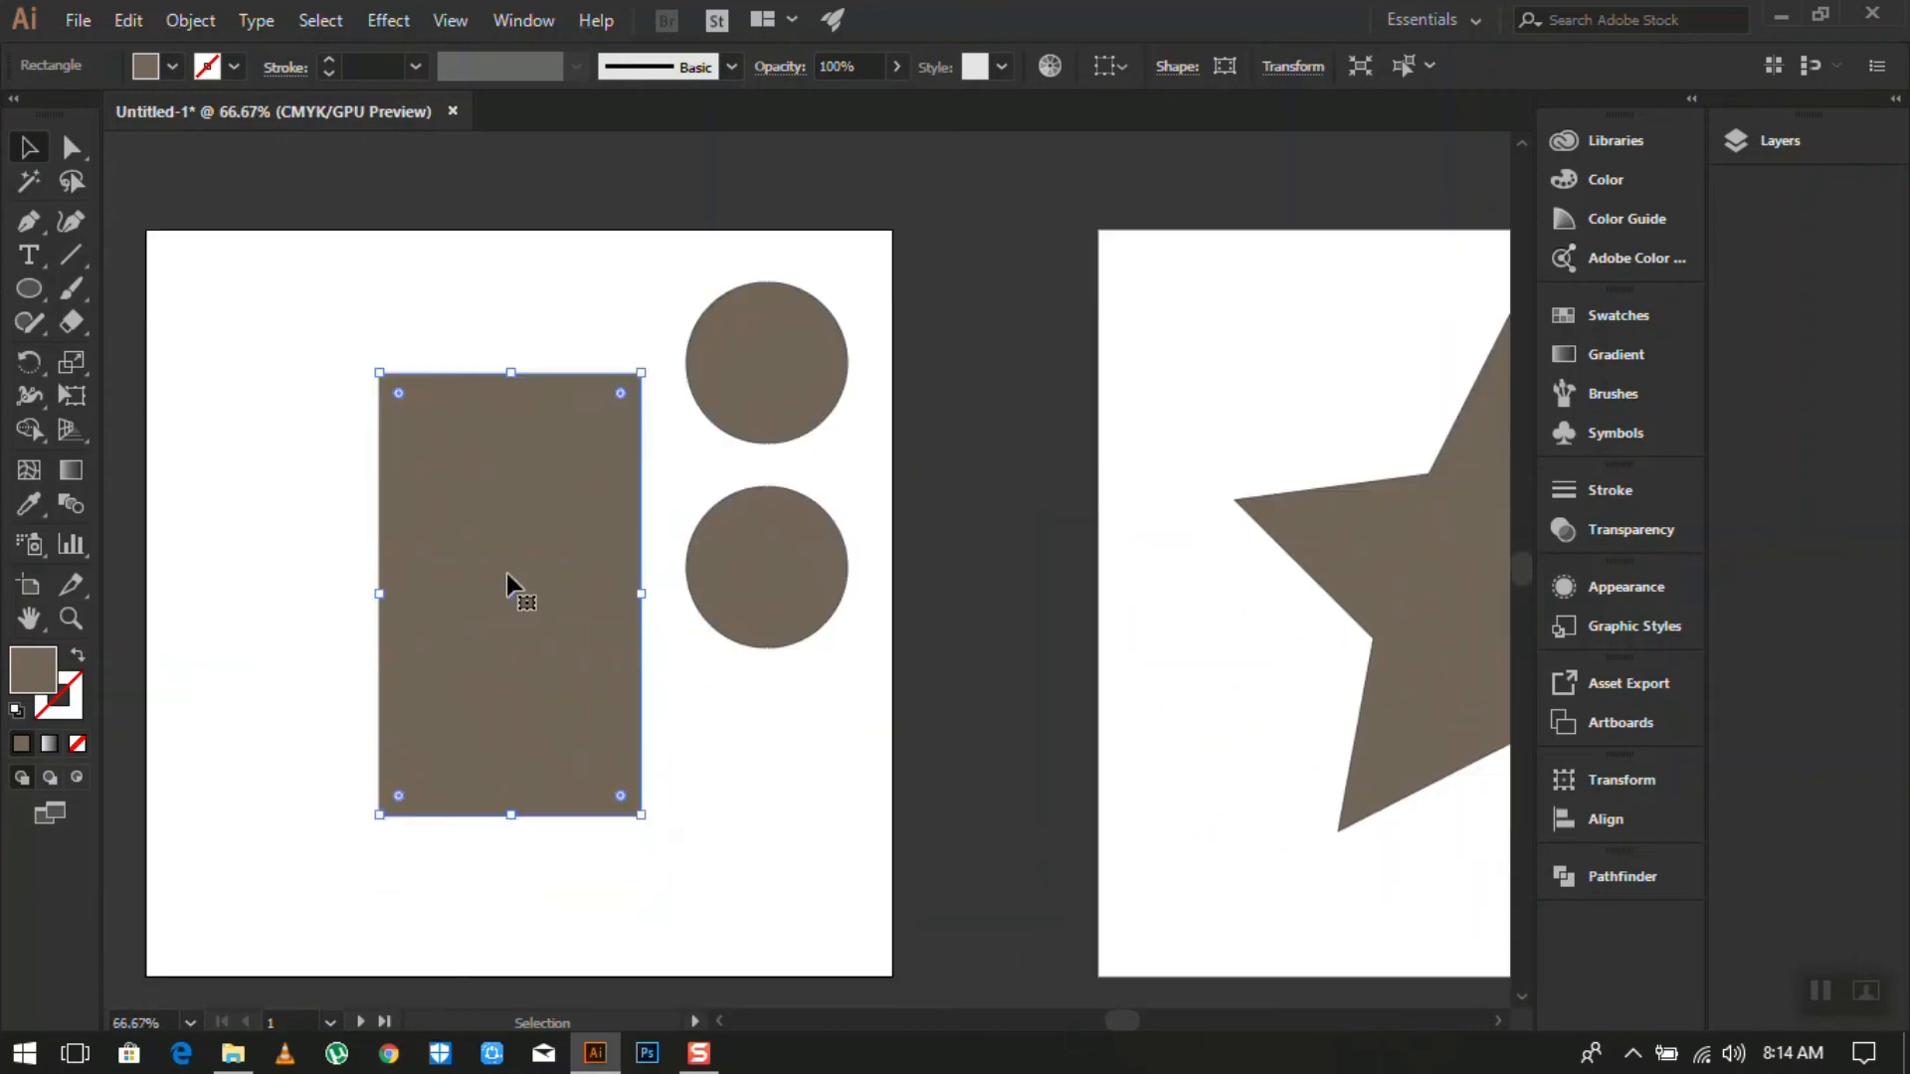
scroll(492, 487, "down", 2)
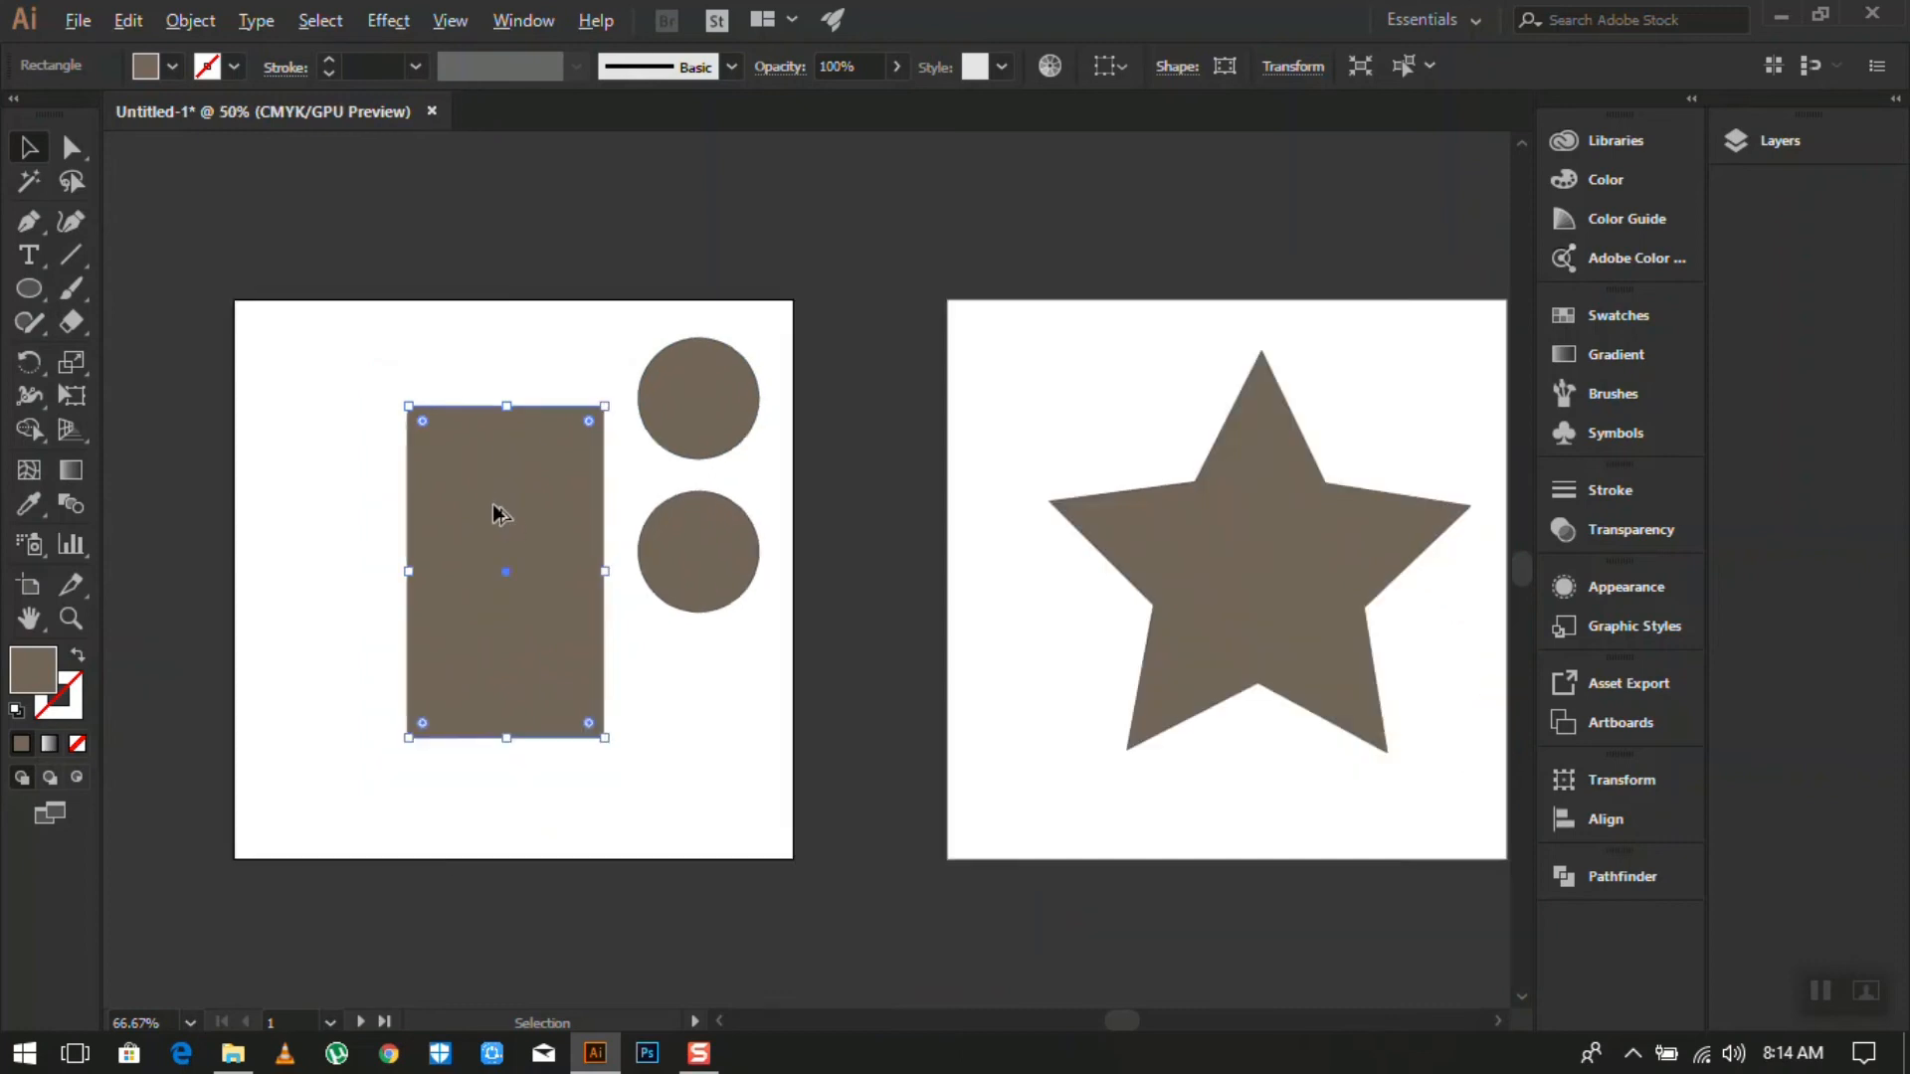
scroll(995, 597, "up", 2)
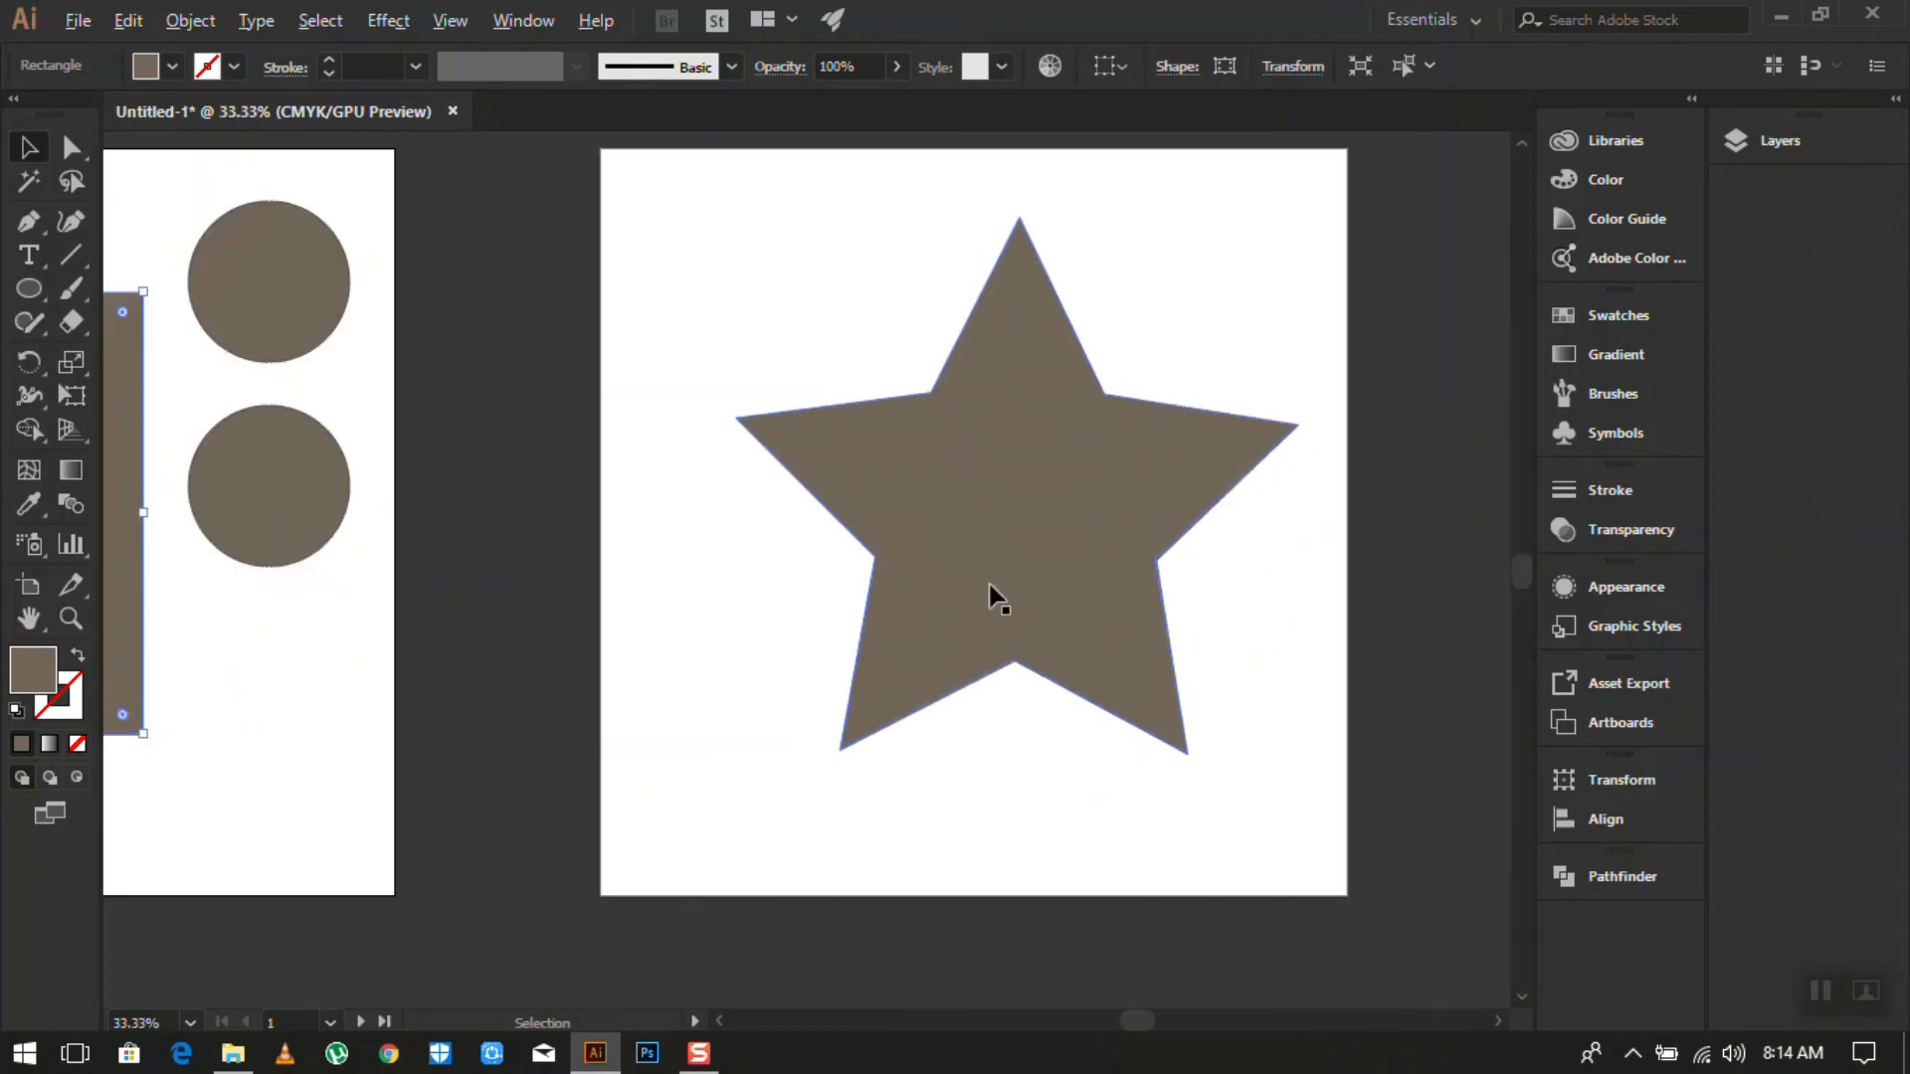
scroll(910, 572, "down", 1)
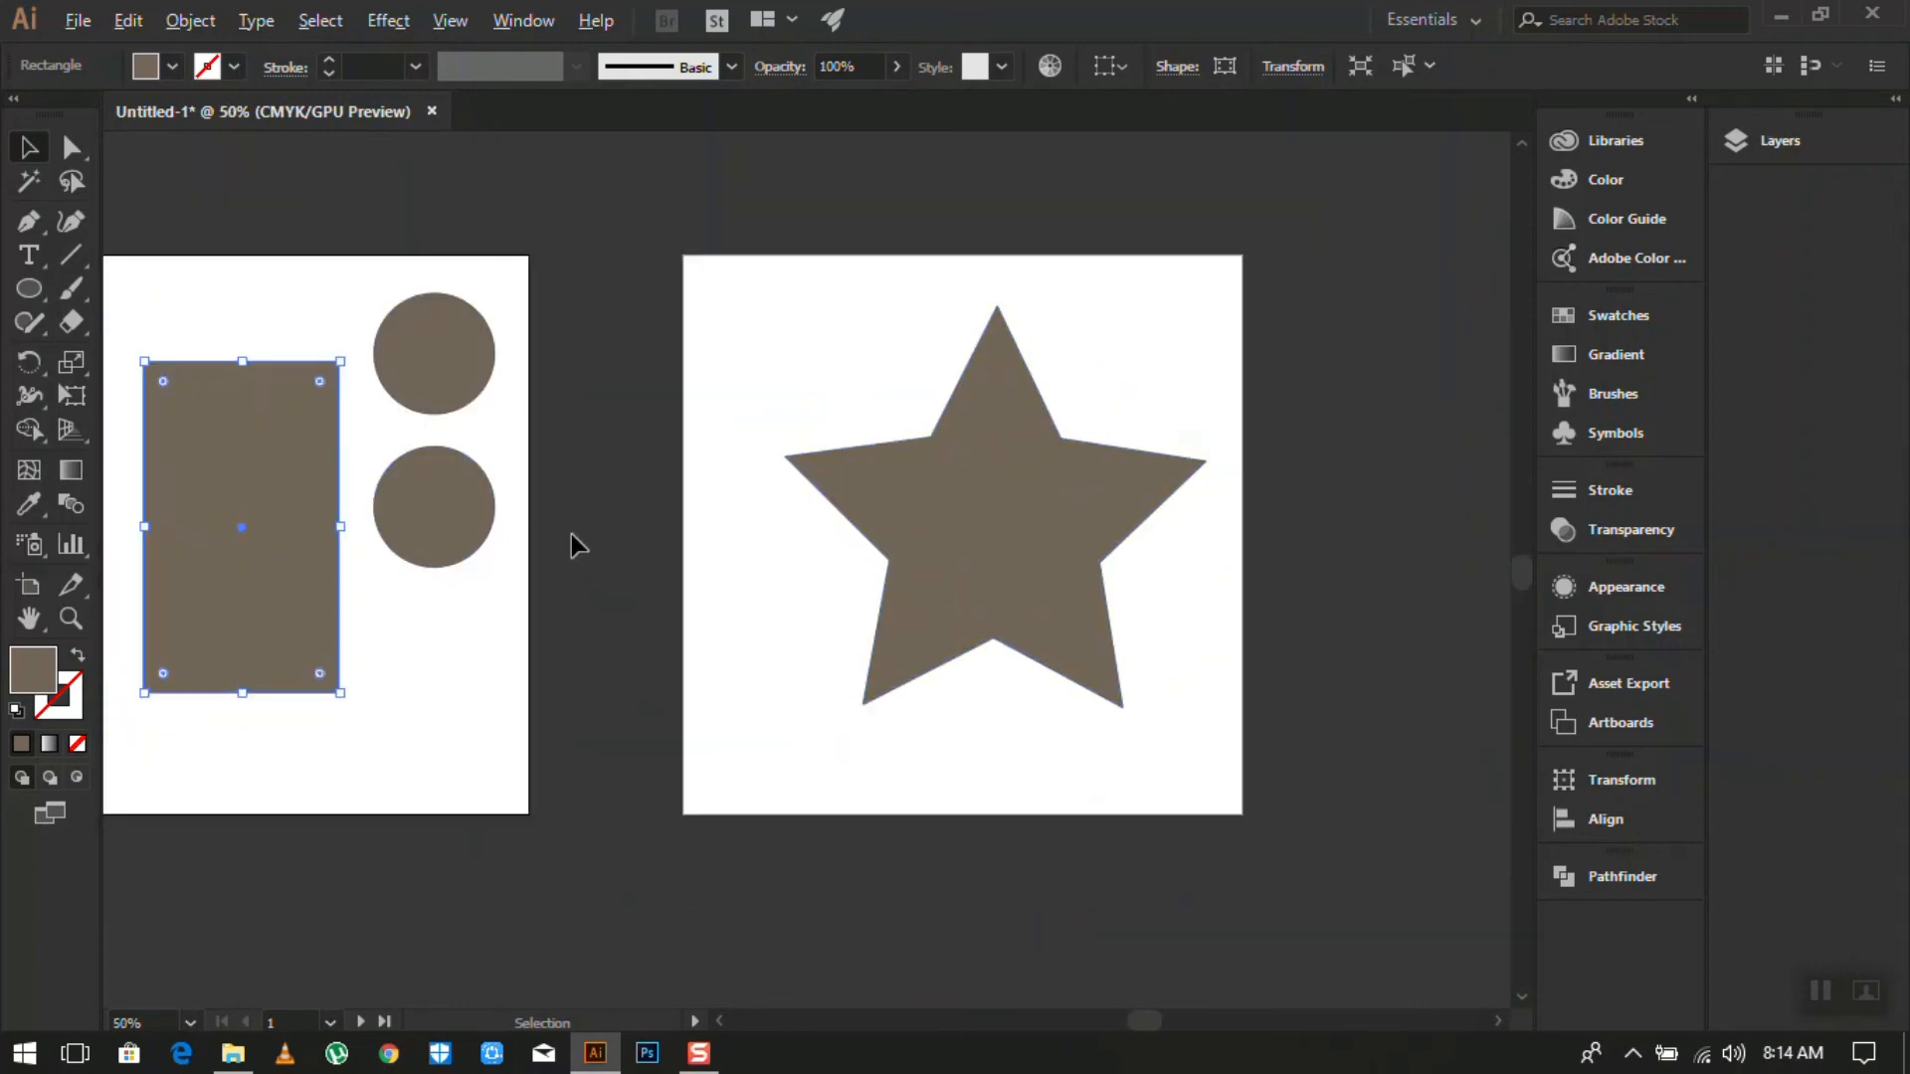
scroll(567, 542, "down", 1)
scroll(554, 563, "down", 3)
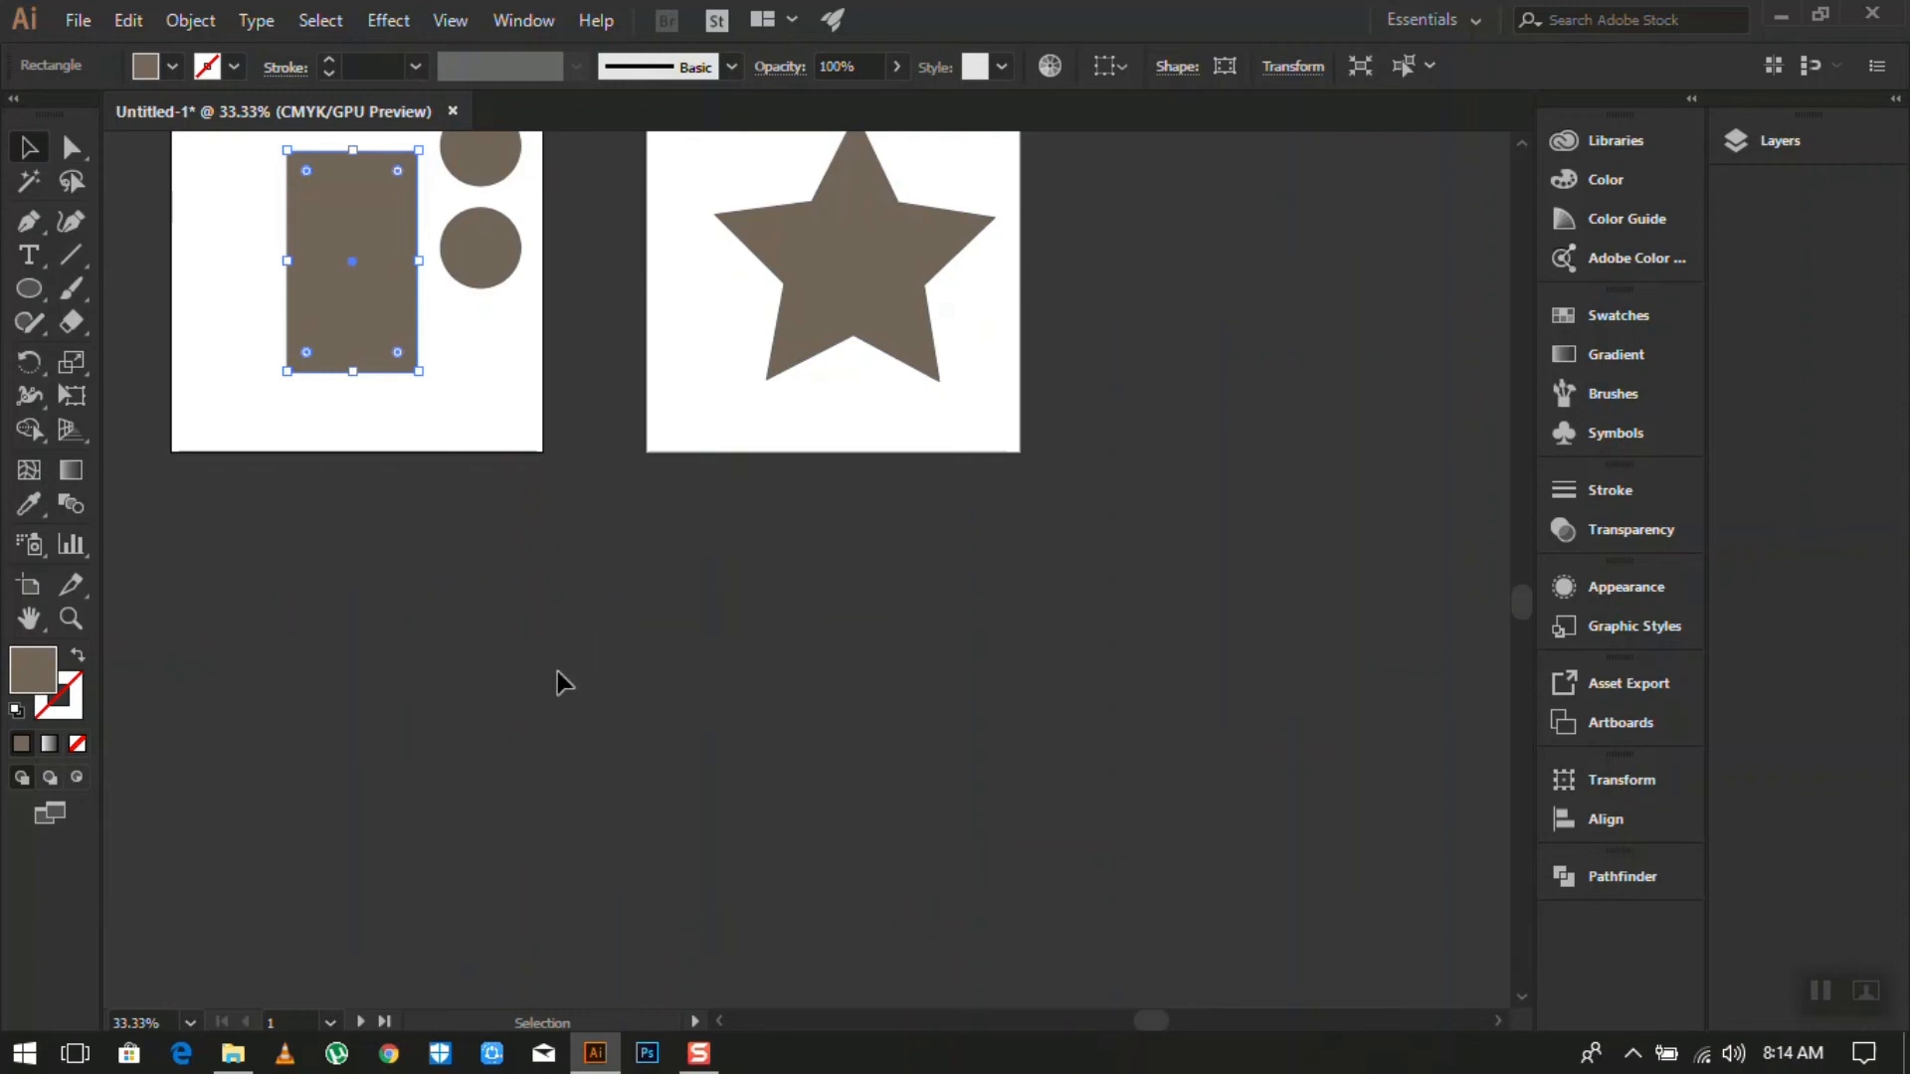
scroll(285, 497, "up", 1)
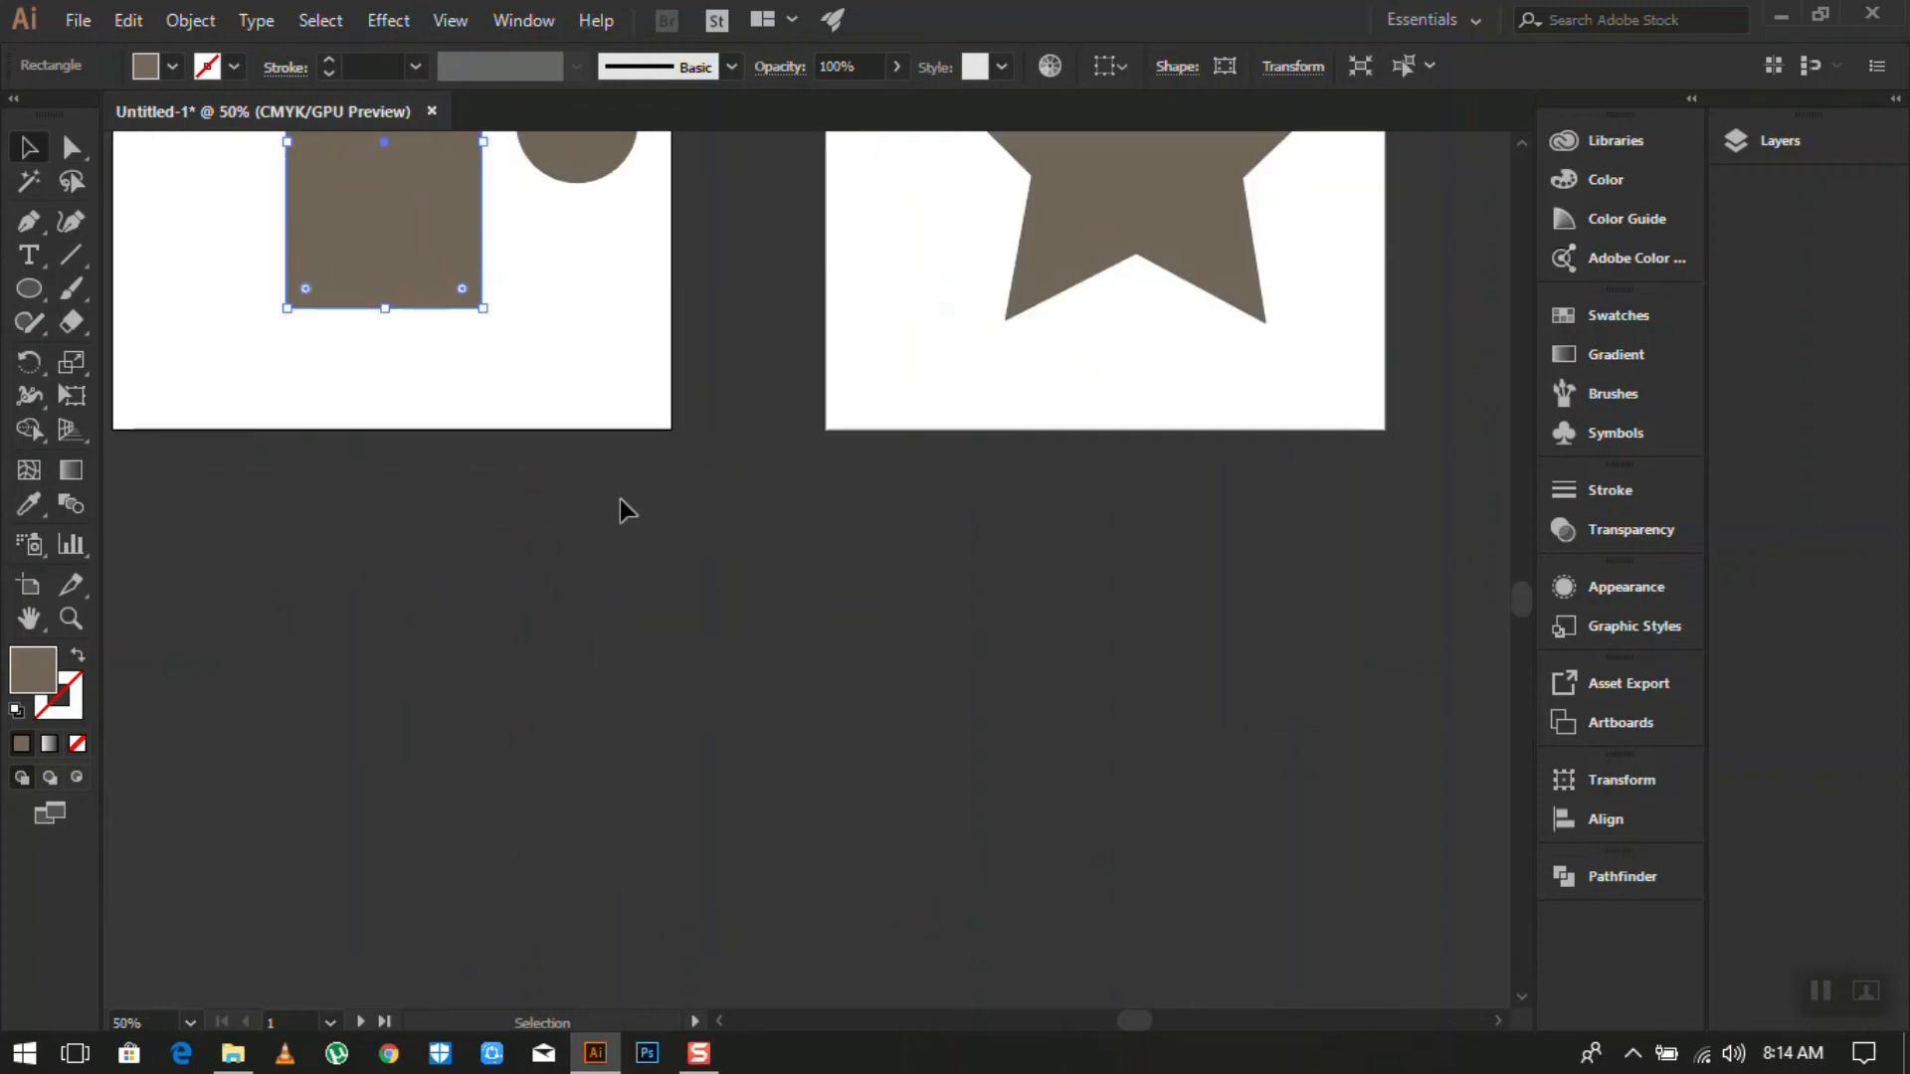
scroll(619, 499, "up", 5)
scroll(625, 512, "down", 1)
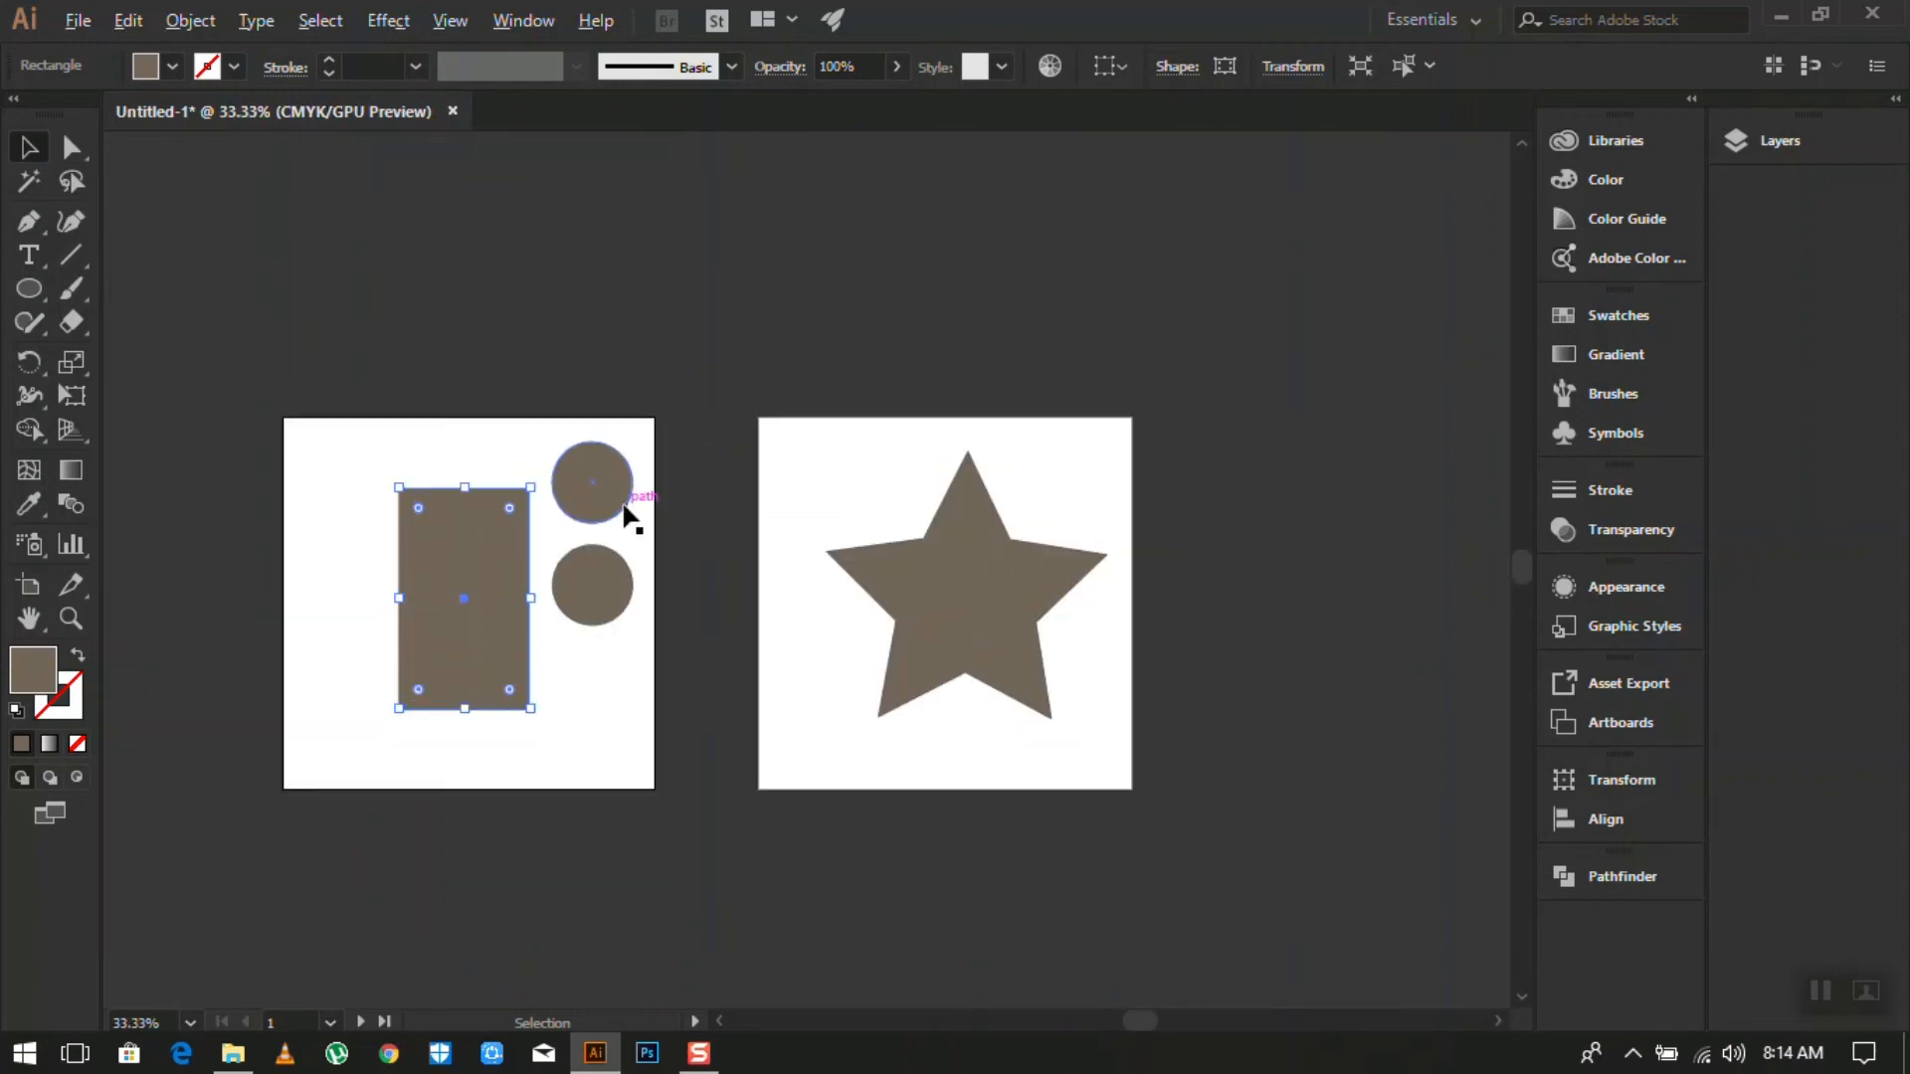
scroll(425, 542, "up", 1)
scroll(791, 543, "down", 1)
scroll(791, 546, "down", 1)
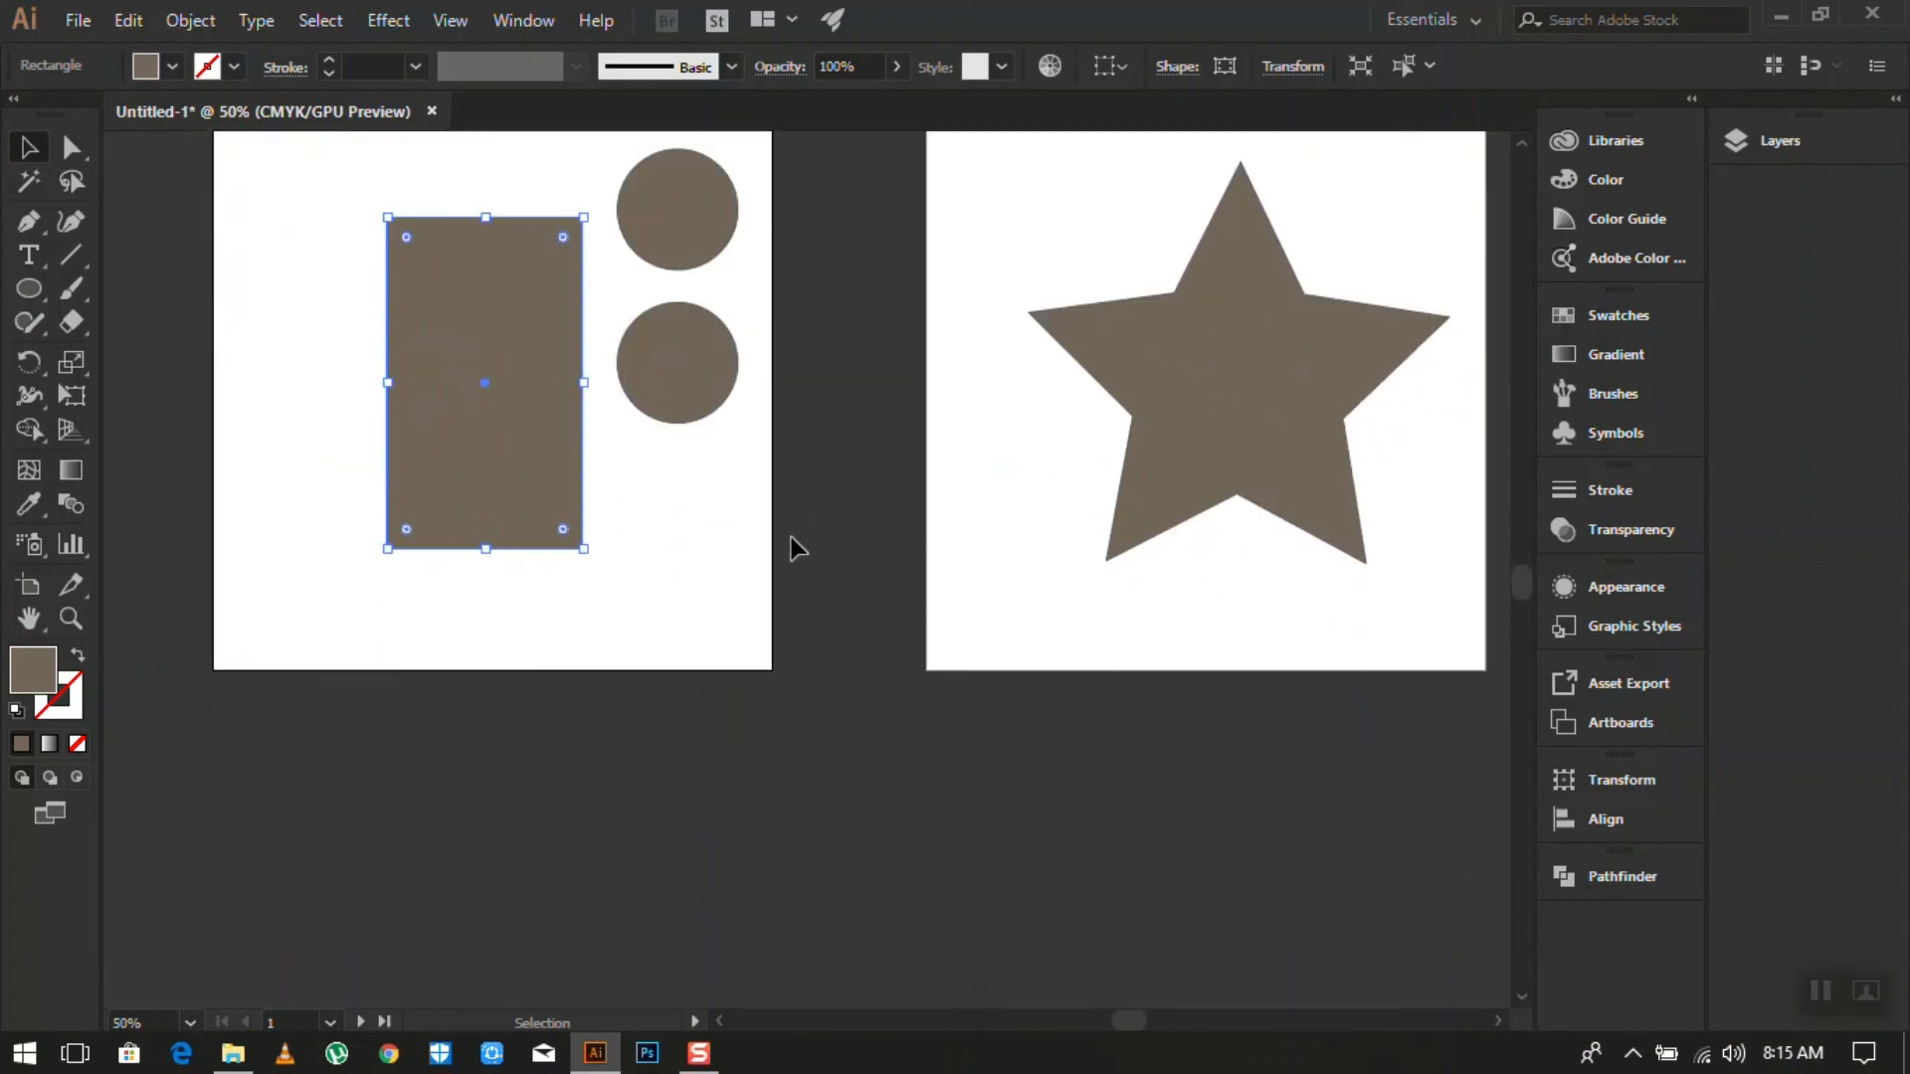
scroll(790, 546, "up", 1)
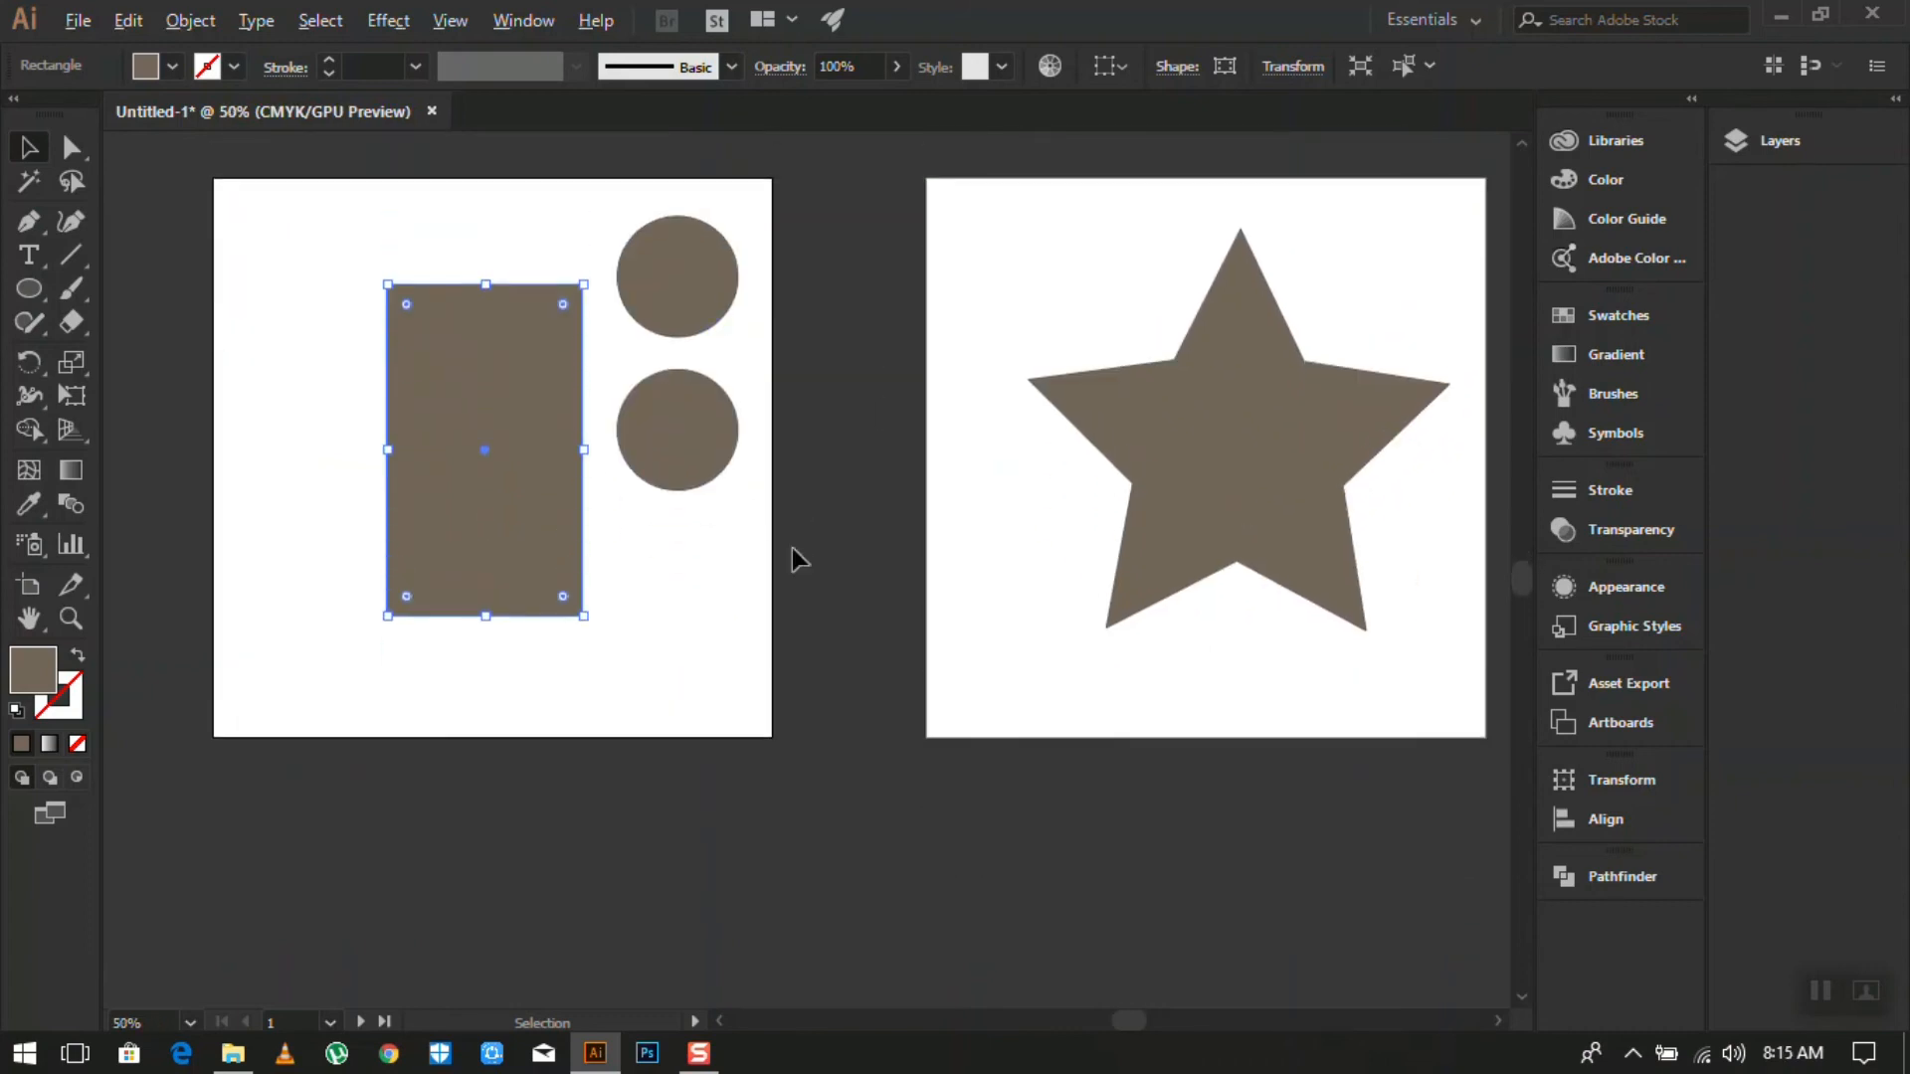
scroll(1202, 567, "up", 1)
scroll(700, 474, "down", 2)
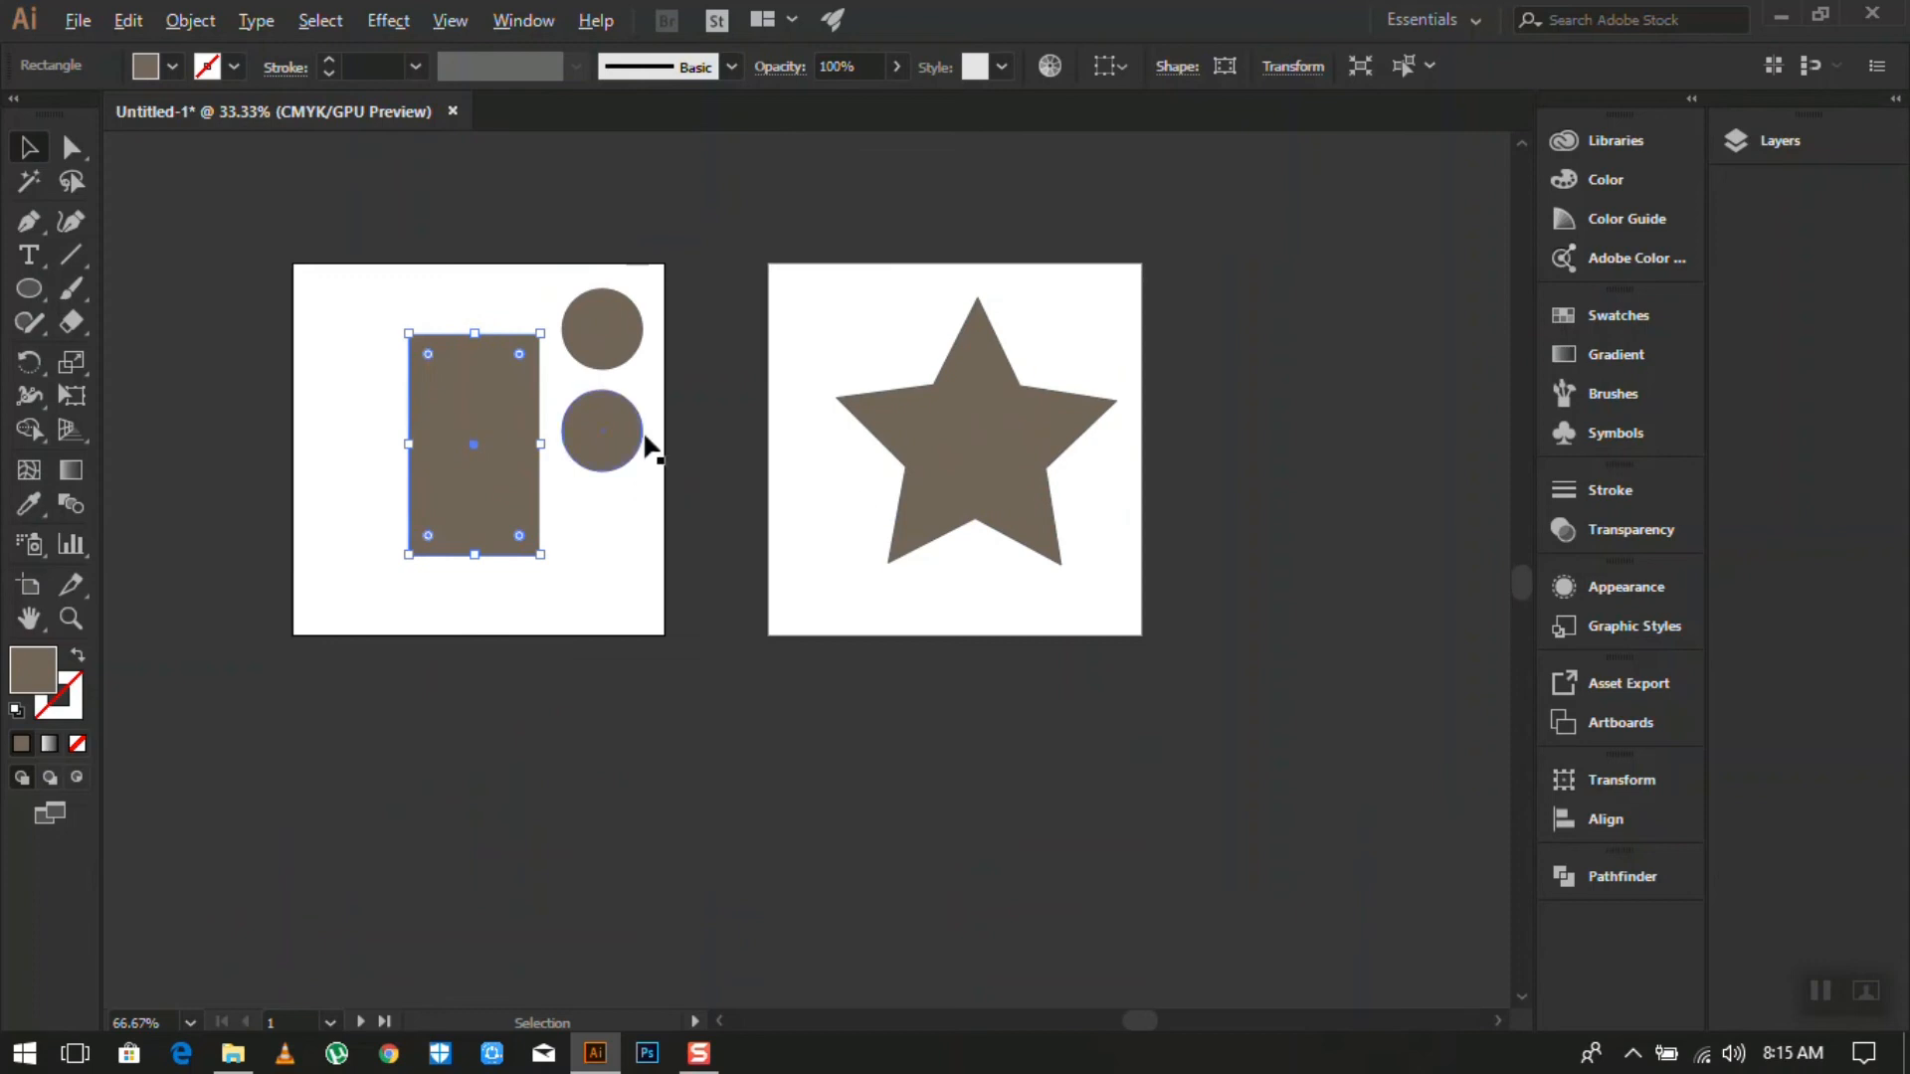
scroll(702, 421, "up", 1)
scroll(257, 481, "down", 2)
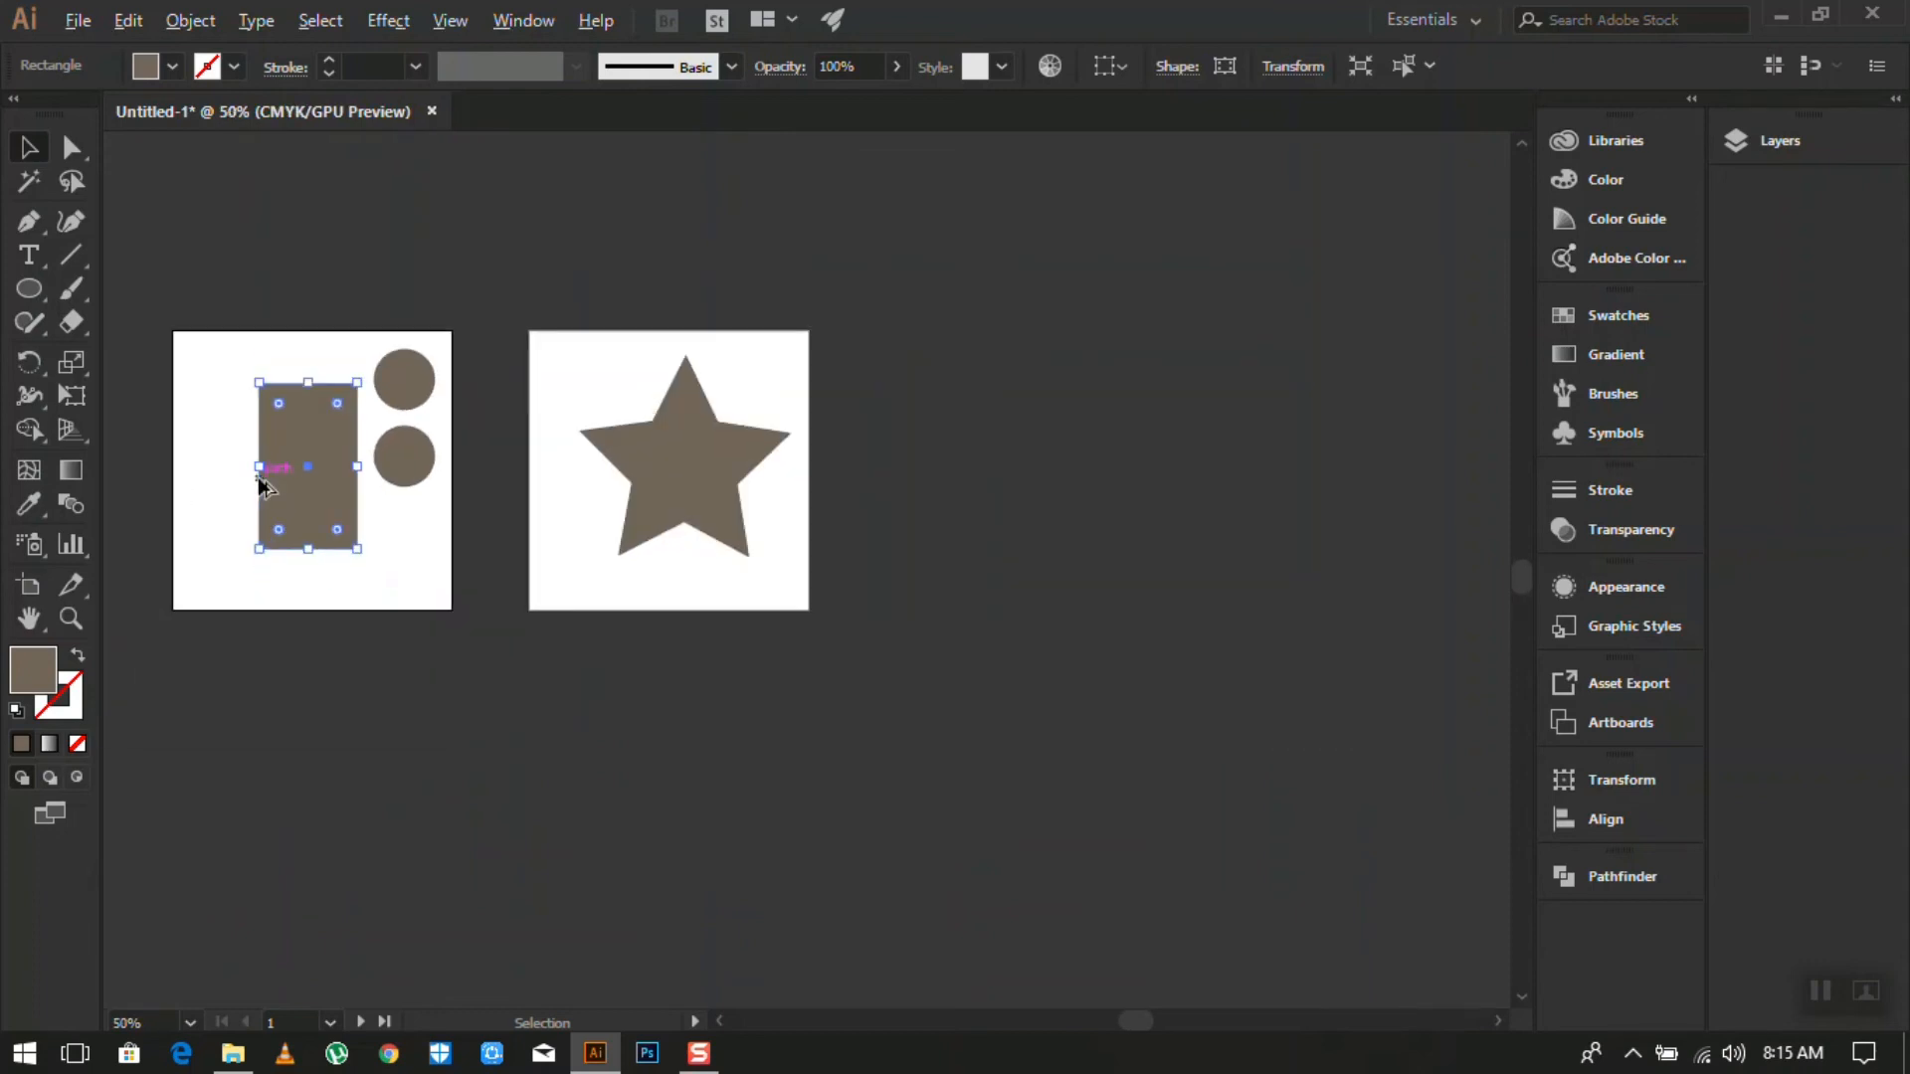
scroll(199, 443, "up", 3)
scroll(746, 471, "down", 1)
scroll(746, 484, "down", 1)
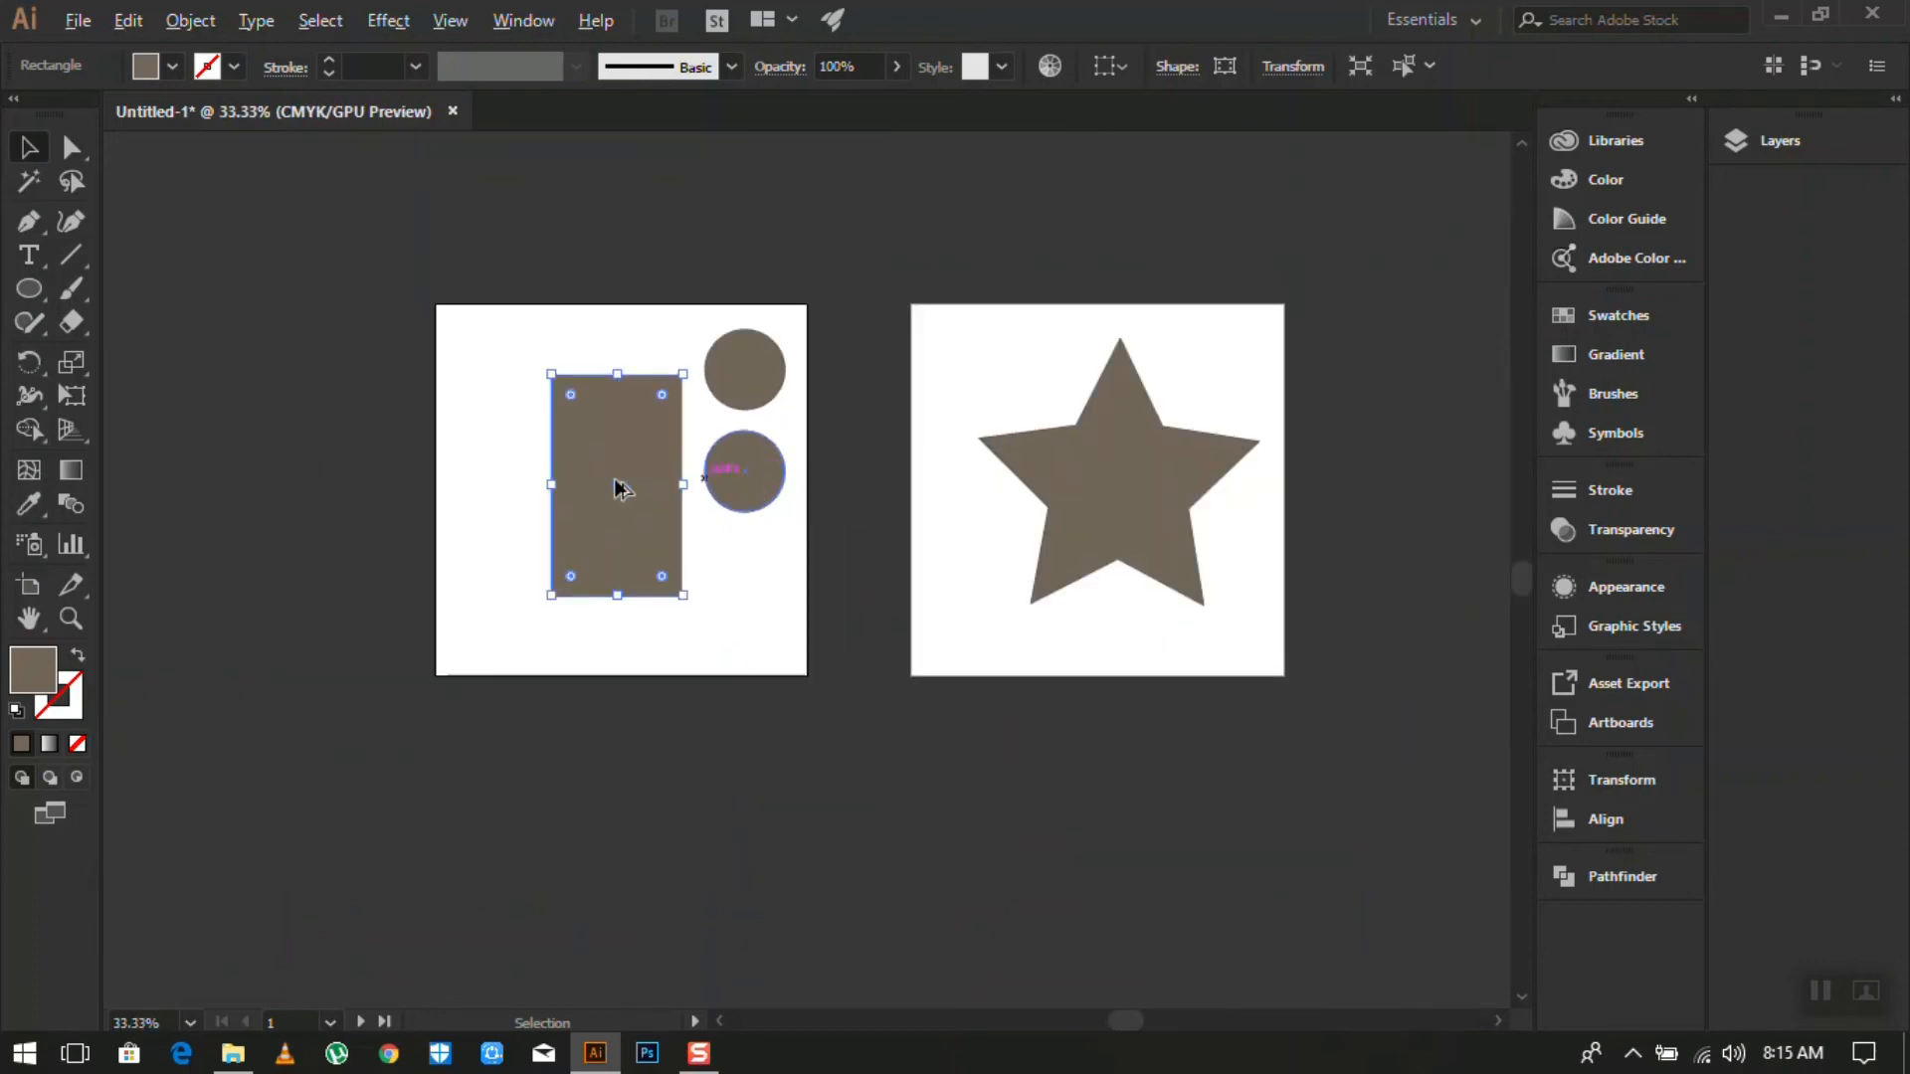
scroll(609, 491, "up", 2)
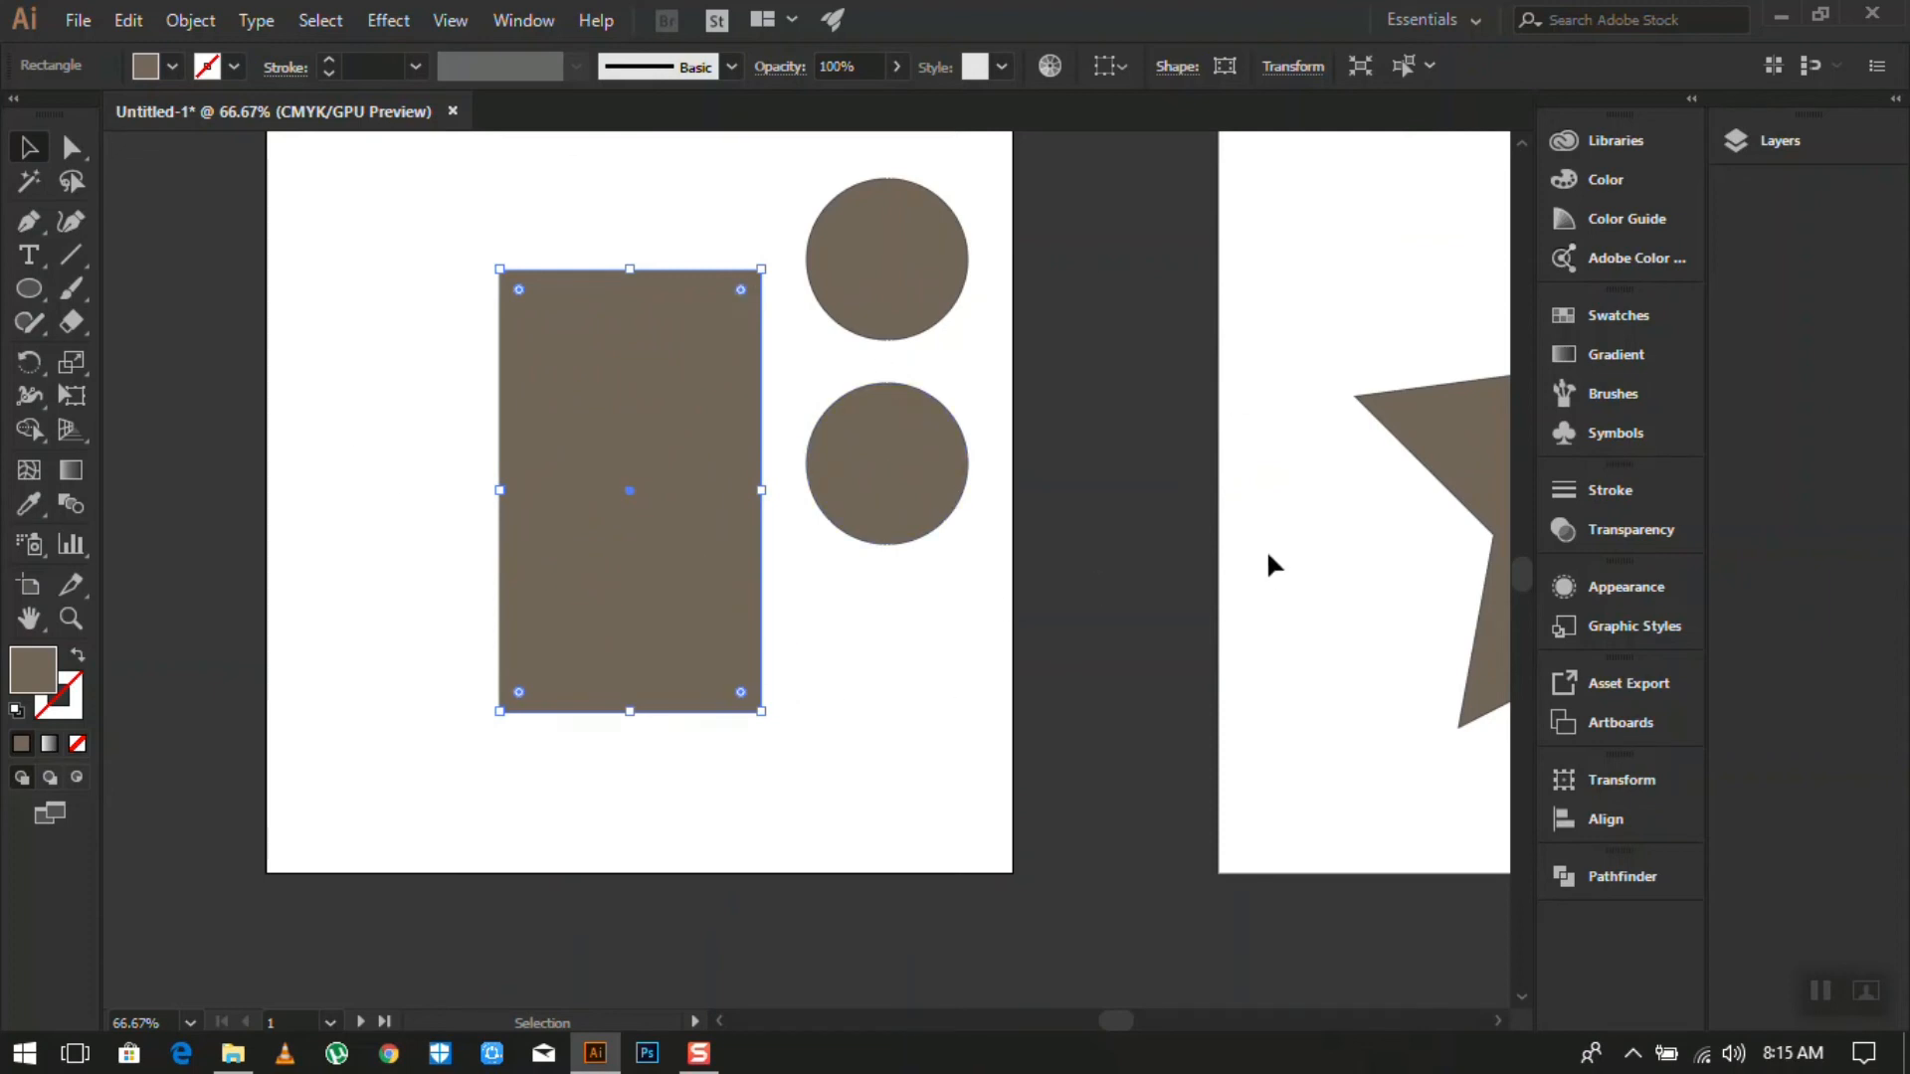
scroll(909, 478, "down", 2)
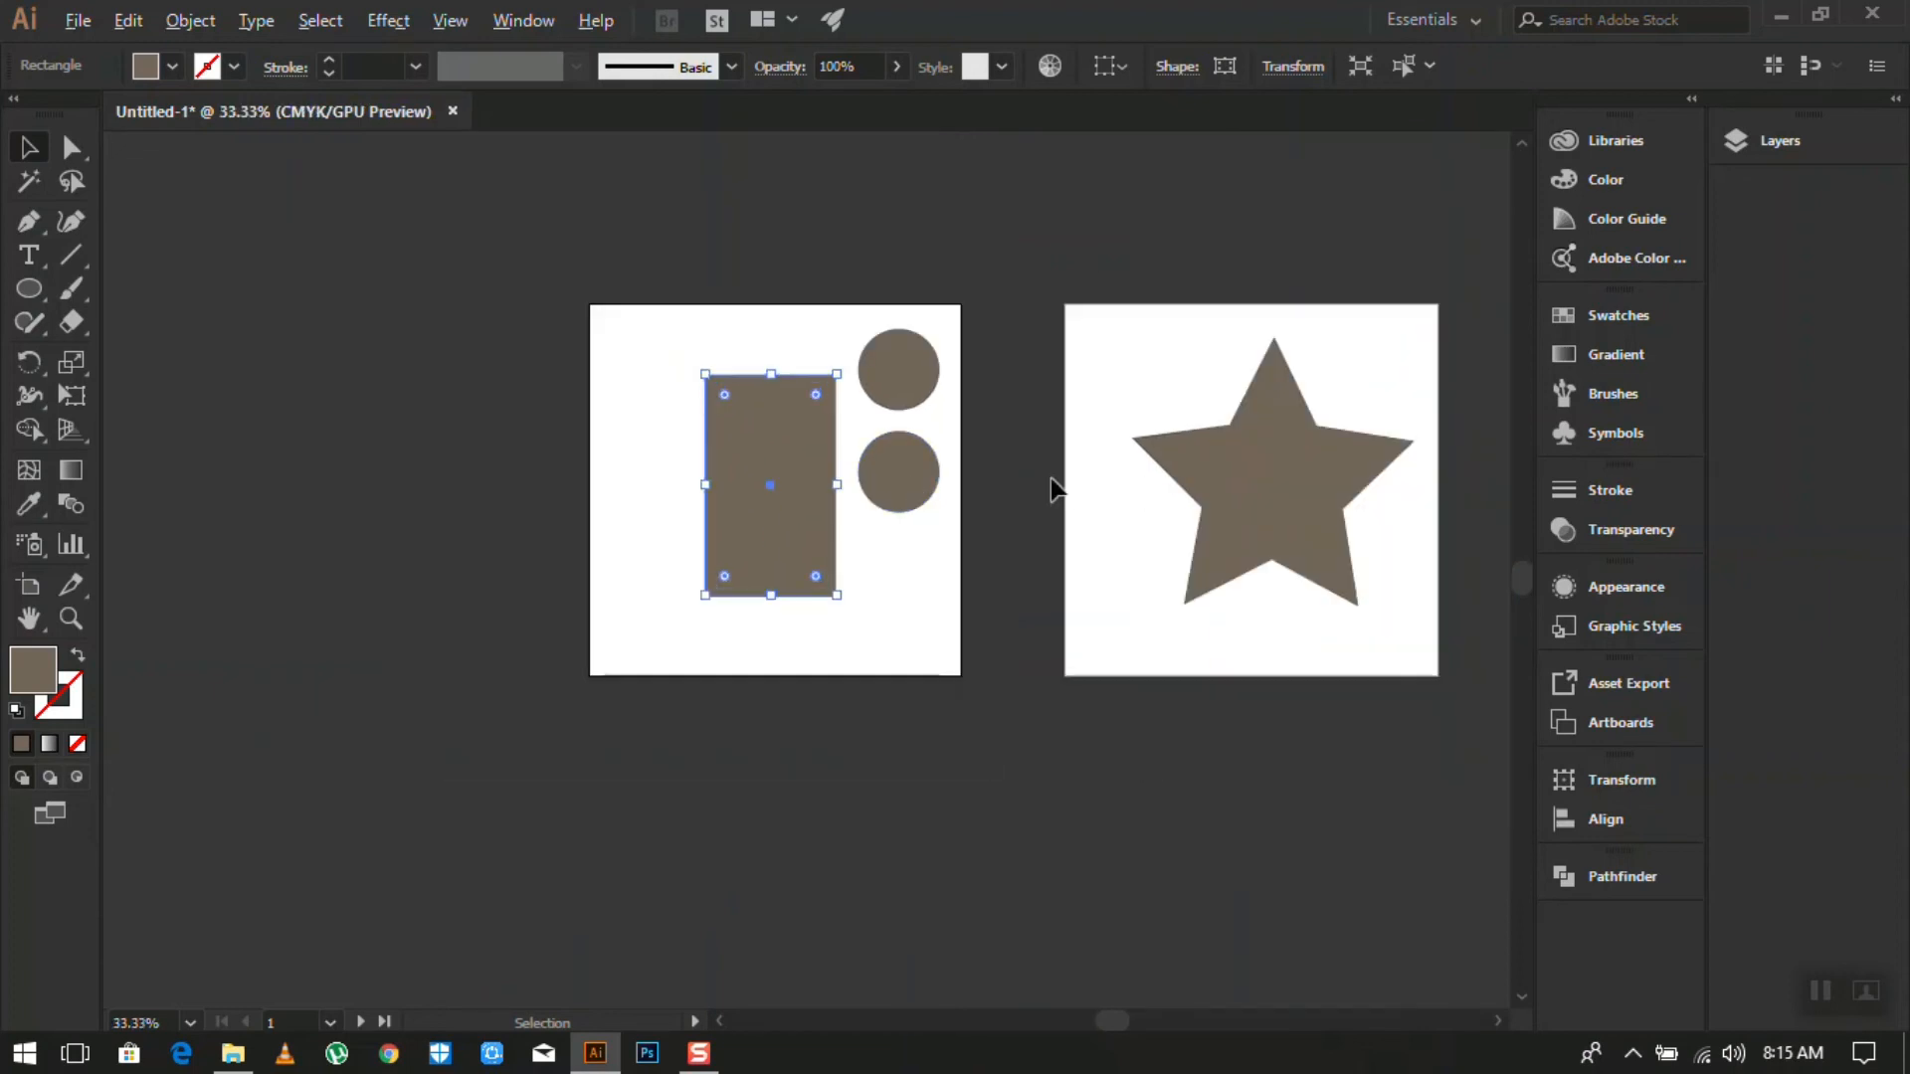
scroll(923, 476, "up", 1)
scroll(925, 487, "up", 2)
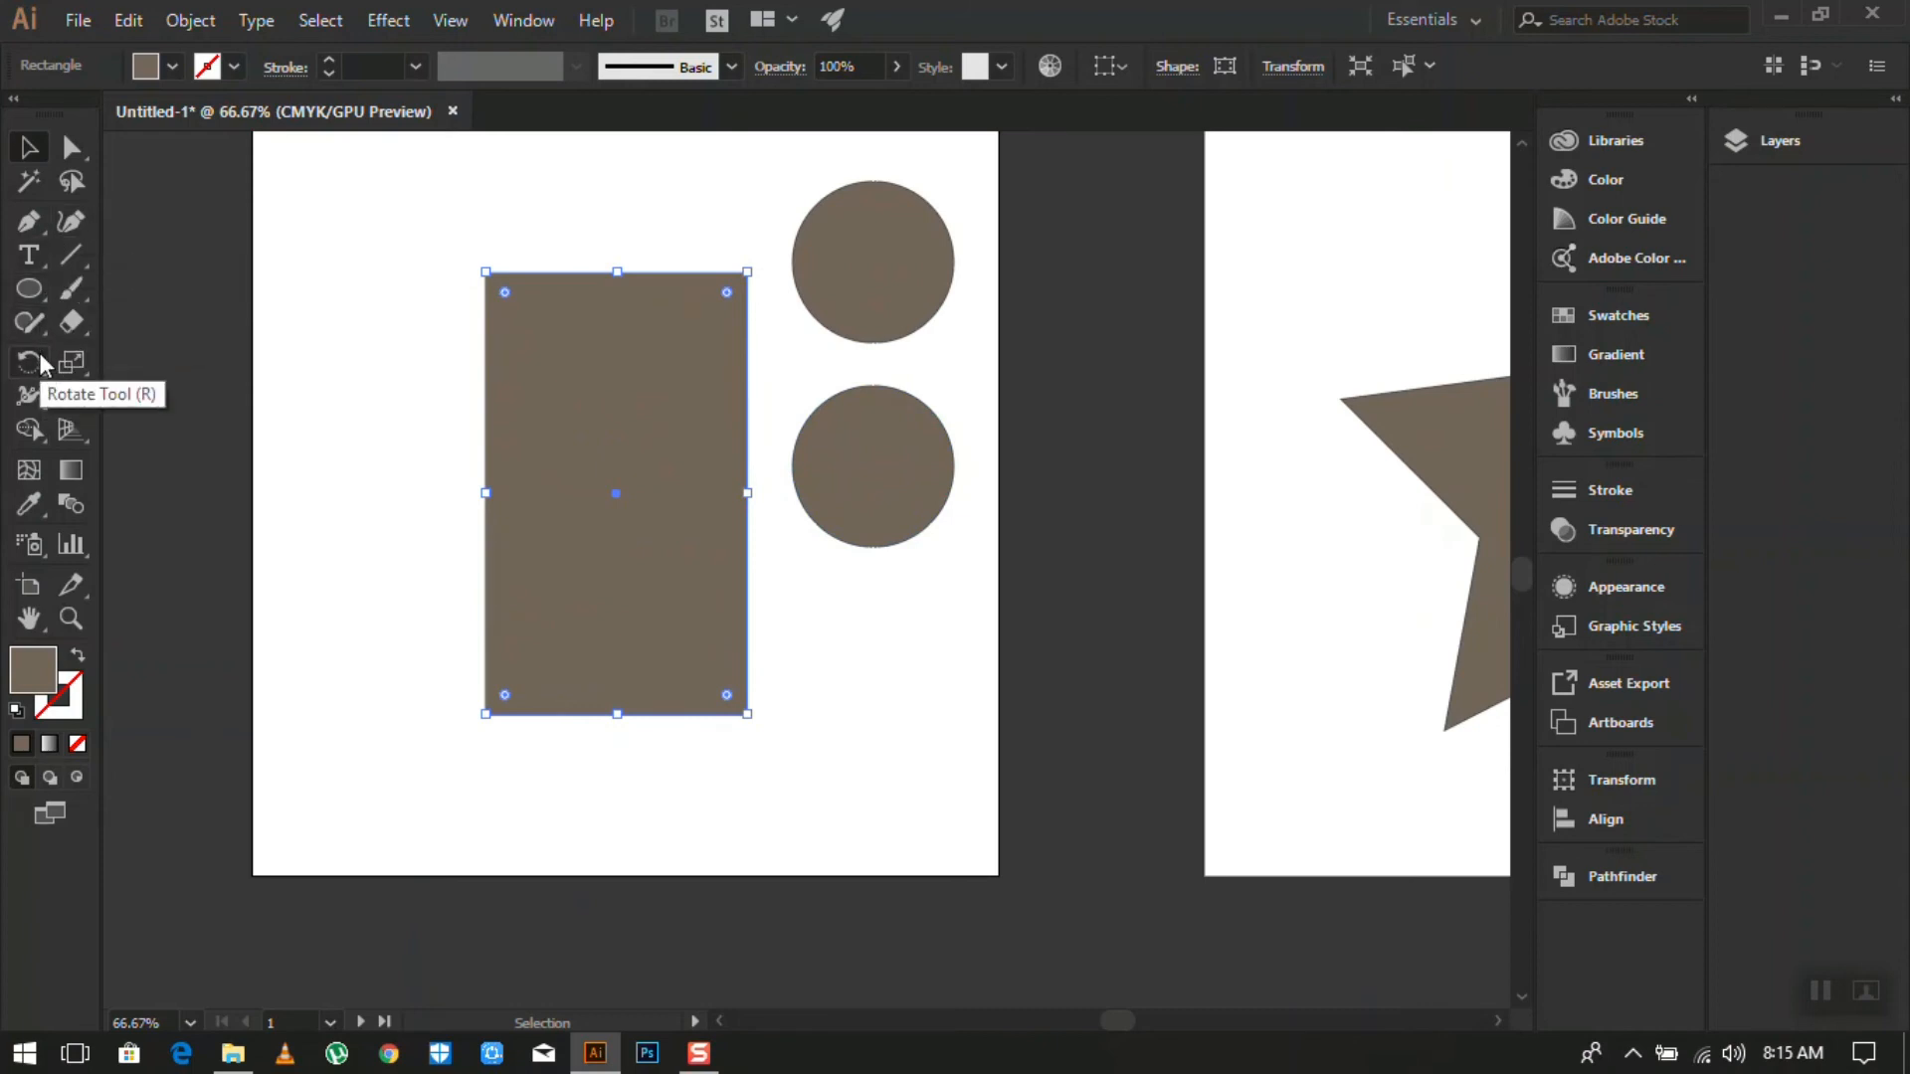
- Draw a large rectangle on the left artboard, rotate it about 20 degrees, and nudge it down-right
left_click(40, 288)
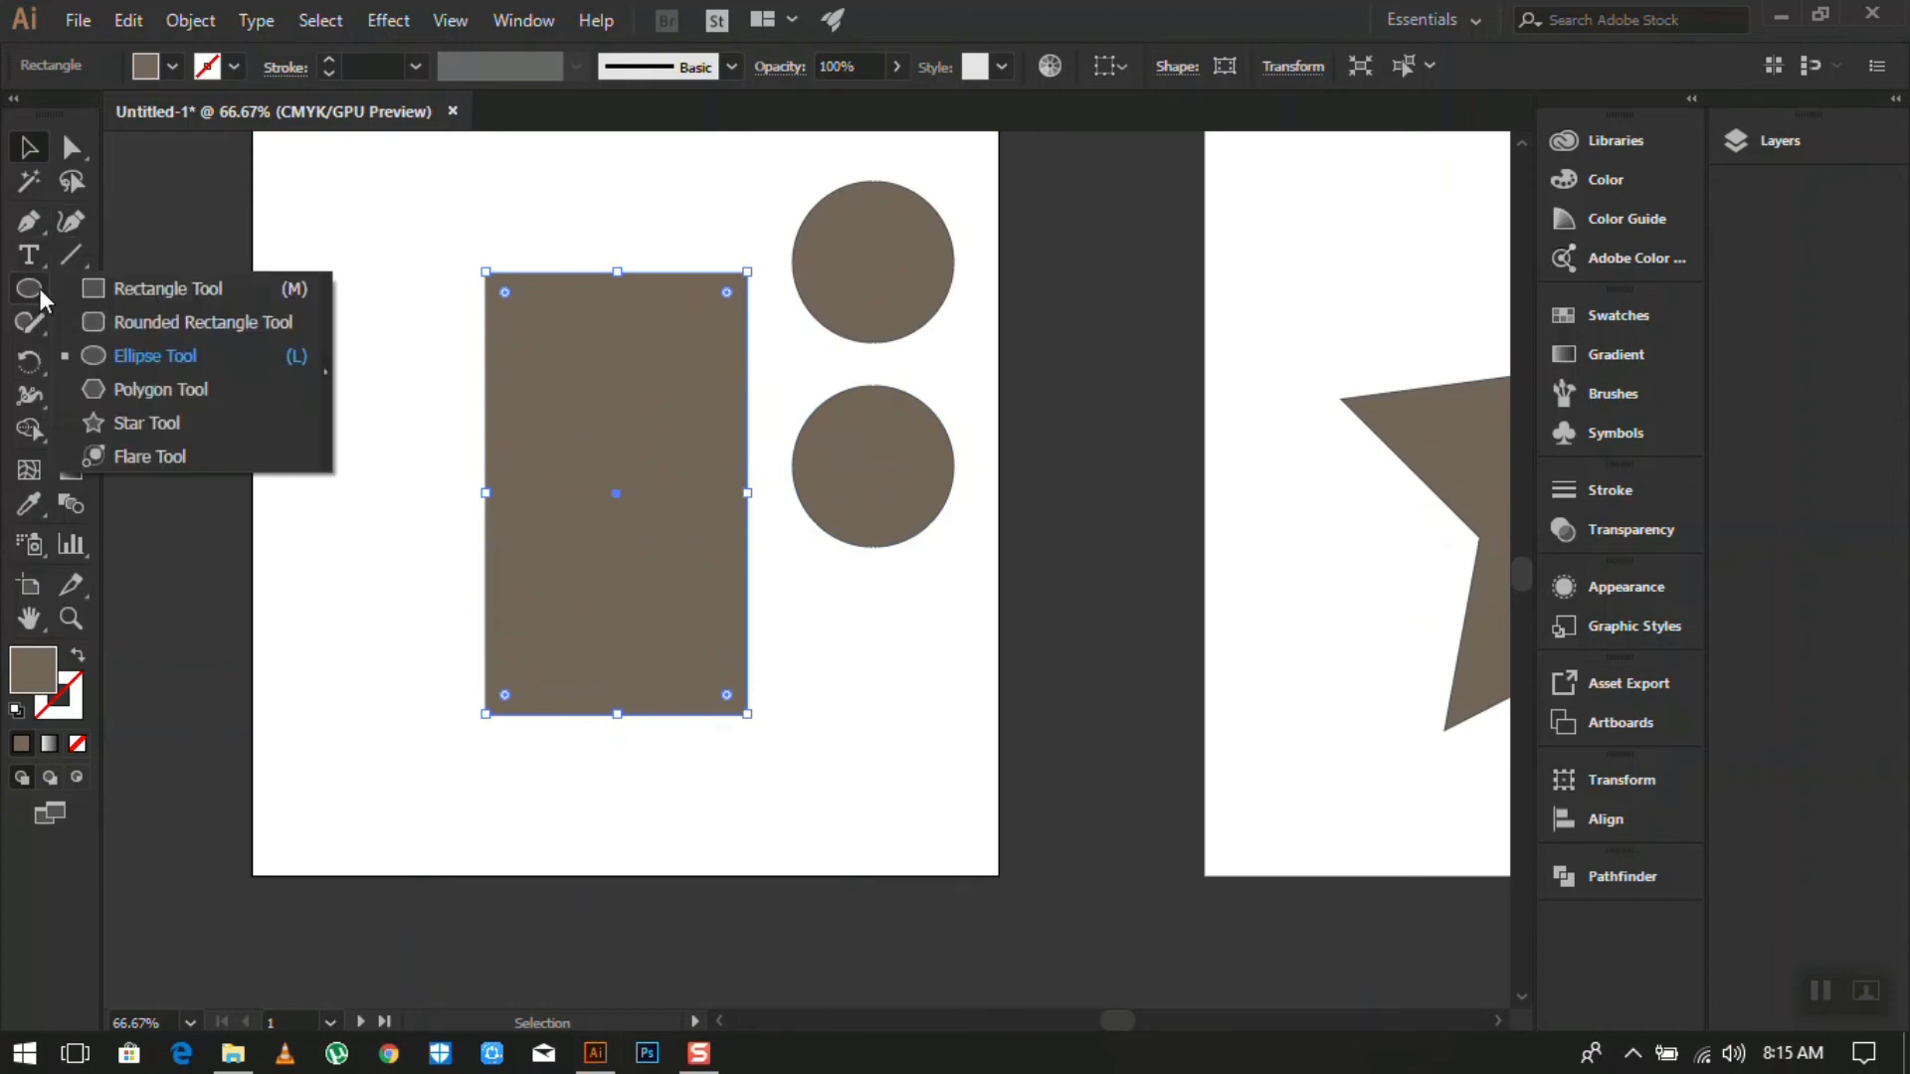
left_click(111, 291)
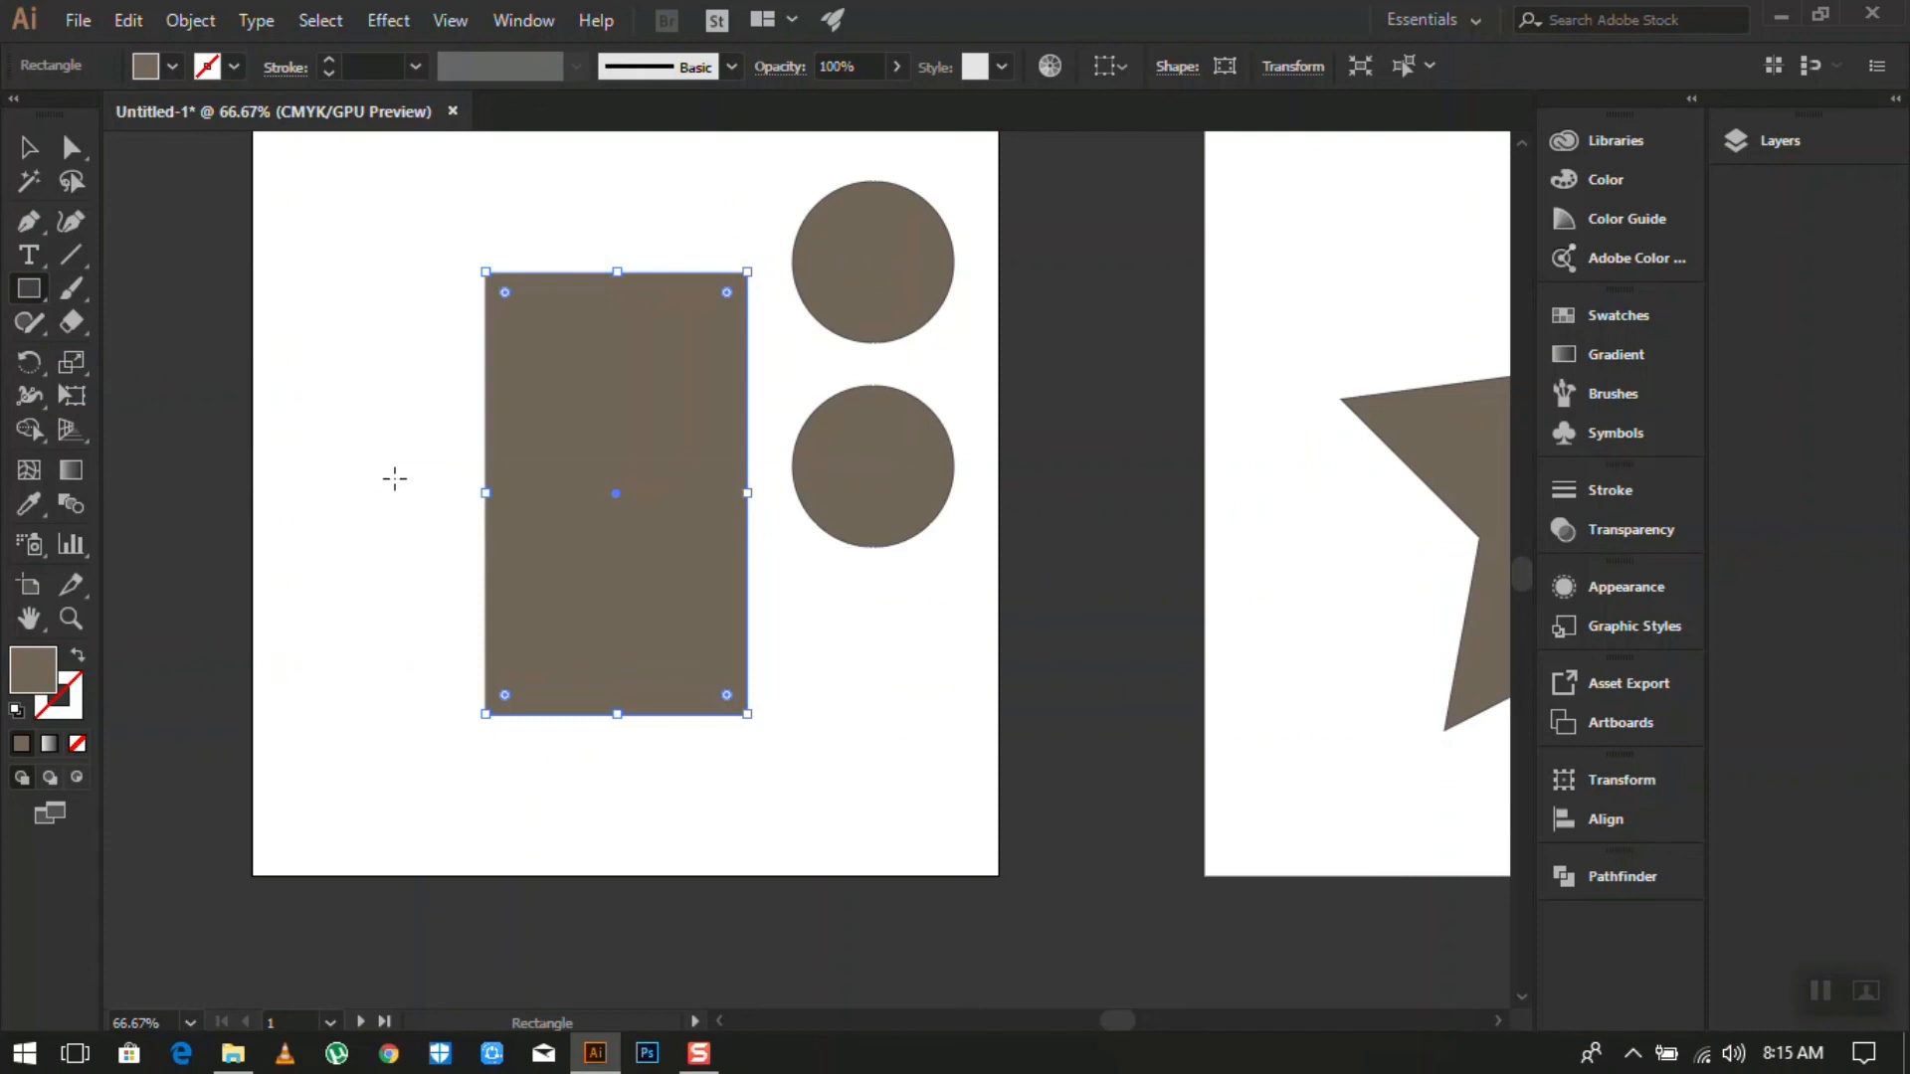
left_click_drag(338, 413, 816, 755)
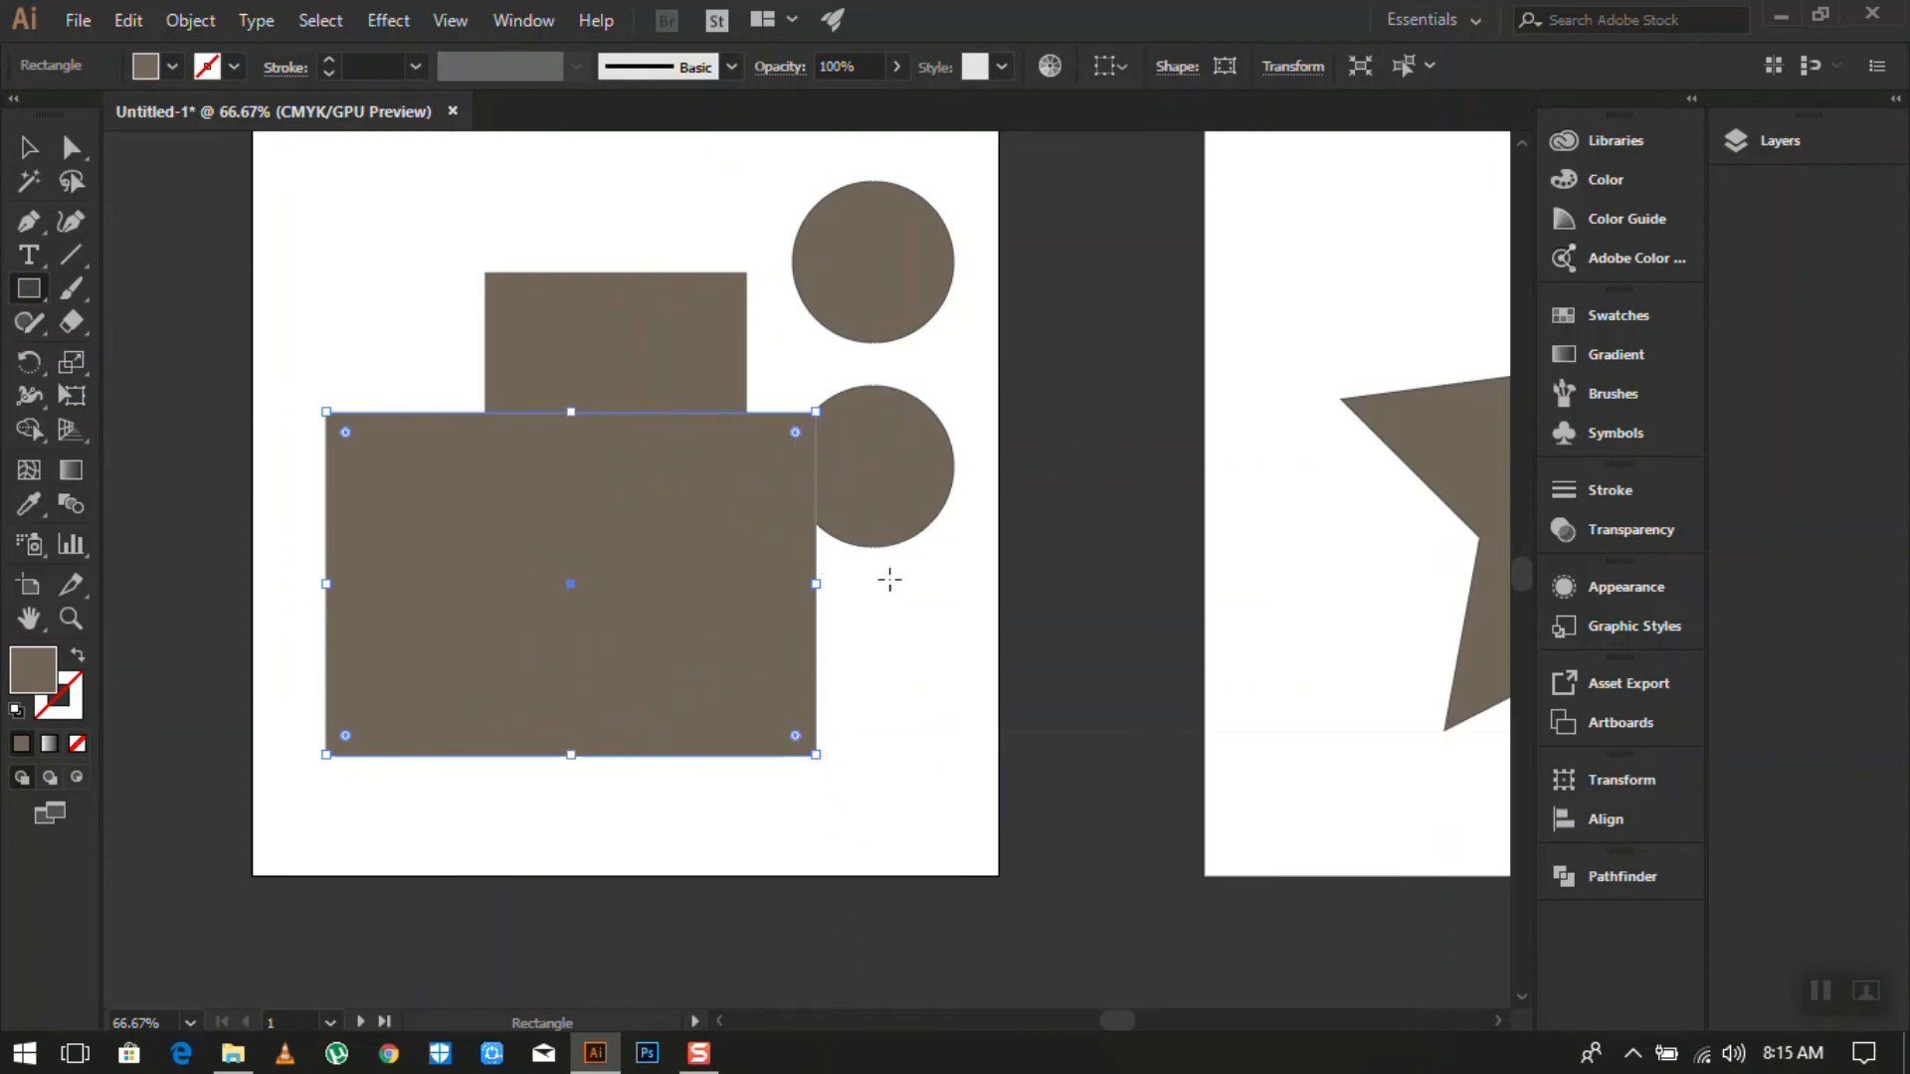
left_click_drag(822, 759, 730, 837)
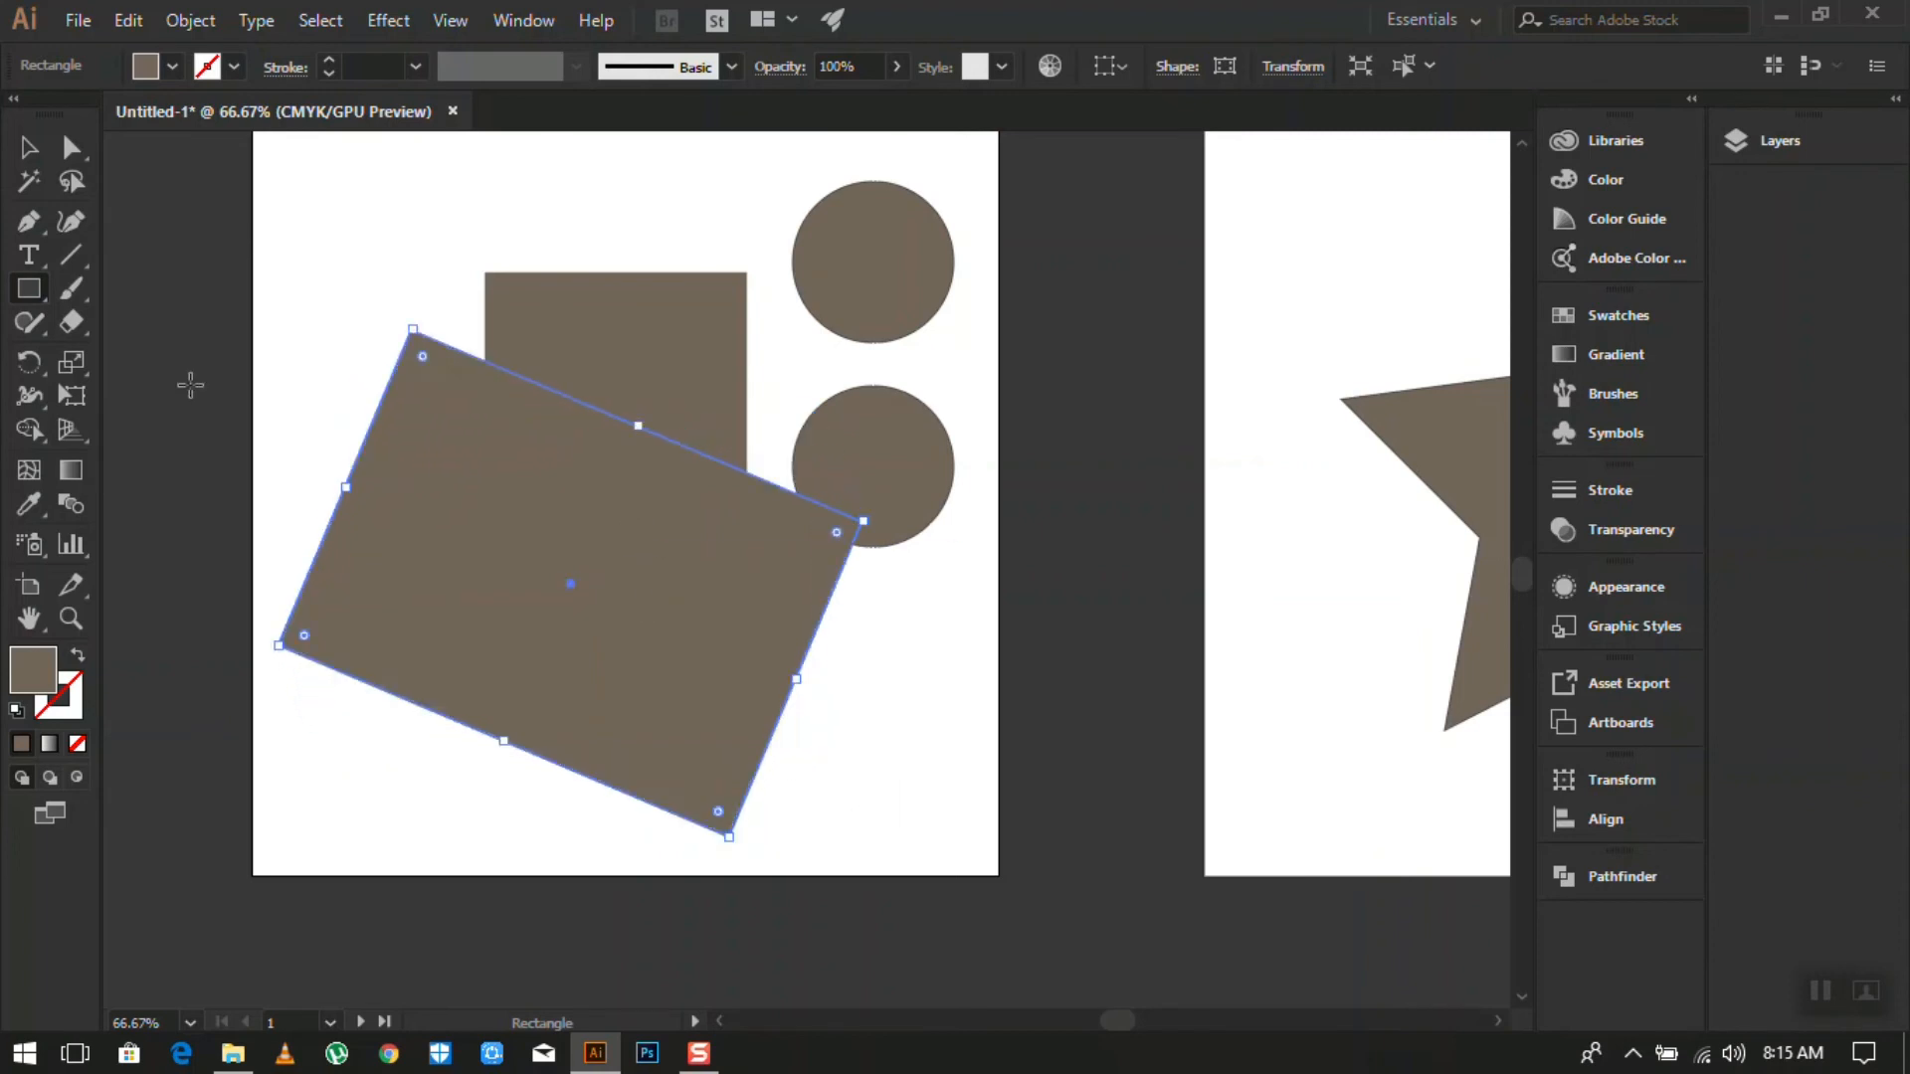
left_click(33, 165)
left_click_drag(612, 510, 637, 574)
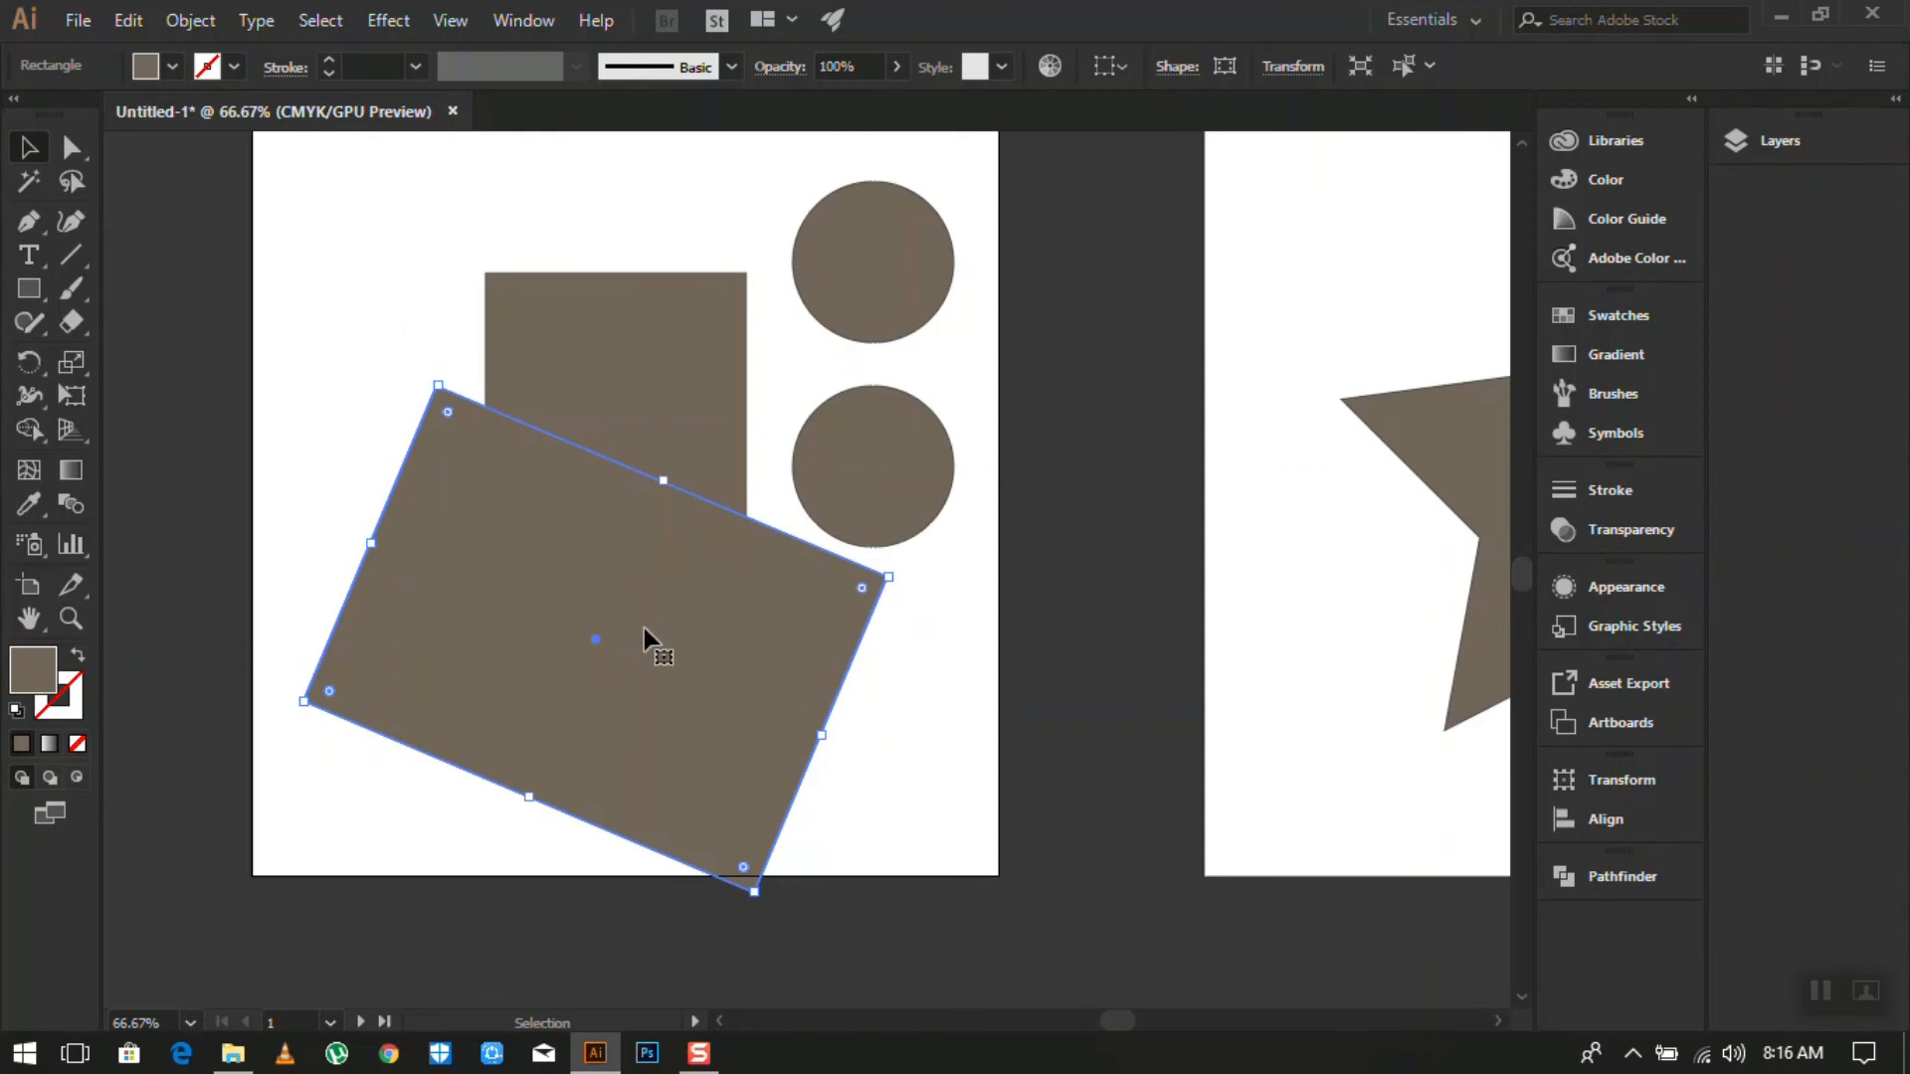
- Marquee-select both rectangles with Direct Selection and apply Pathfinder Minus Front
left_click(80, 154)
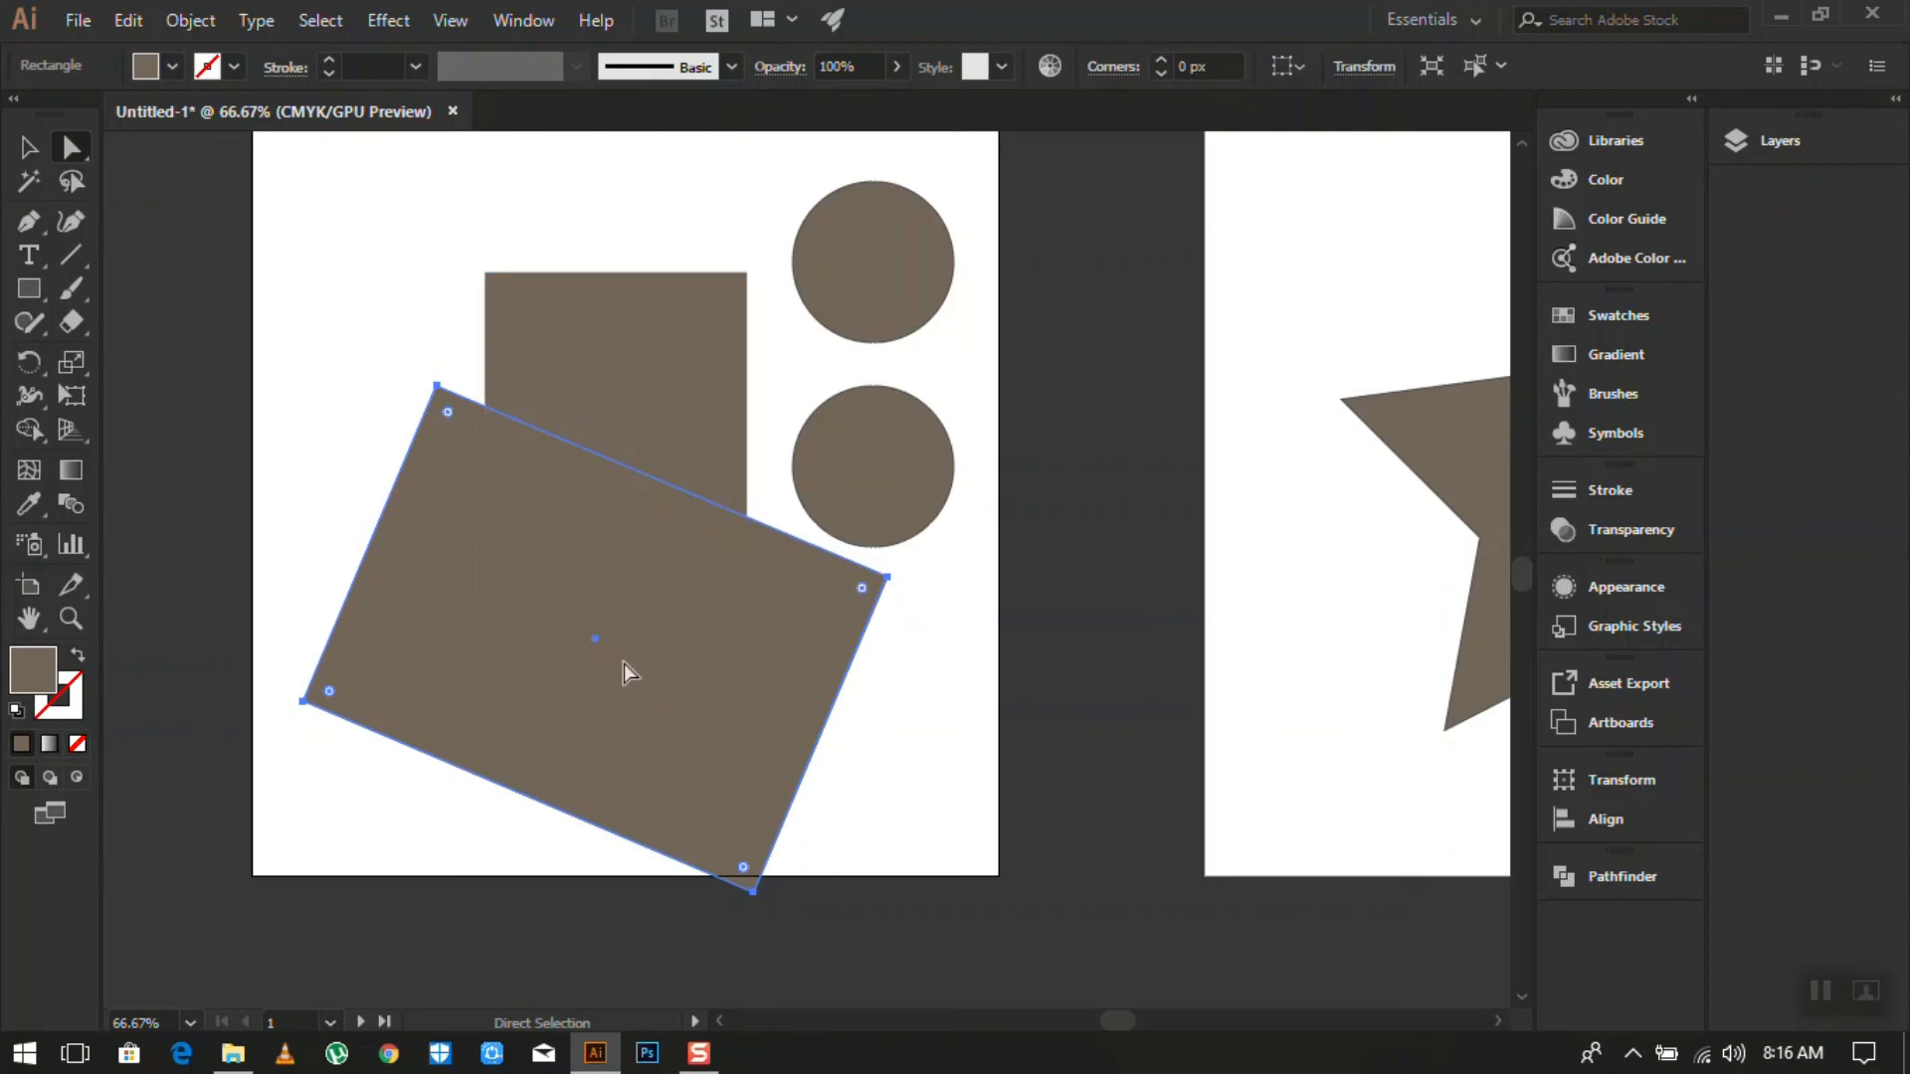
left_click_drag(534, 845, 551, 813)
left_click_drag(566, 695, 571, 529)
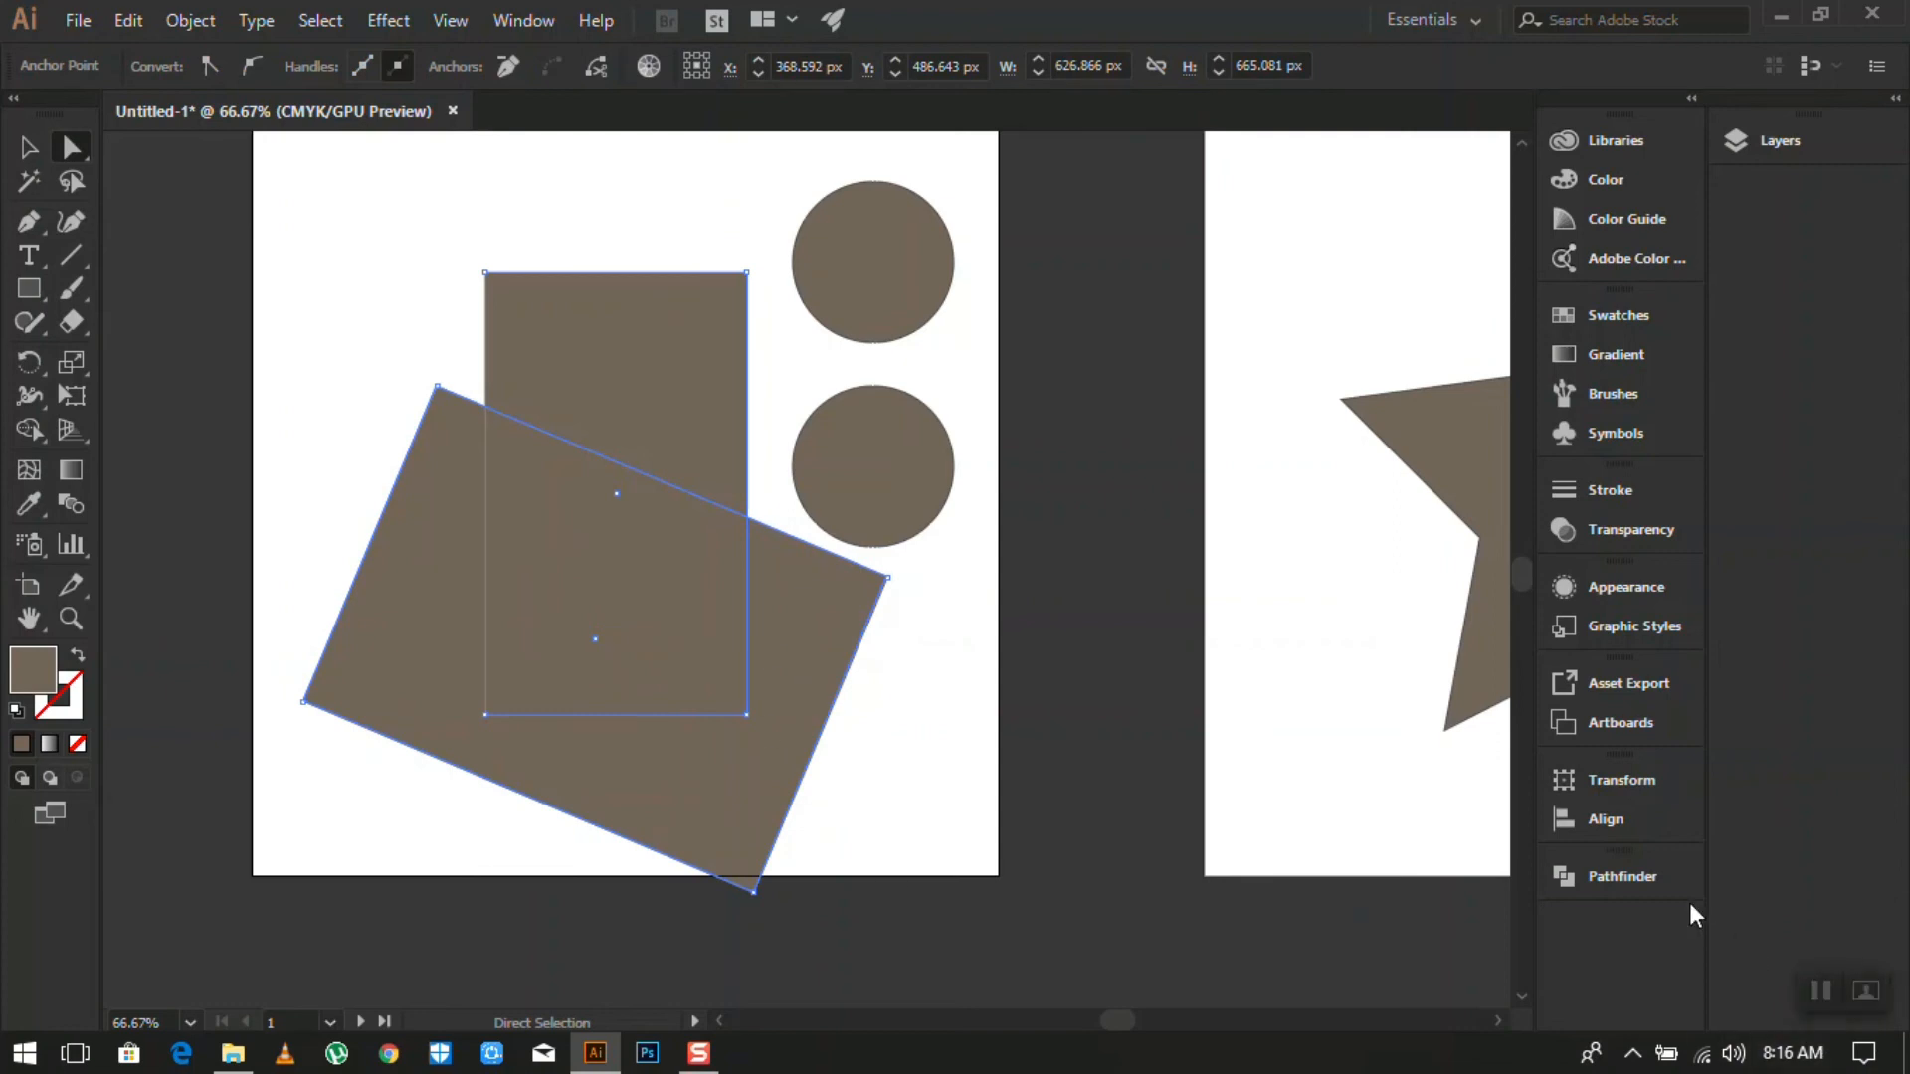
left_click(1653, 881)
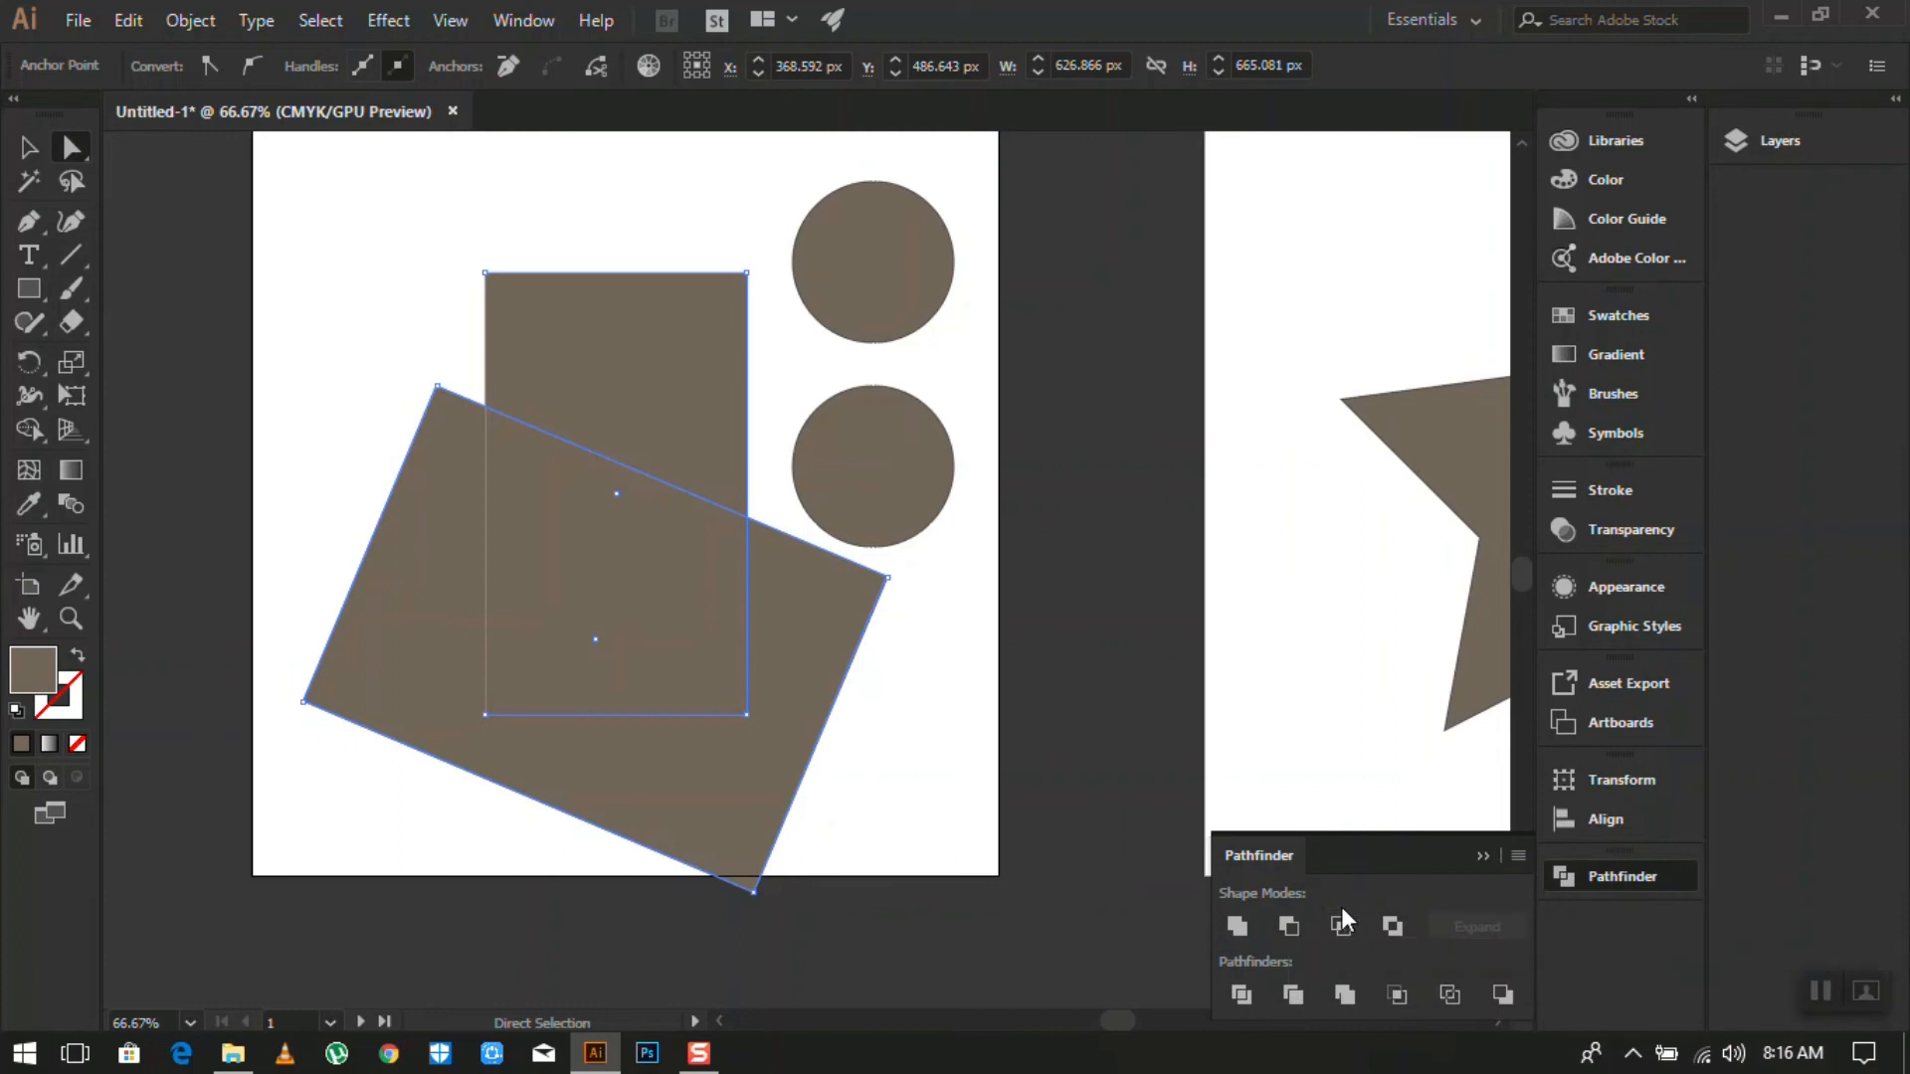
left_click(1287, 925)
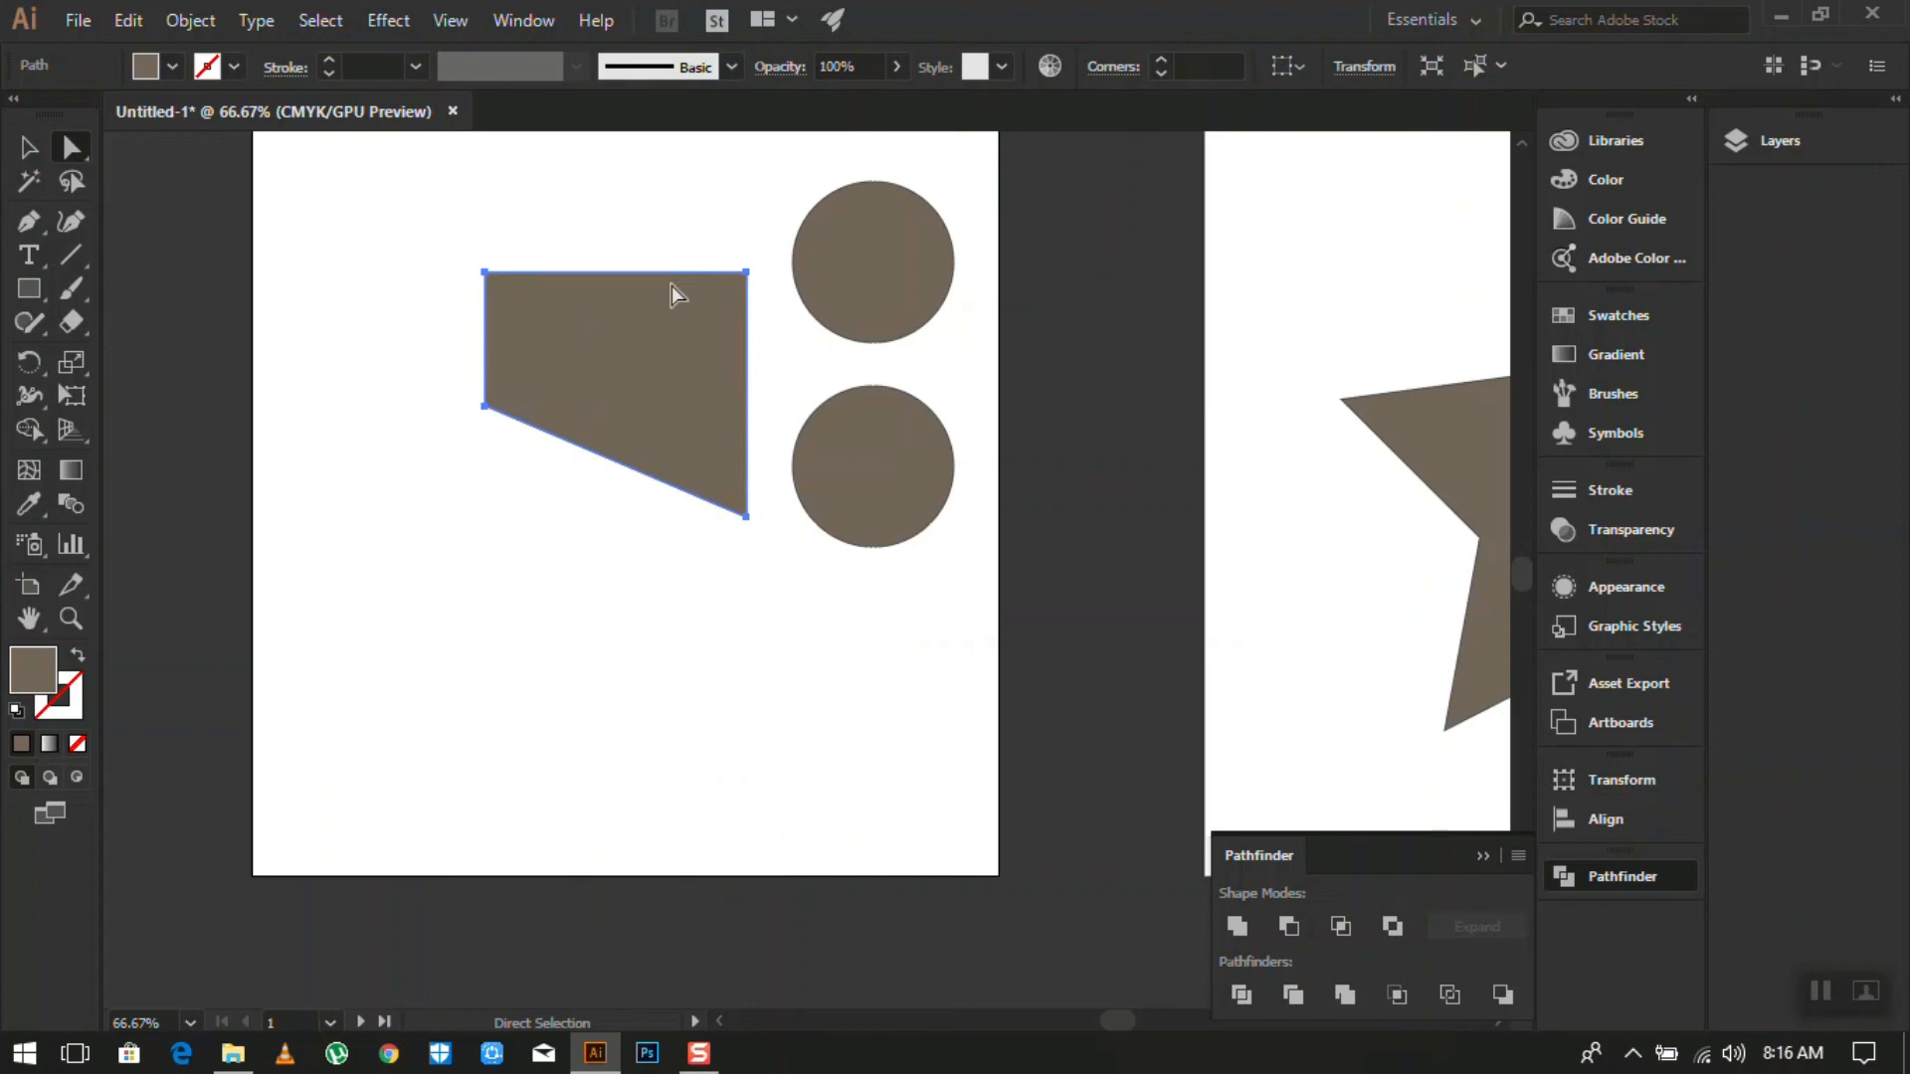
- Drag the top circle onto the trapezoid's left edge
scroll(644, 430, "down", 3, "alt")
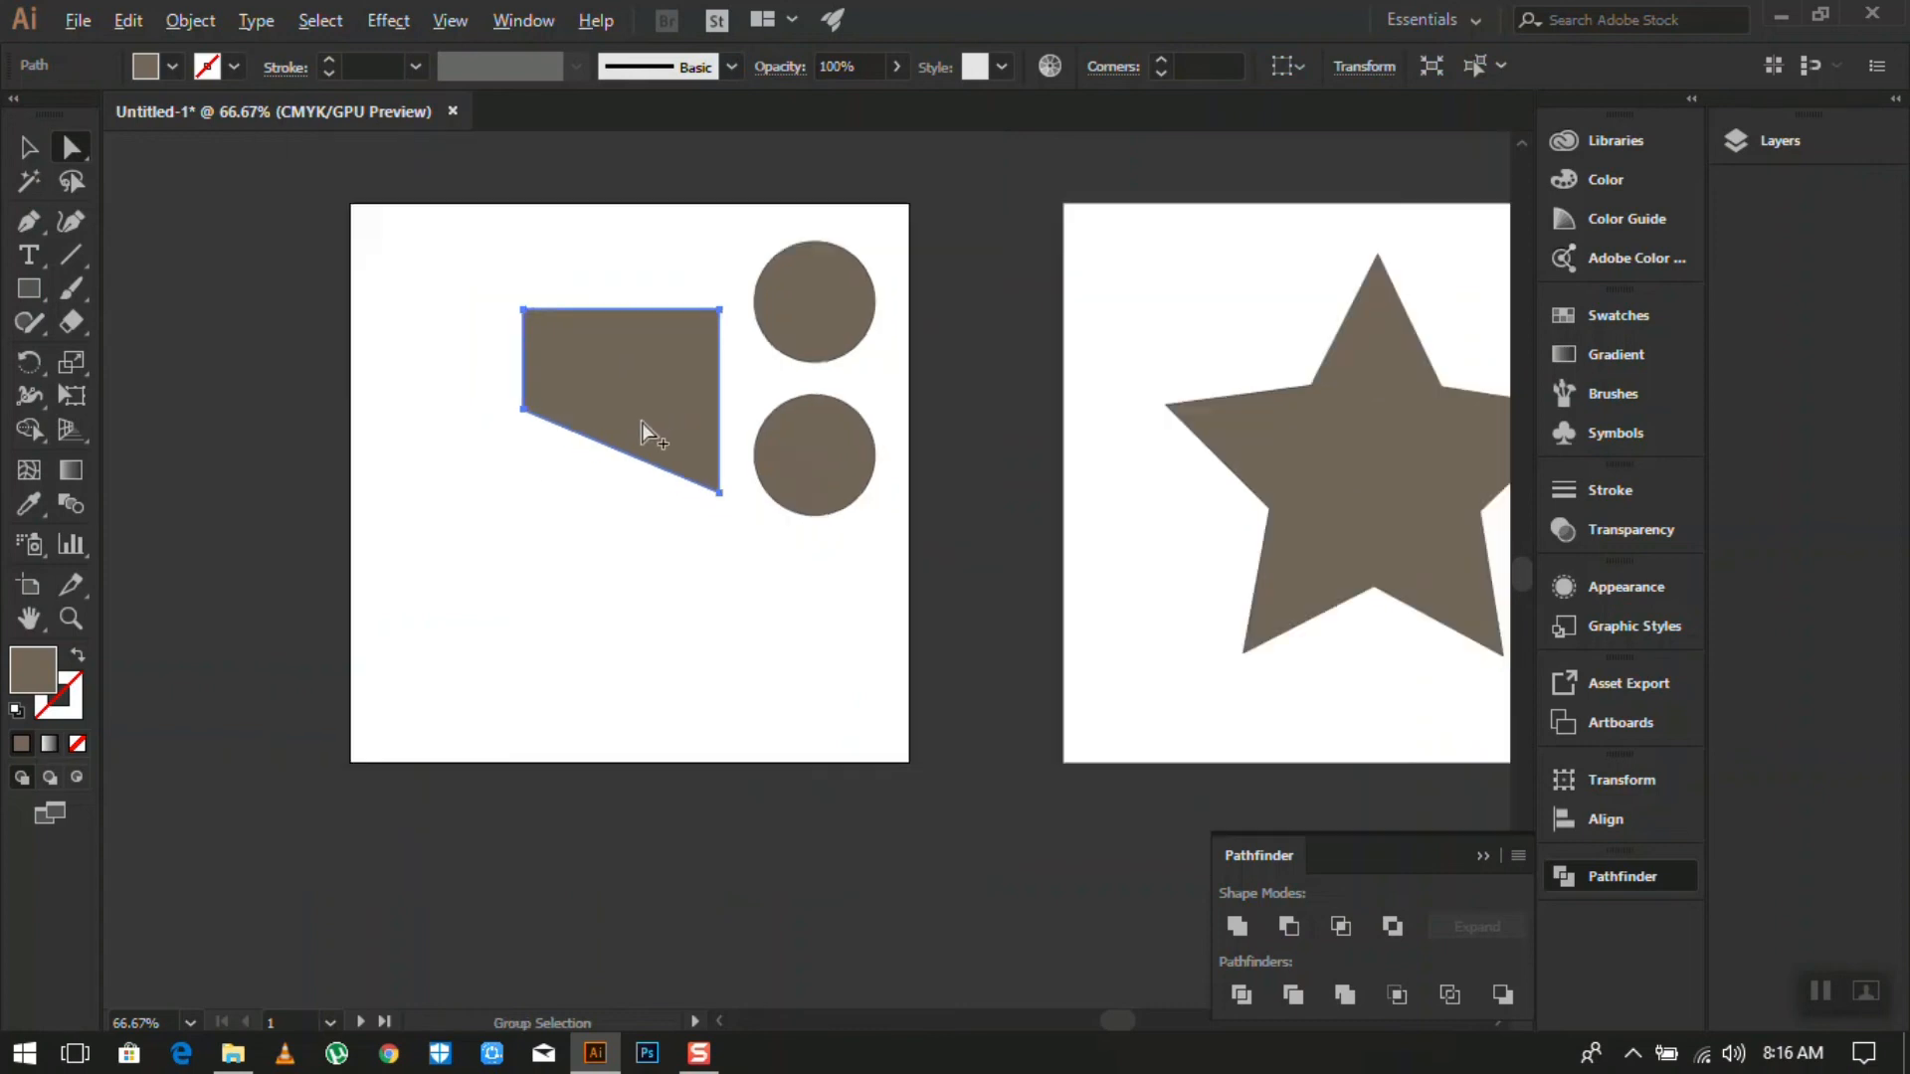
scroll(676, 404, "up", 3, "alt")
scroll(676, 403, "down", 2, "alt")
scroll(676, 403, "up", 1, "alt")
scroll(677, 403, "up", 2, "alt")
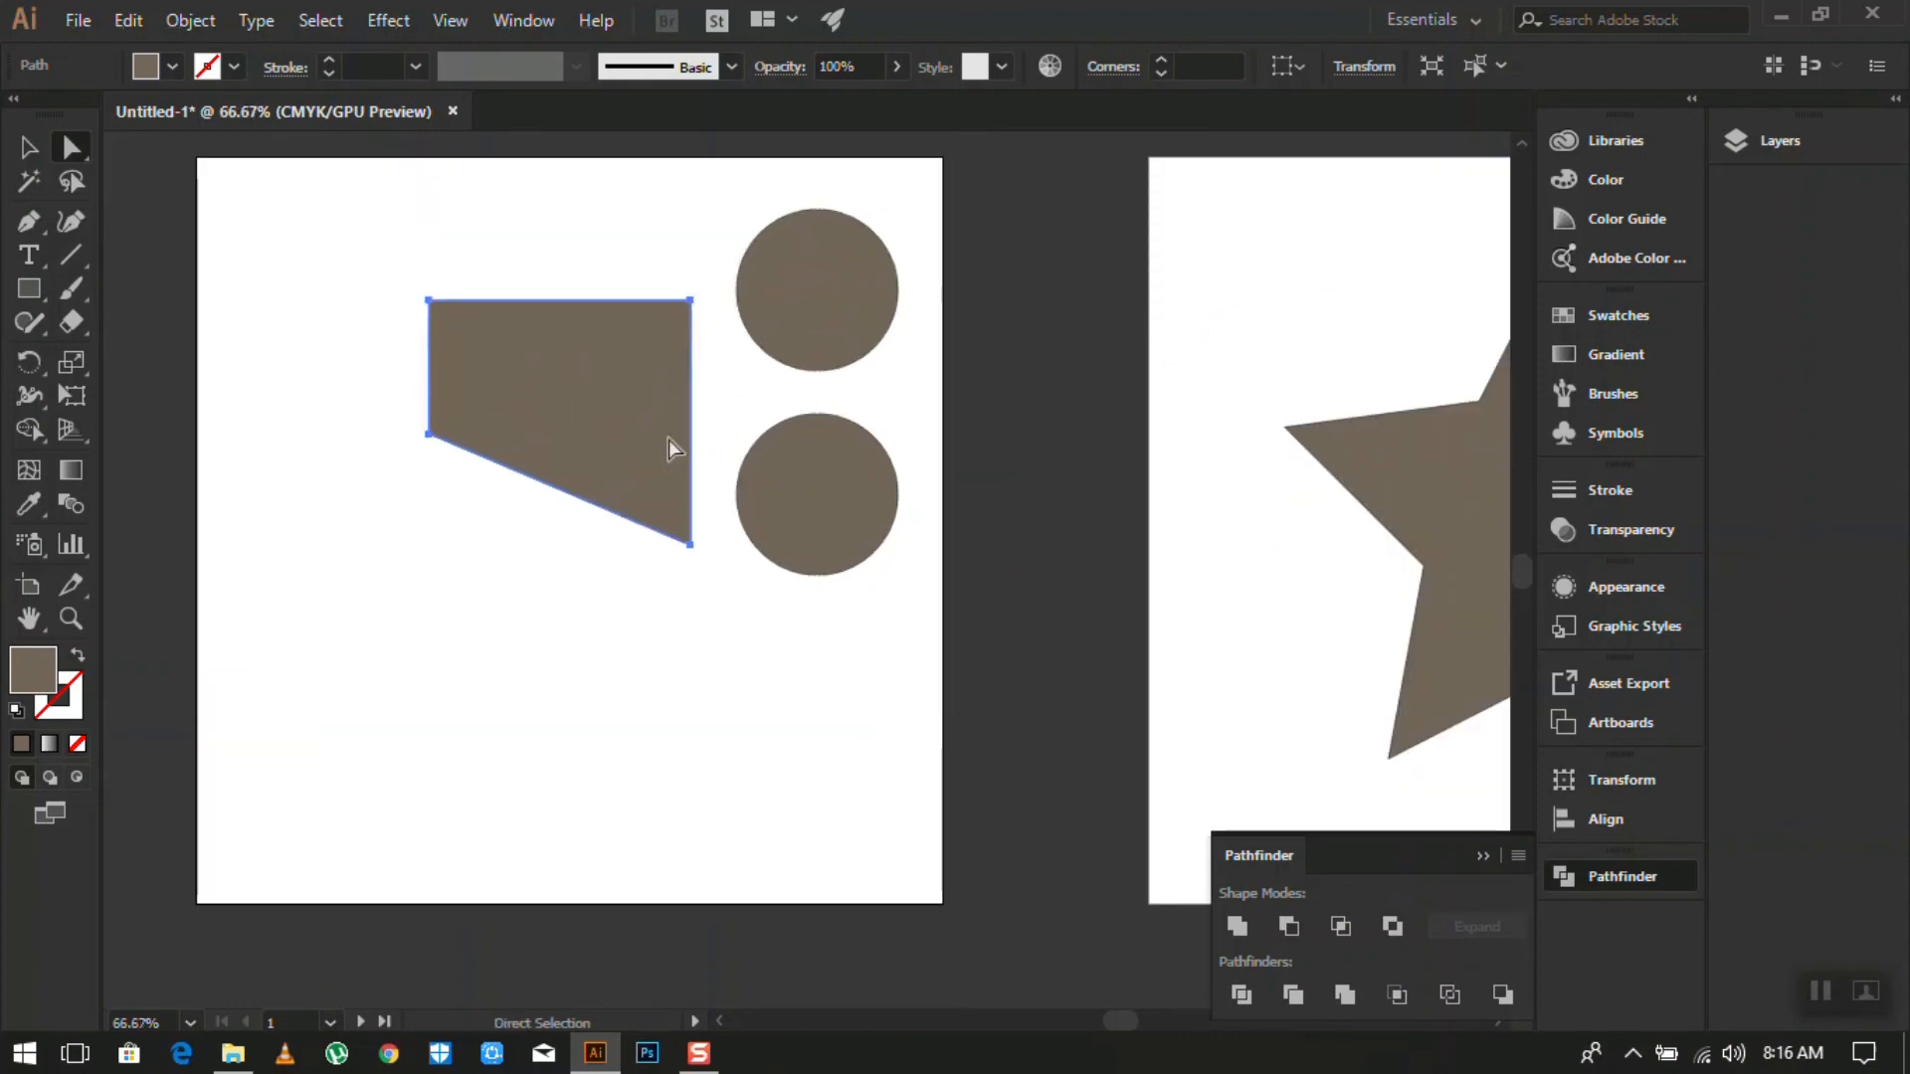
left_click(27, 147)
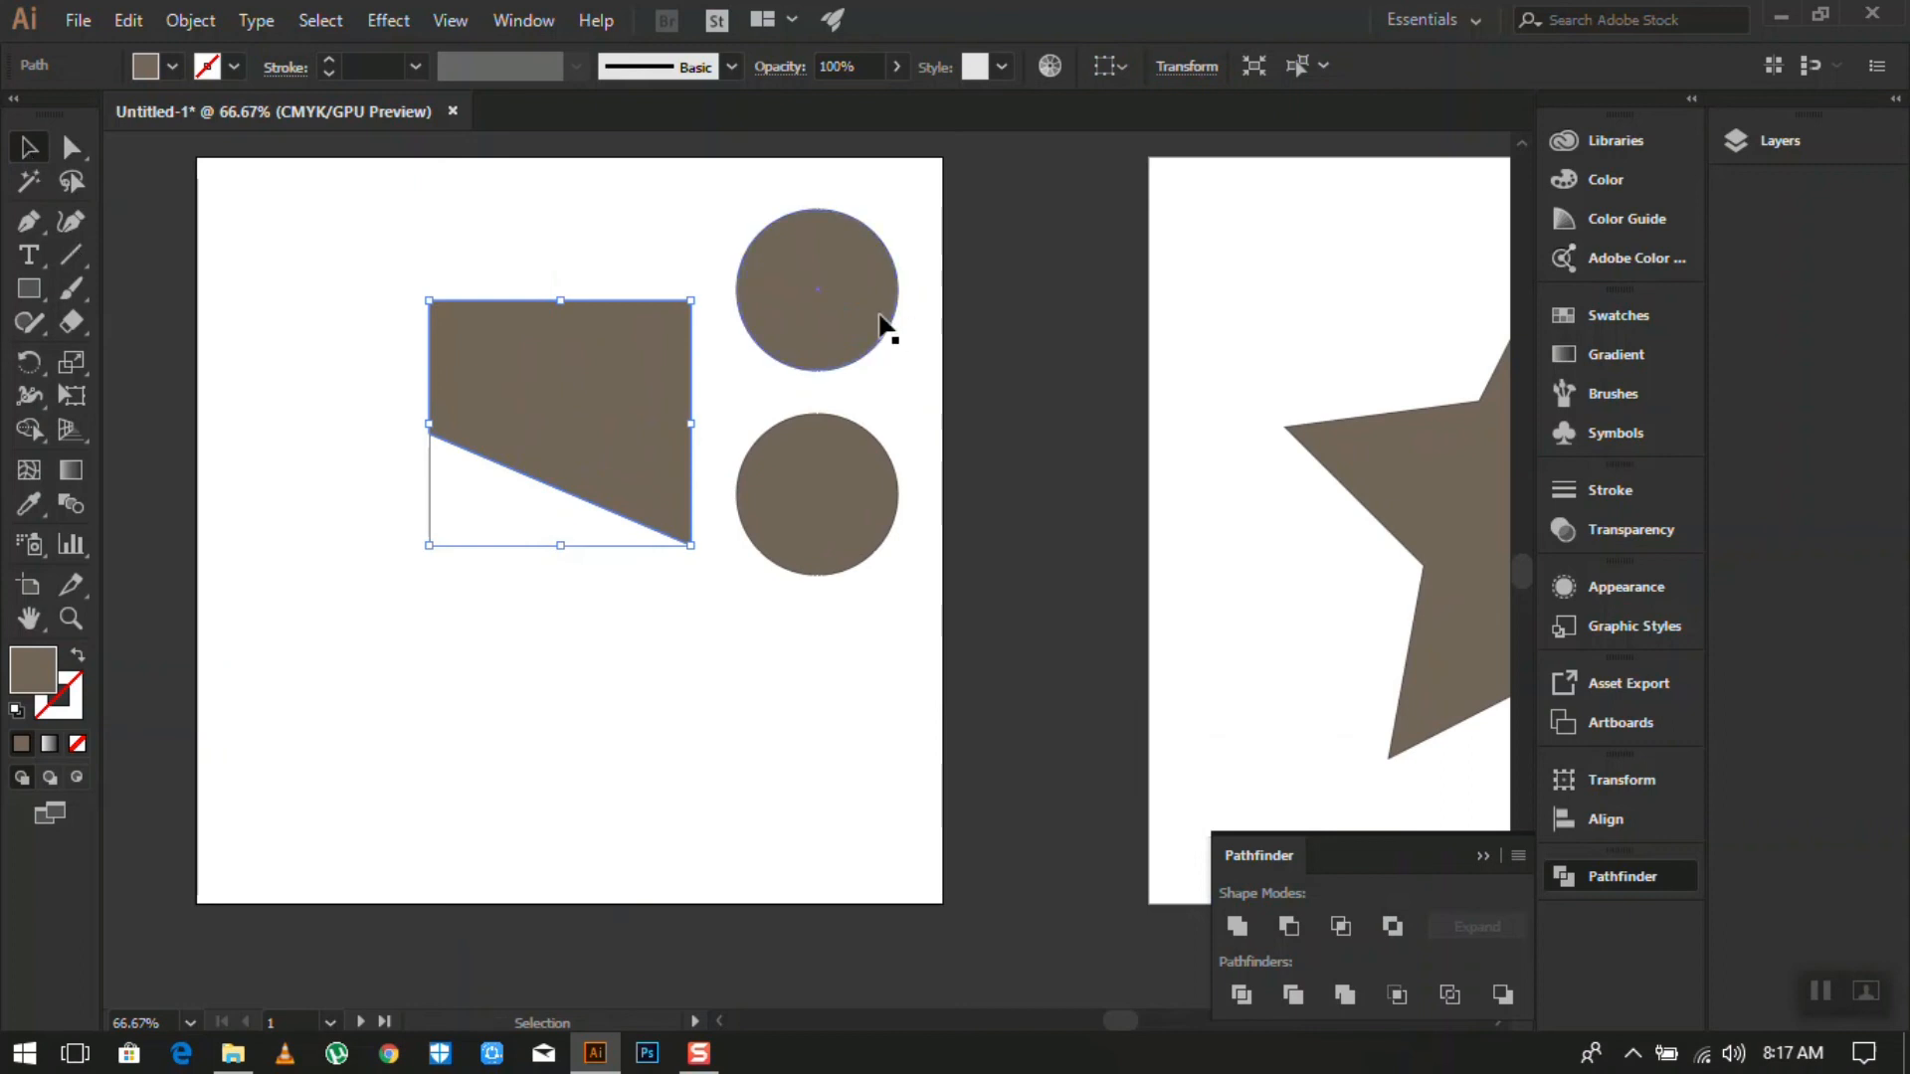
left_click_drag(834, 300, 438, 434)
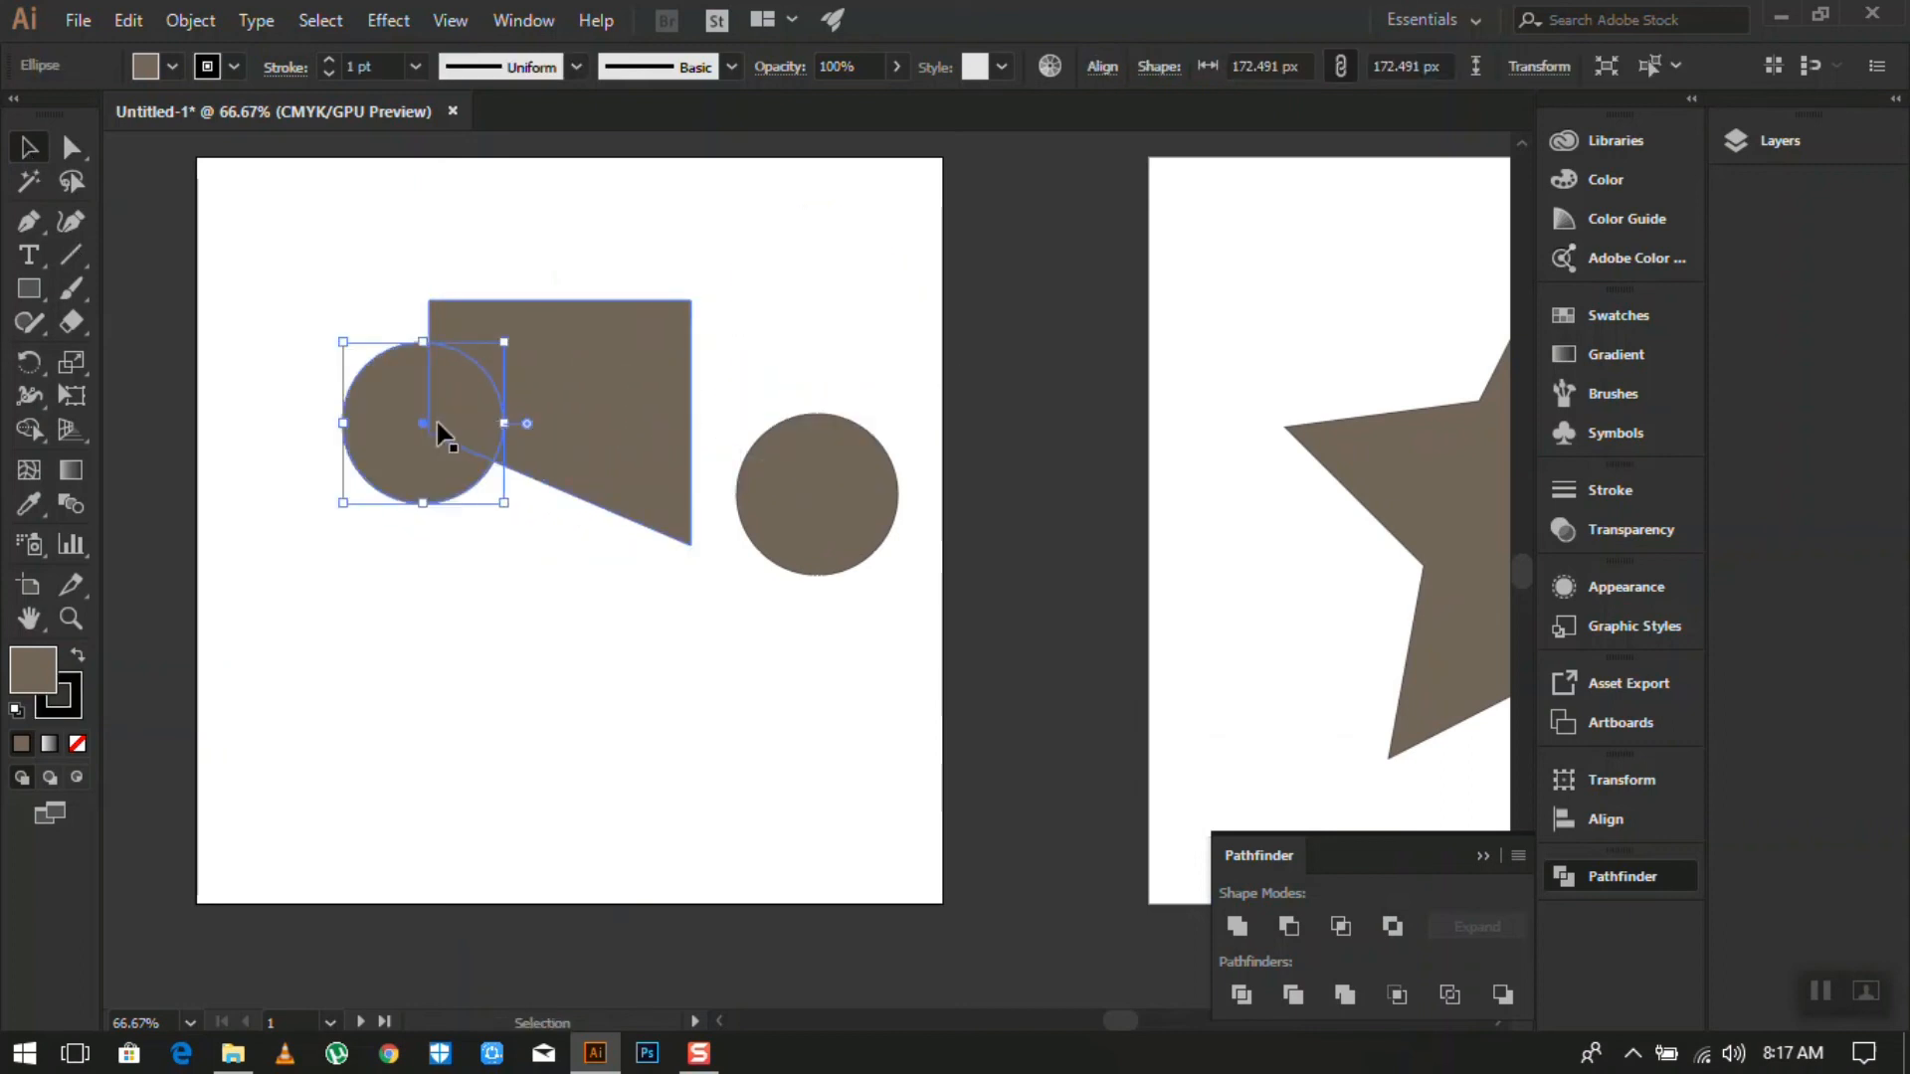
- Select the circle and trapezoid and apply Minus Front, retrying once after an undo
left_click(71, 151)
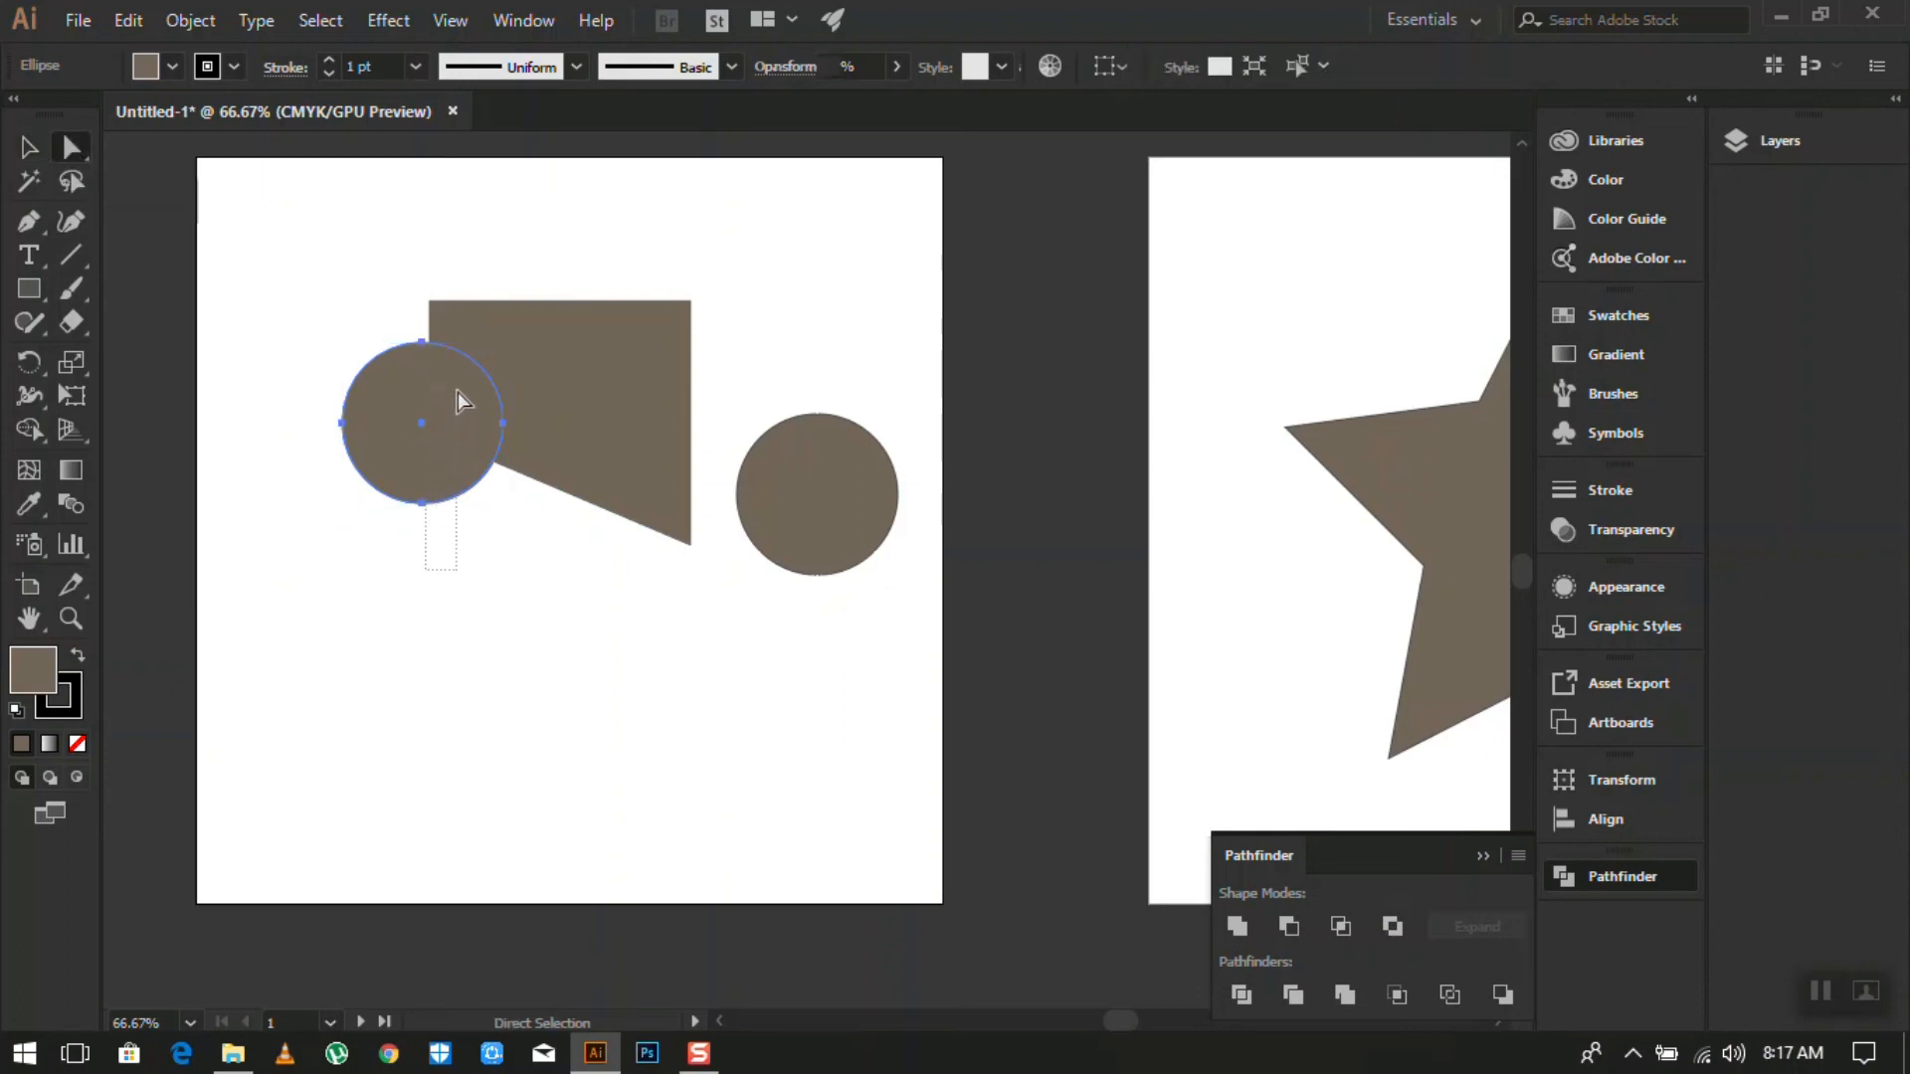
left_click_drag(458, 392, 527, 574)
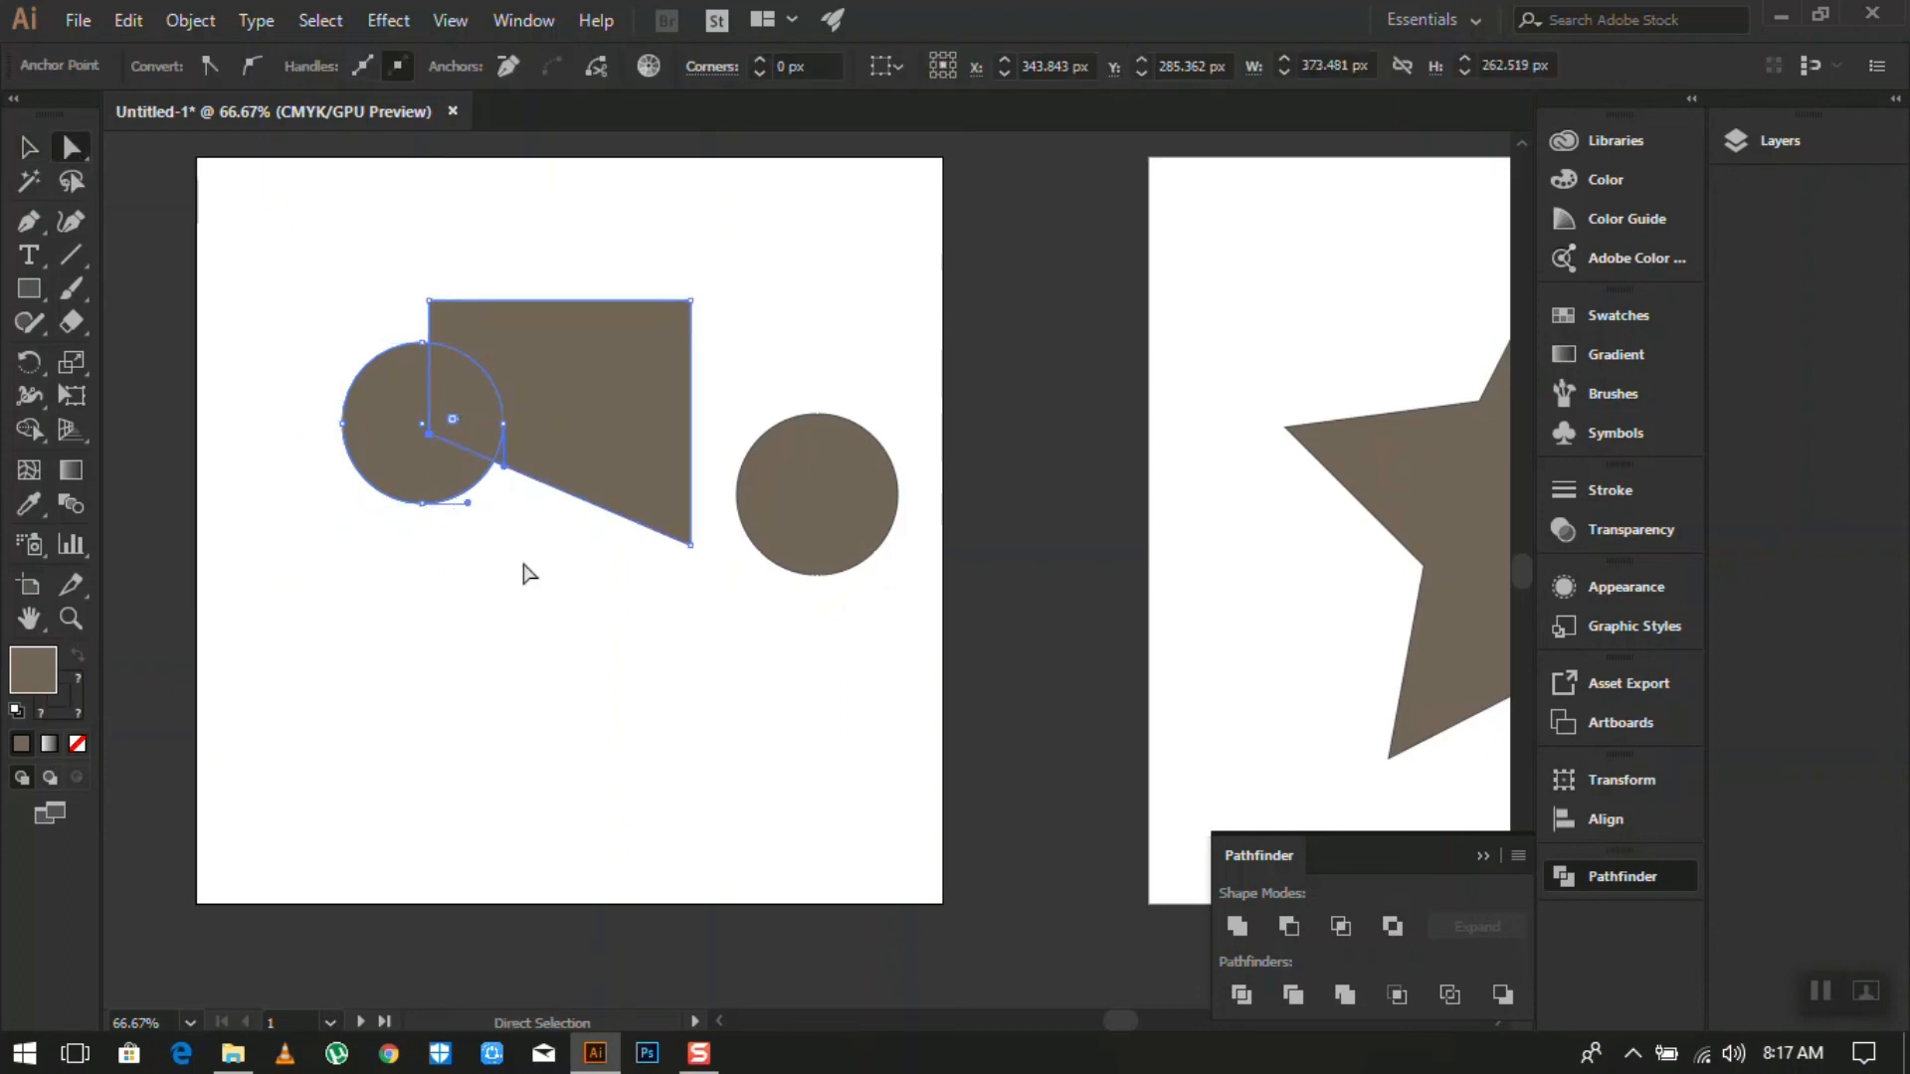
left_click(1295, 922)
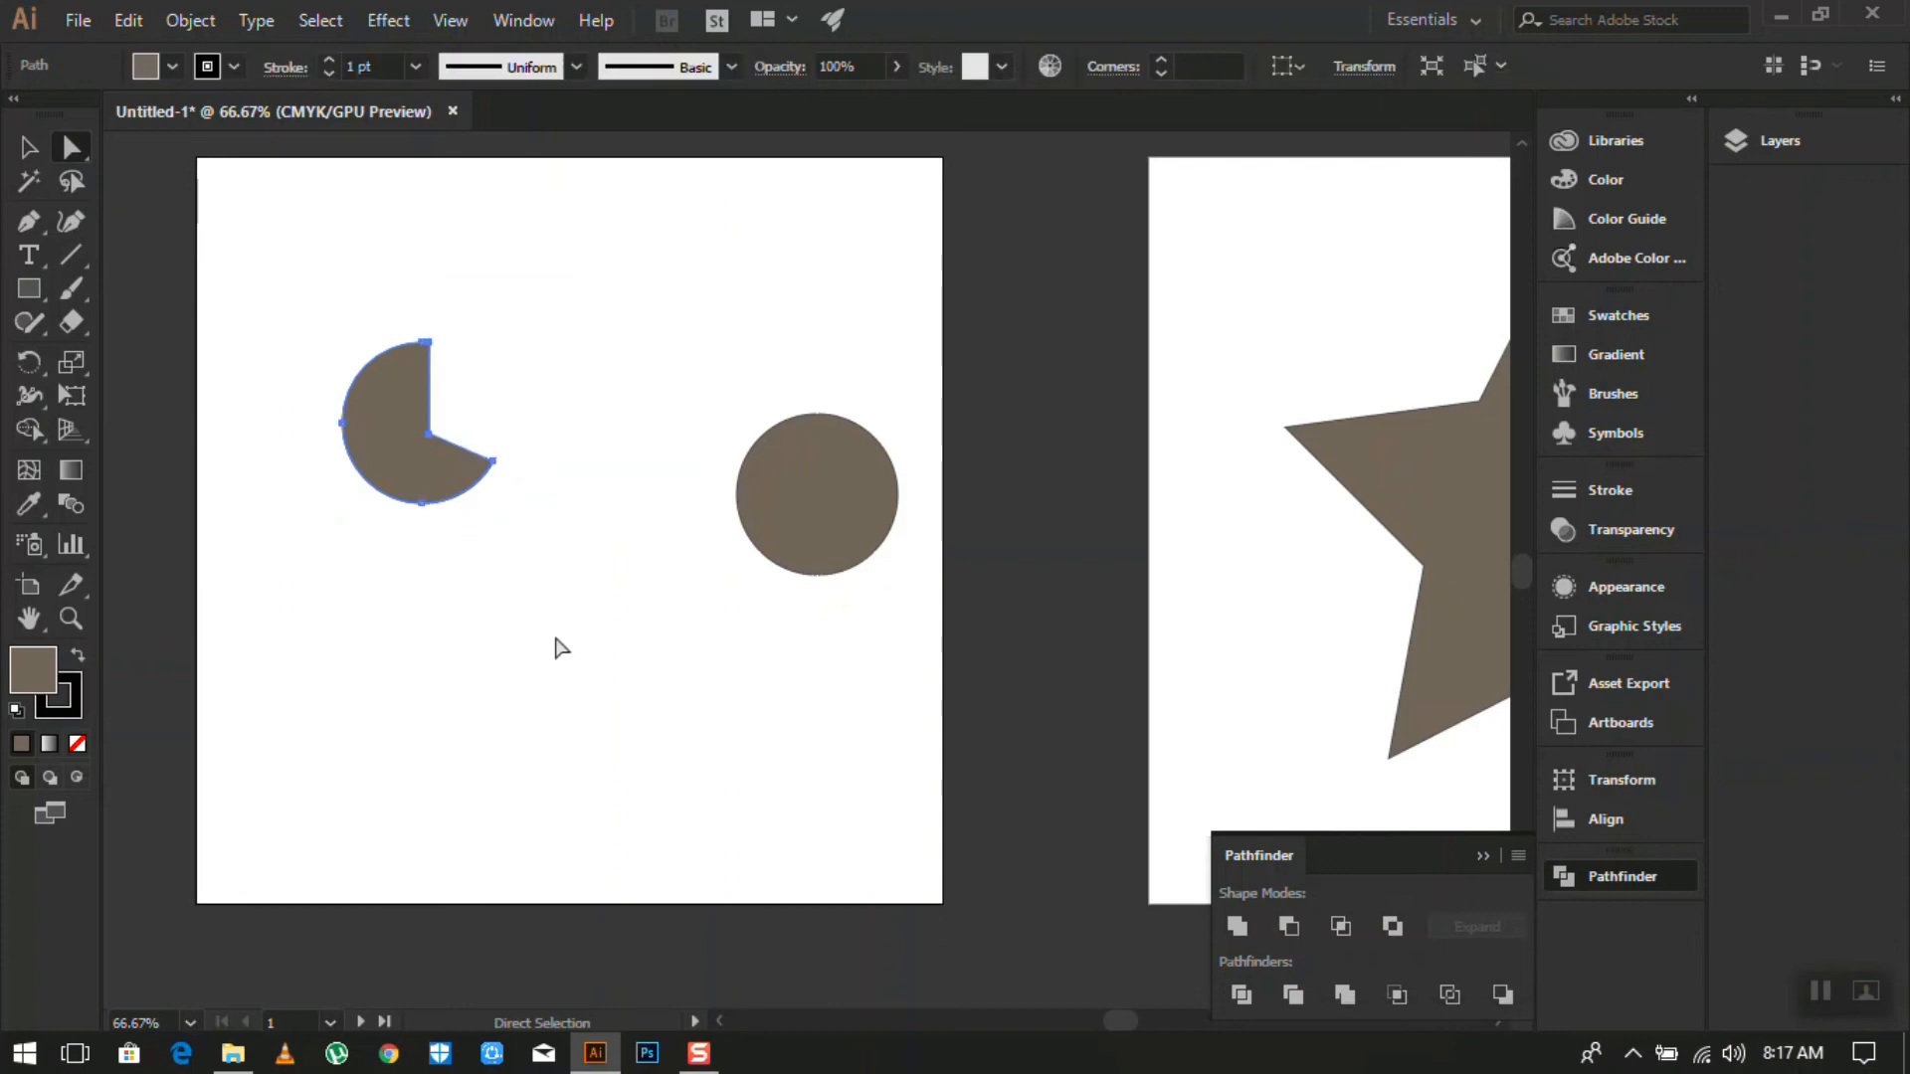
key("ctrl+z")
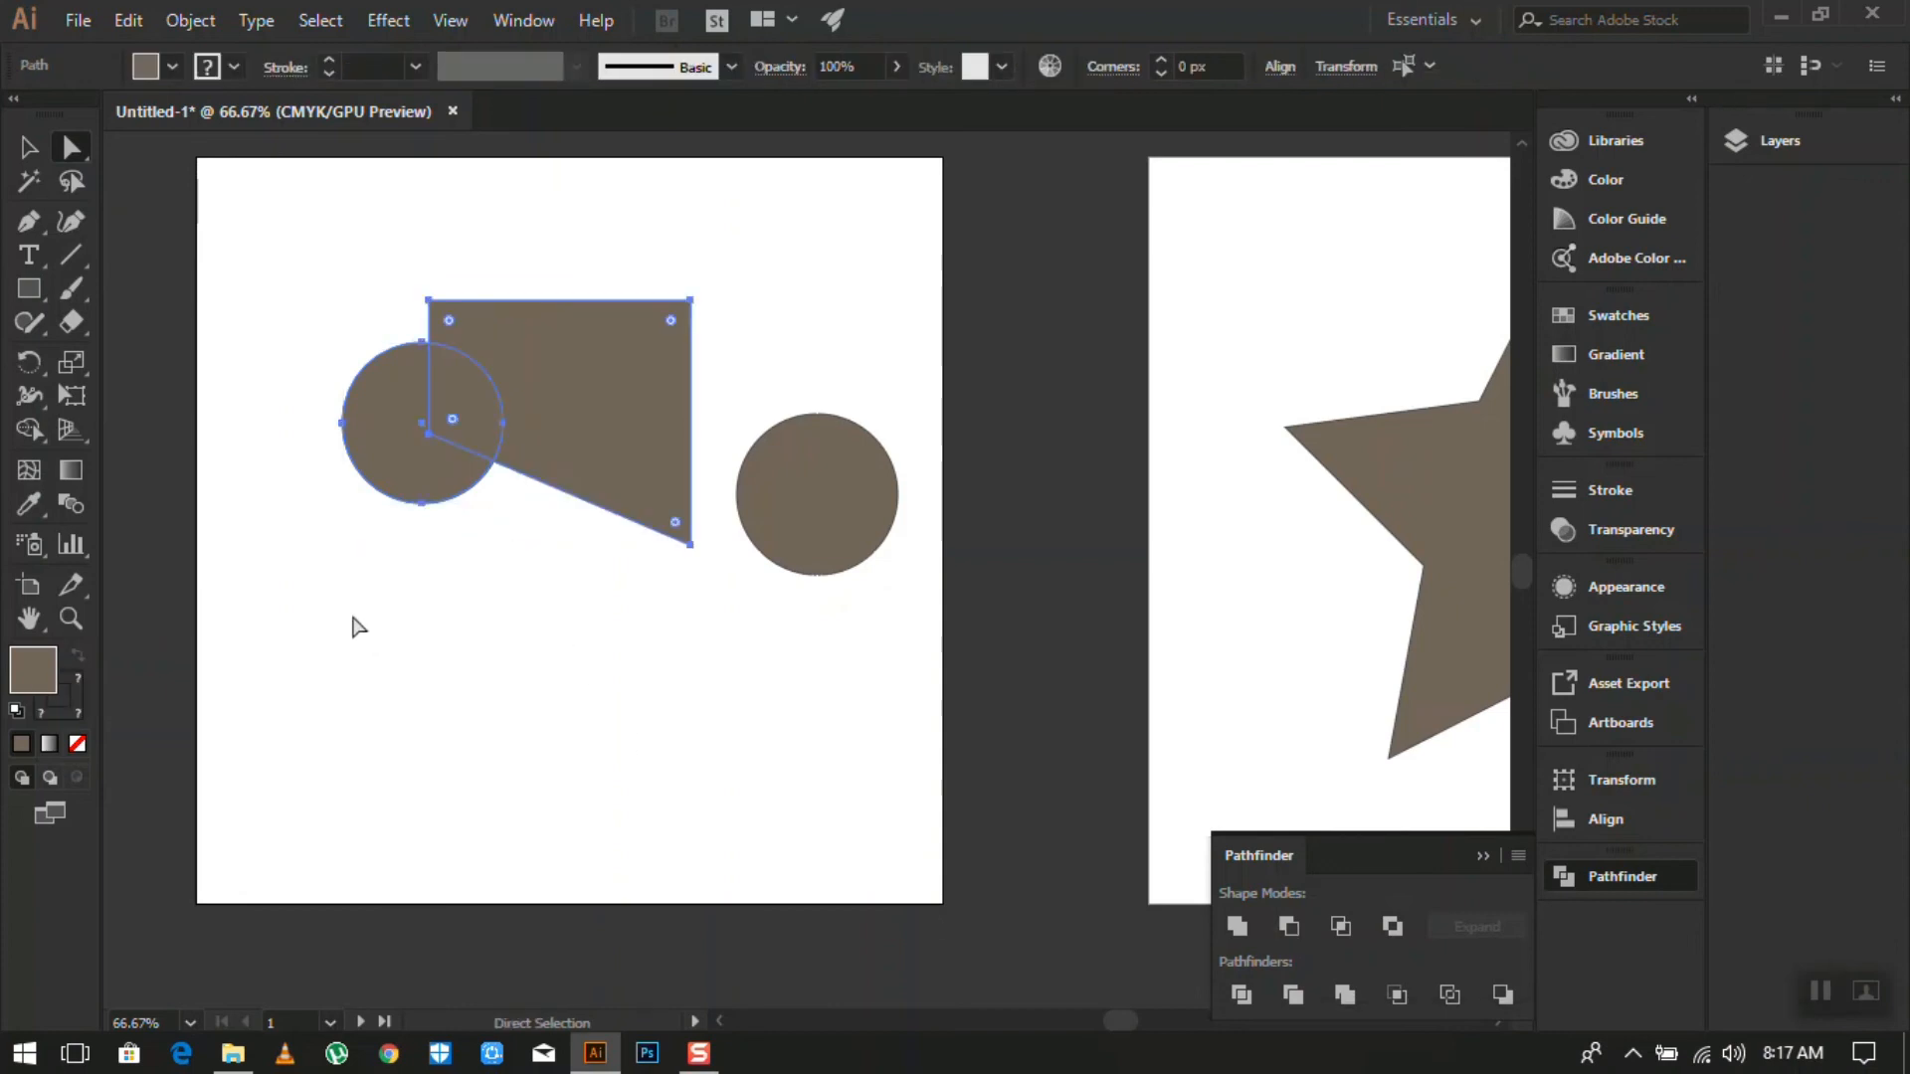
left_click(360, 625)
left_click_drag(313, 504, 463, 396)
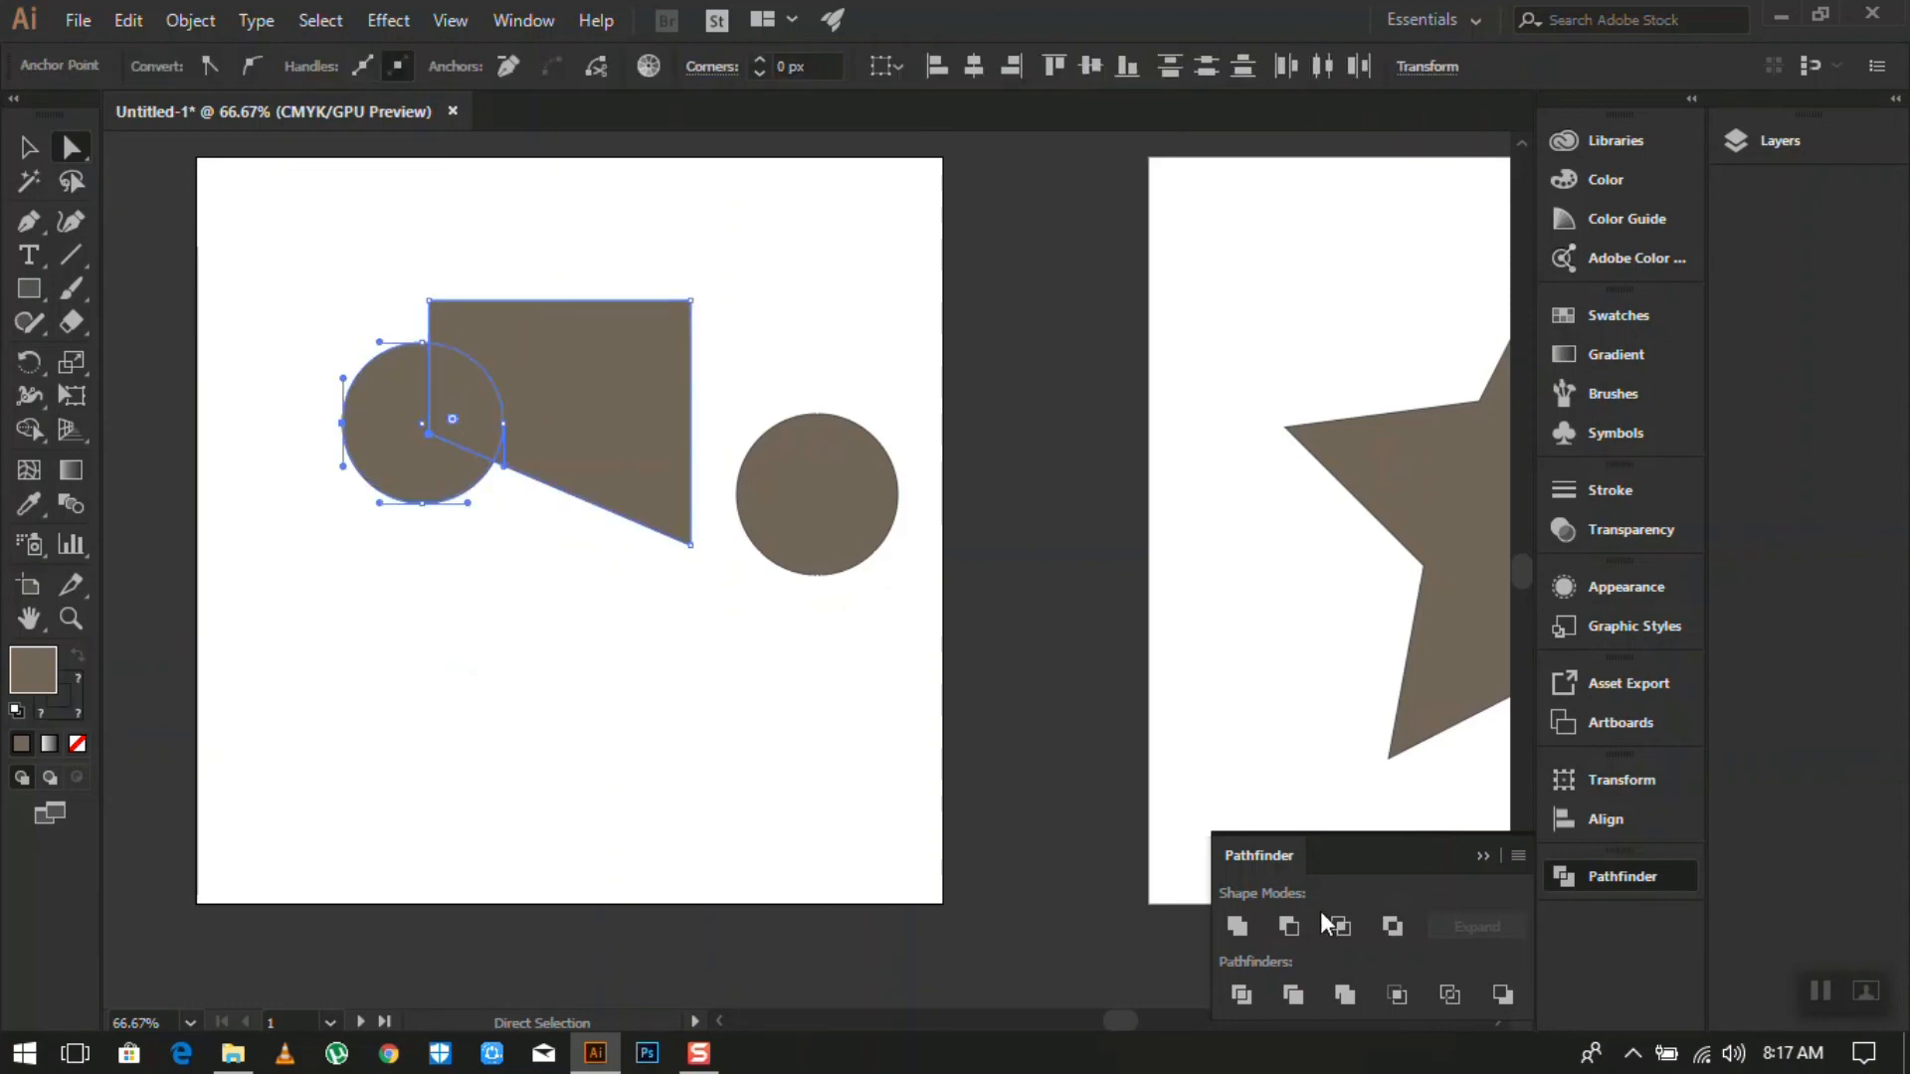
left_click(1289, 927)
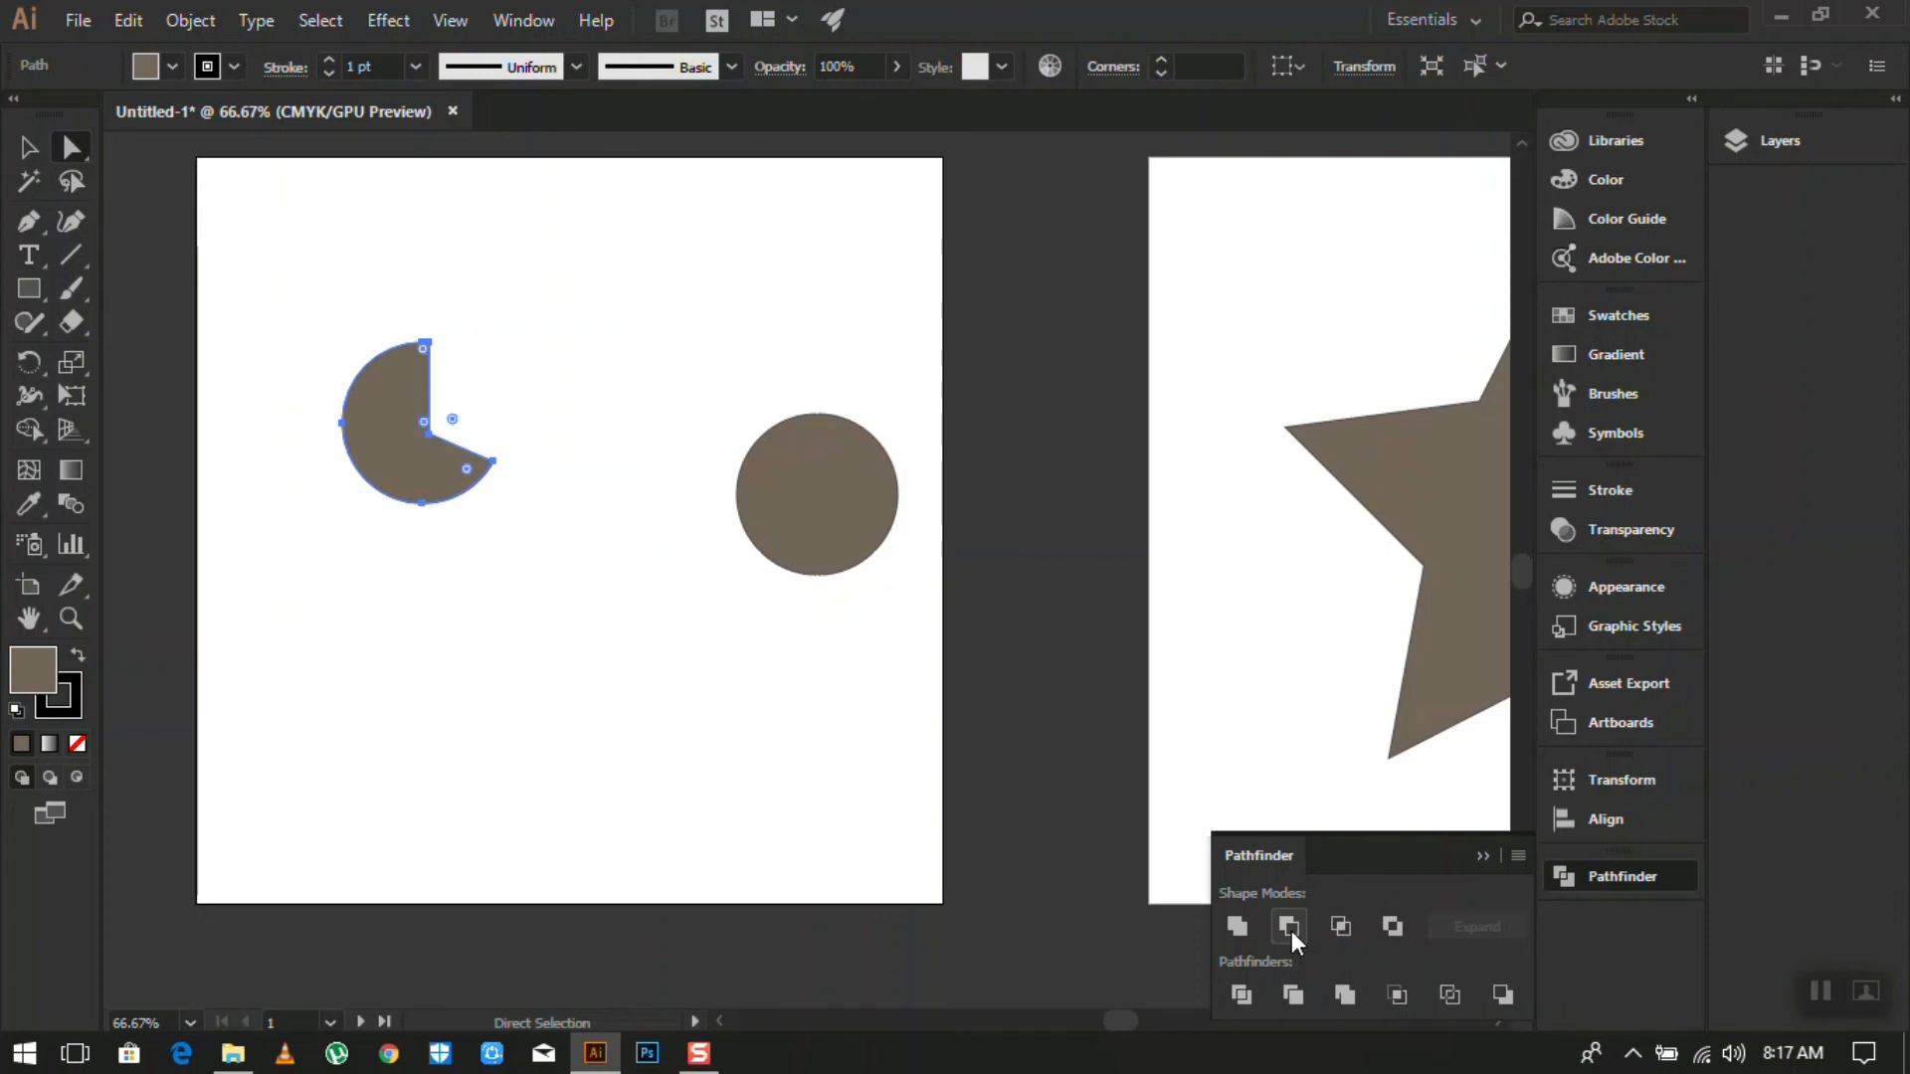
- Undo the cut, reselect both shapes and apply Minus Front again to notch the circle
left_click(324, 538)
key("v")
key("ctrl+z")
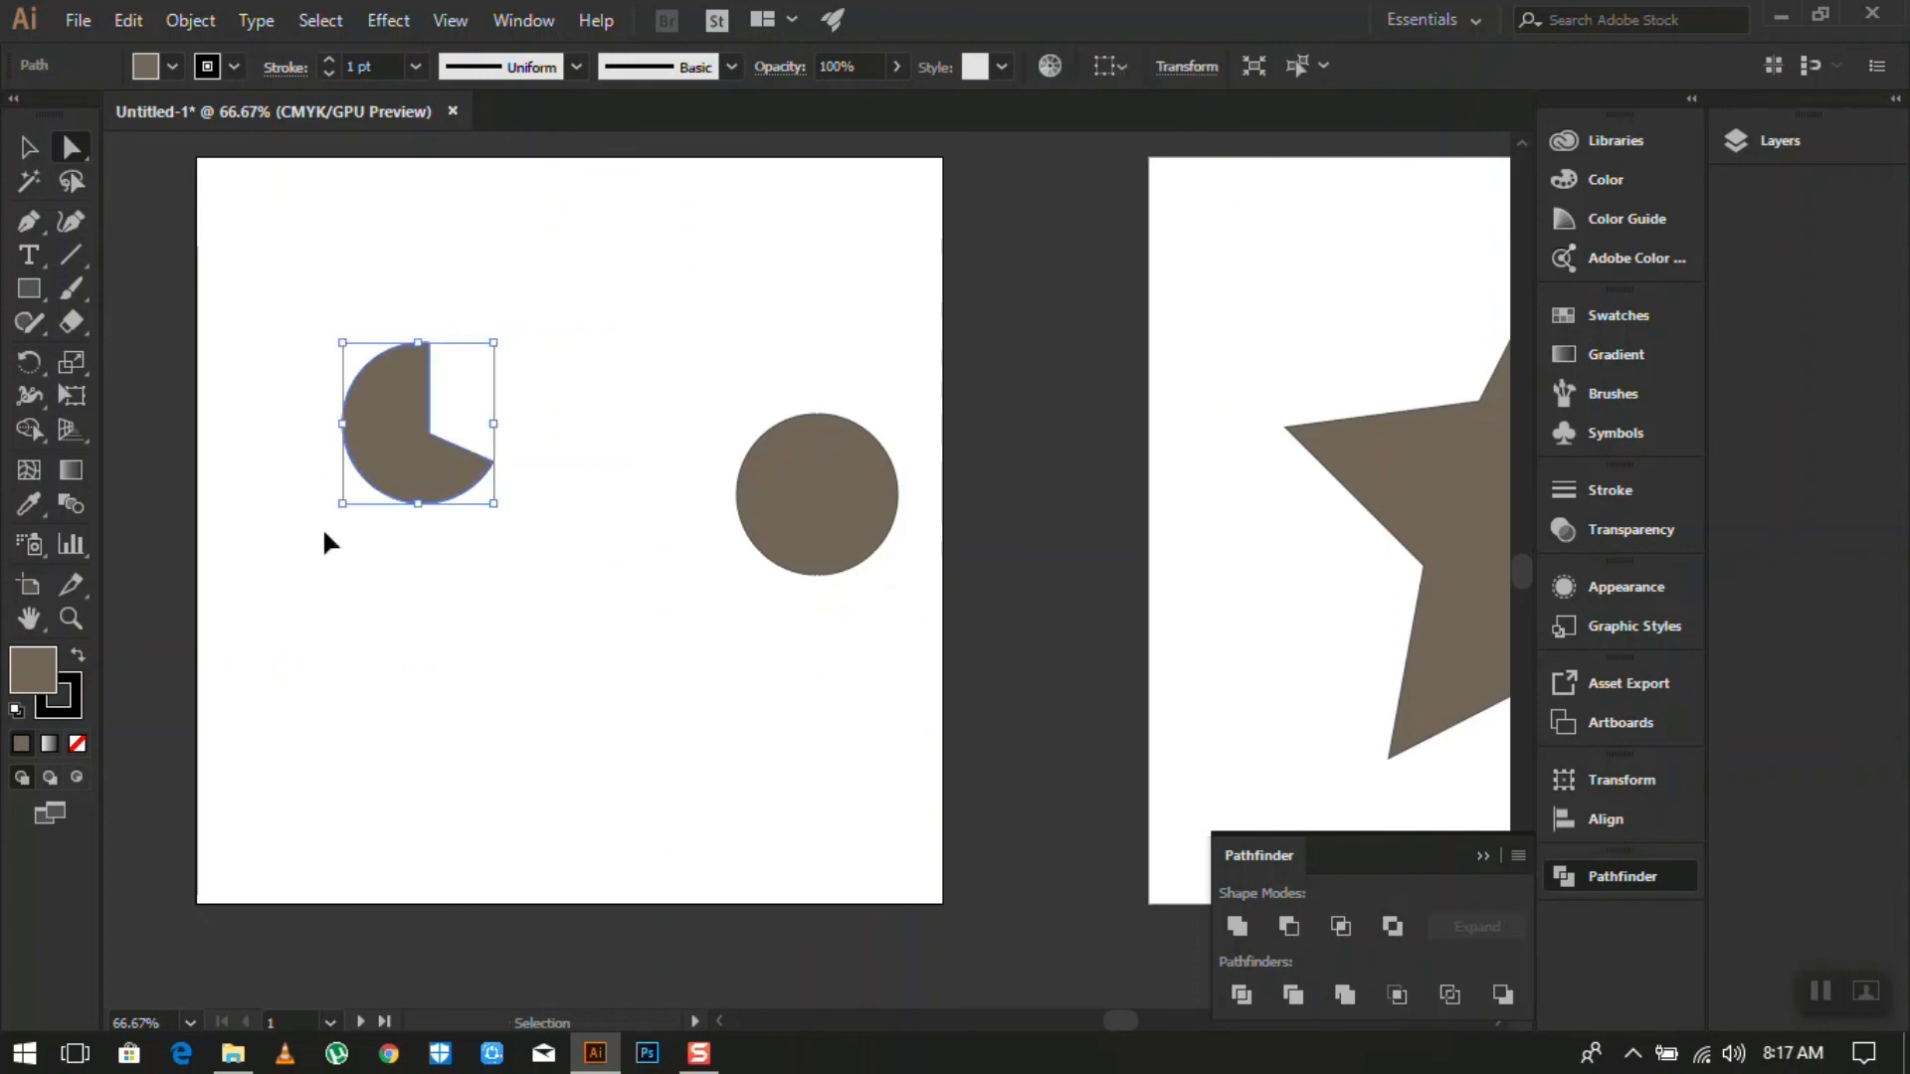
key("ctrl+z")
key("a")
left_click(457, 571)
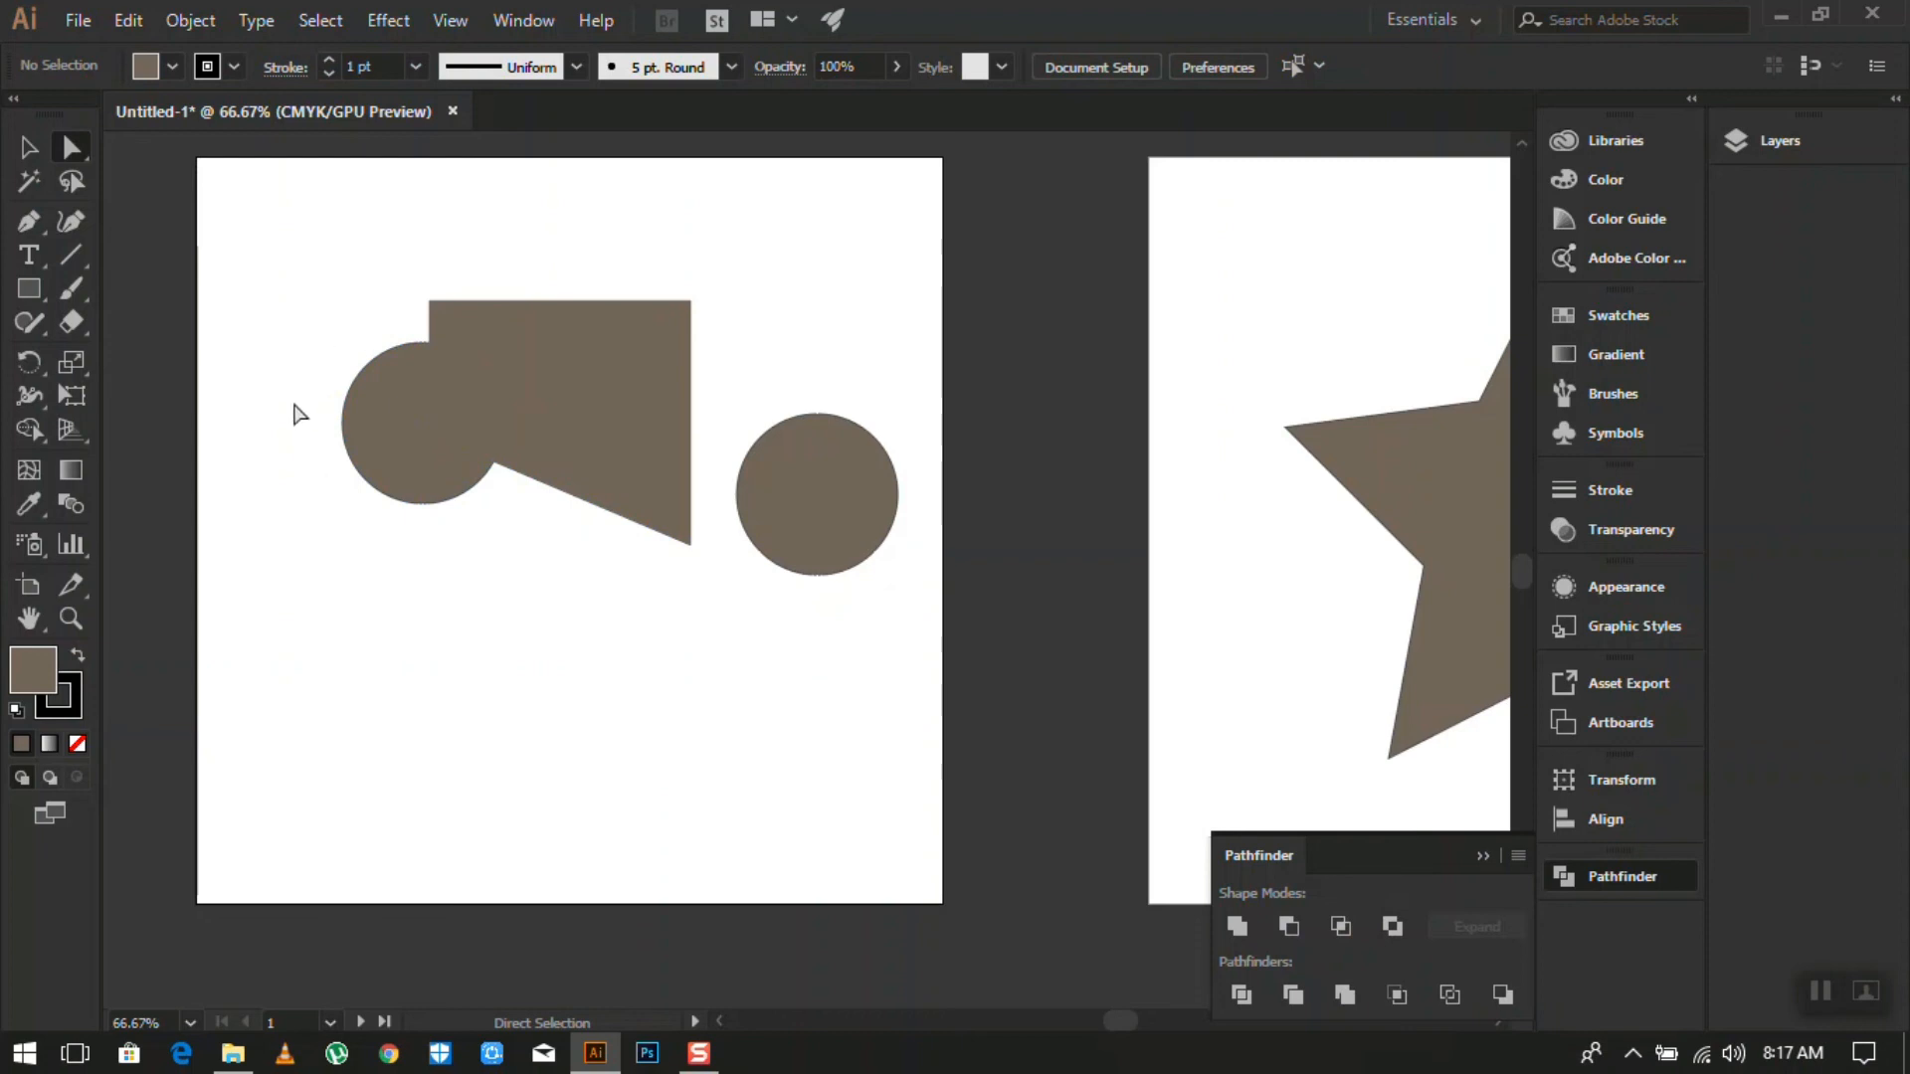
left_click_drag(274, 363, 471, 398)
left_click(1293, 933)
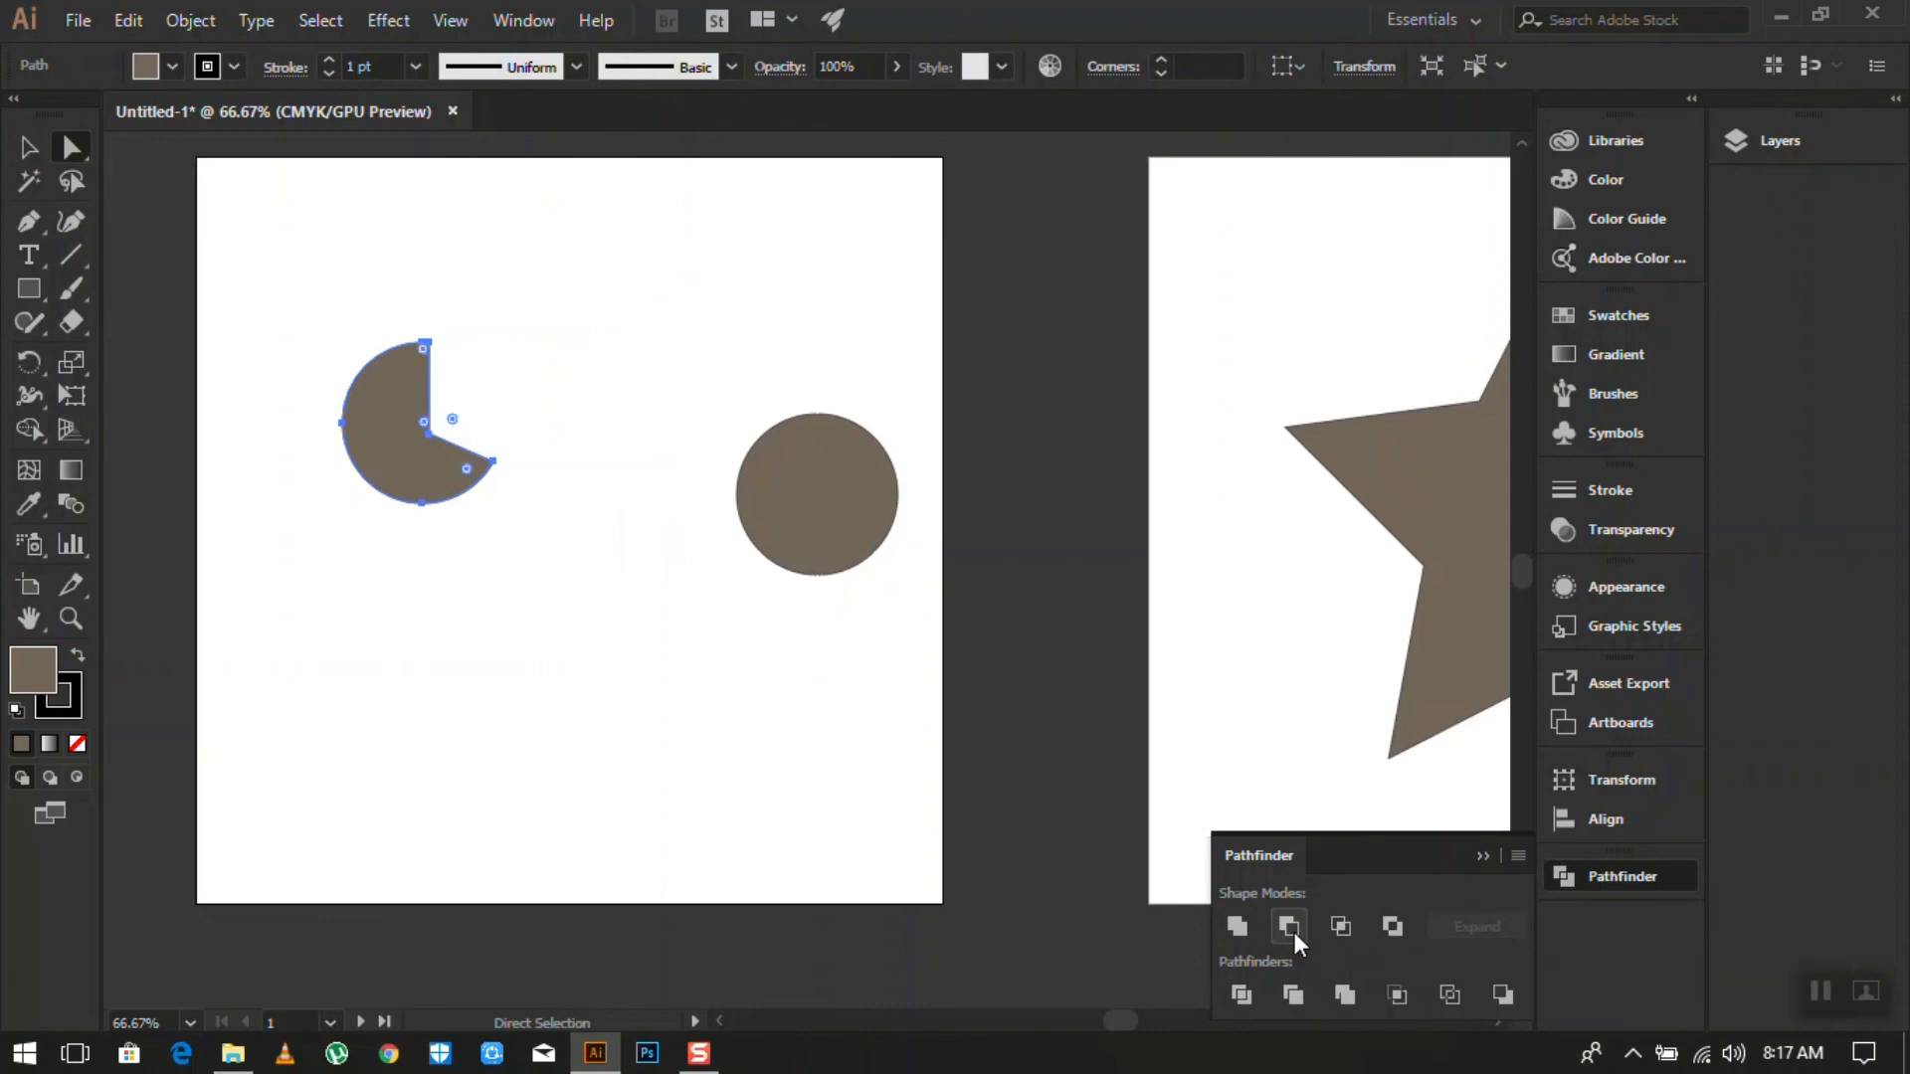
- Undo the Minus Front cut so the whole circle overlaps the trapezoid again, then deselect
scroll(401, 571, "down", 1)
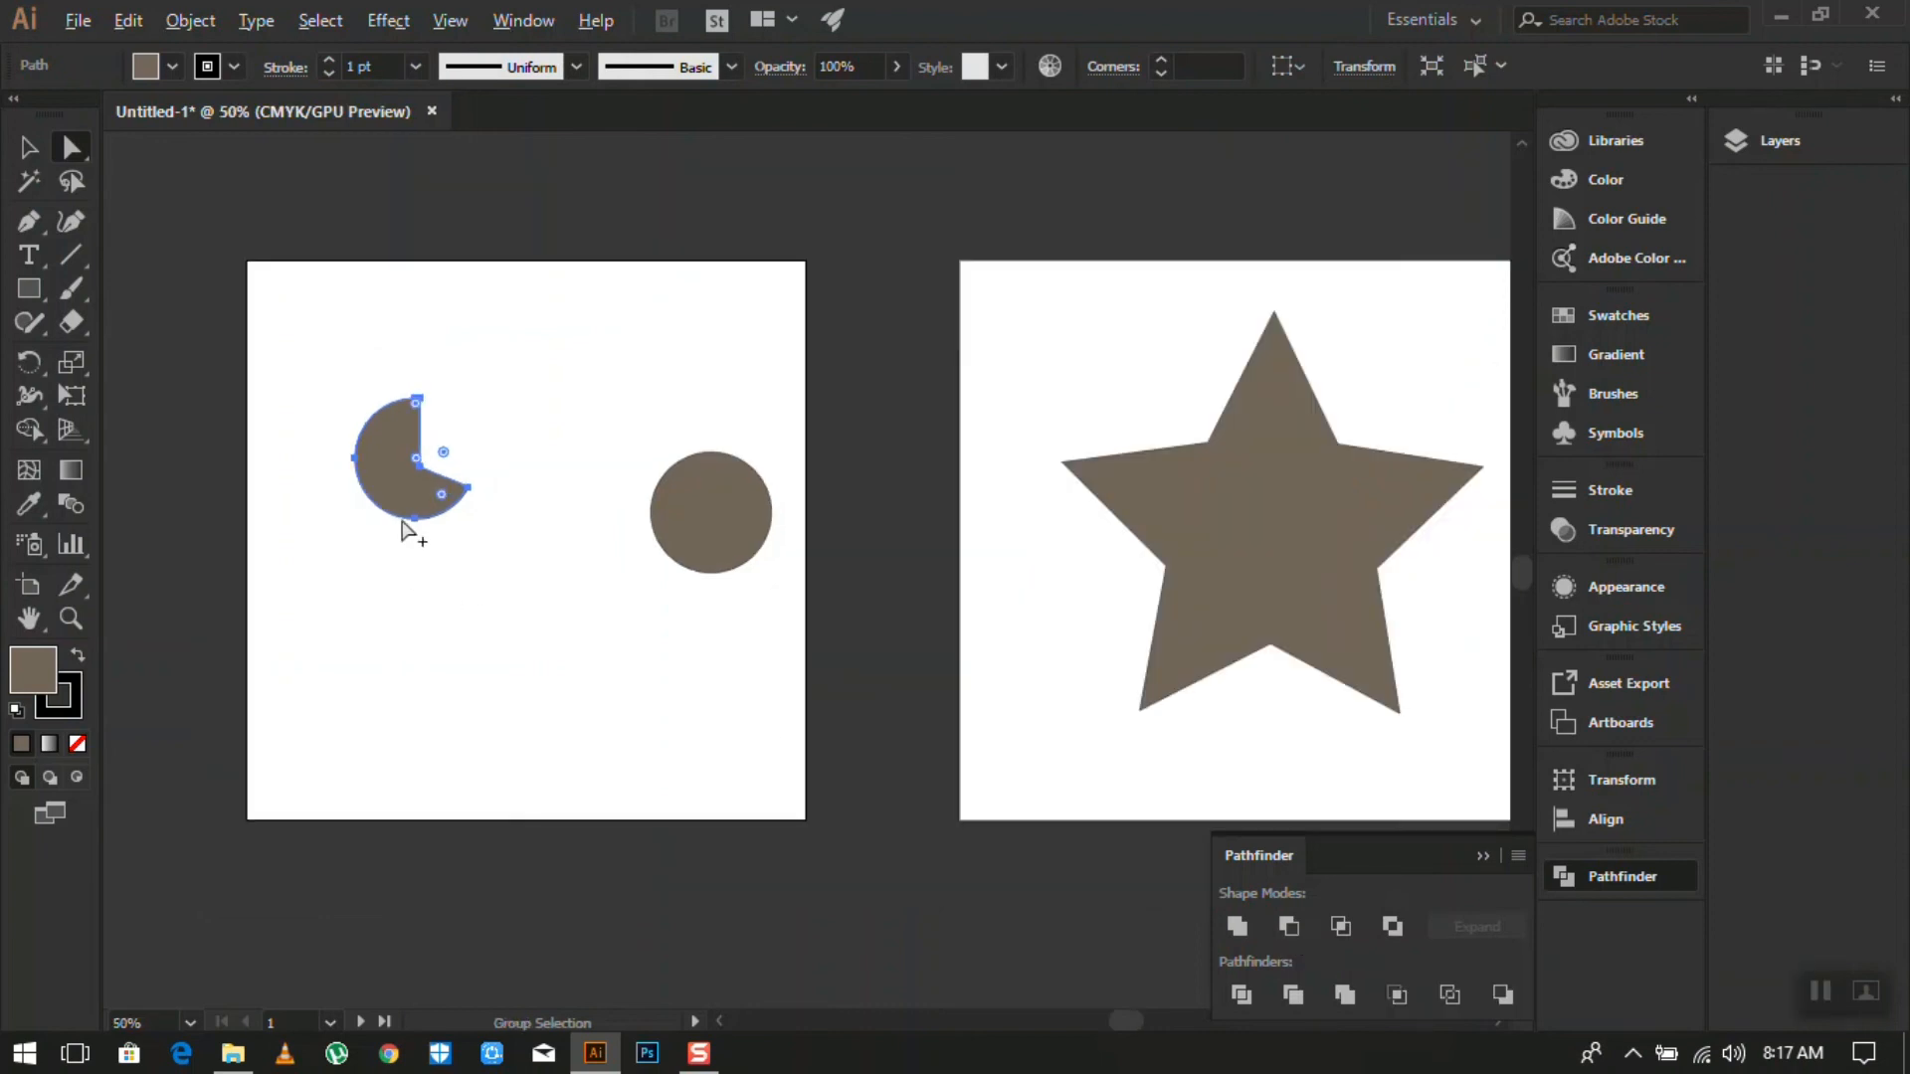
scroll(406, 495, "up", 4)
key("ctrl")
key("ctrl")
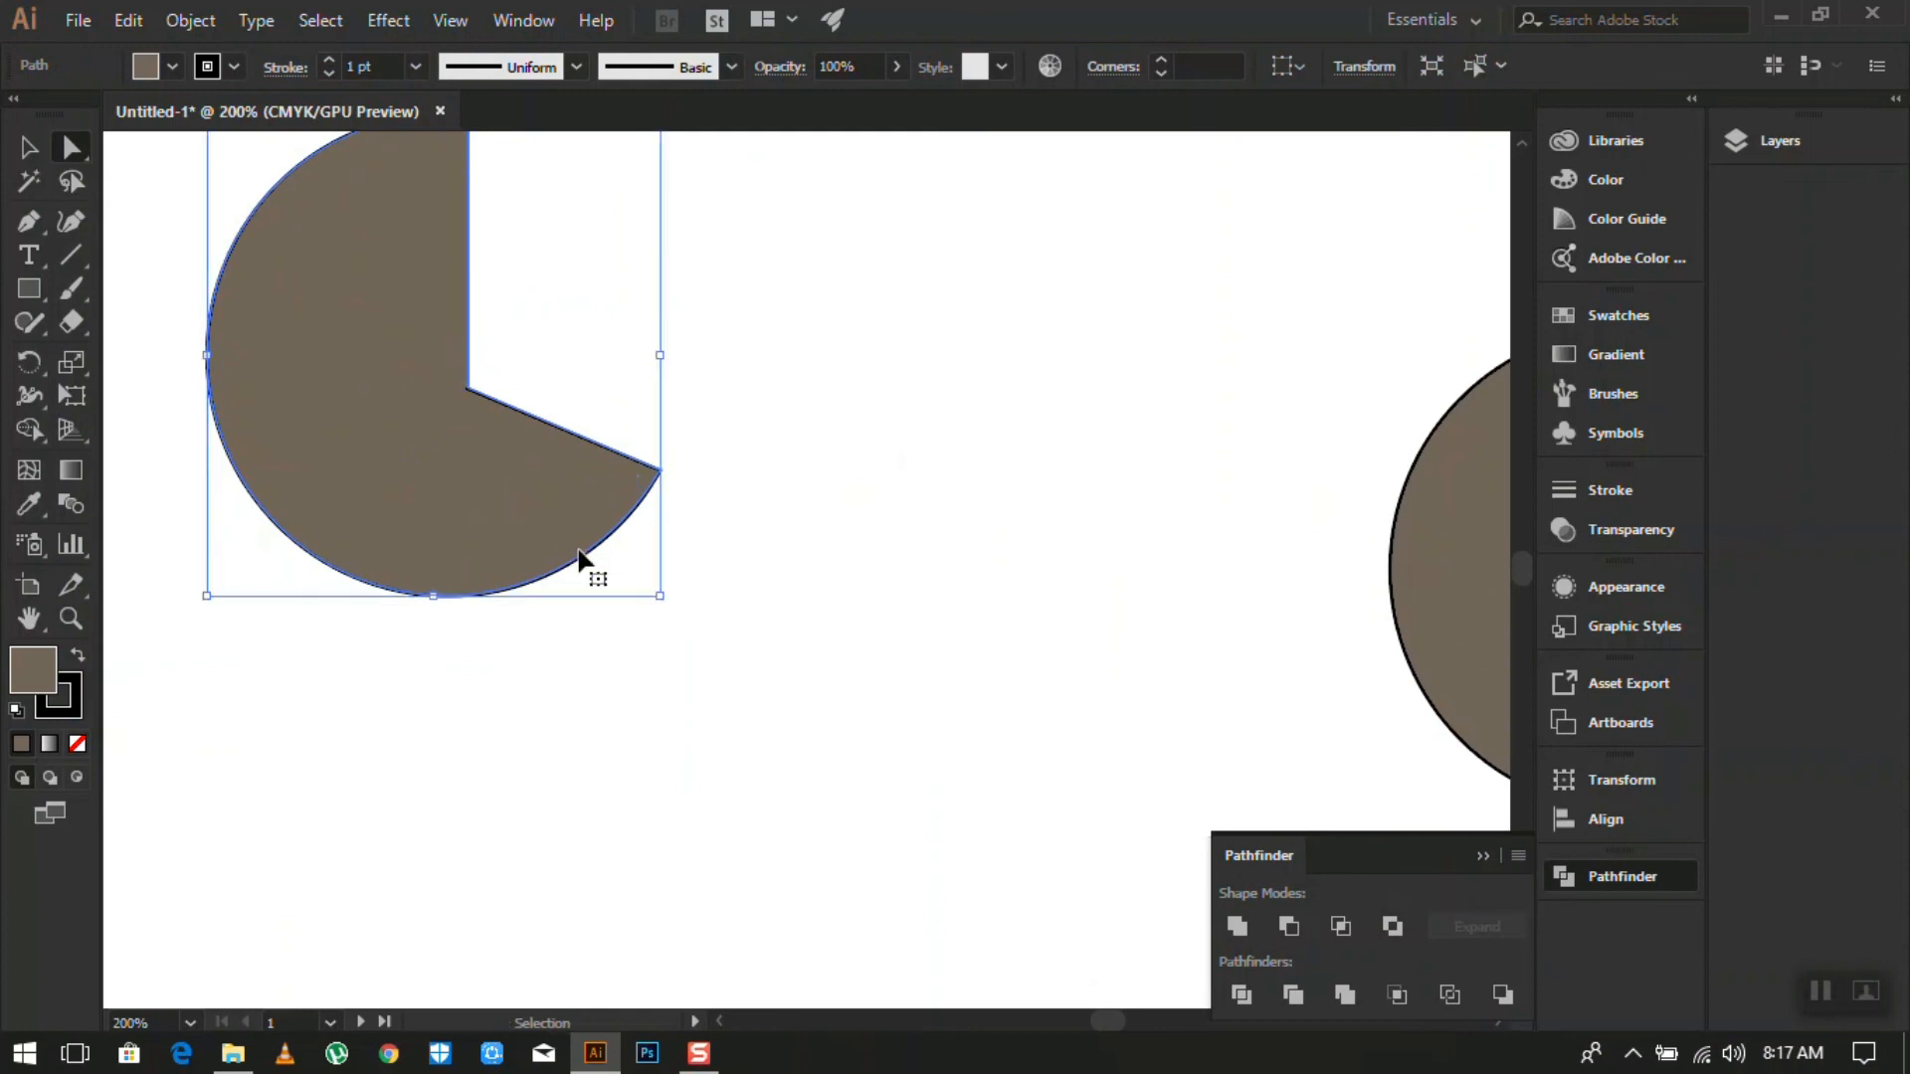
key("ctrl+z")
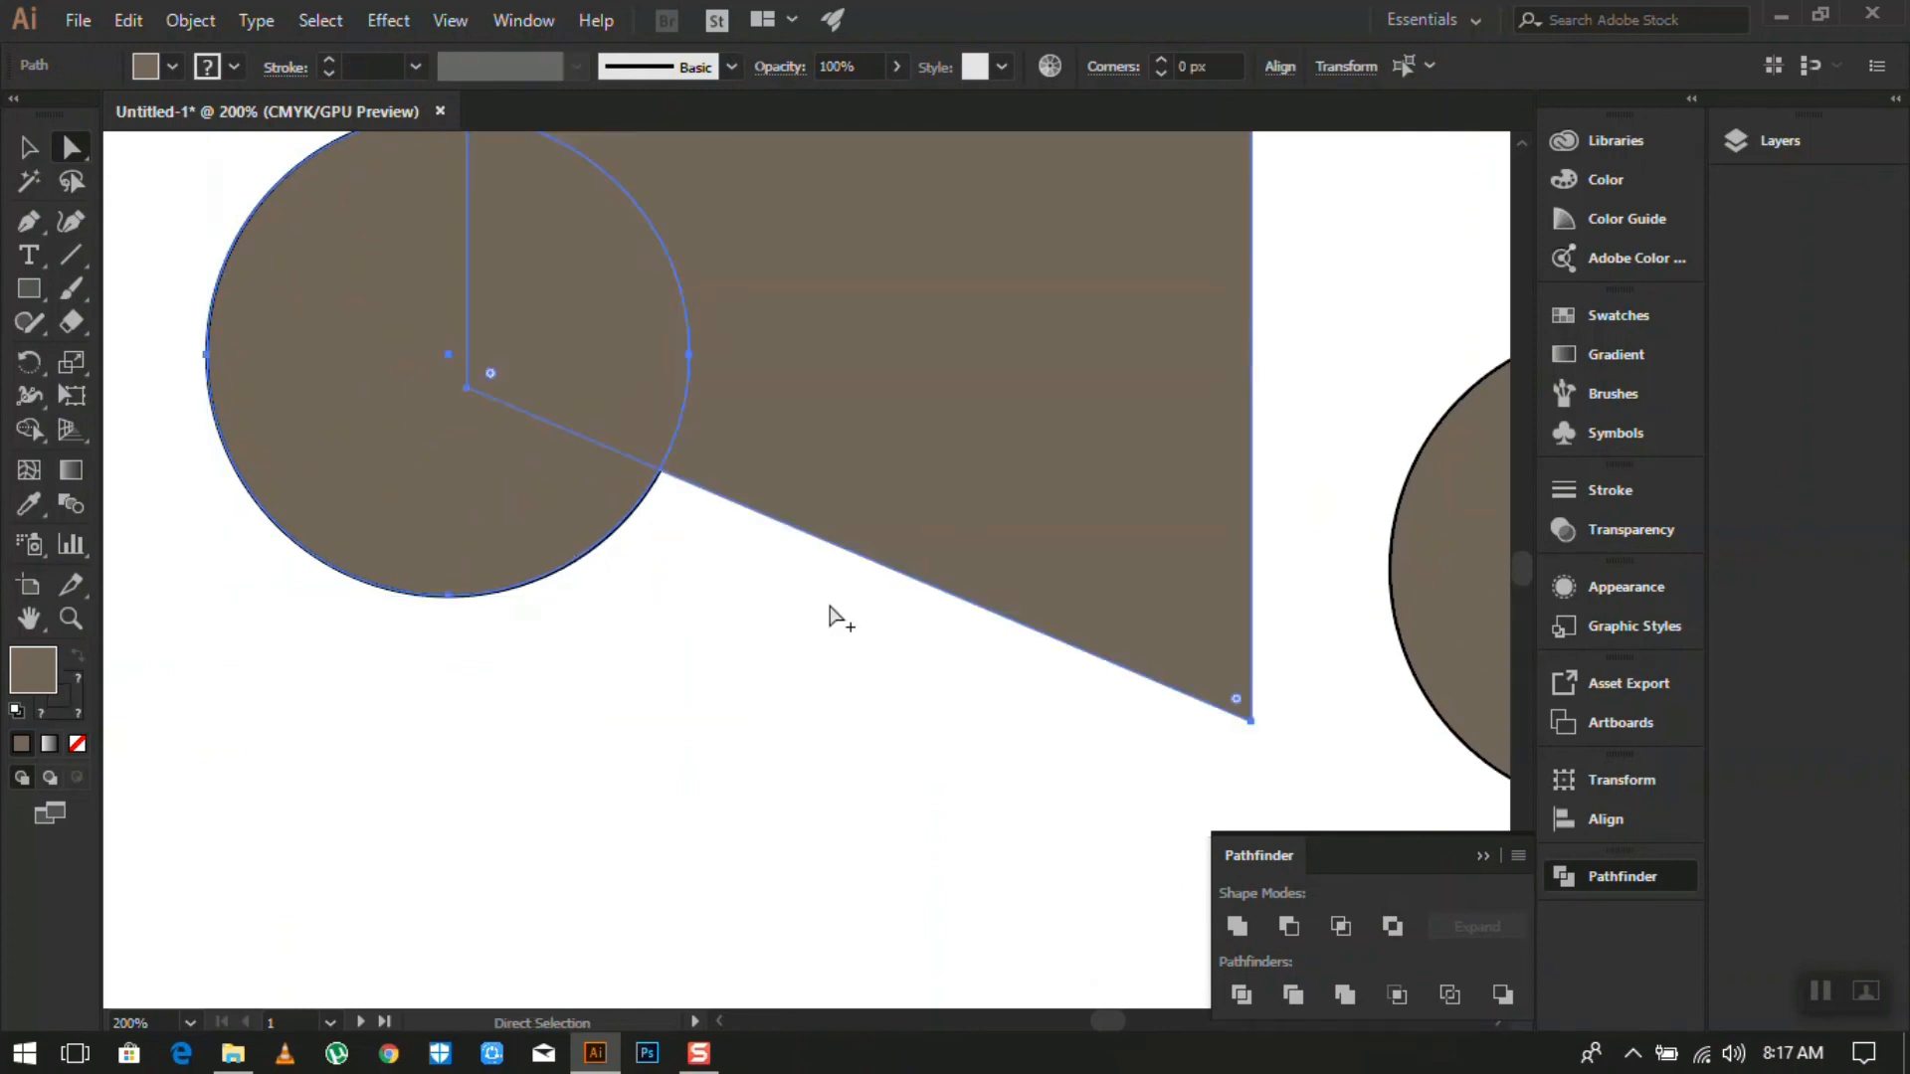
scroll(824, 609, "down", 2)
left_click(709, 744)
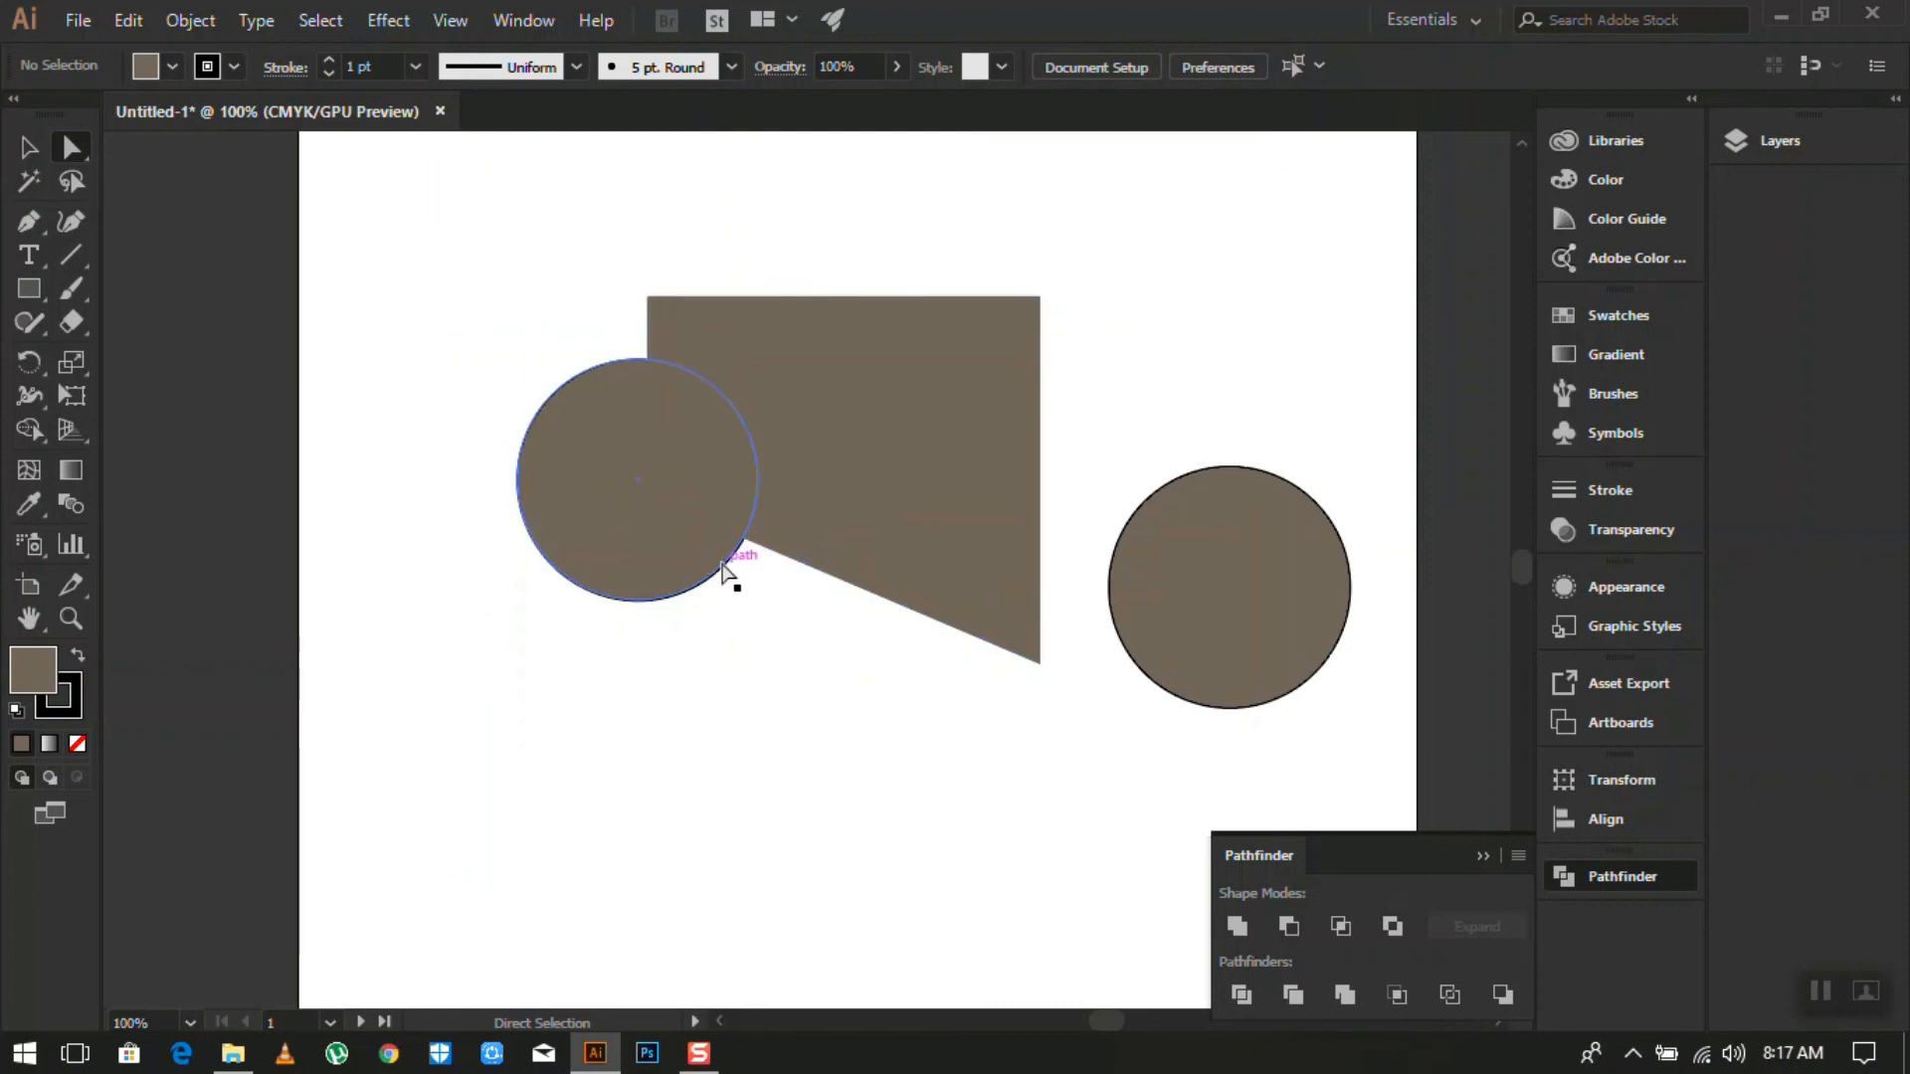
scroll(764, 568, "down", 3)
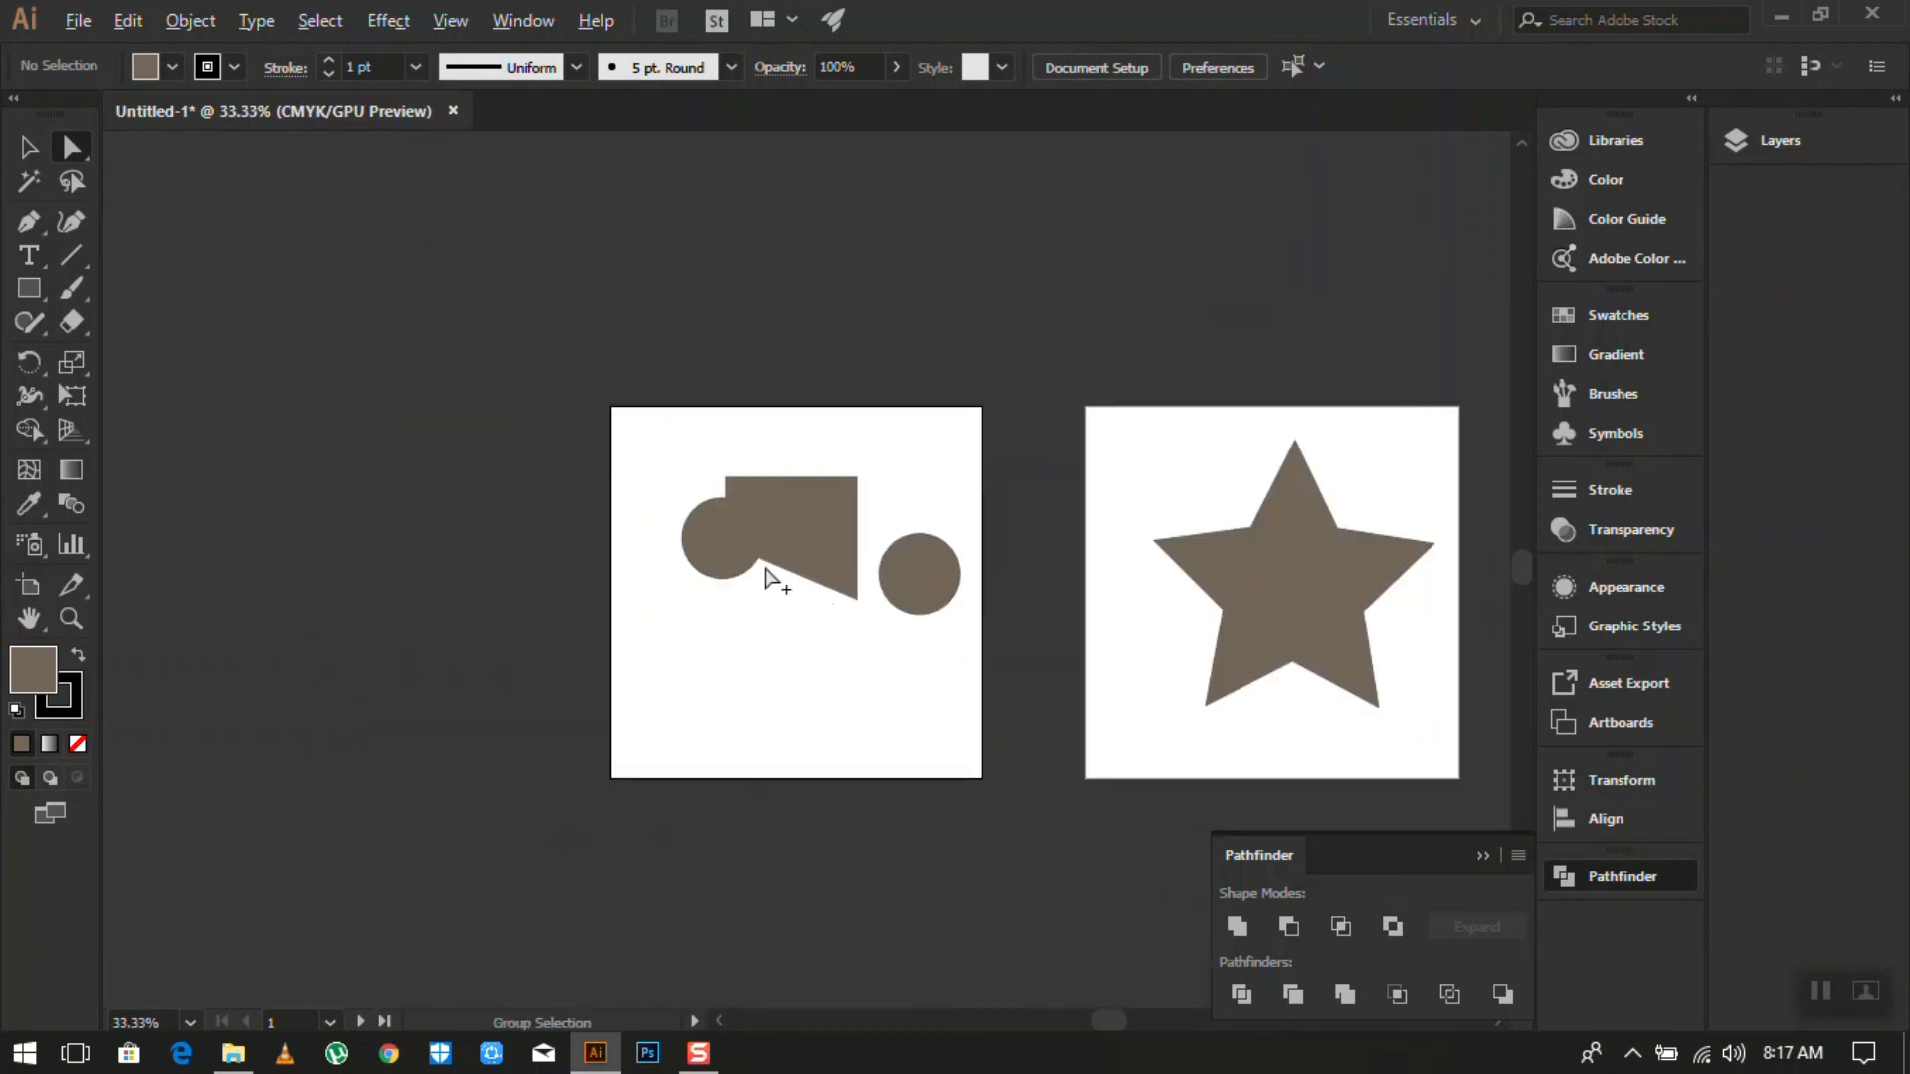
scroll(723, 554, "up", 3)
scroll(929, 561, "down", 2)
scroll(929, 561, "down", 1)
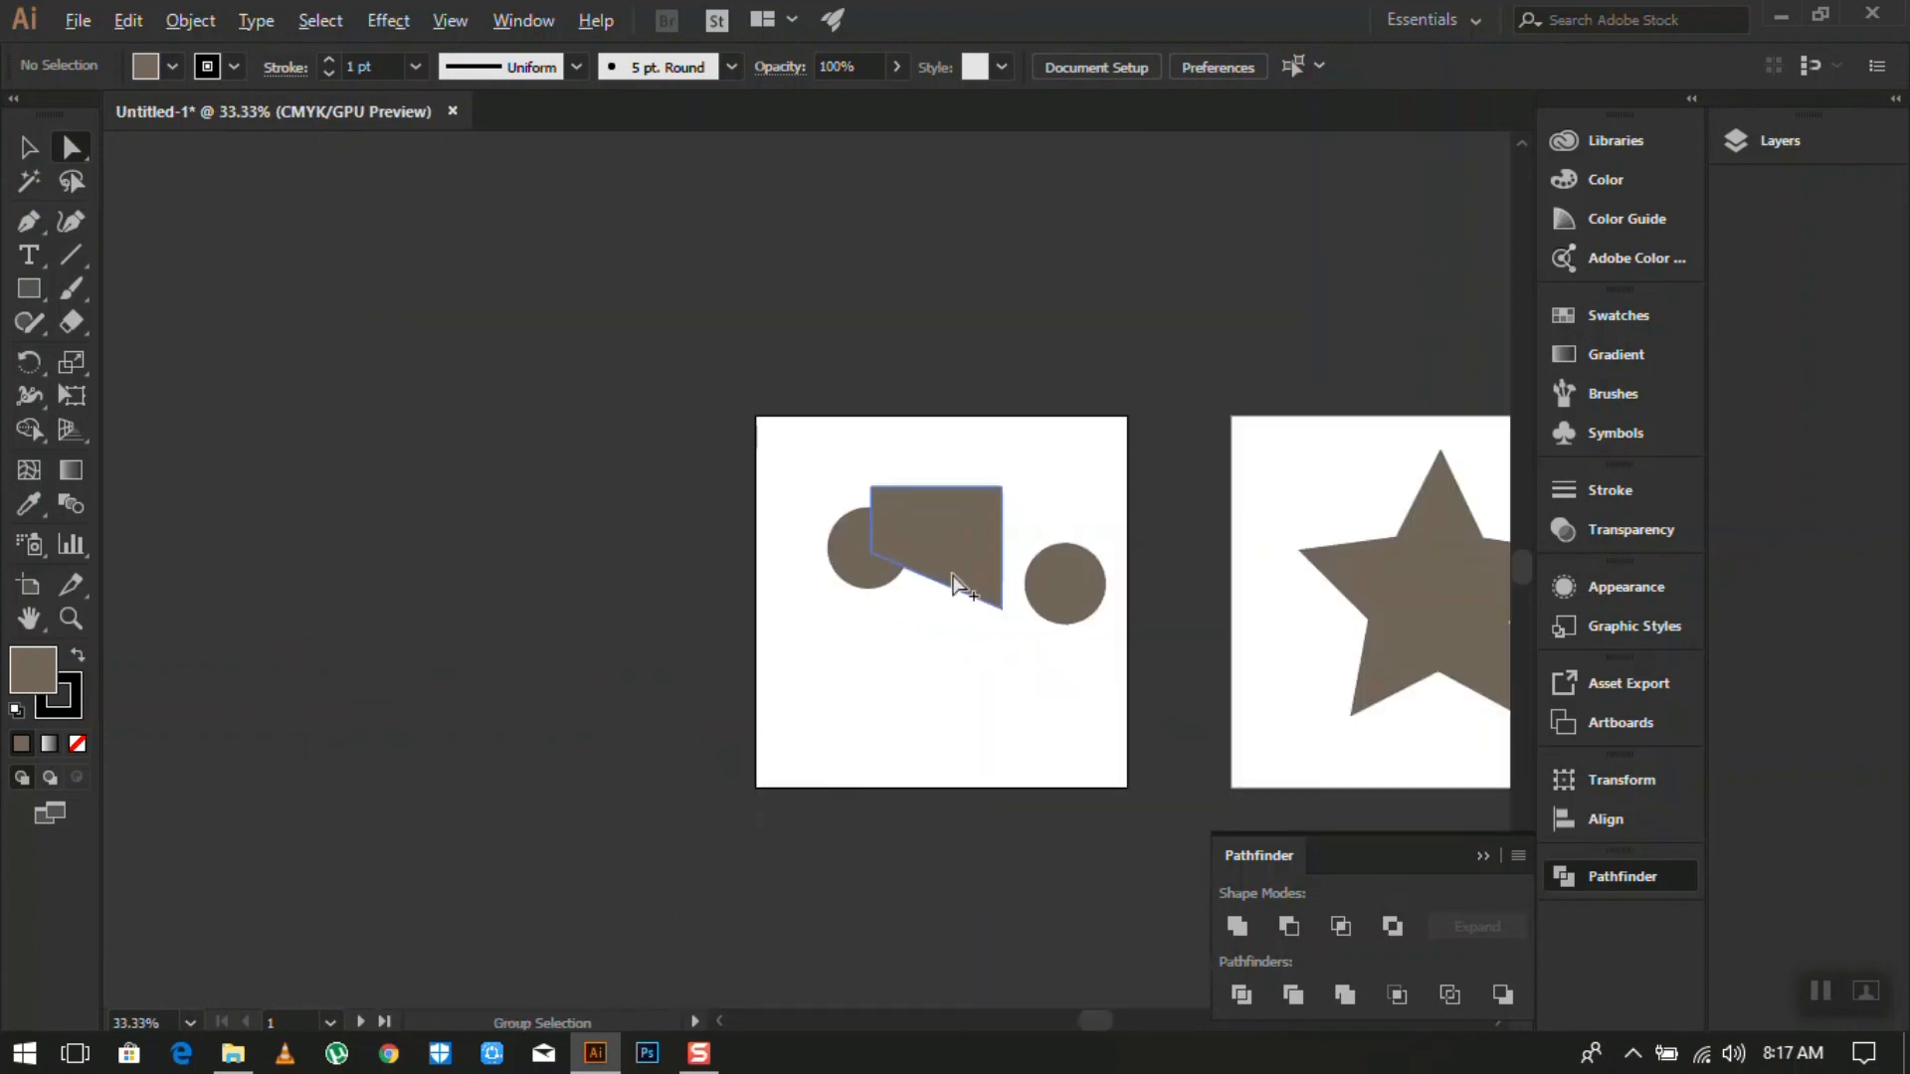
scroll(1236, 640, "up", 1)
scroll(630, 490, "up", 1)
scroll(1074, 553, "down", 1)
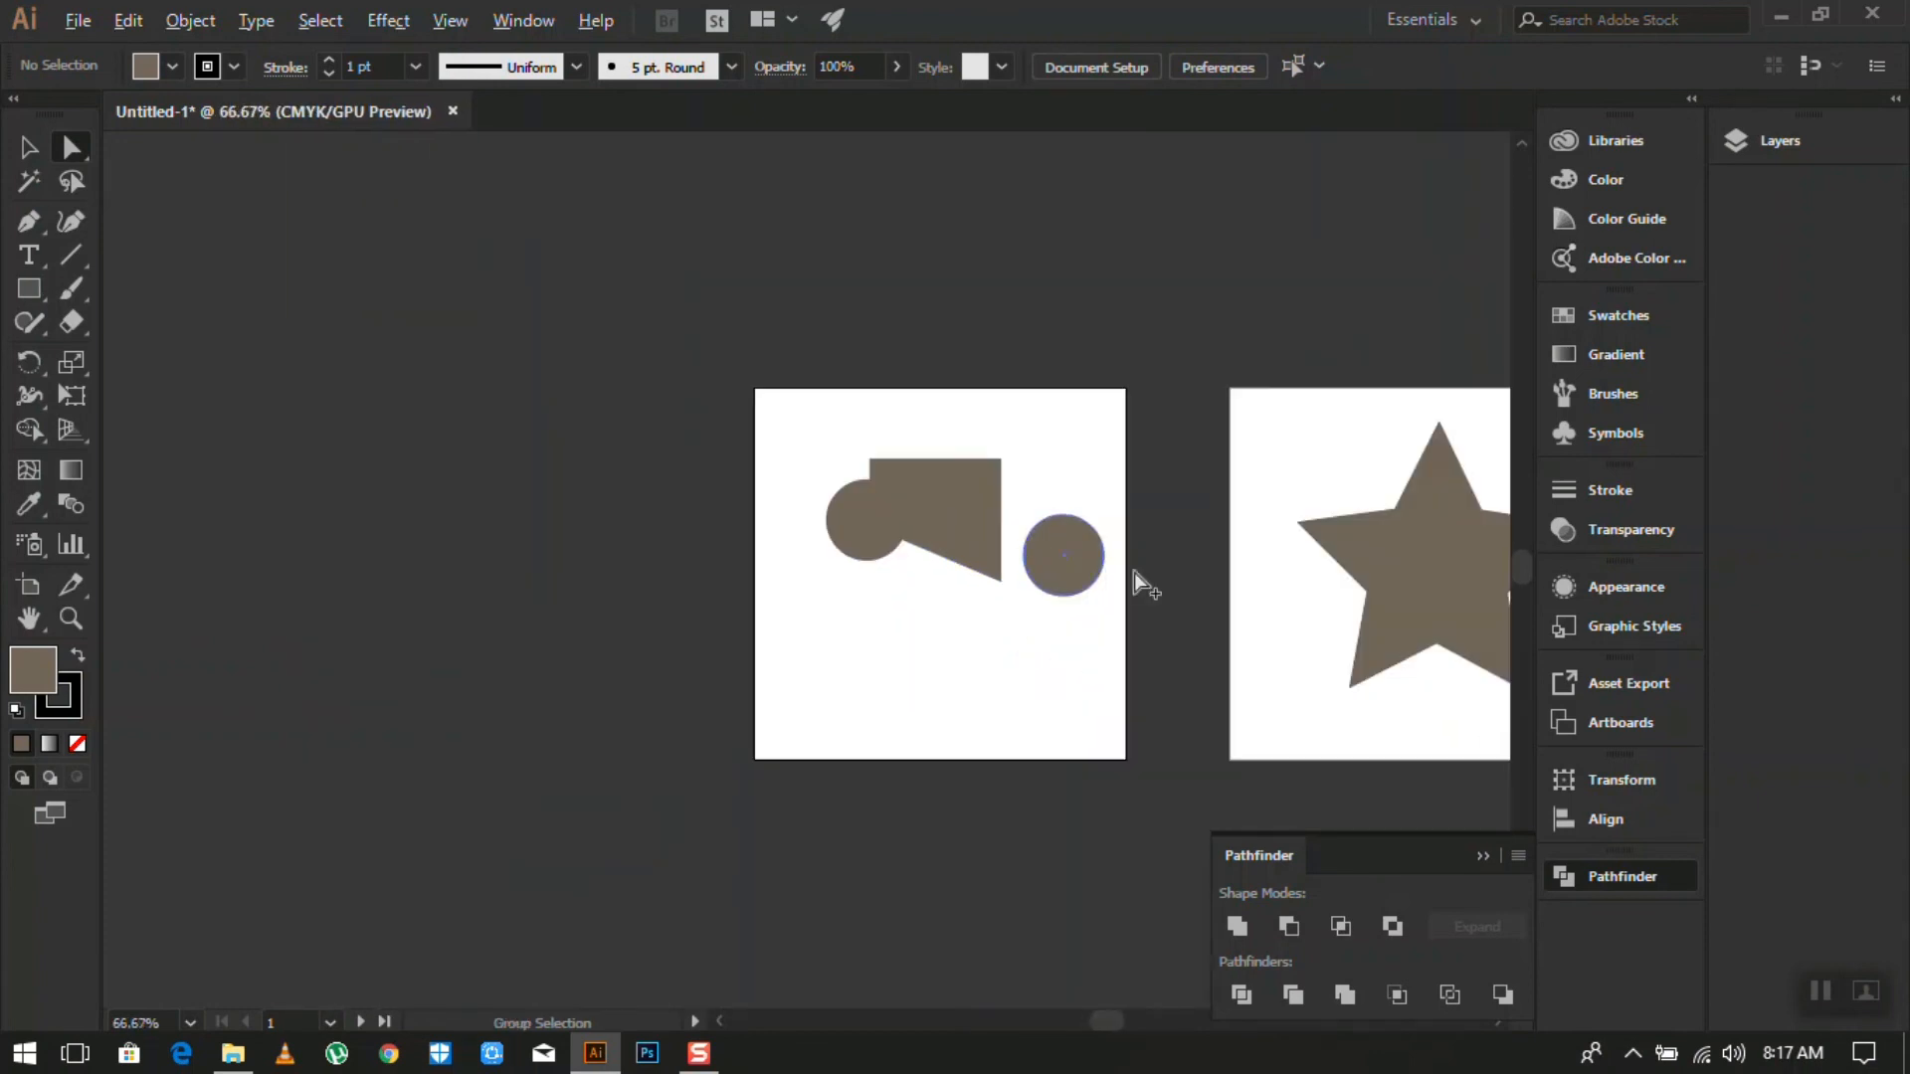
scroll(1227, 584, "up", 1)
scroll(597, 468, "up", 1)
scroll(541, 472, "down", 1)
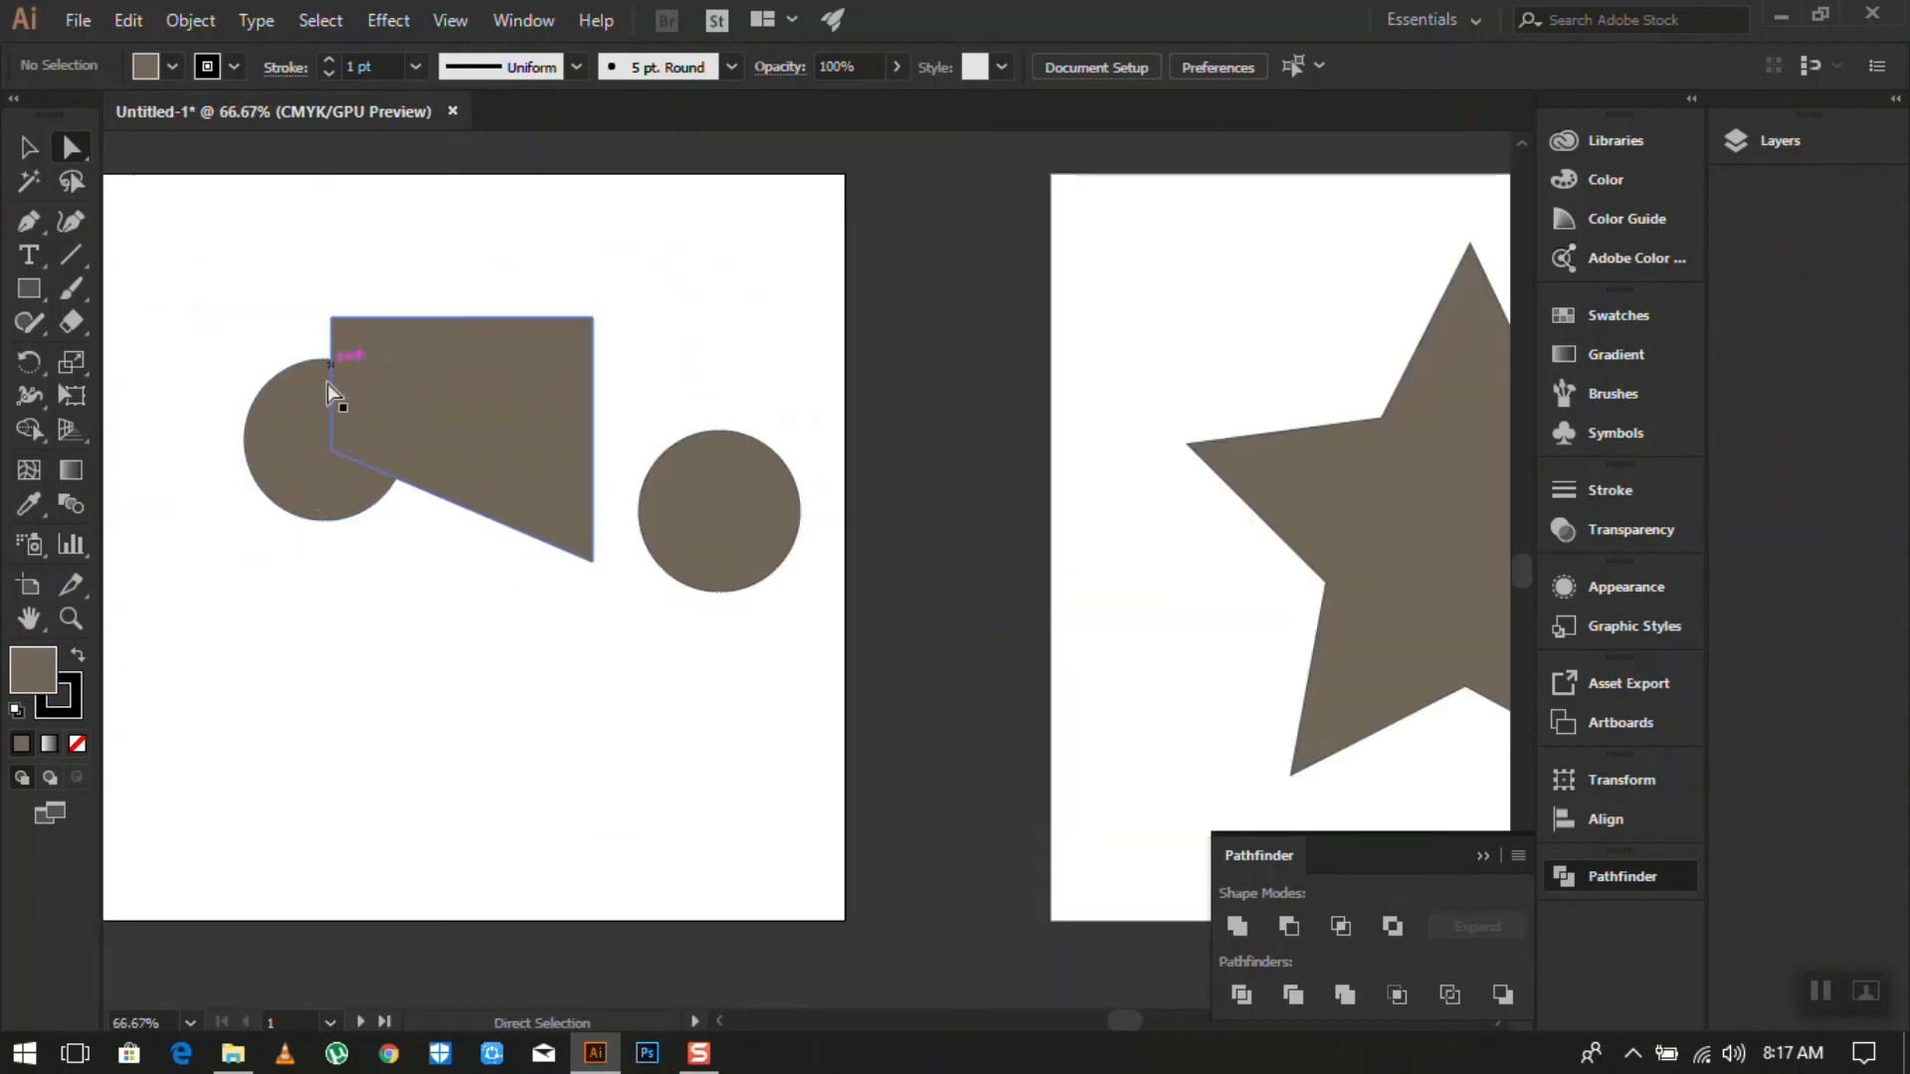
- Drag the circle lower, then rotate the trapezoid to about 316° and shift it up-left
left_click(29, 152)
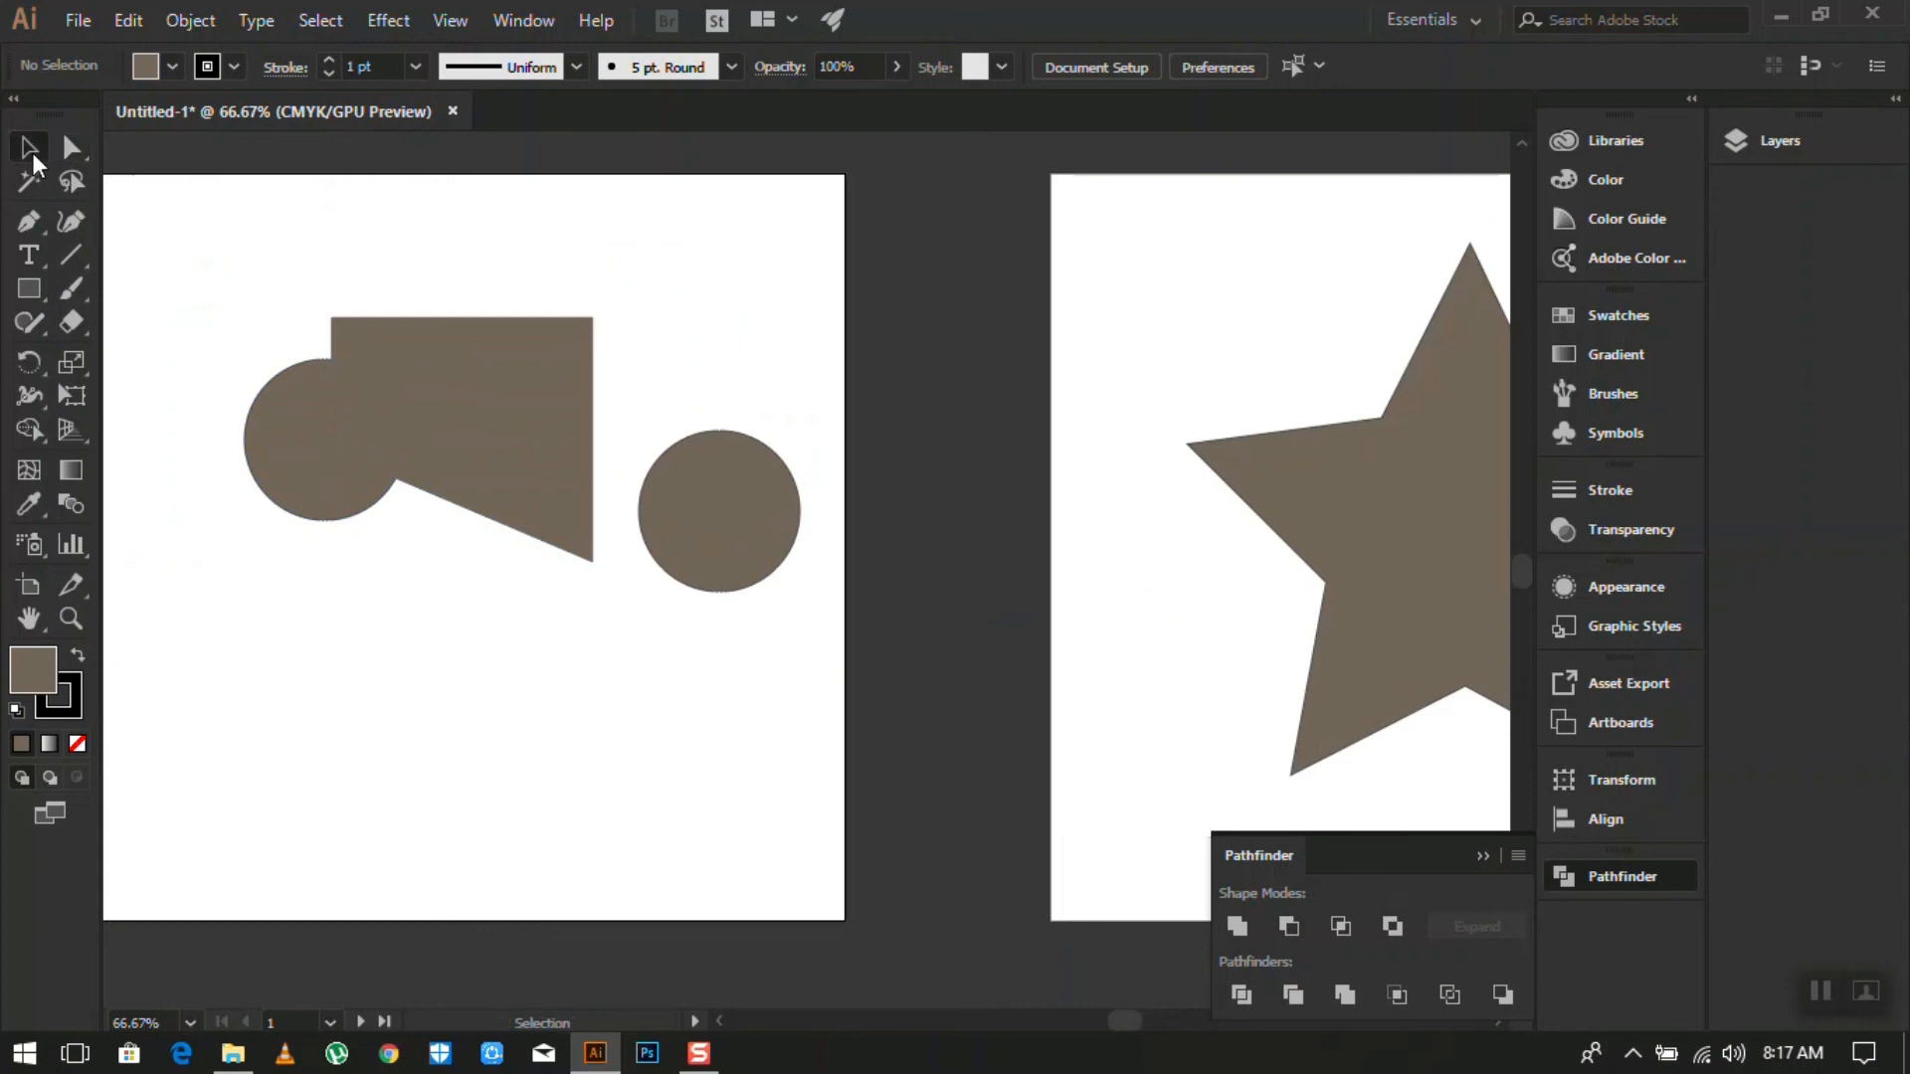
left_click_drag(341, 490, 481, 787)
left_click(513, 438)
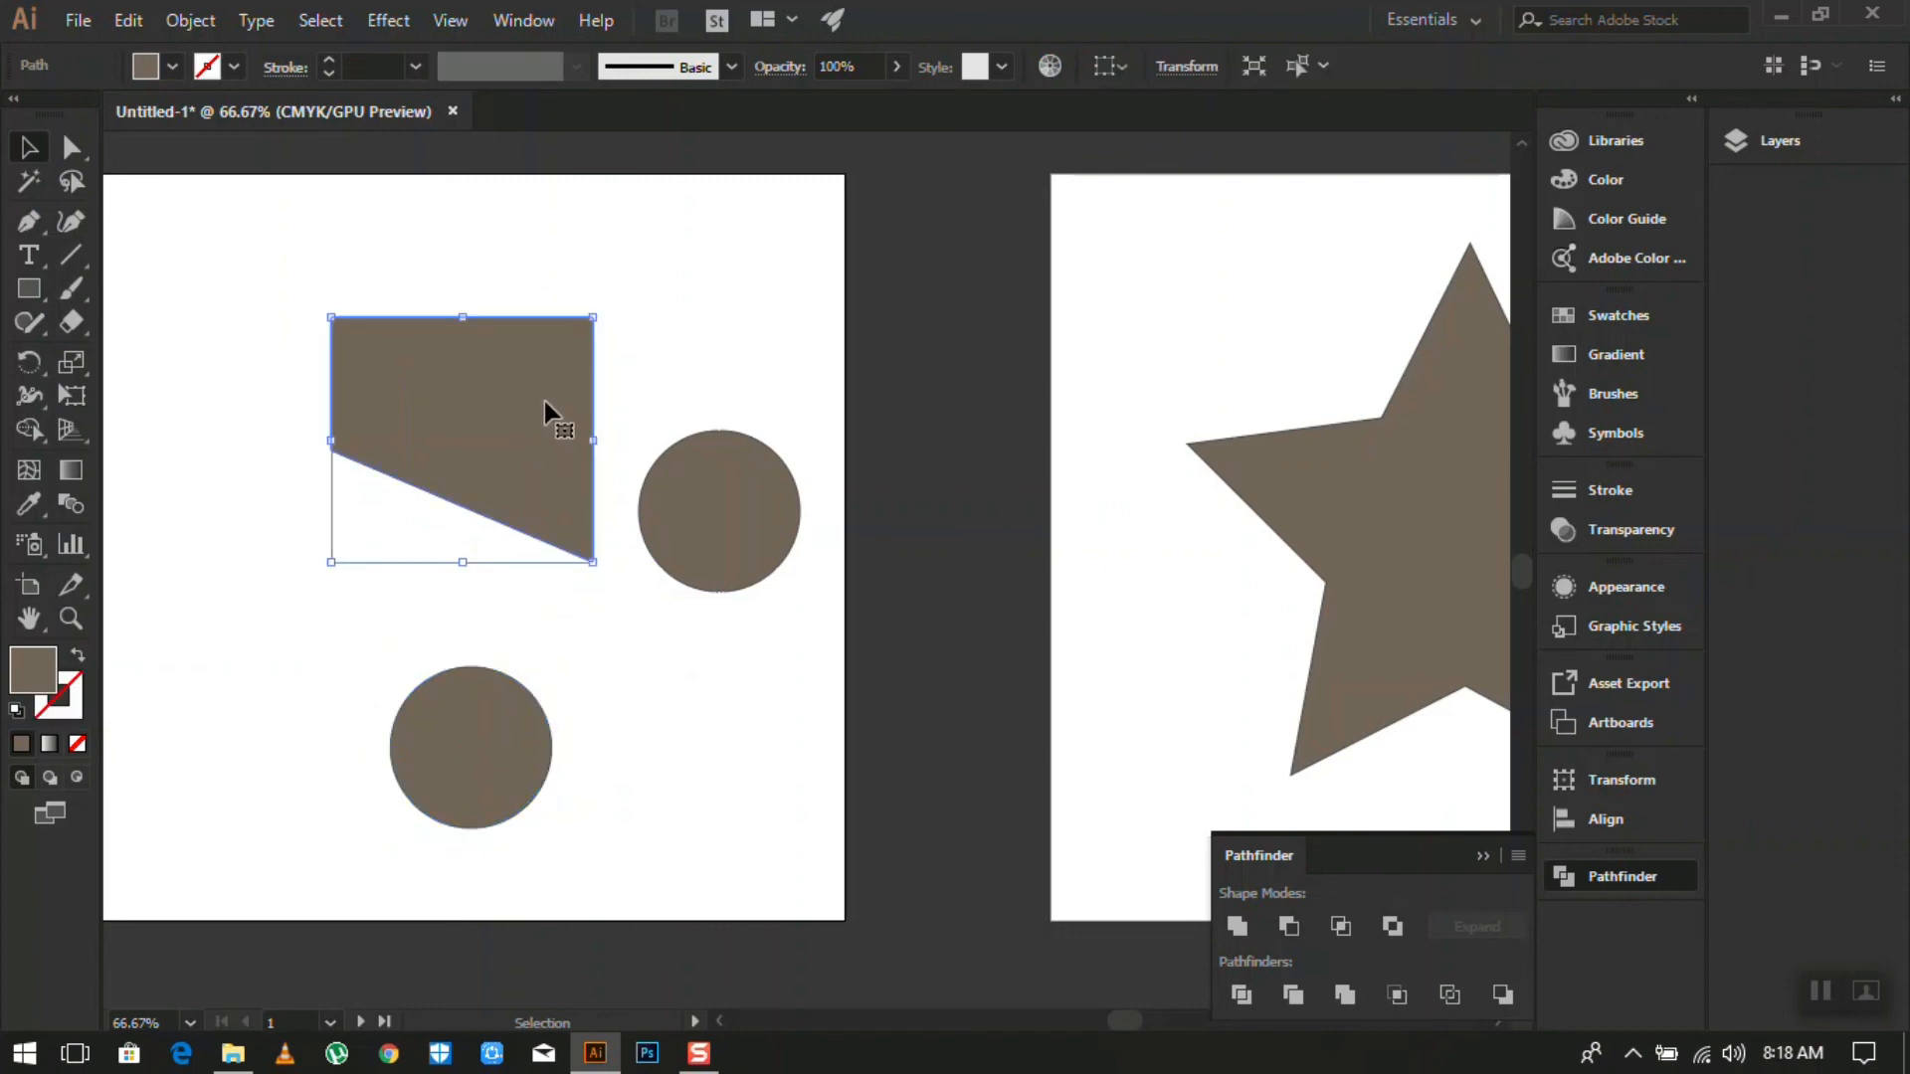
left_click_drag(597, 567, 494, 619)
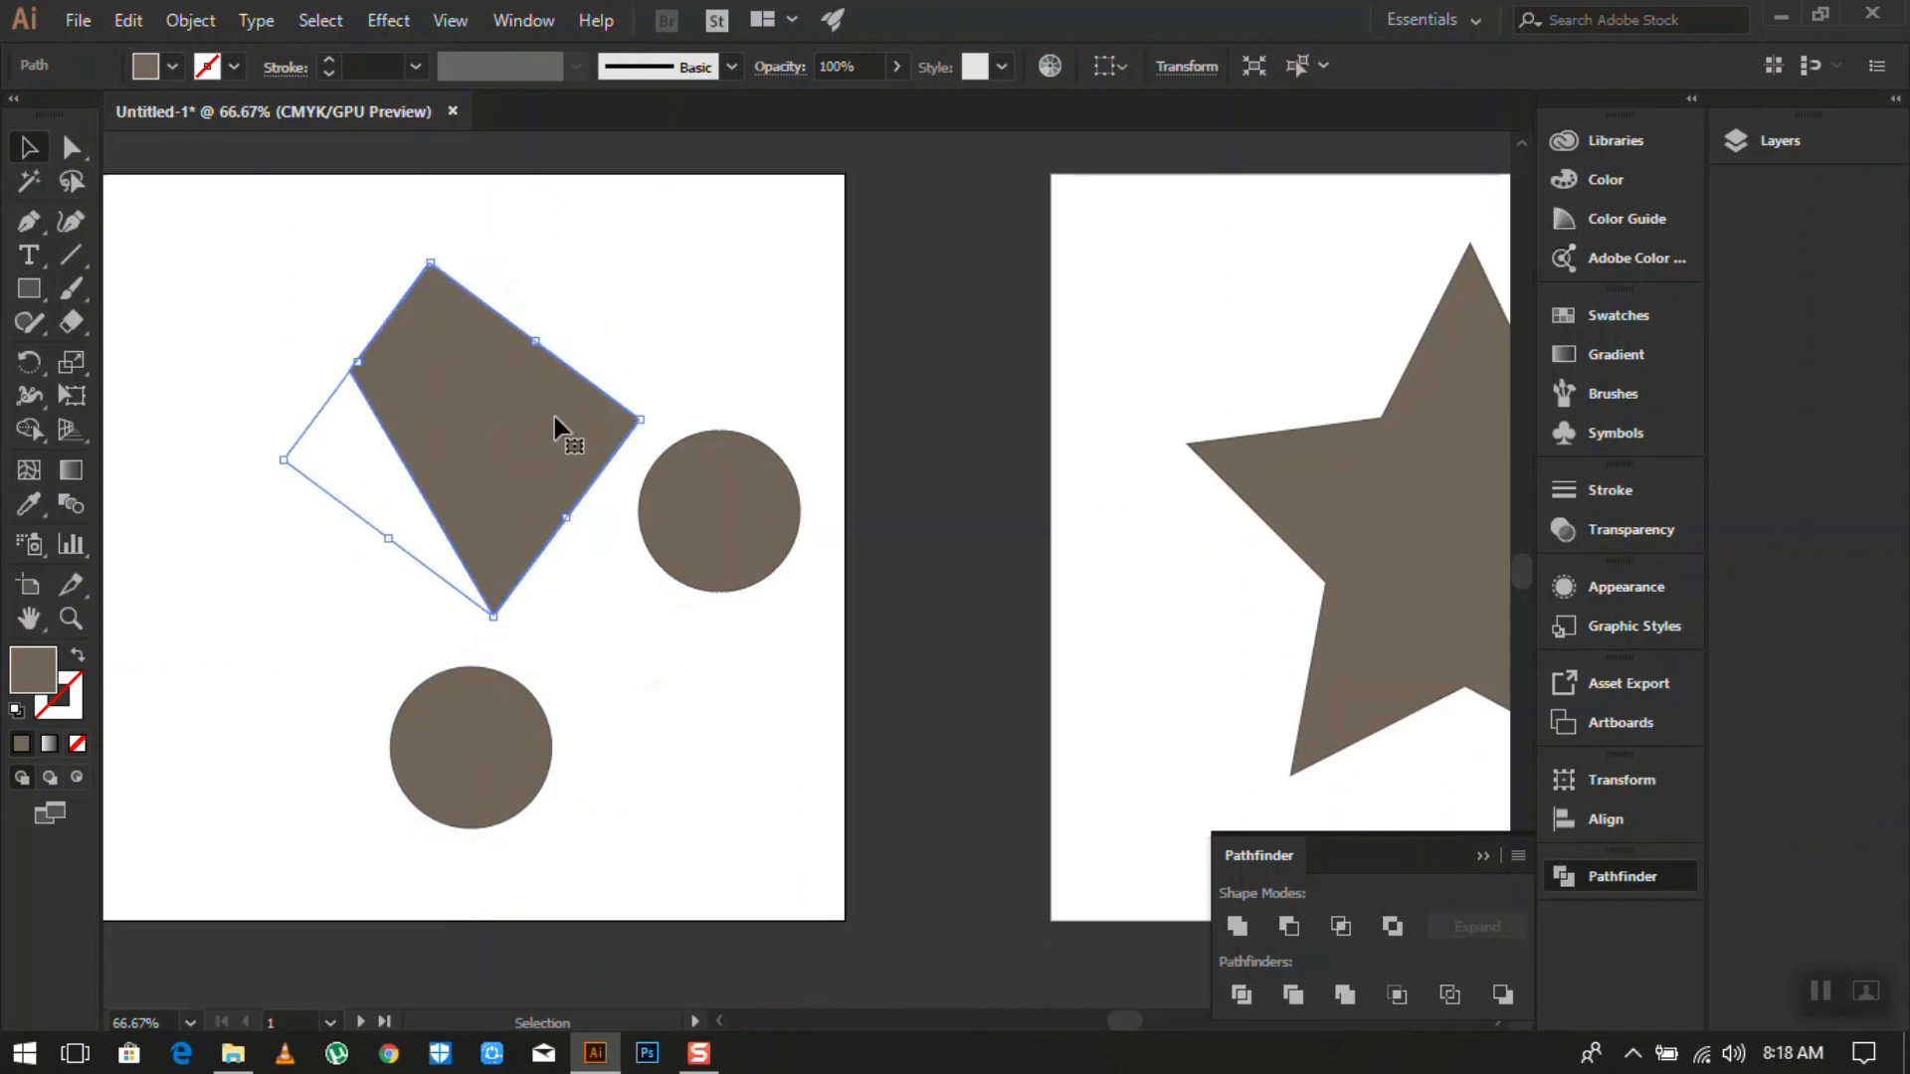
left_click_drag(503, 430, 464, 391)
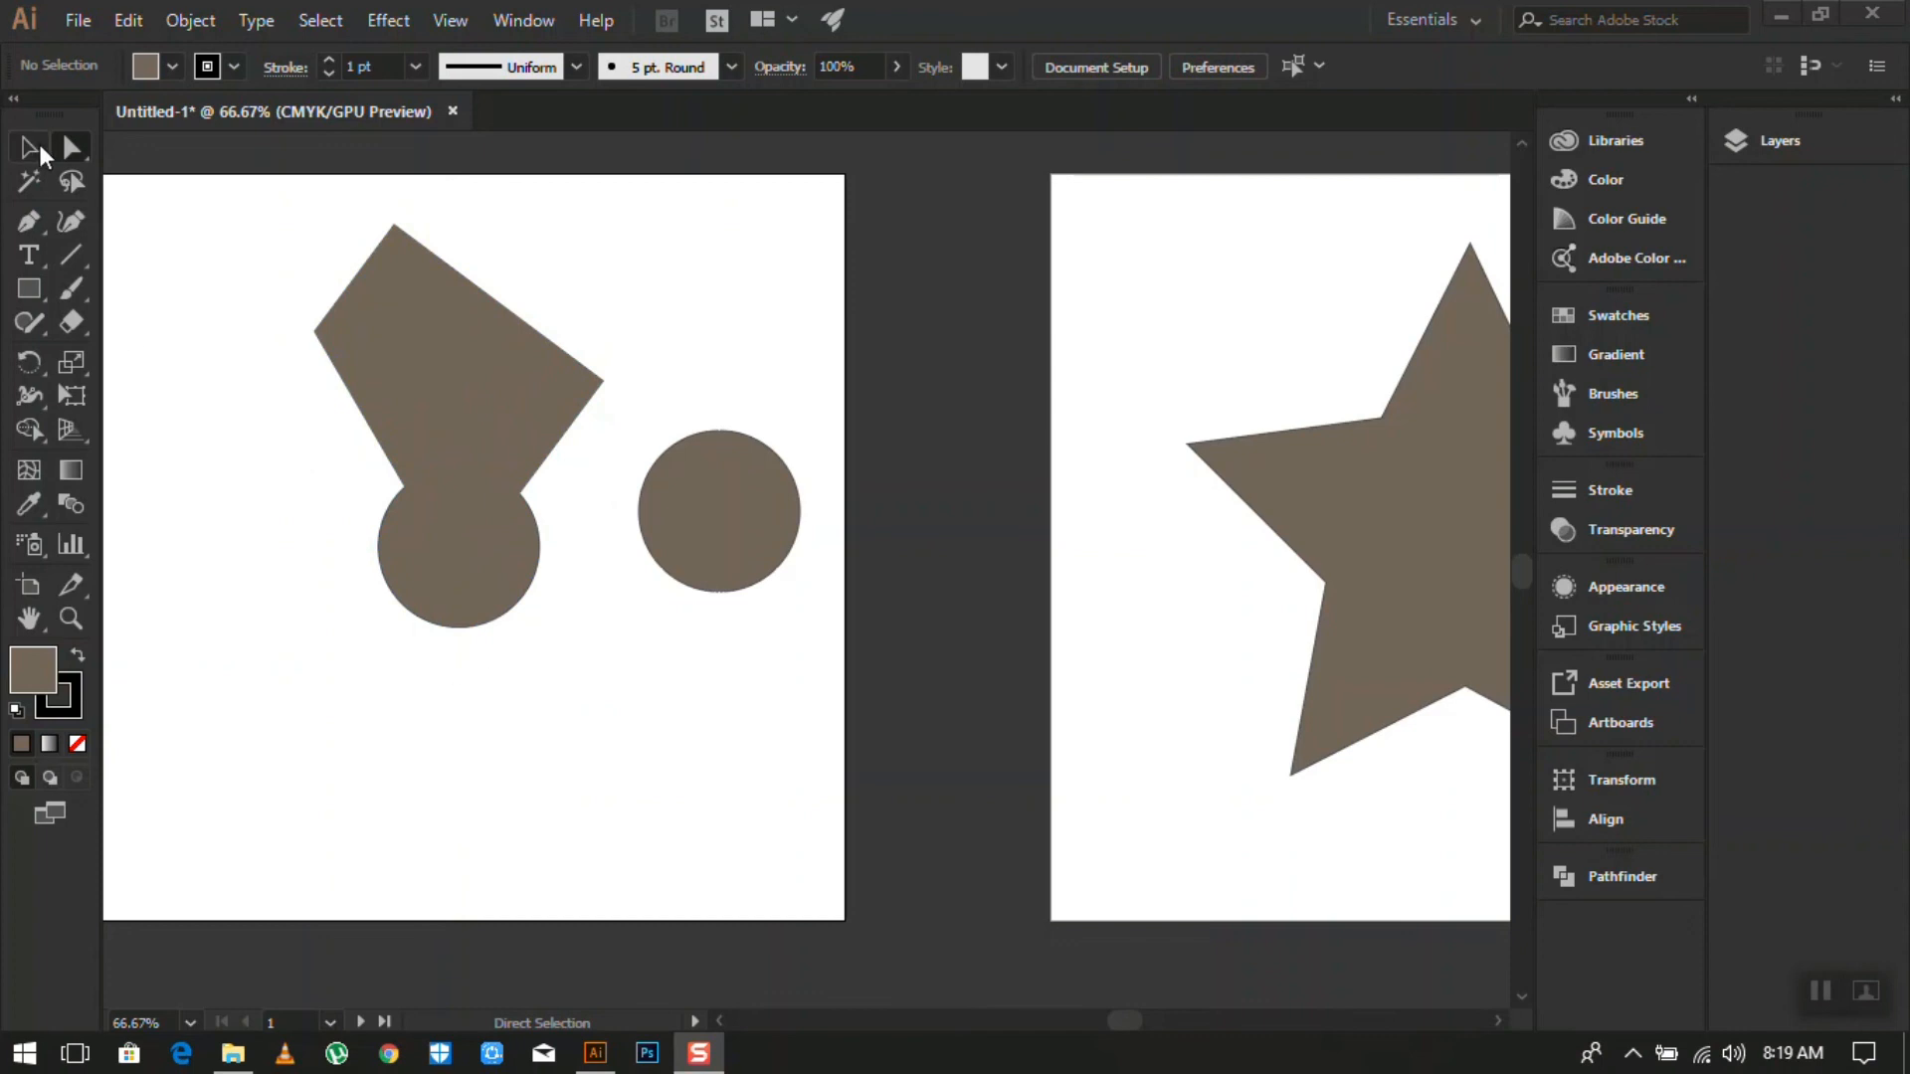
- Select the tilted trapezoid and the circle under its lower point together
left_click(457, 658)
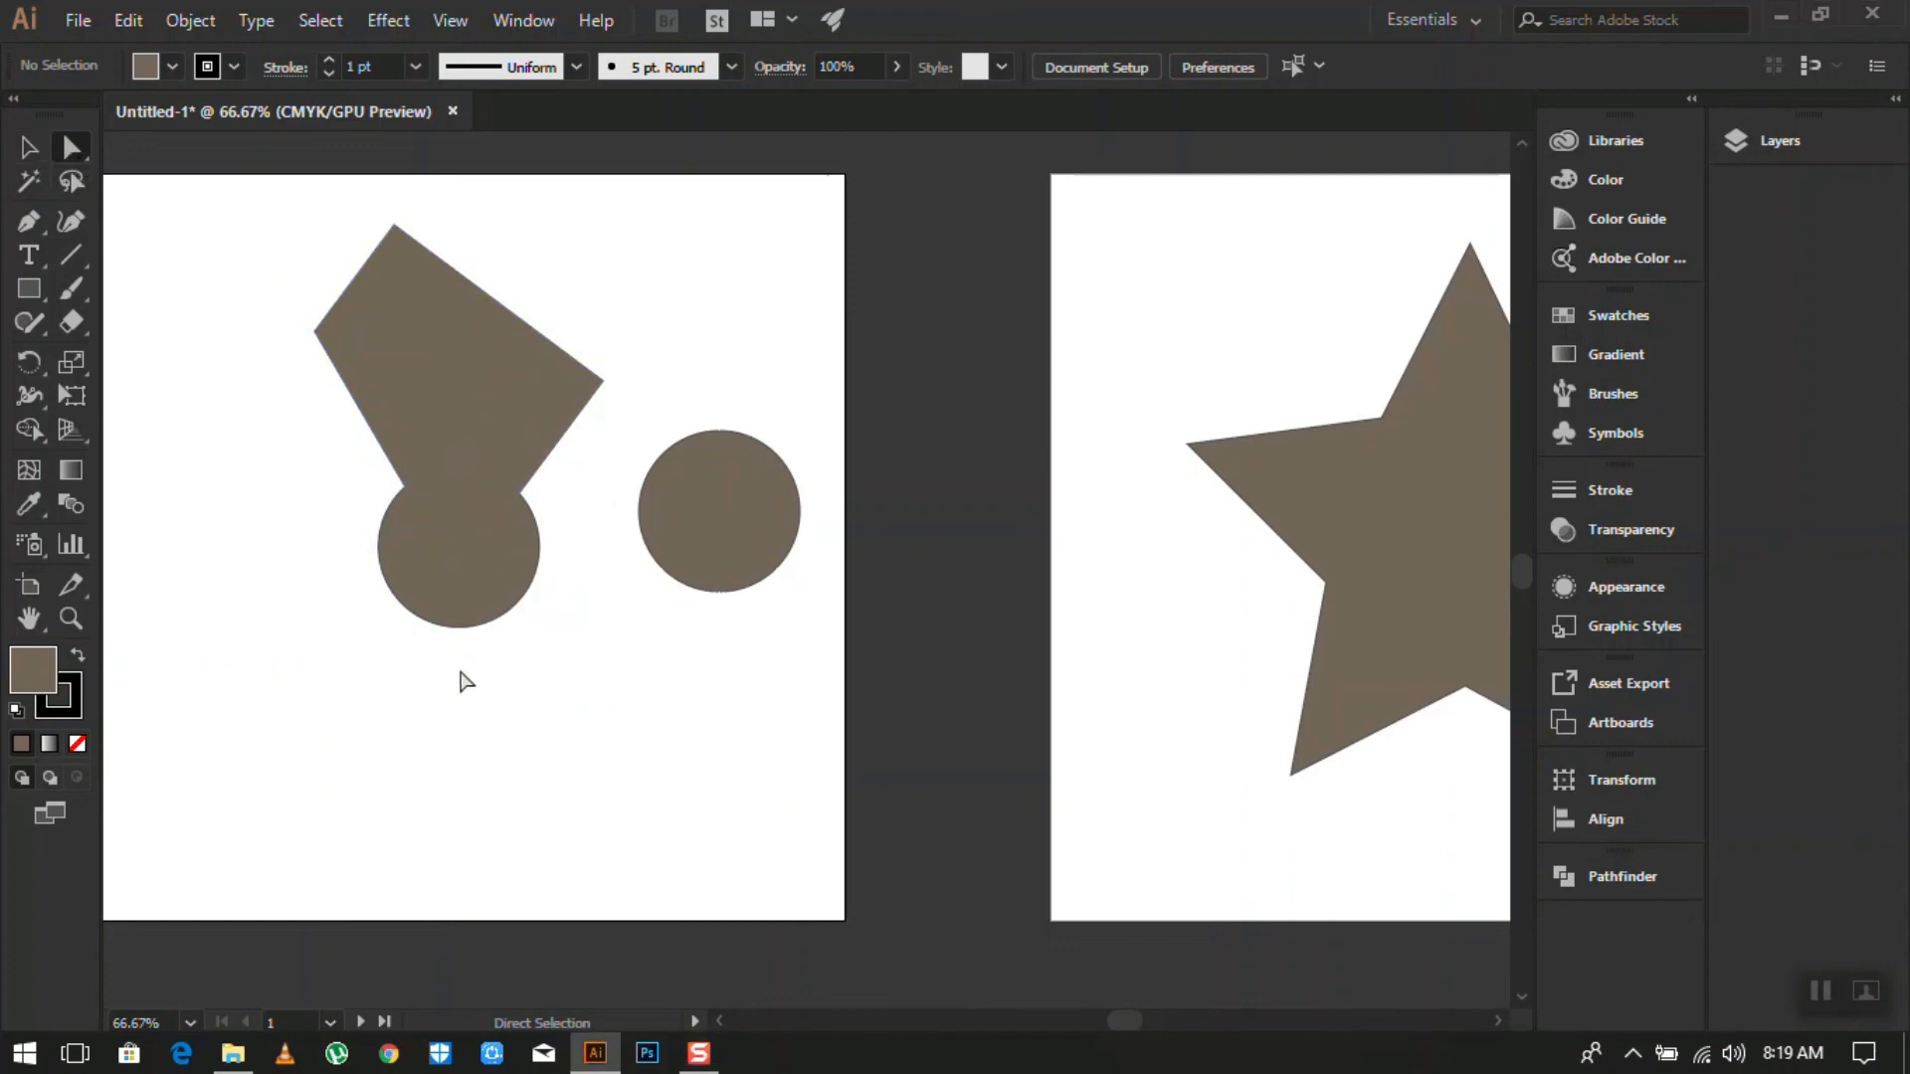
left_click(469, 425)
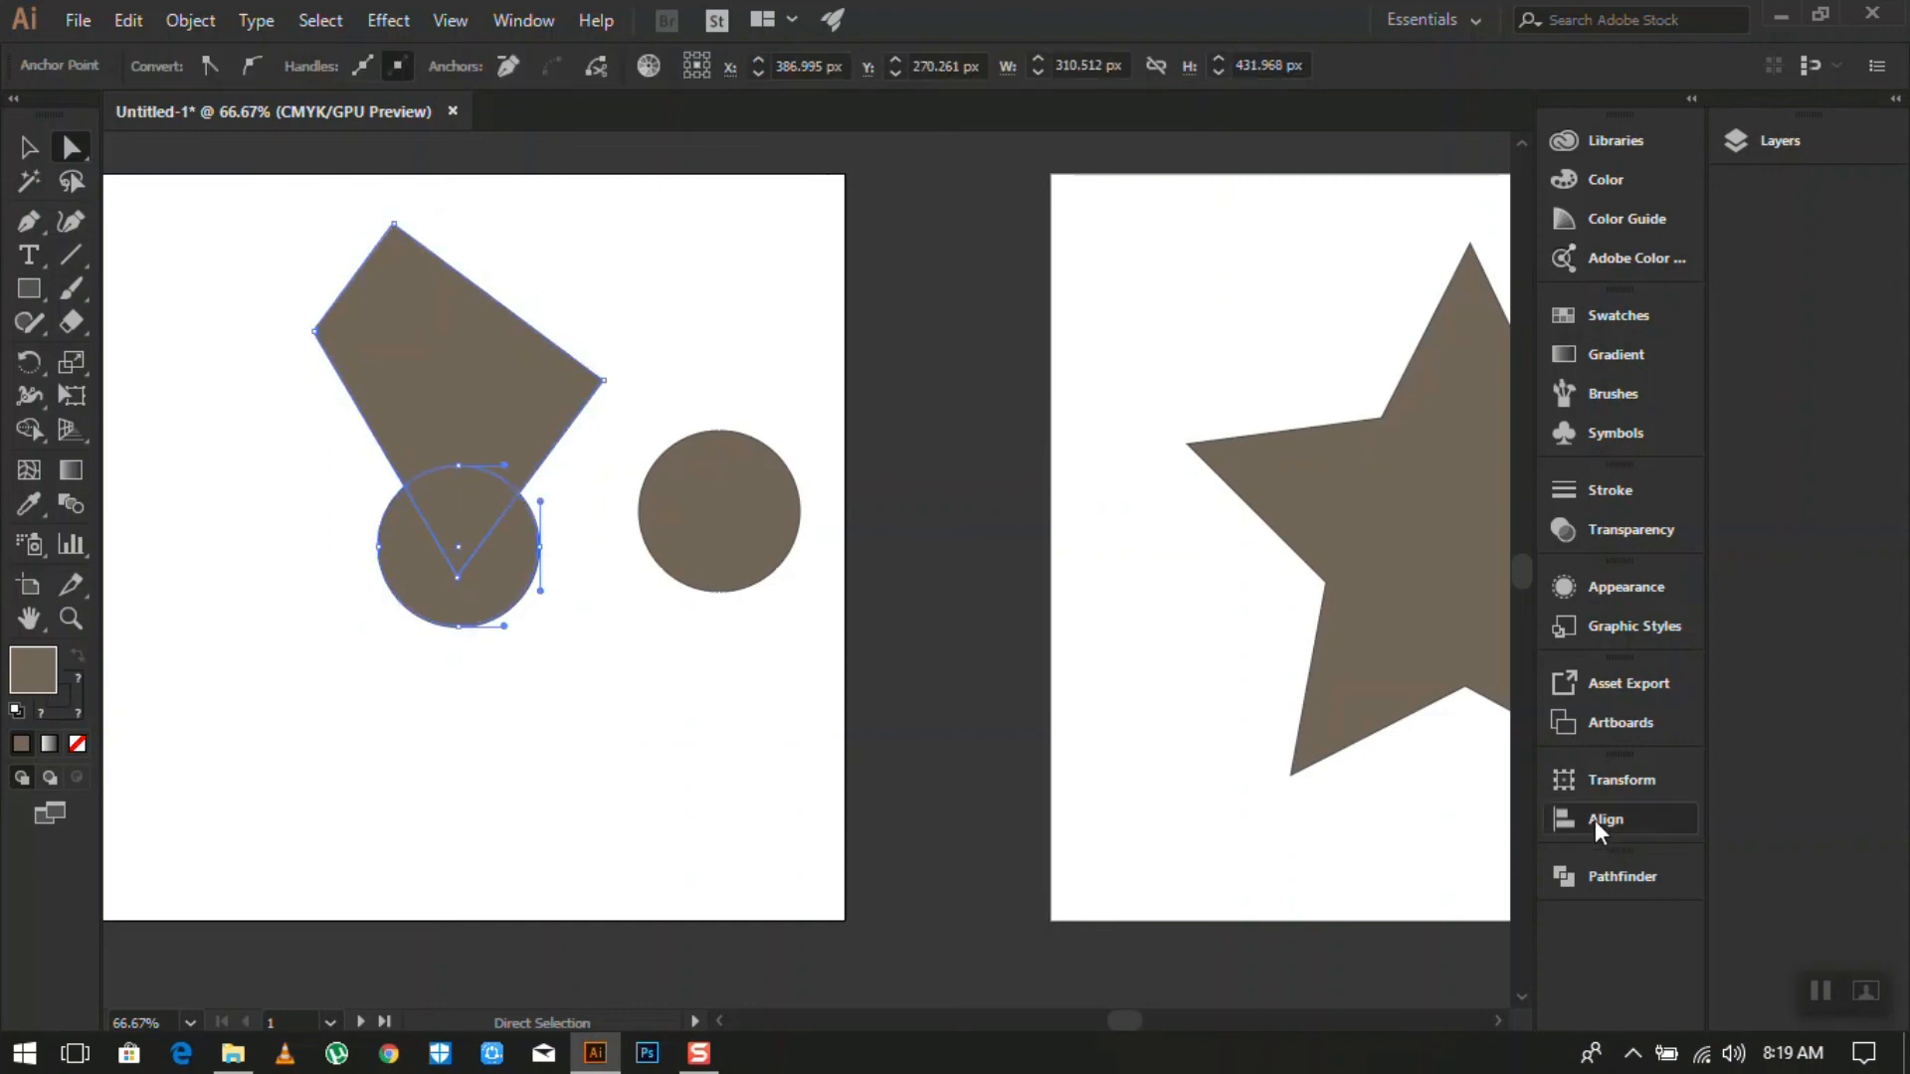
left_click(1601, 877)
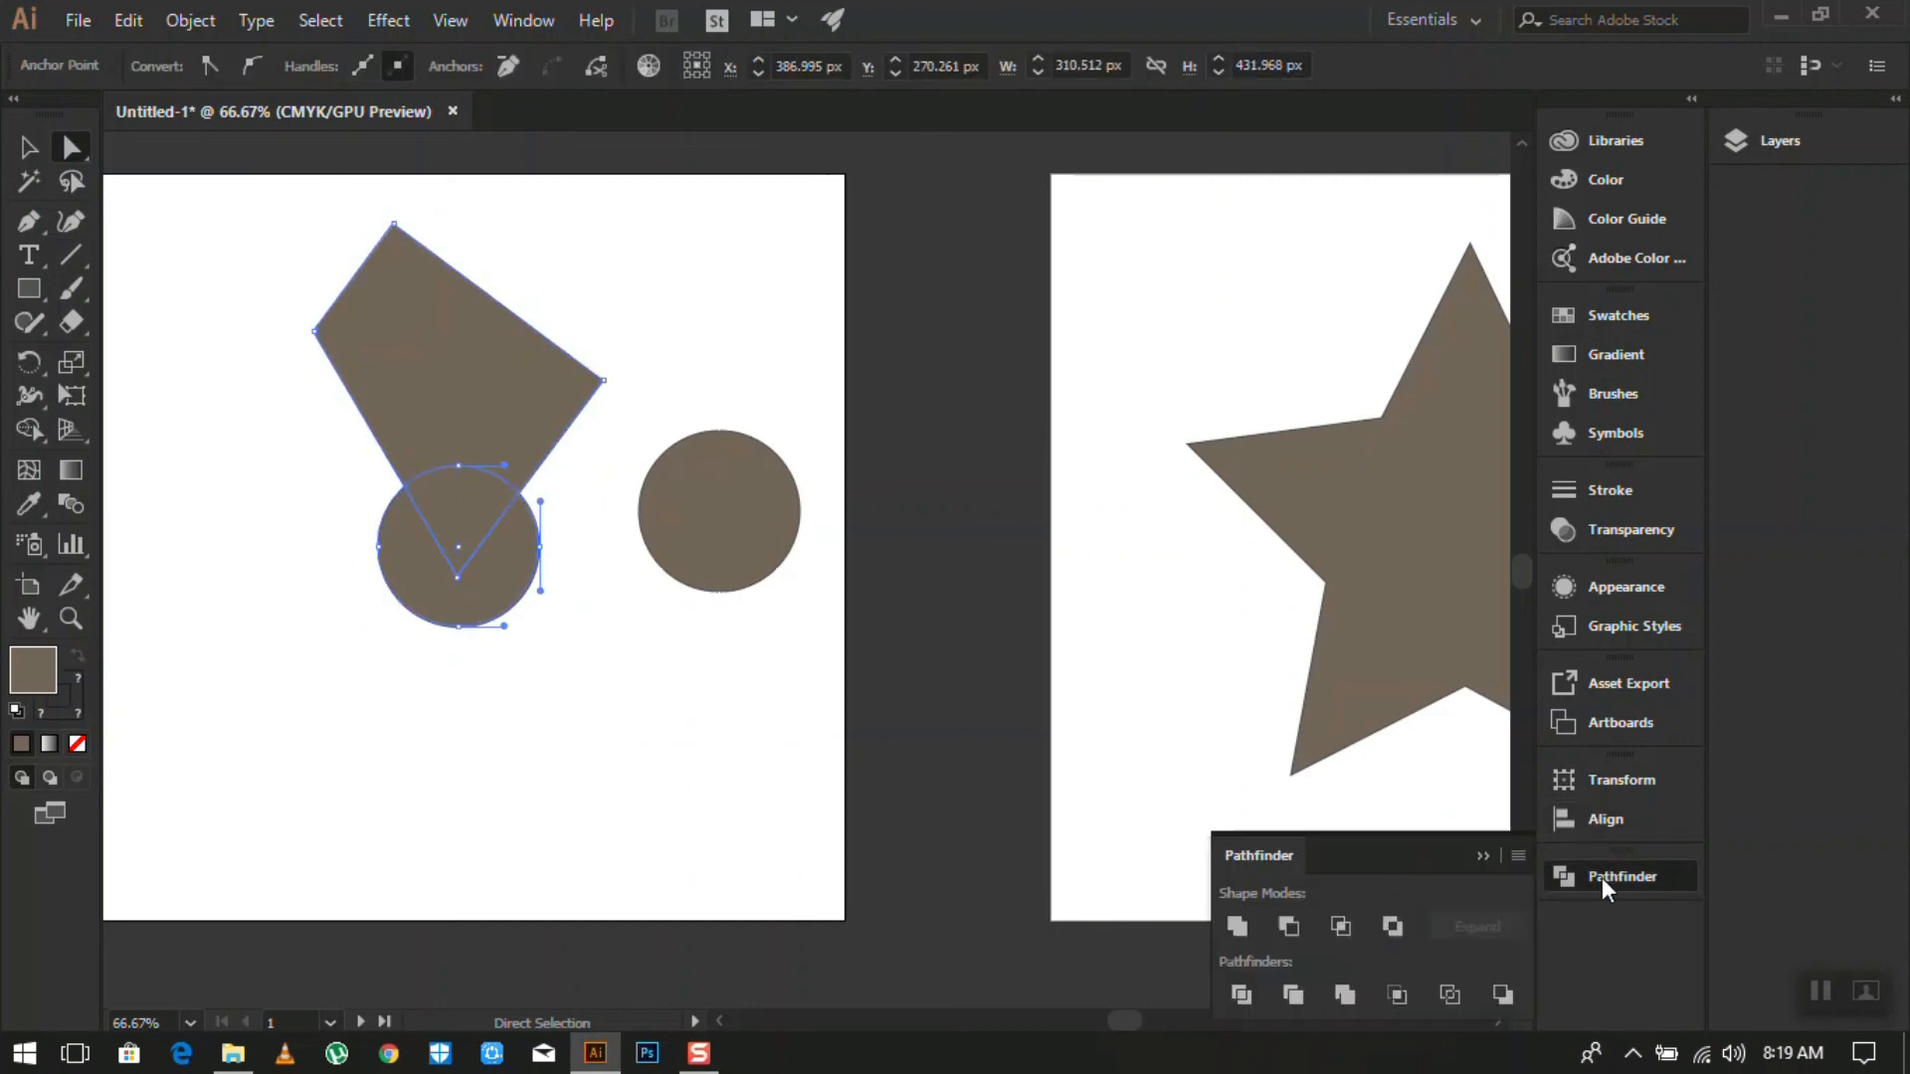
left_click(1237, 921)
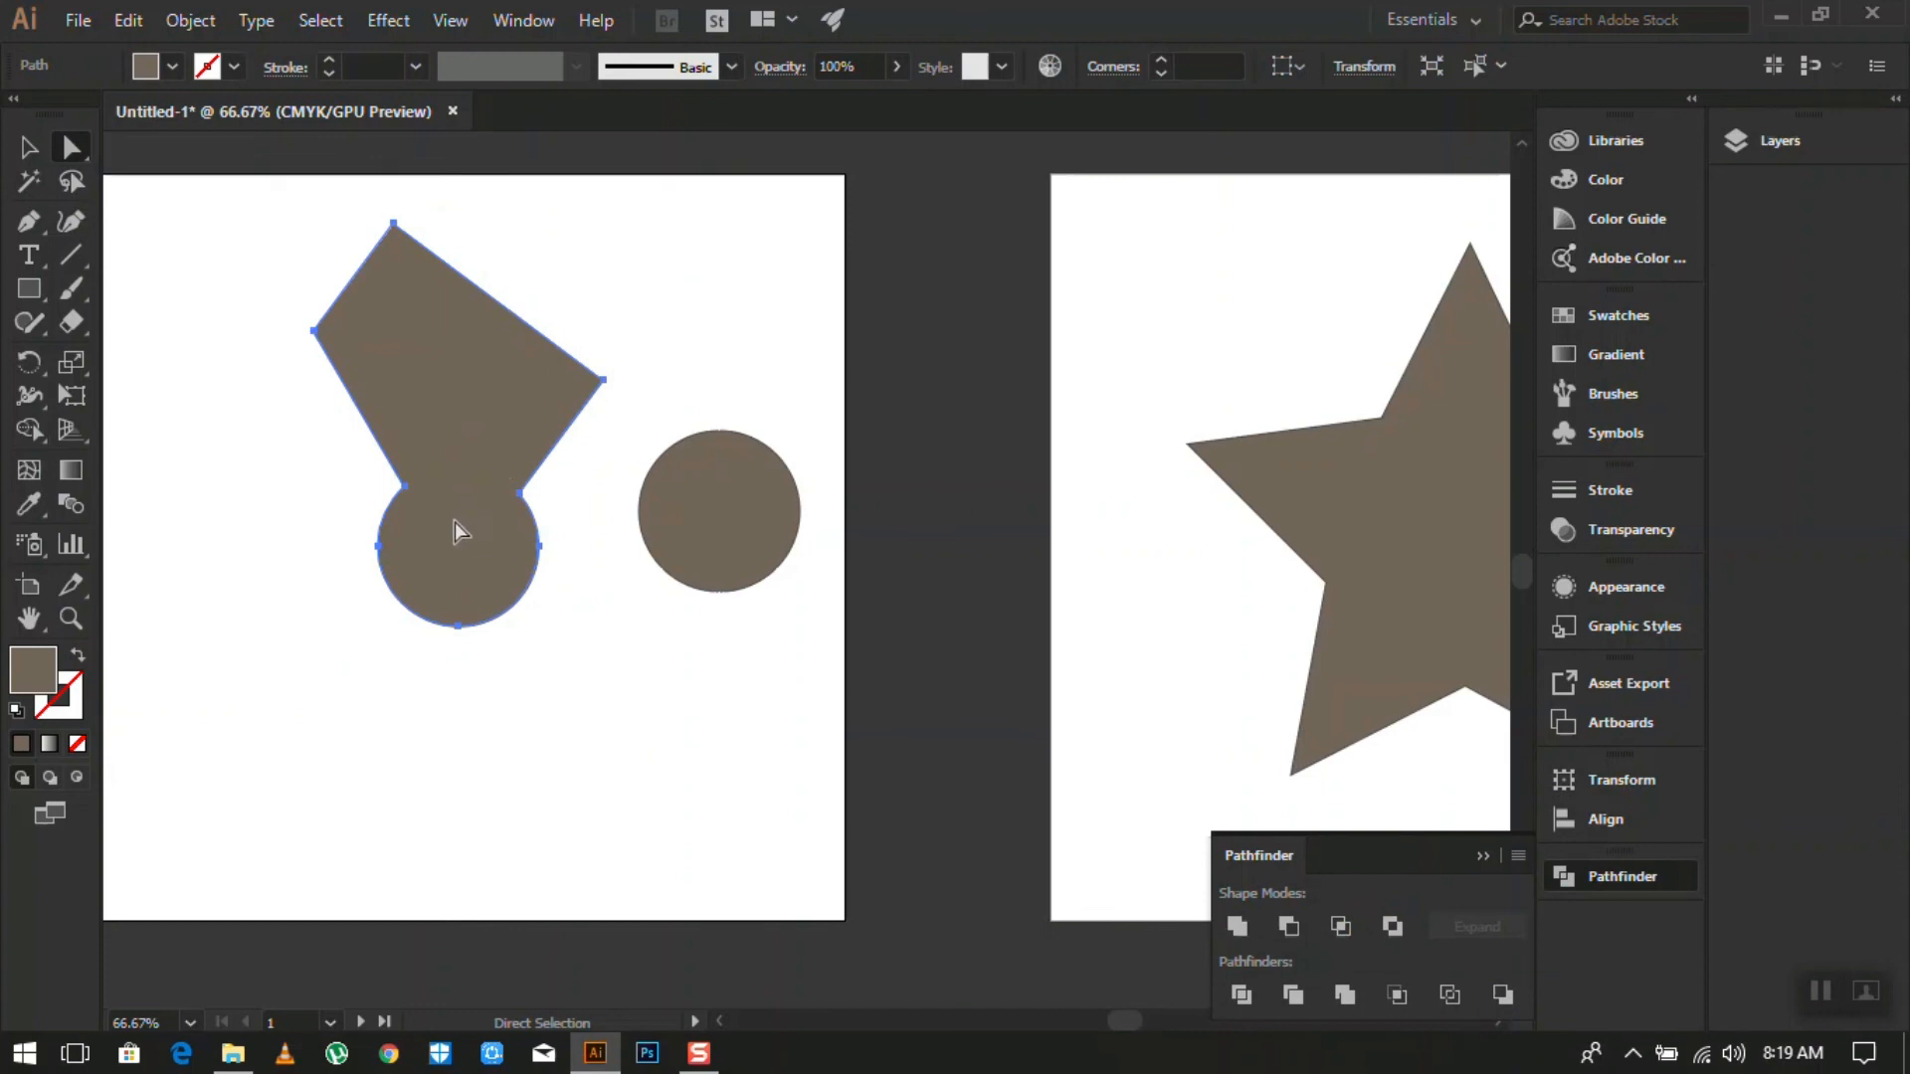
scroll(453, 522, "up", 3)
scroll(427, 336, "down", 2)
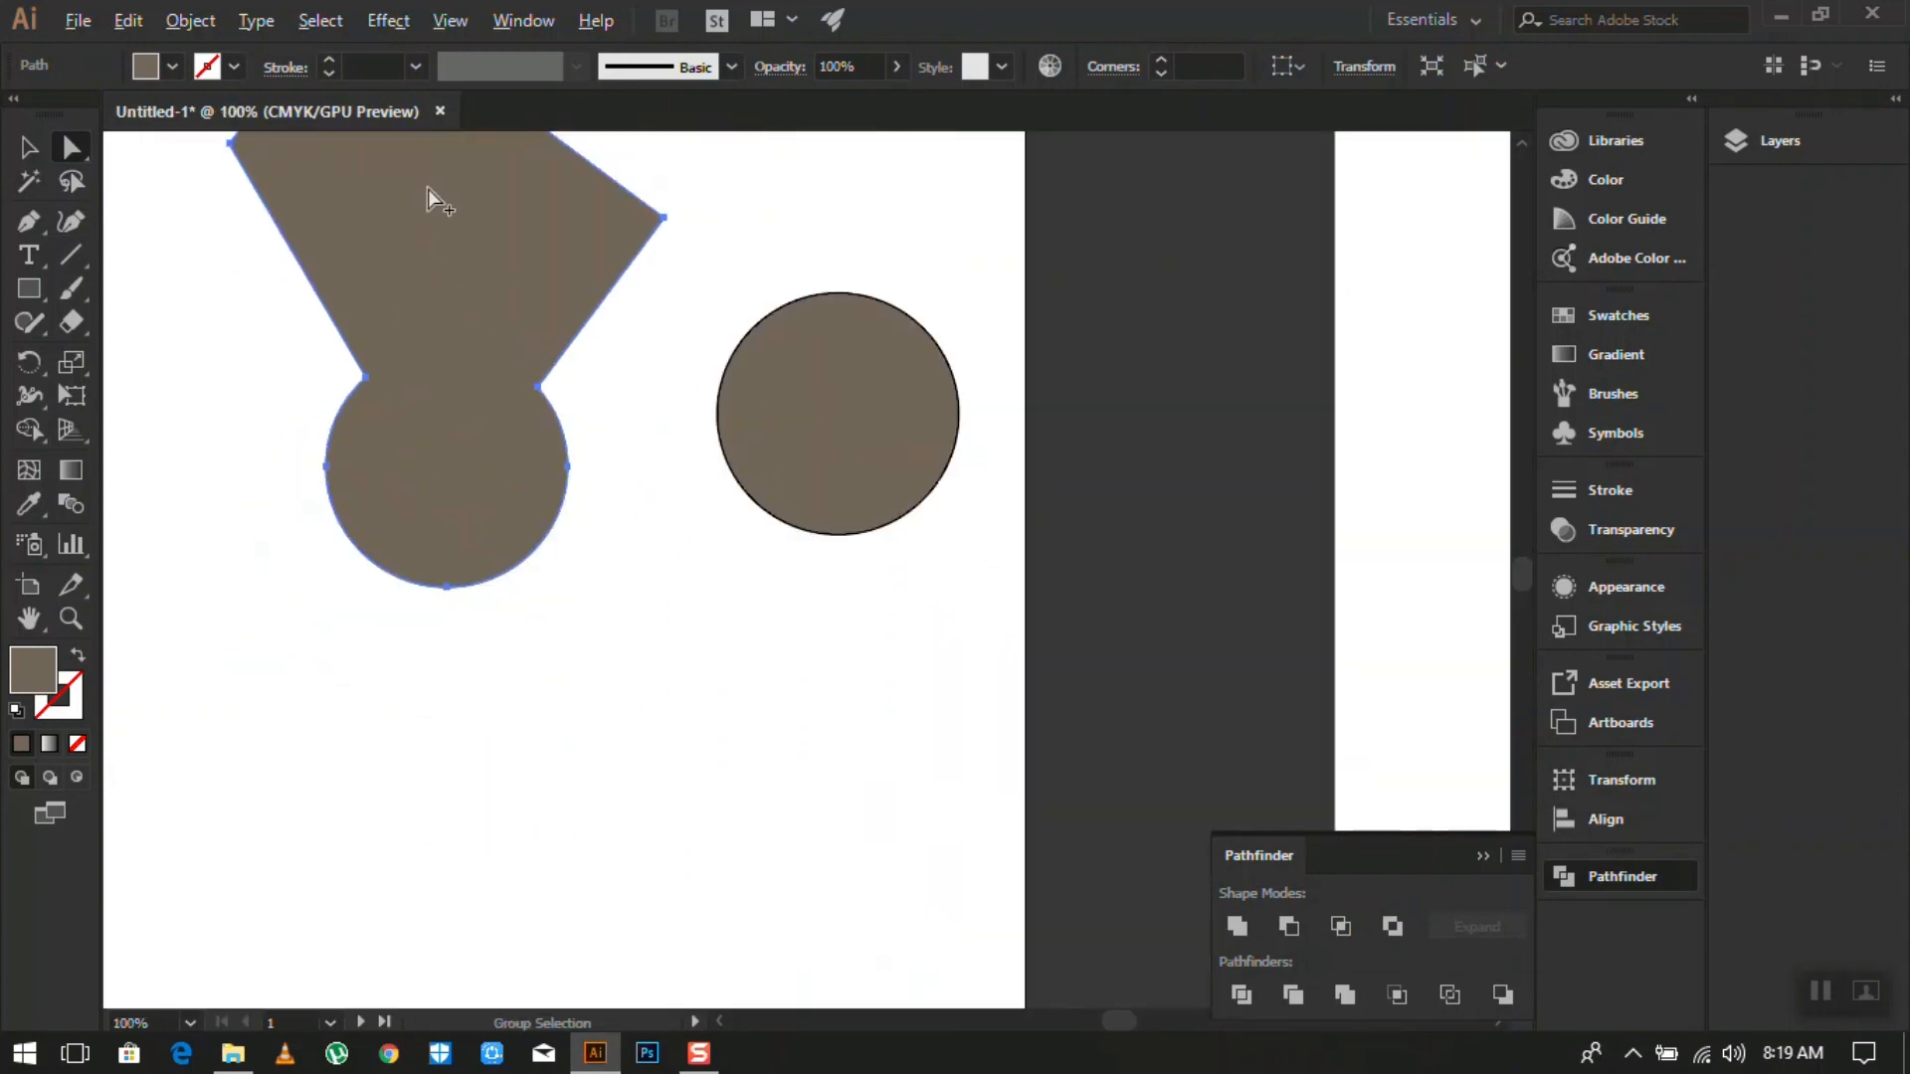
scroll(444, 295, "up", 3)
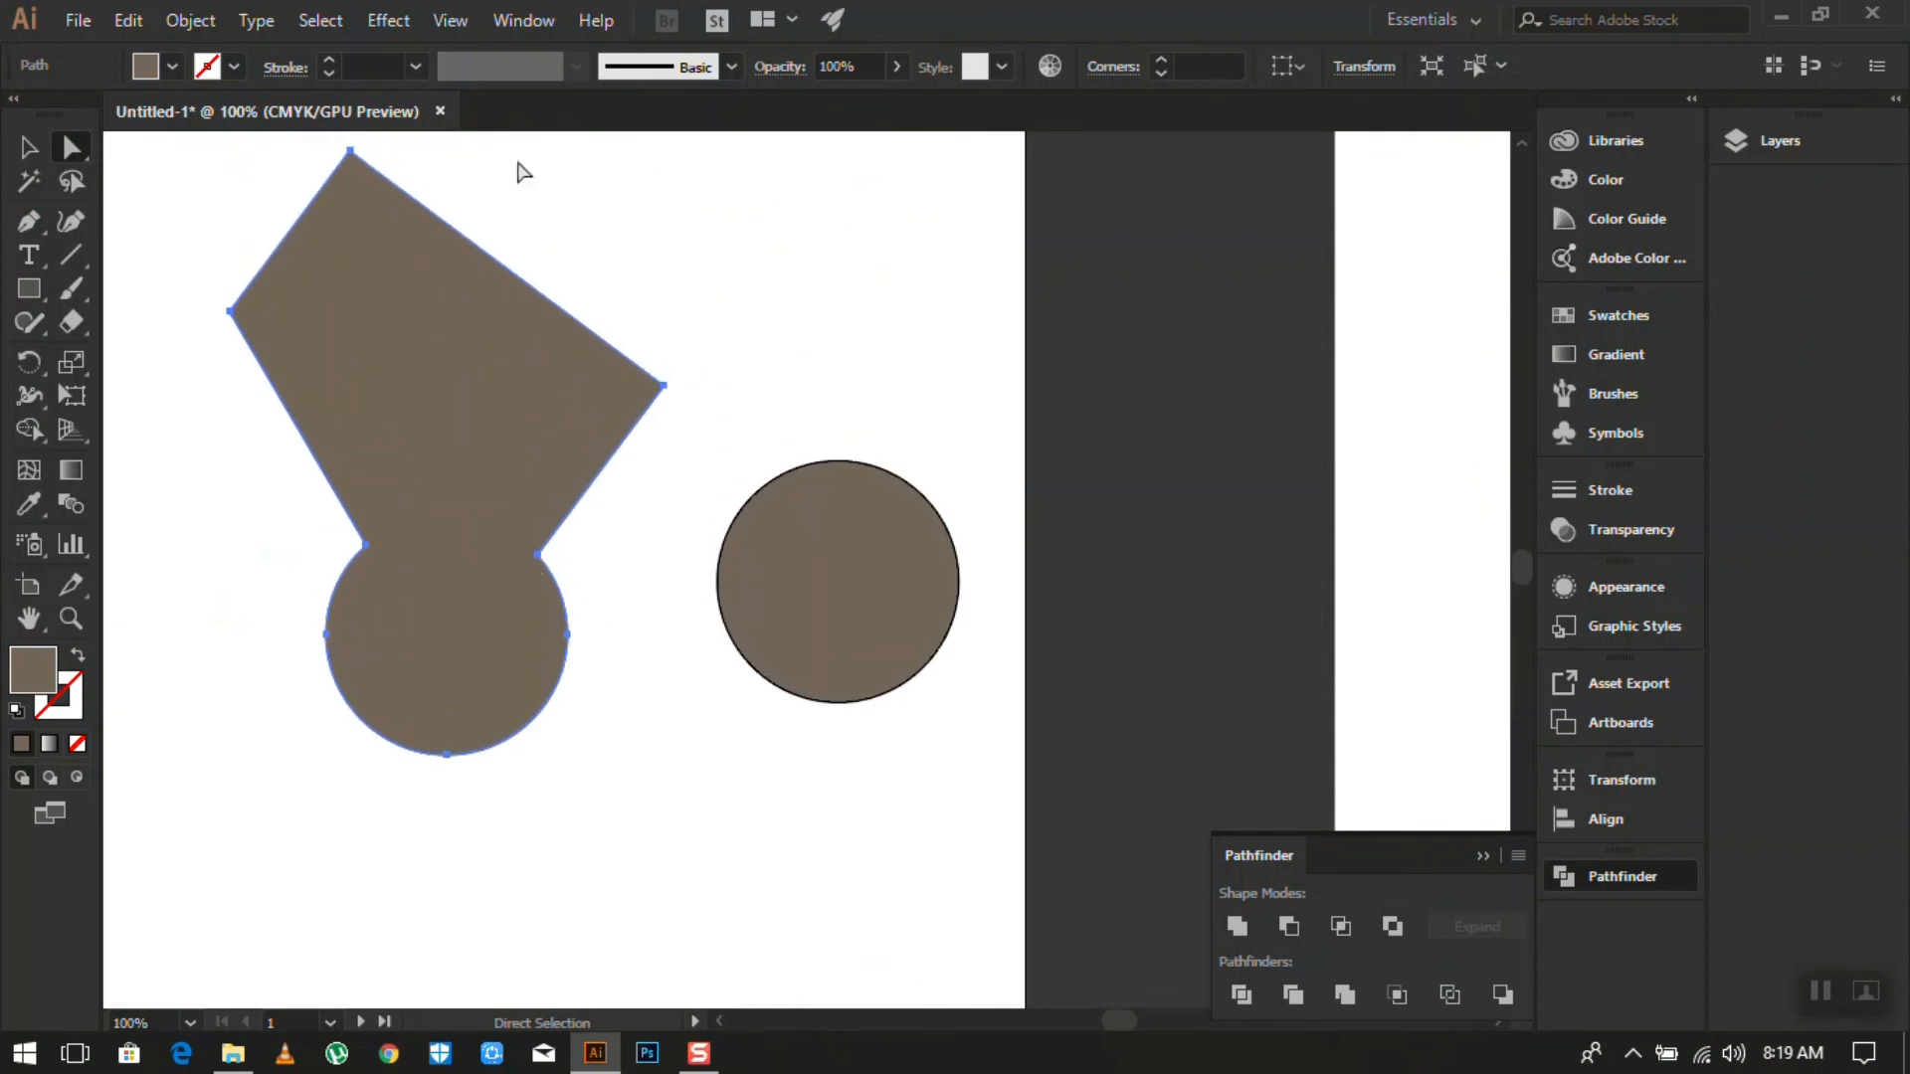
- Select the merged keyhole shape and rotate it by its bounding-box corner into a tilt
left_click(29, 147)
left_click(609, 383)
left_click_drag(675, 767, 766, 276)
left_click_drag(462, 189, 372, 191)
scroll(691, 568, "down", 5)
scroll(1043, 616, "up", 2)
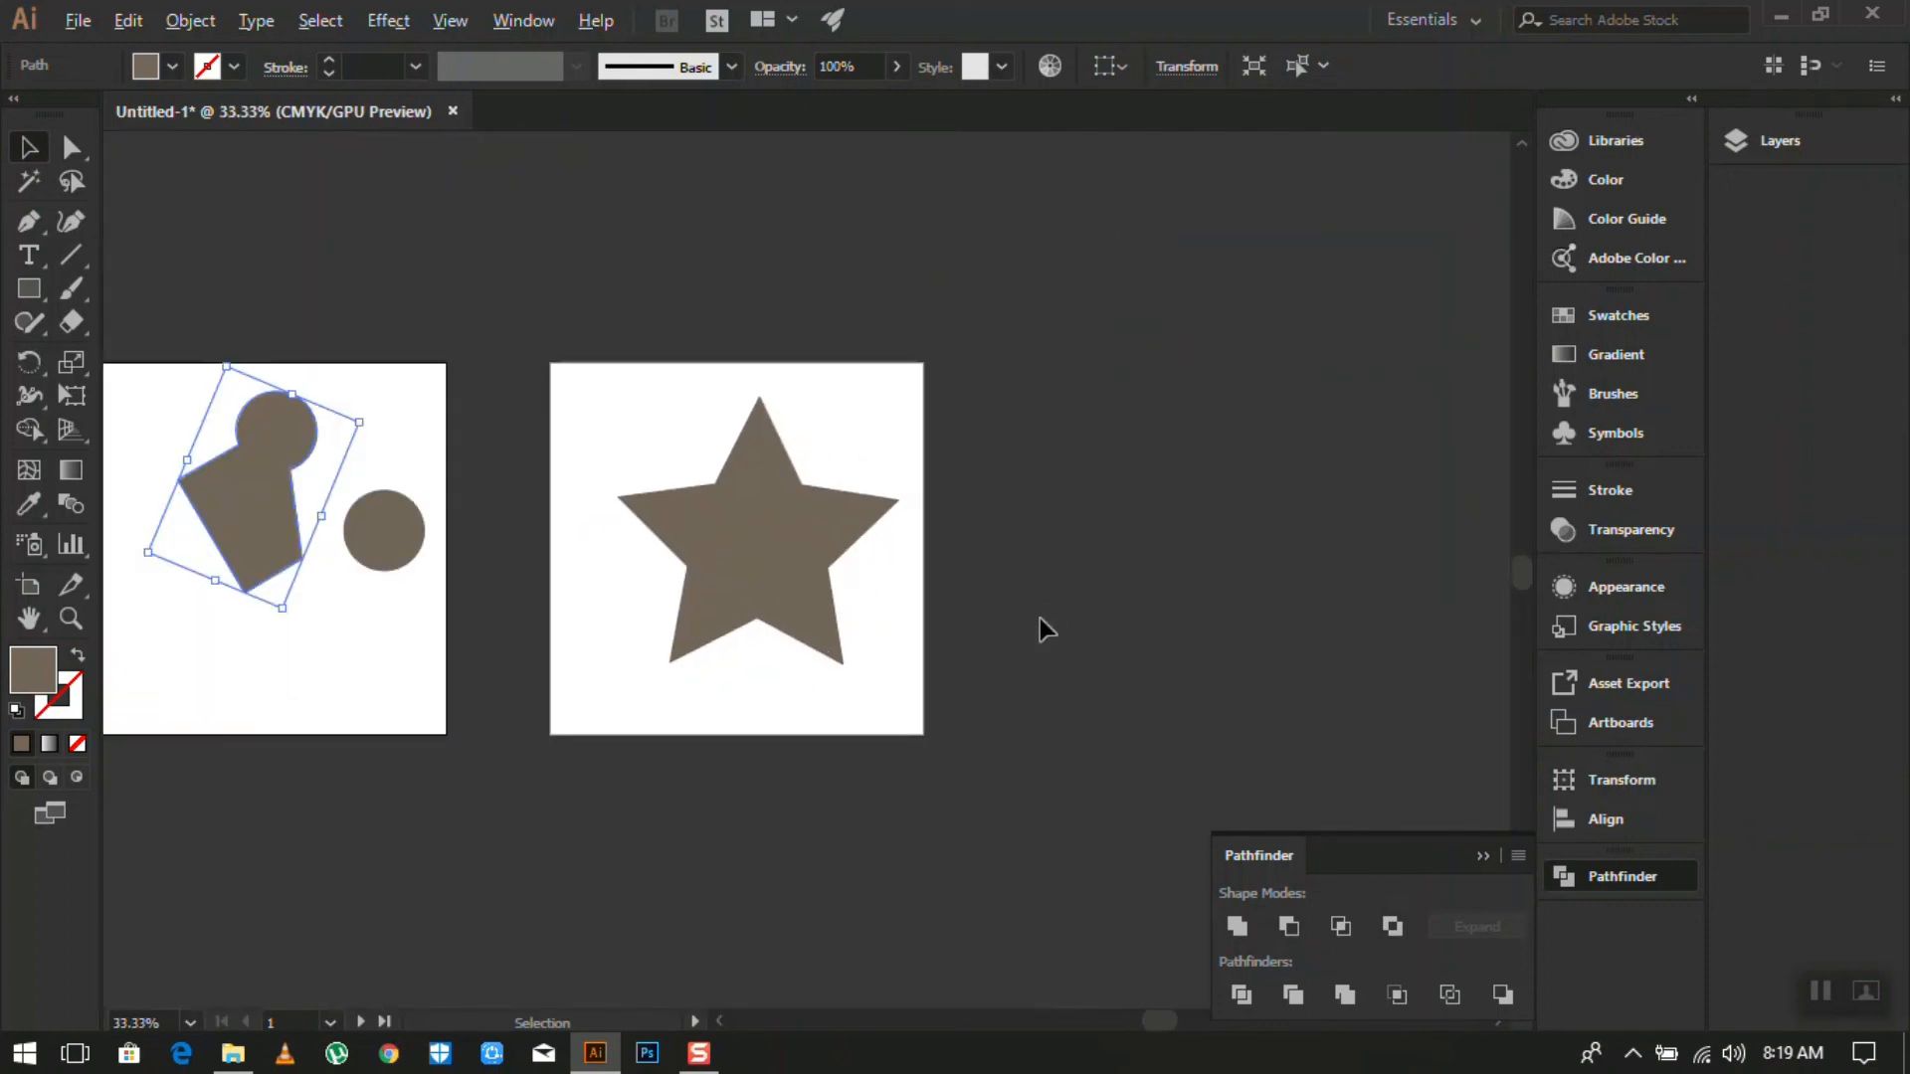
scroll(271, 501, "down", 2)
scroll(236, 517, "up", 2)
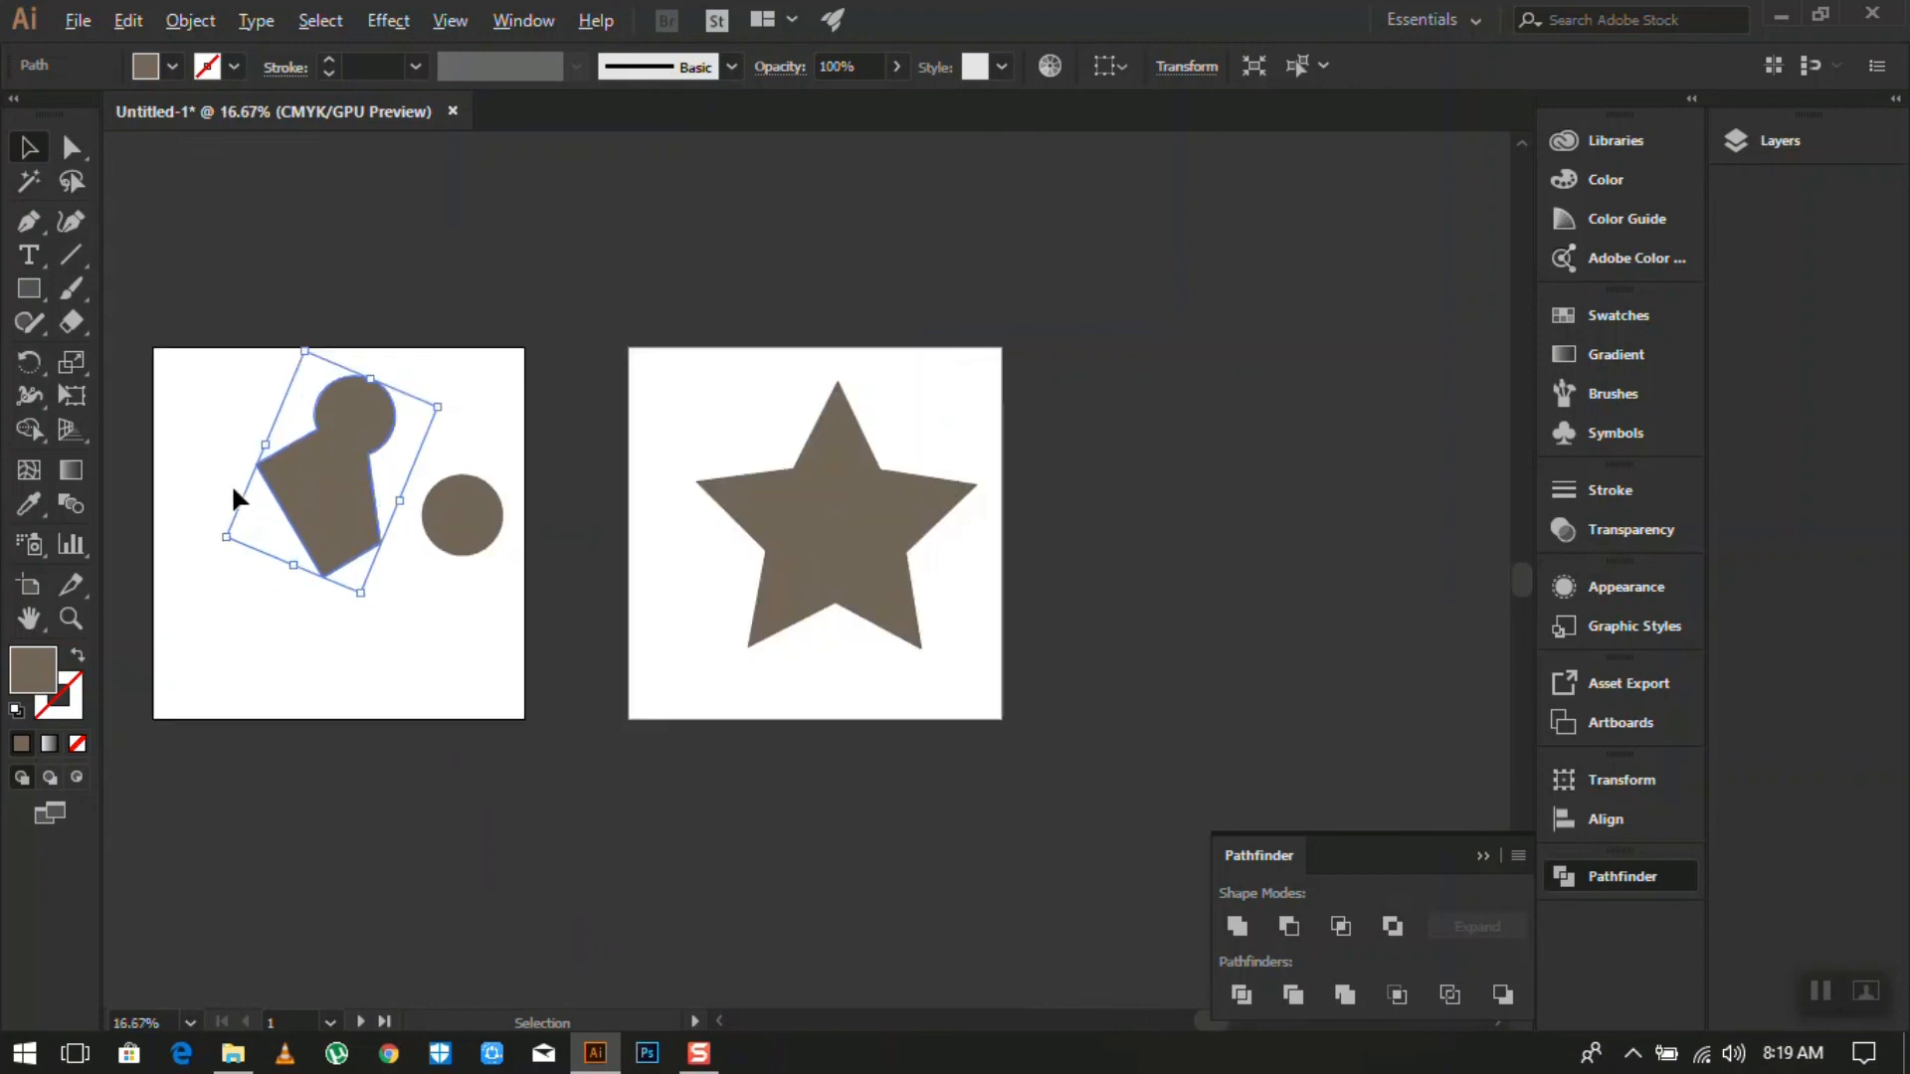
scroll(254, 452, "down", 1)
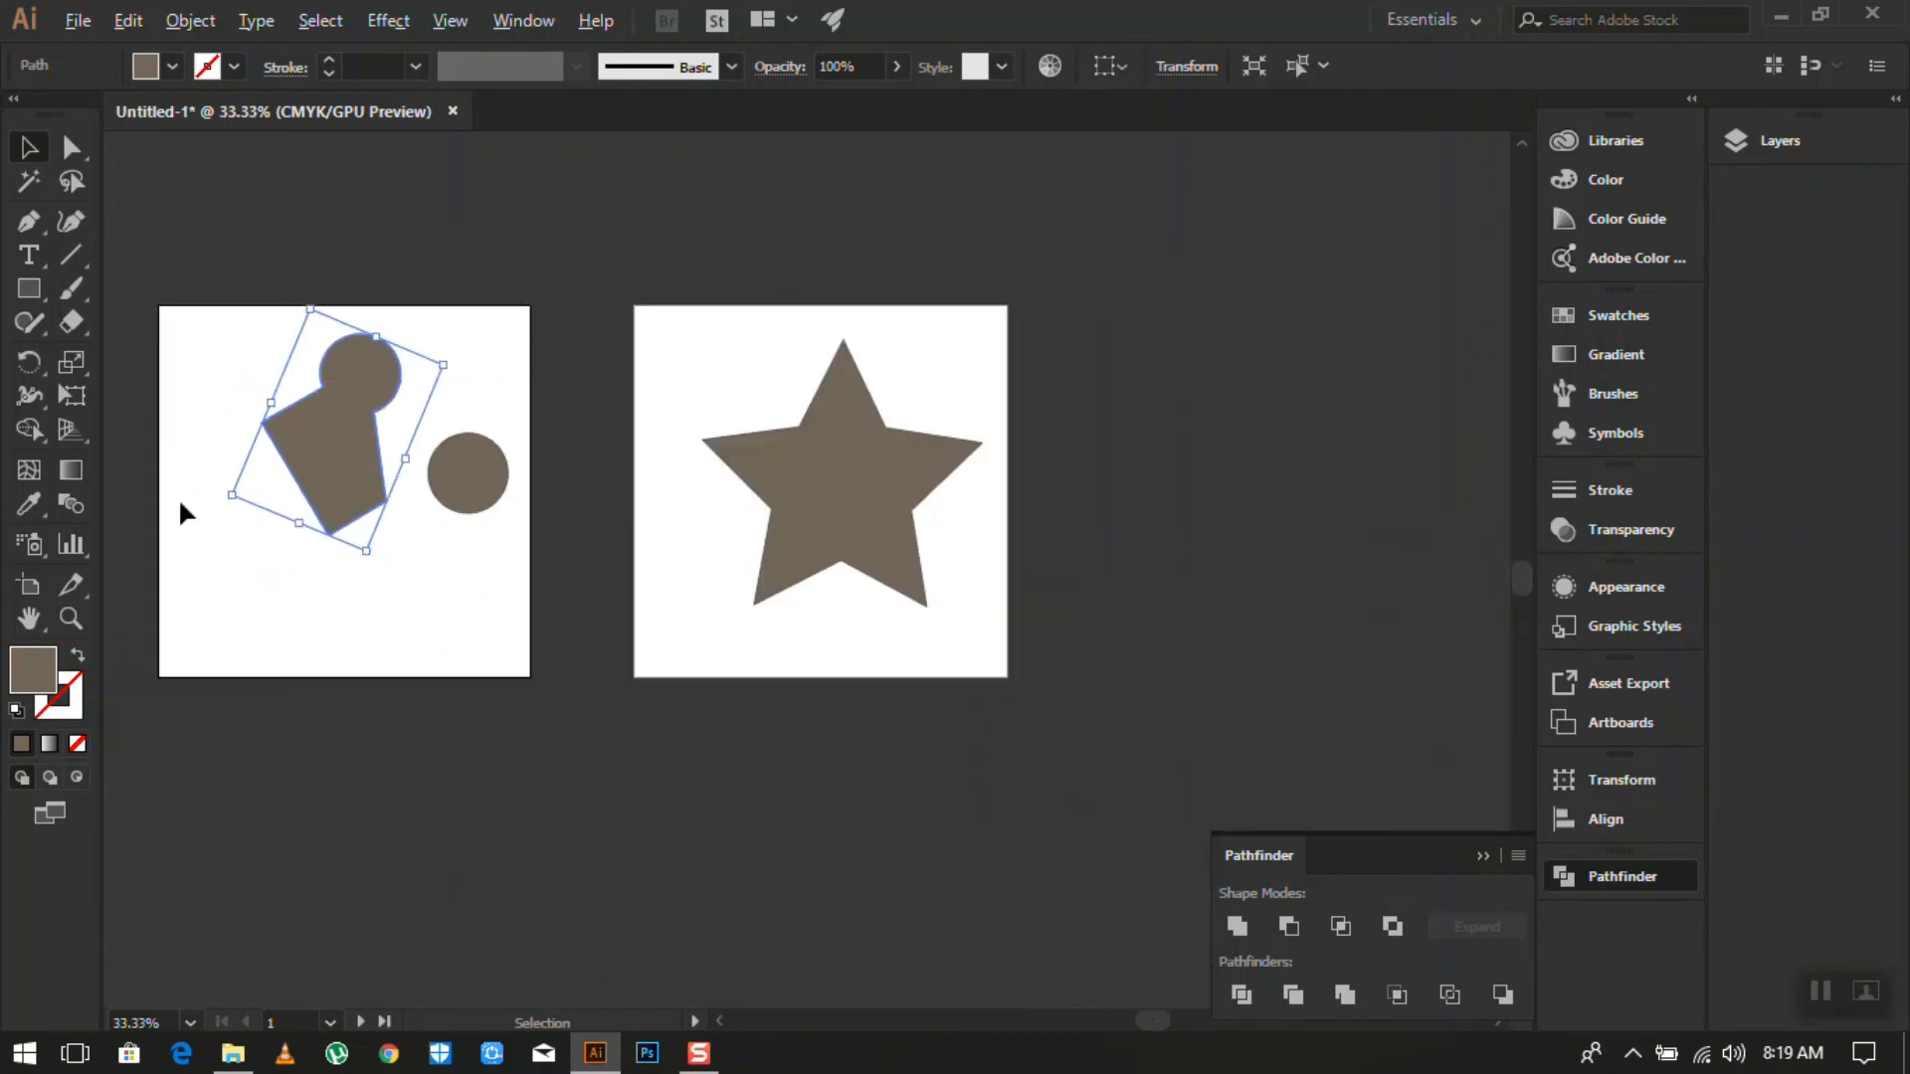
scroll(189, 517, "up", 1)
scroll(353, 360, "up", 1)
scroll(353, 360, "down", 1)
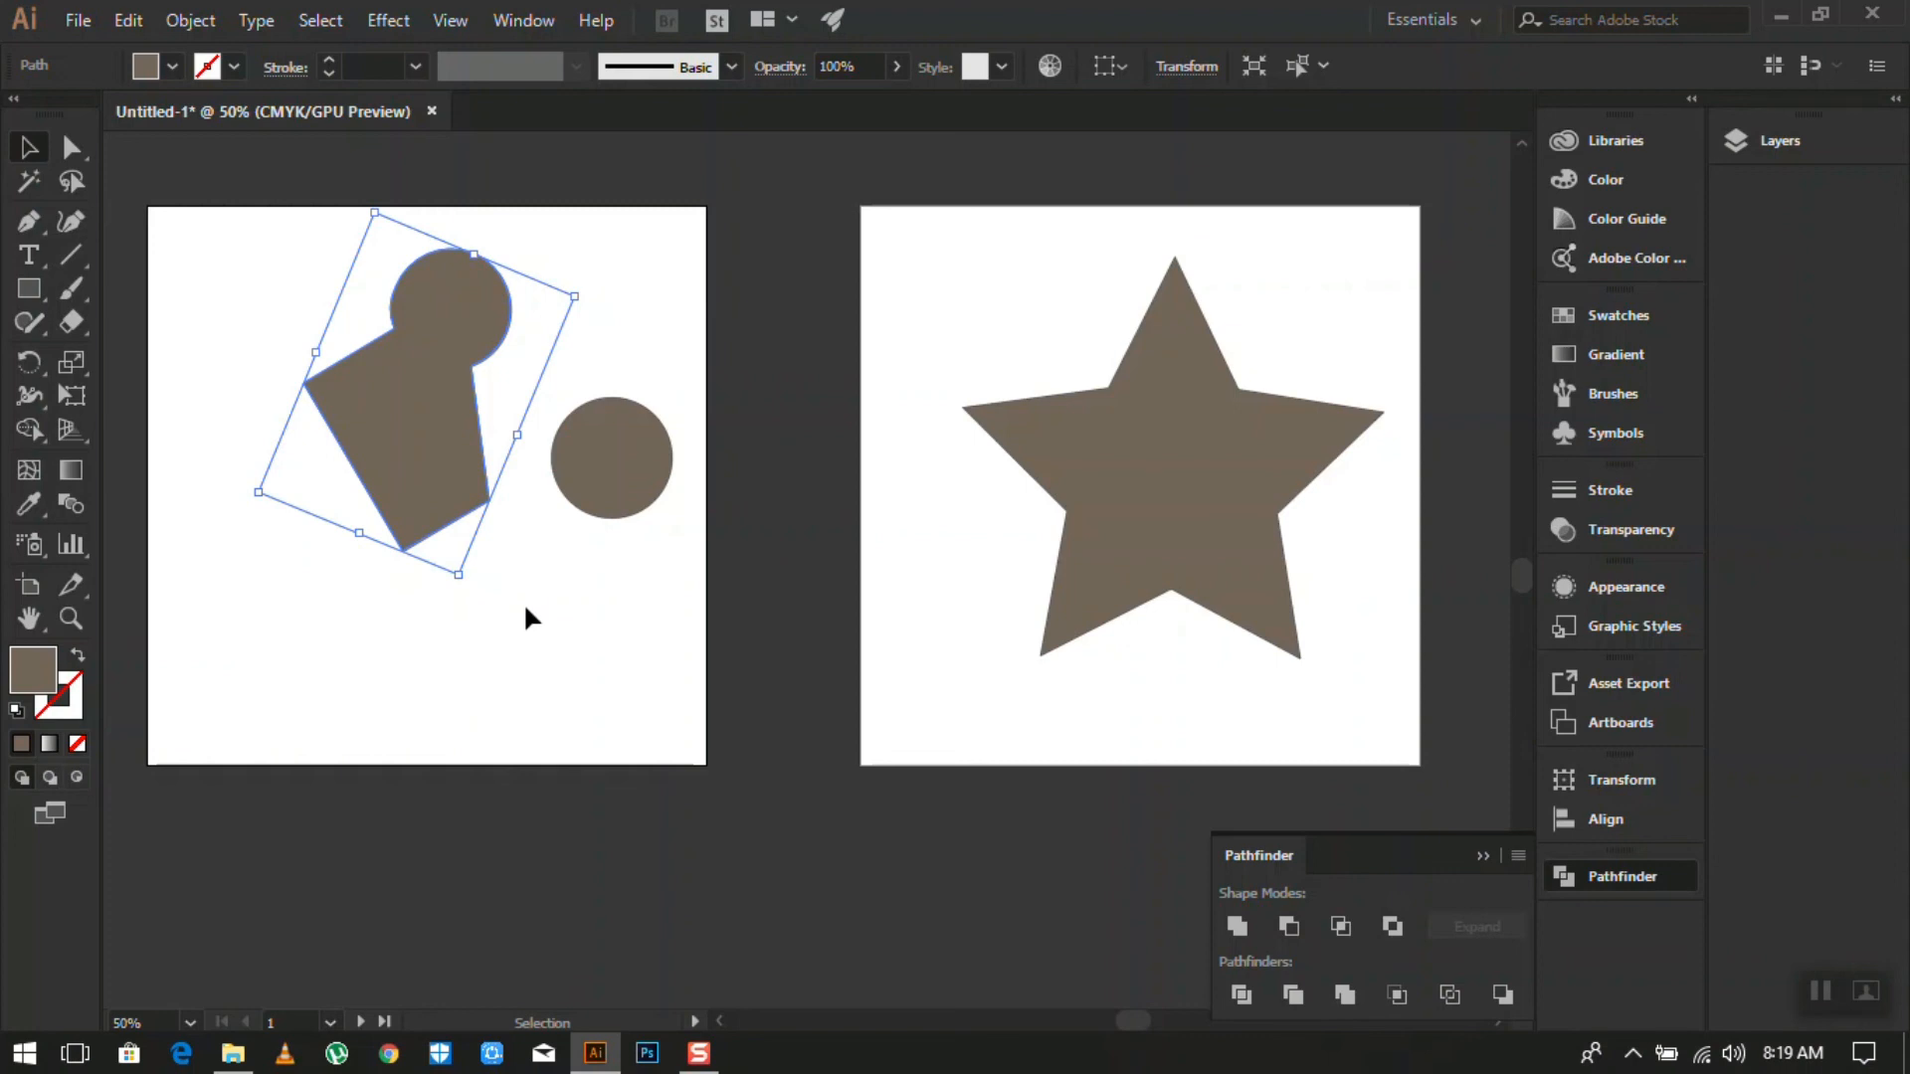
scroll(537, 567, "up", 3)
scroll(534, 559, "down", 5)
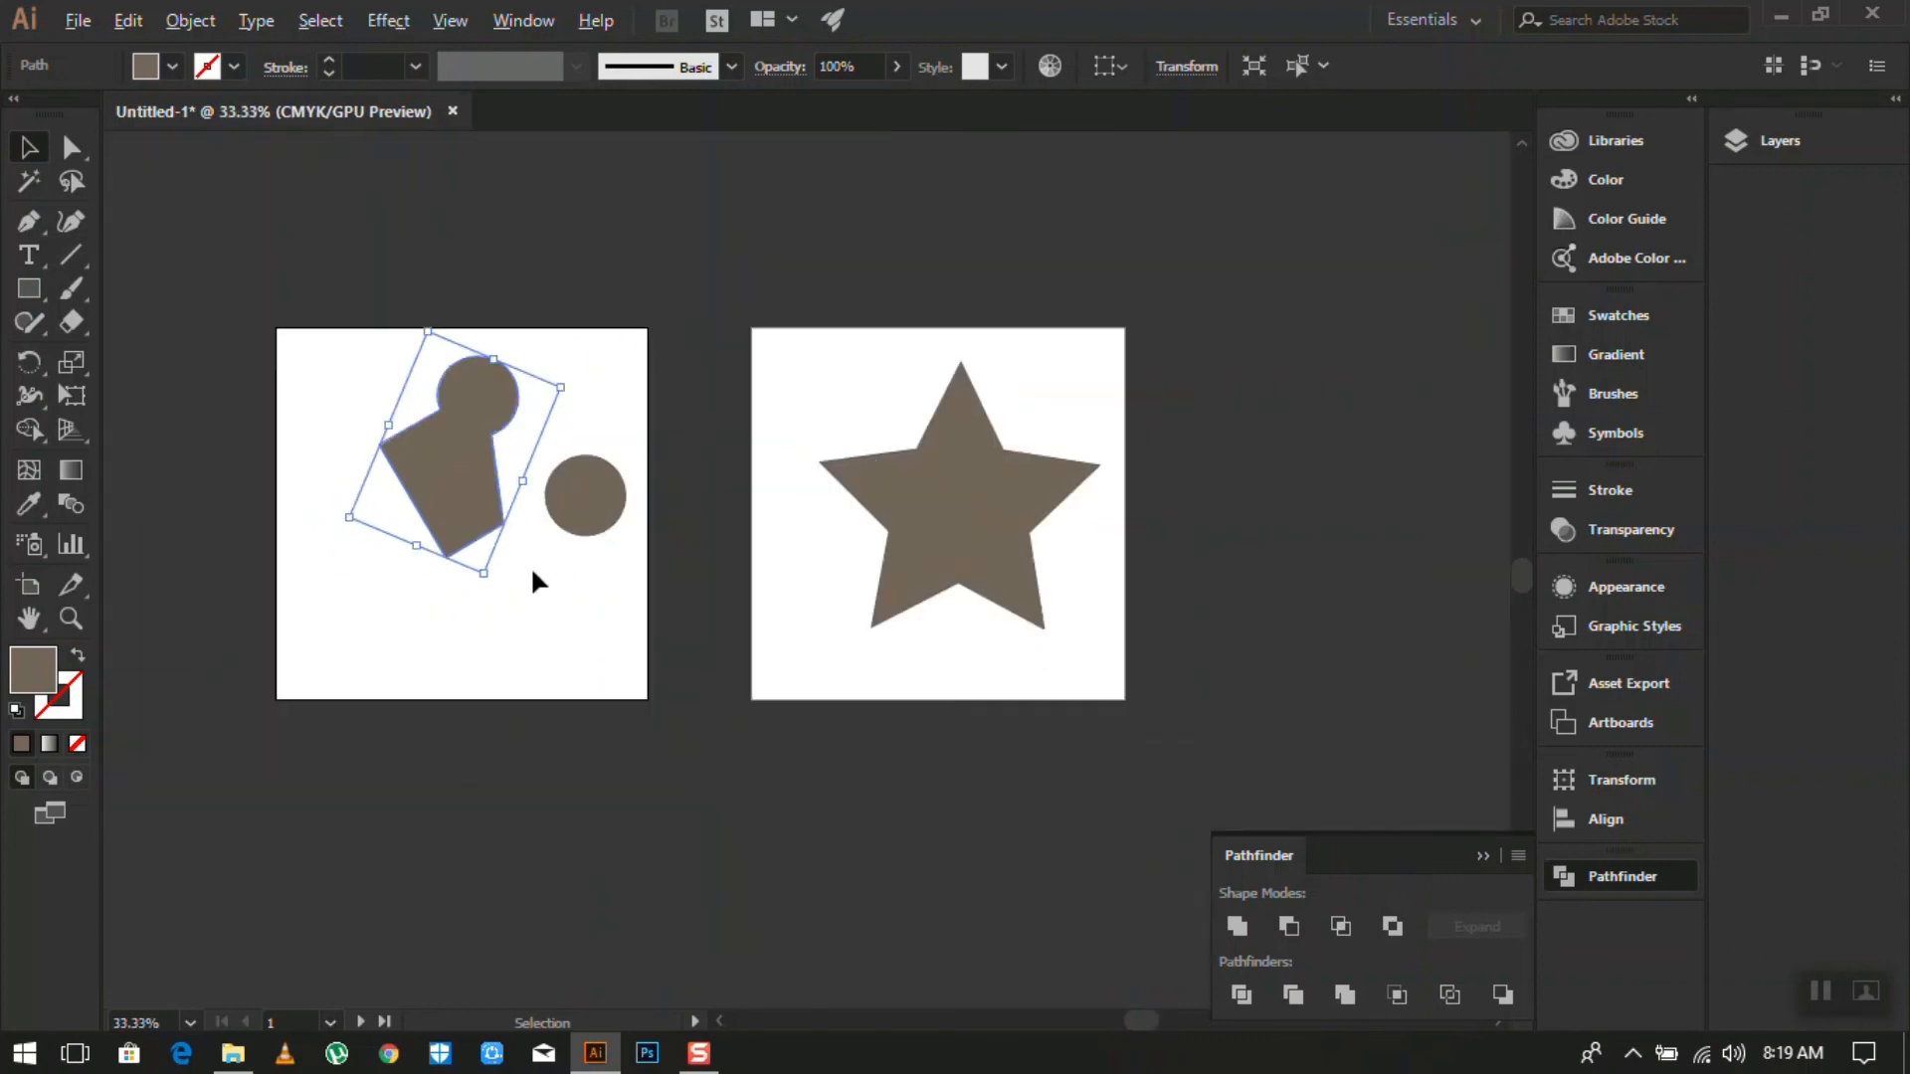
- Delete the tilted keyhole, the brown circle on the left artboard, and the star on Artboard 2
left_click(586, 641)
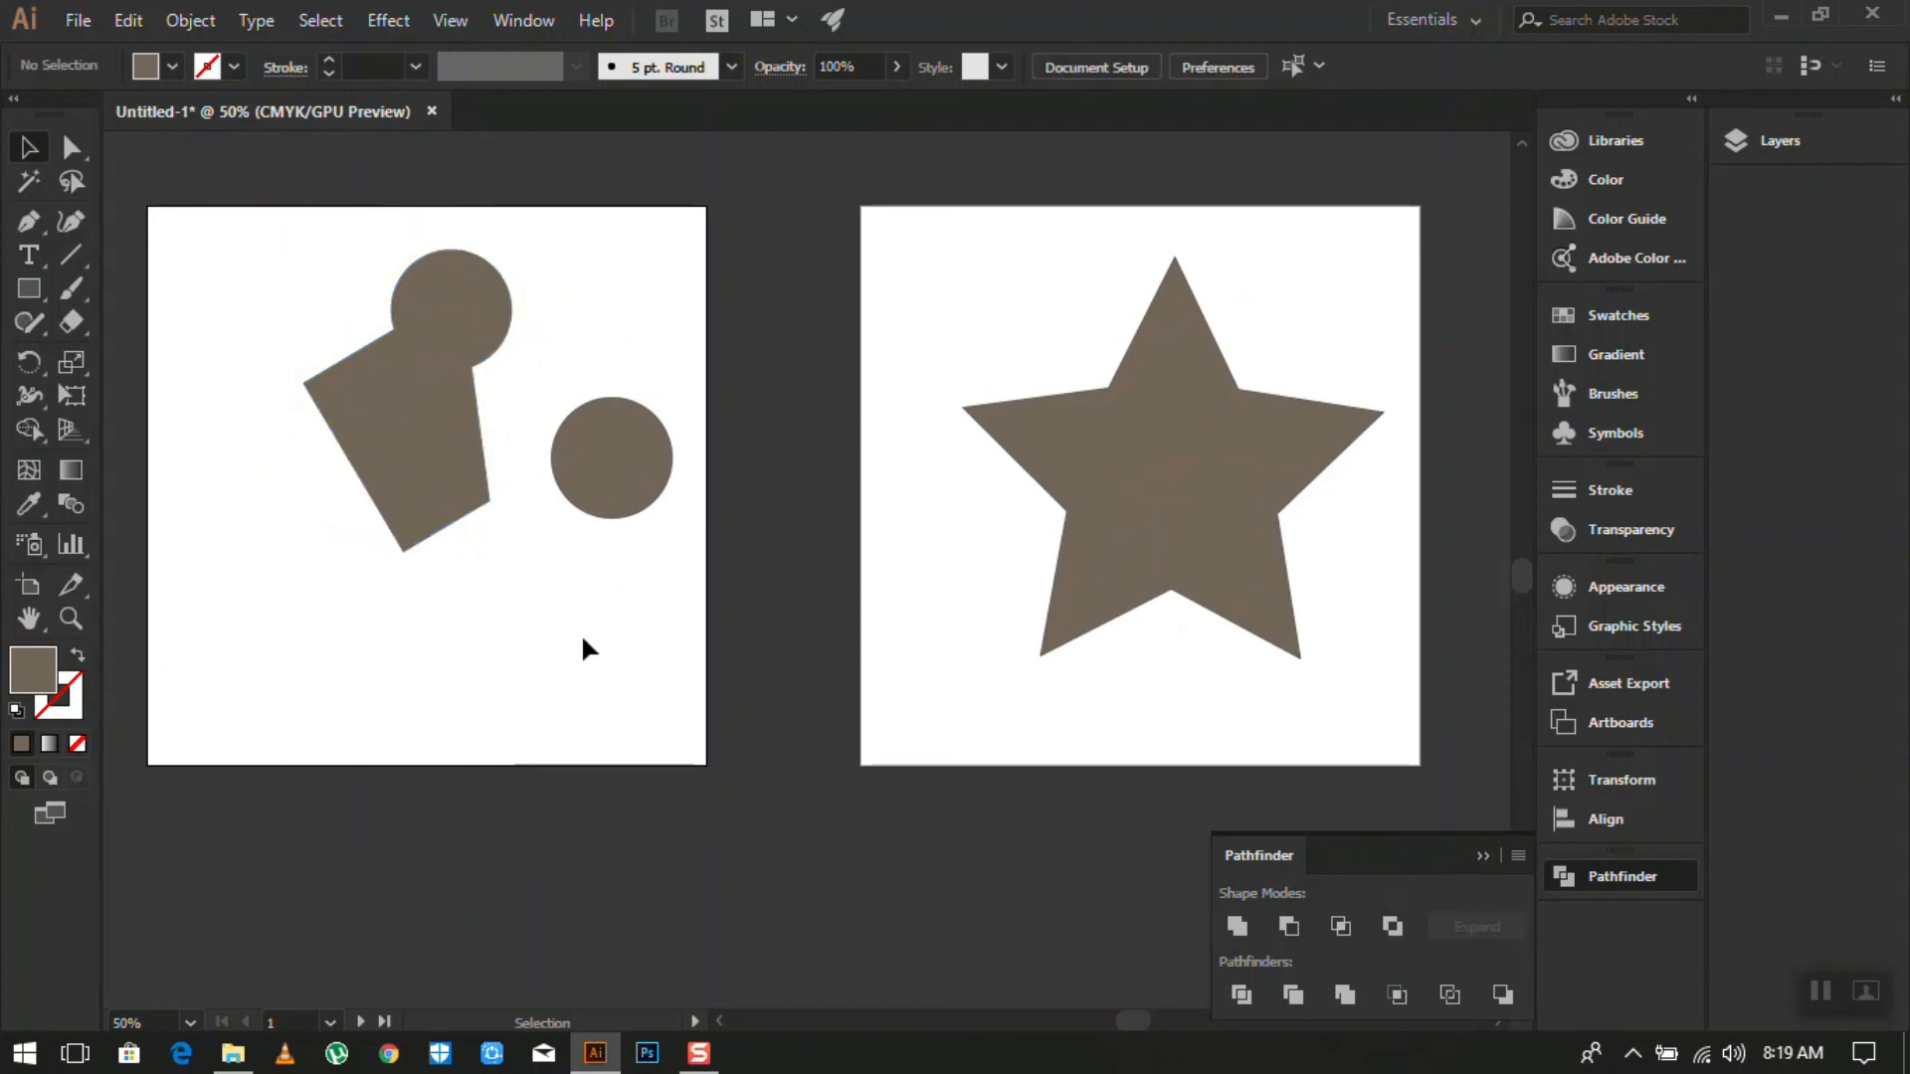
left_click(403, 384)
key("Delete")
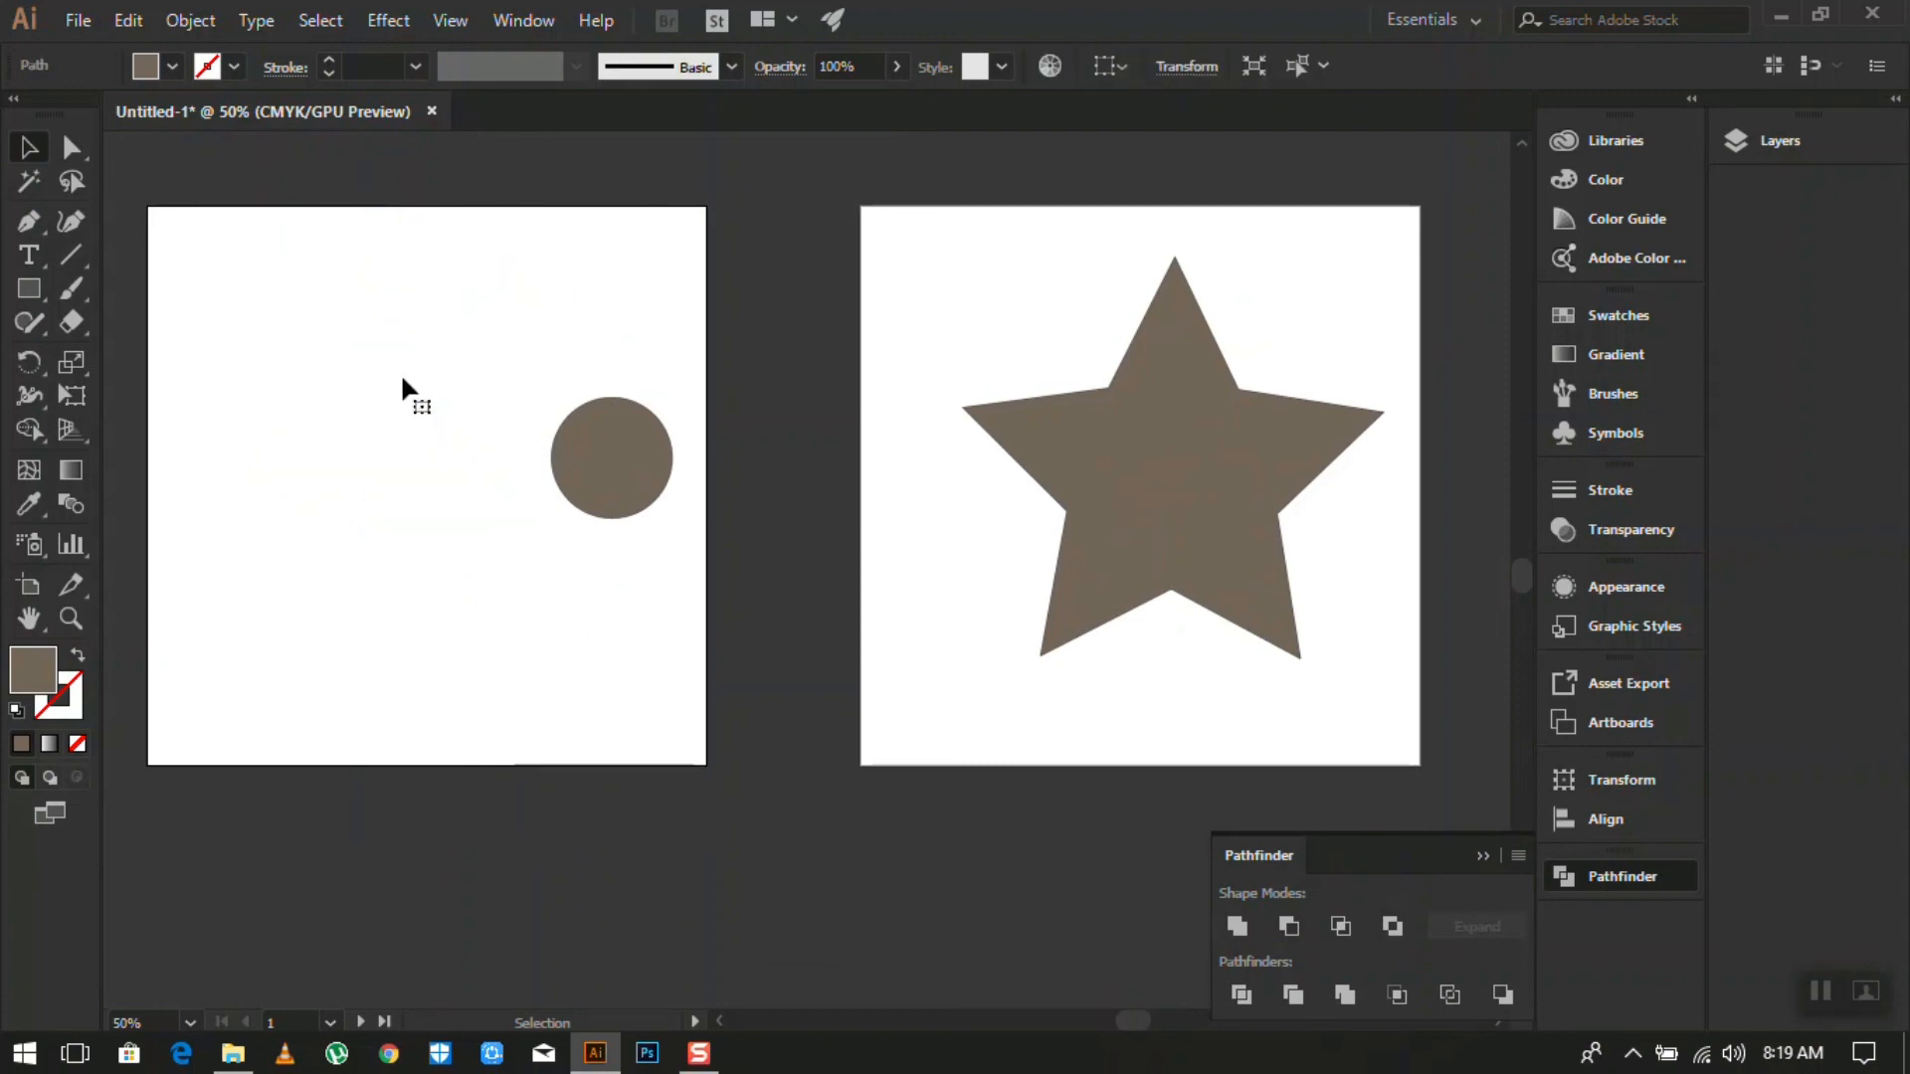
left_click(612, 464)
key("Delete")
left_click(1276, 482)
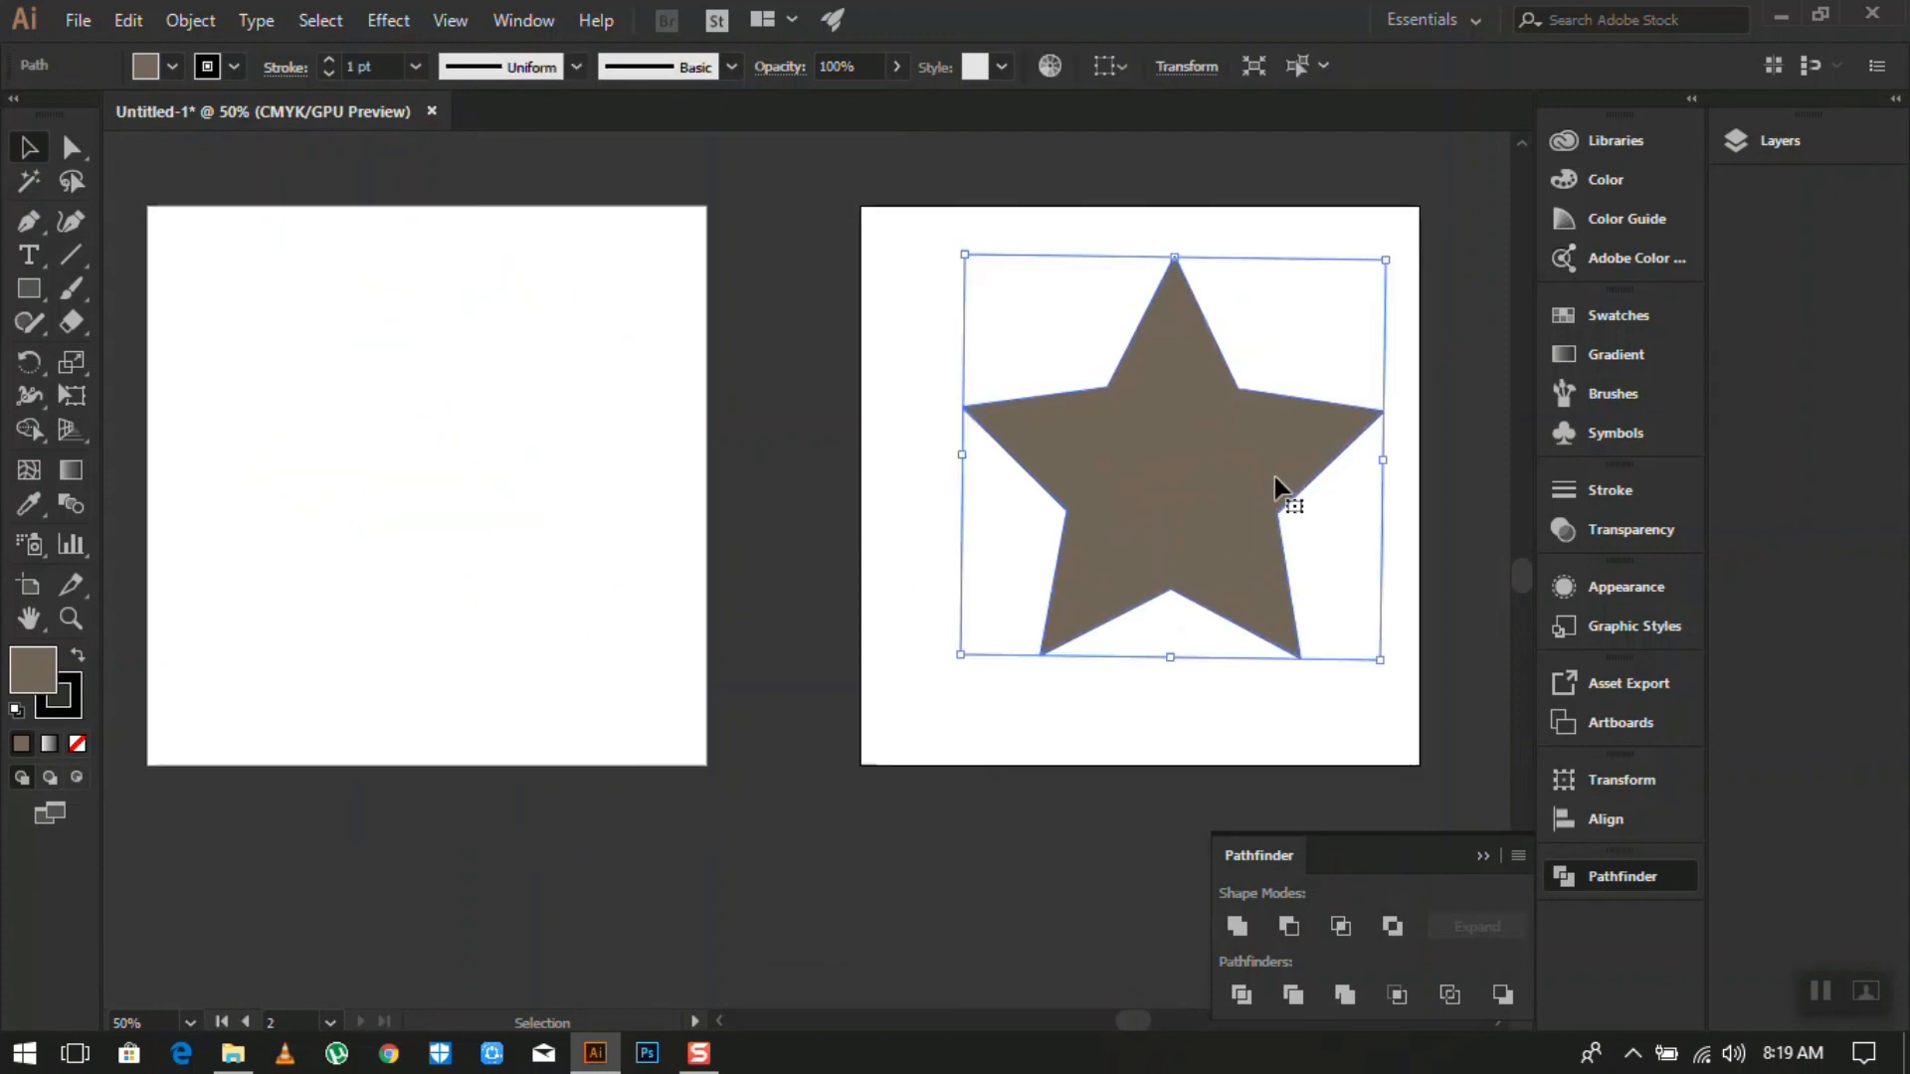
key("Delete")
scroll(873, 616, "down", 1)
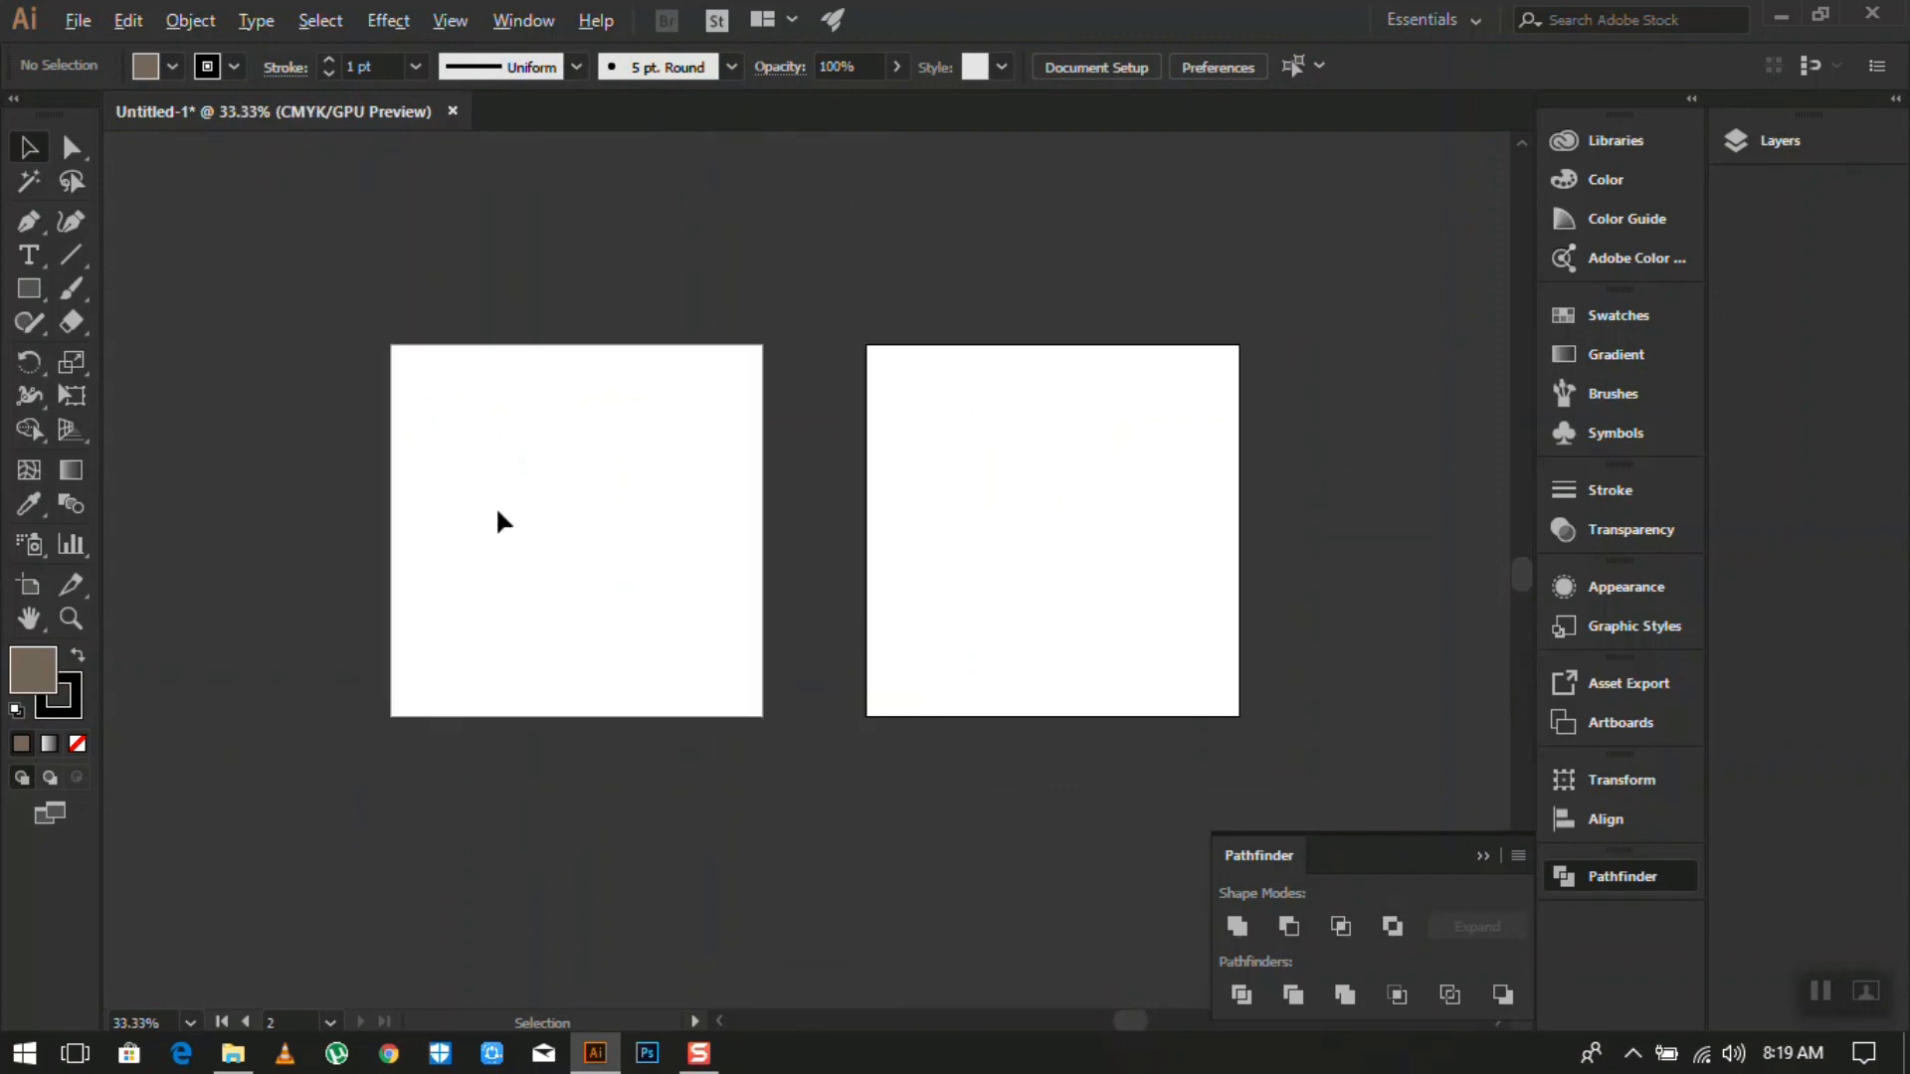
scroll(495, 505, "up", 2)
scroll(497, 504, "down", 1)
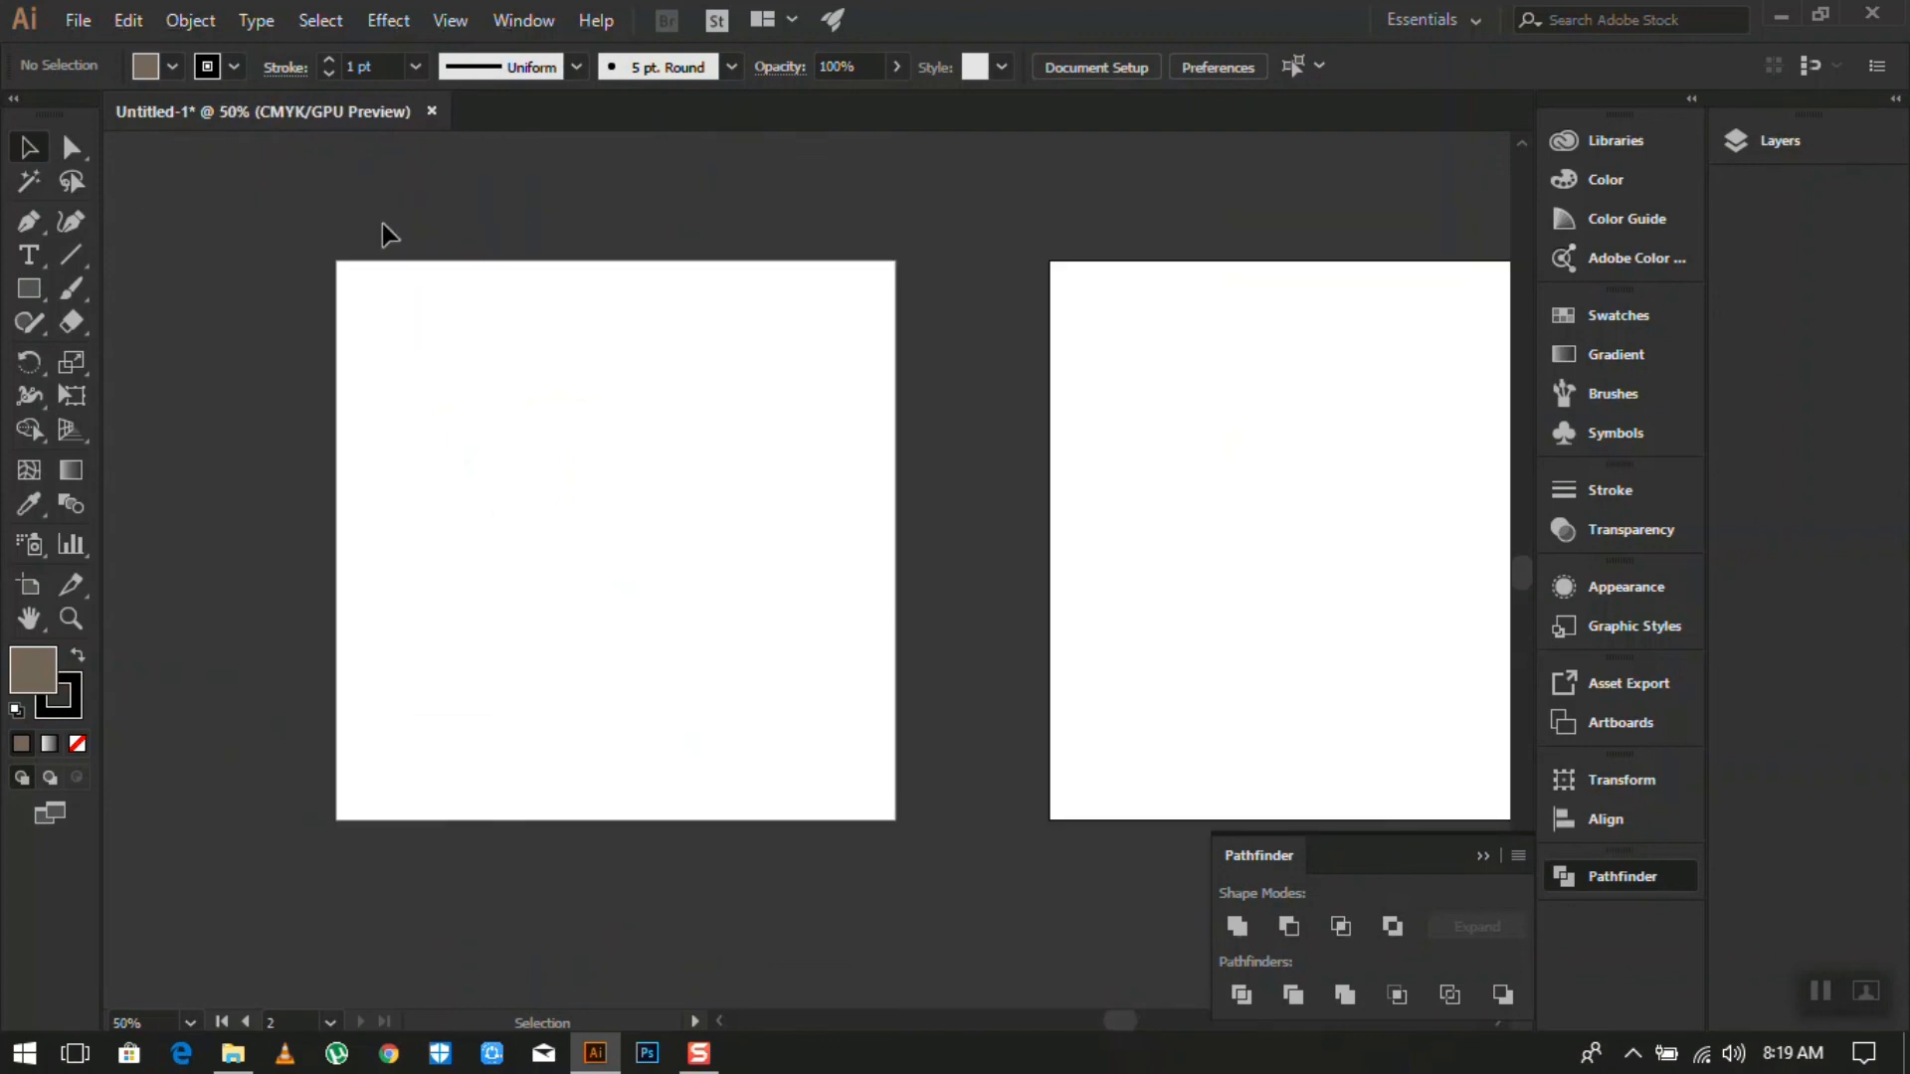
- Draw a rectangle spanning the left artboard corner to corner and give it a dark blue fill
left_click(38, 304)
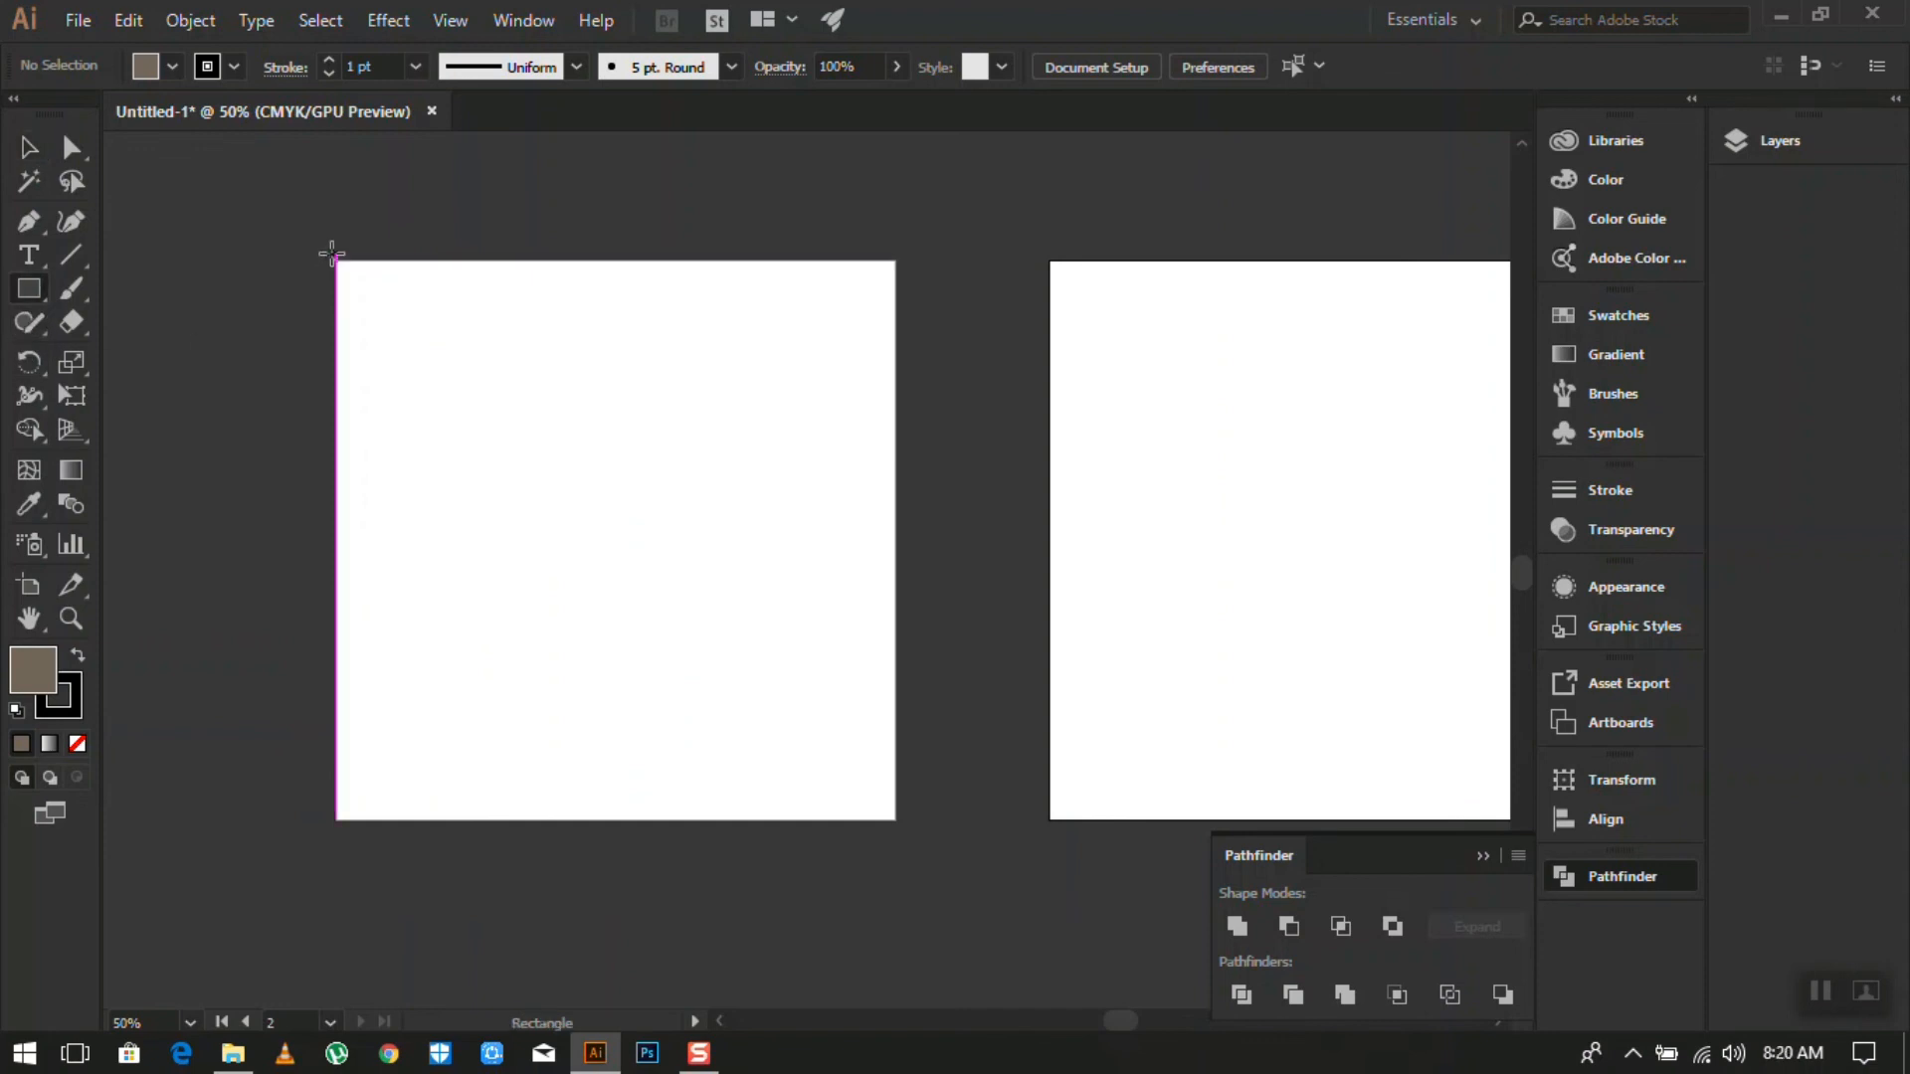
left_click_drag(334, 258, 895, 821)
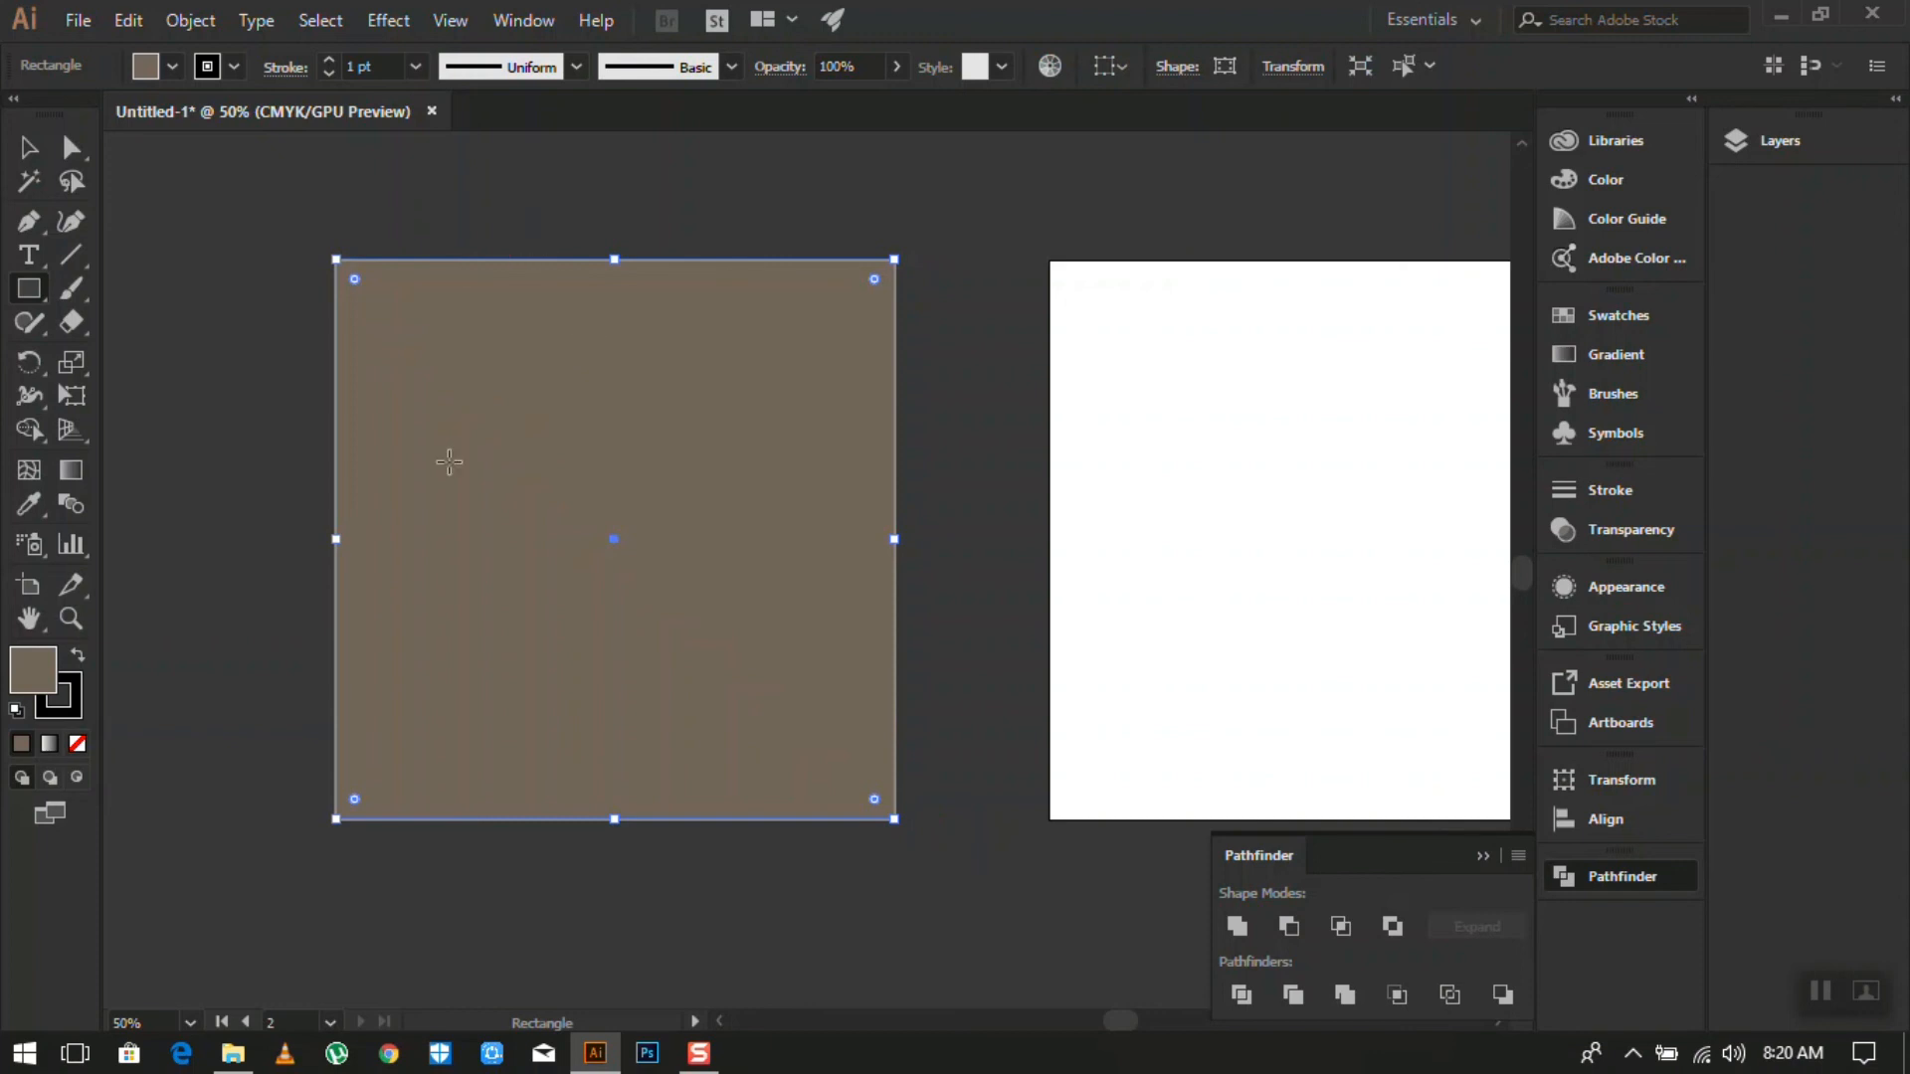
left_click(155, 72)
left_click(176, 110)
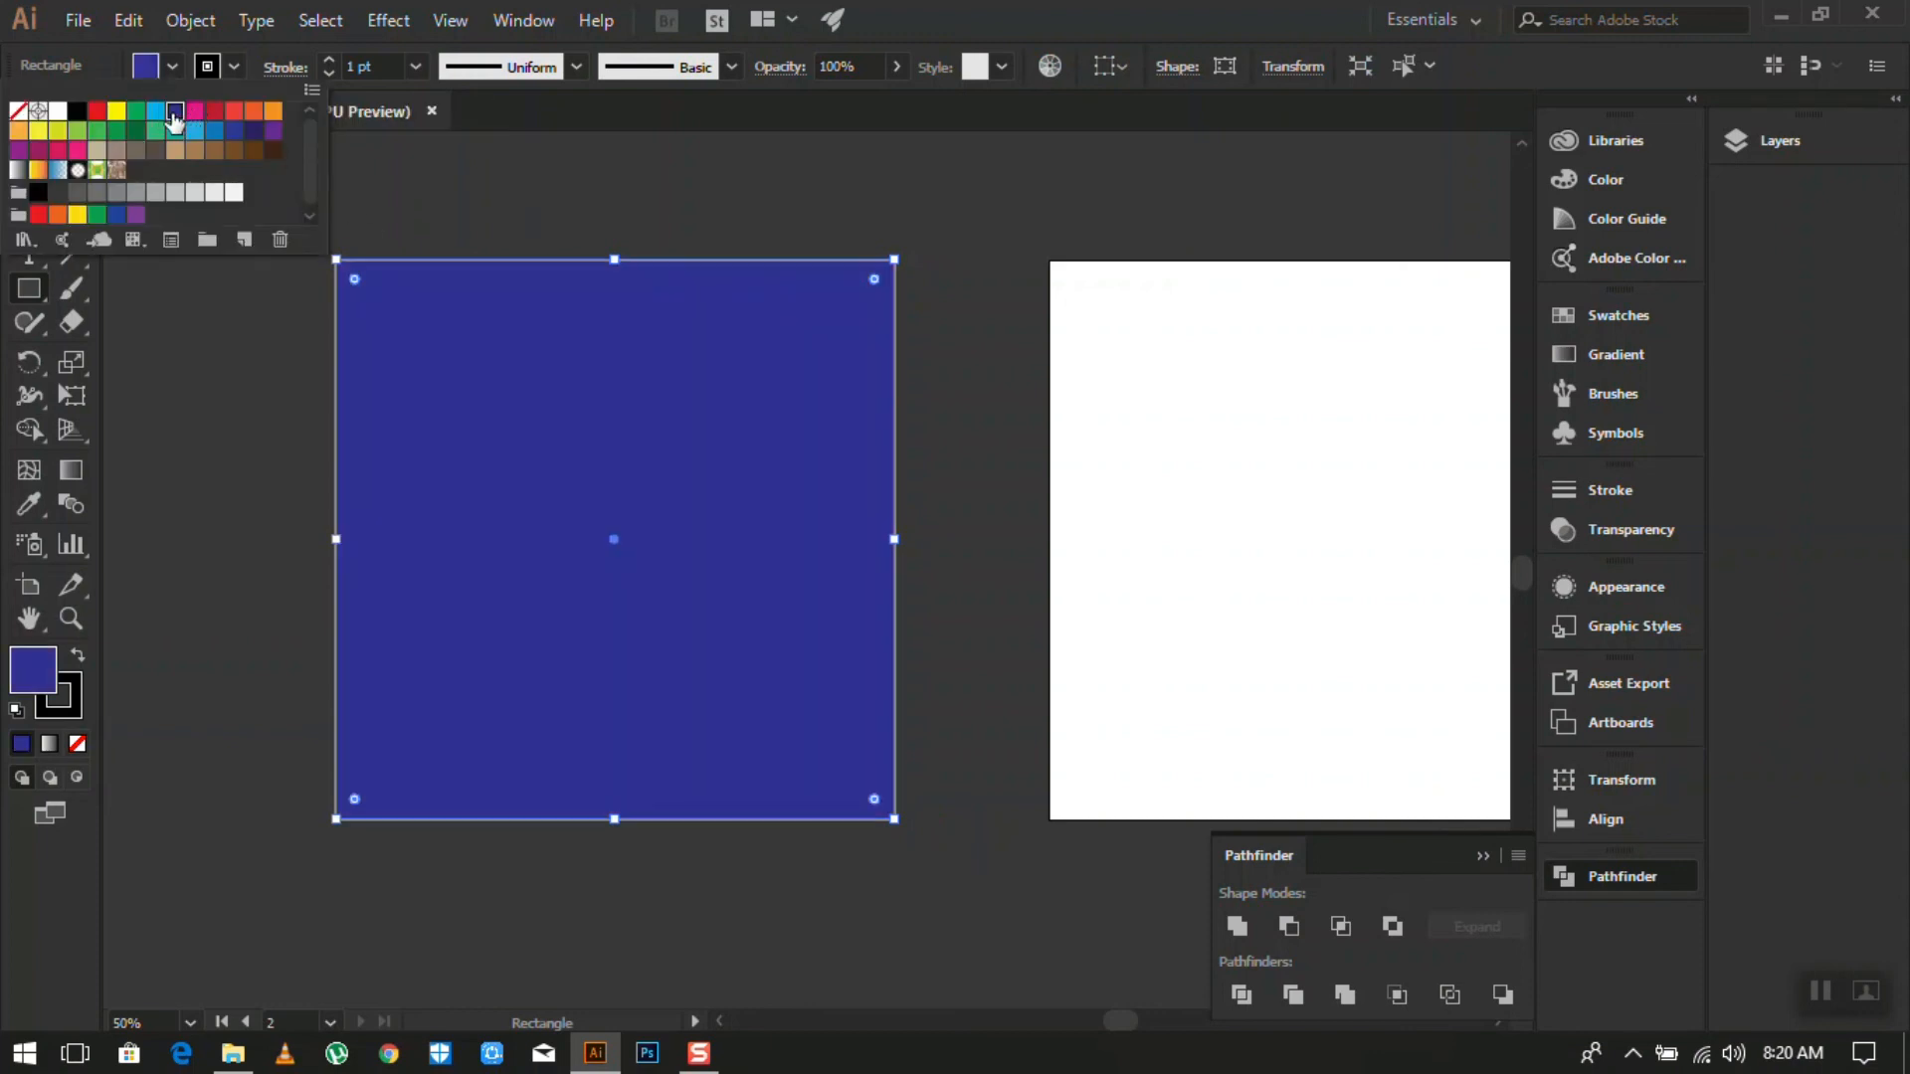
left_click(1740, 151)
left_click(1740, 143)
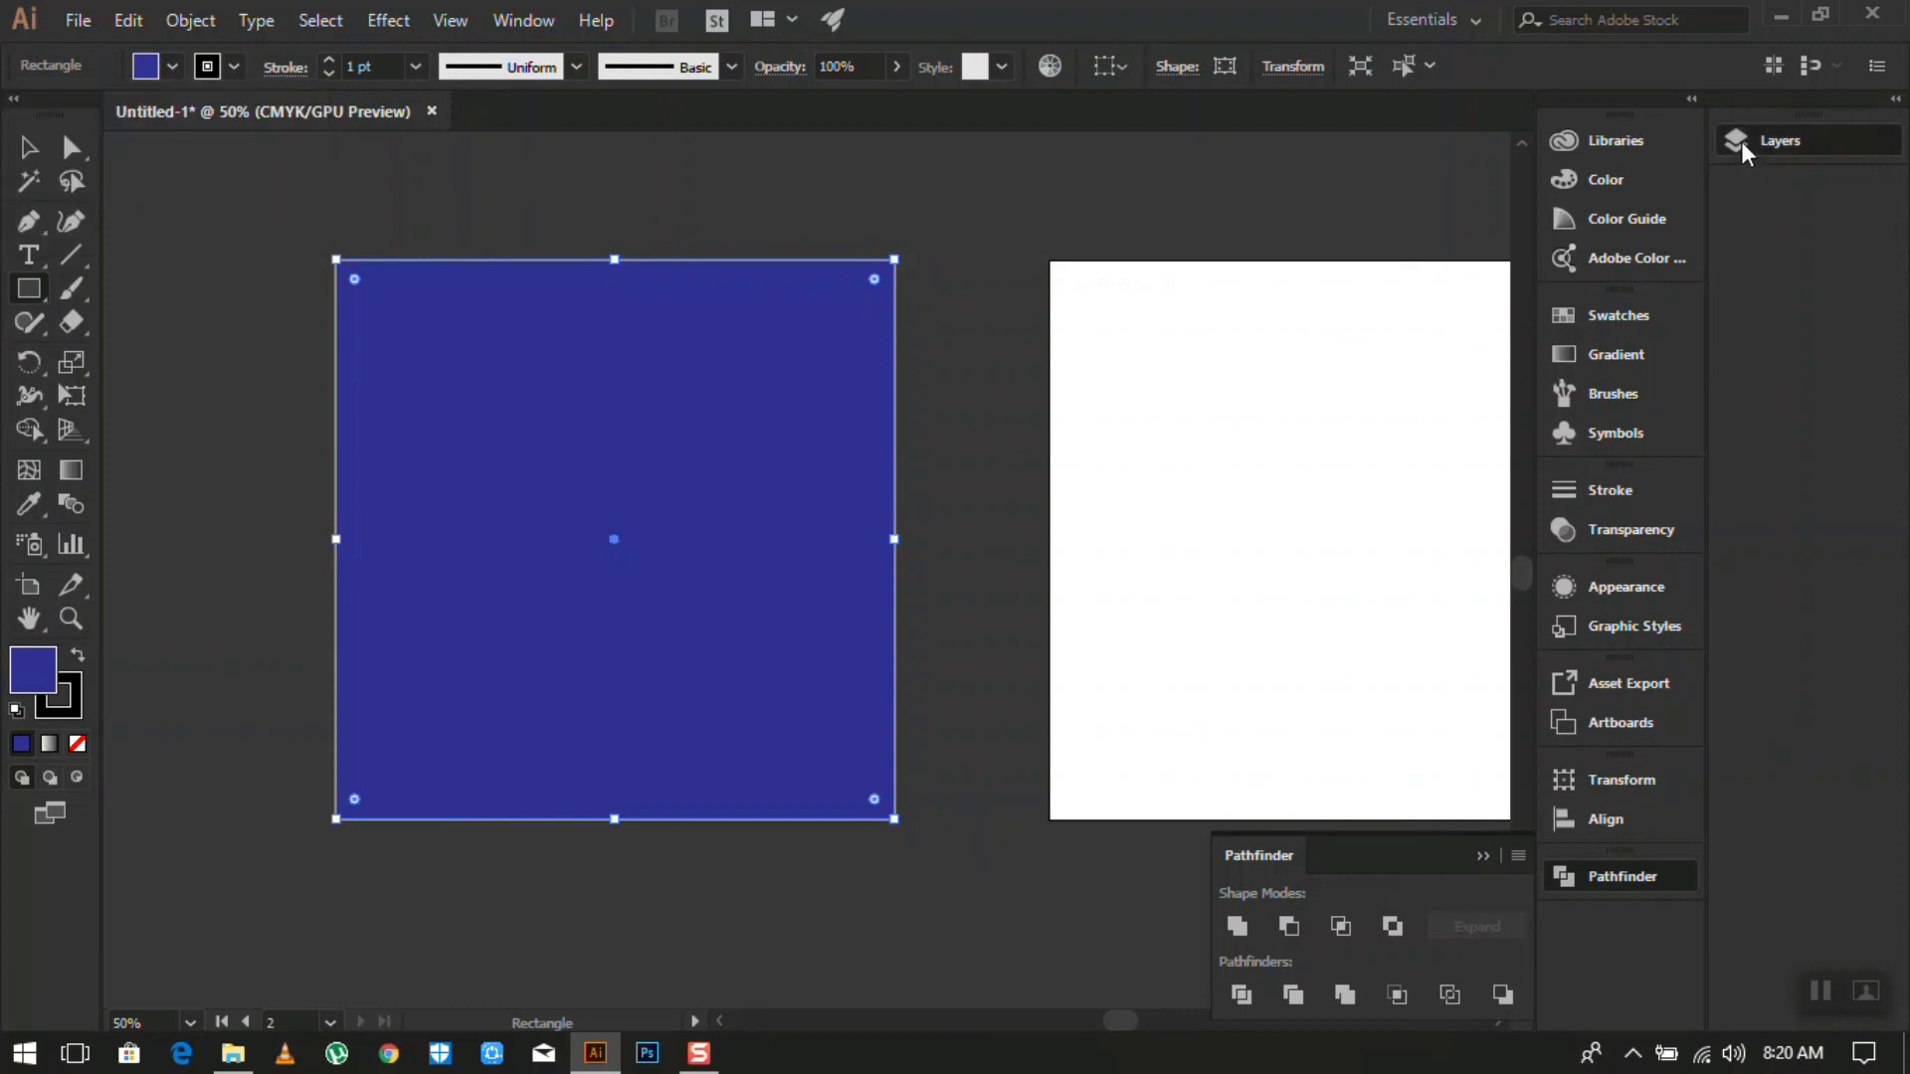
- Check that <Rectangle> is Layer 1's only item, then close the Layers and Pathfinder panels
left_click(1455, 171)
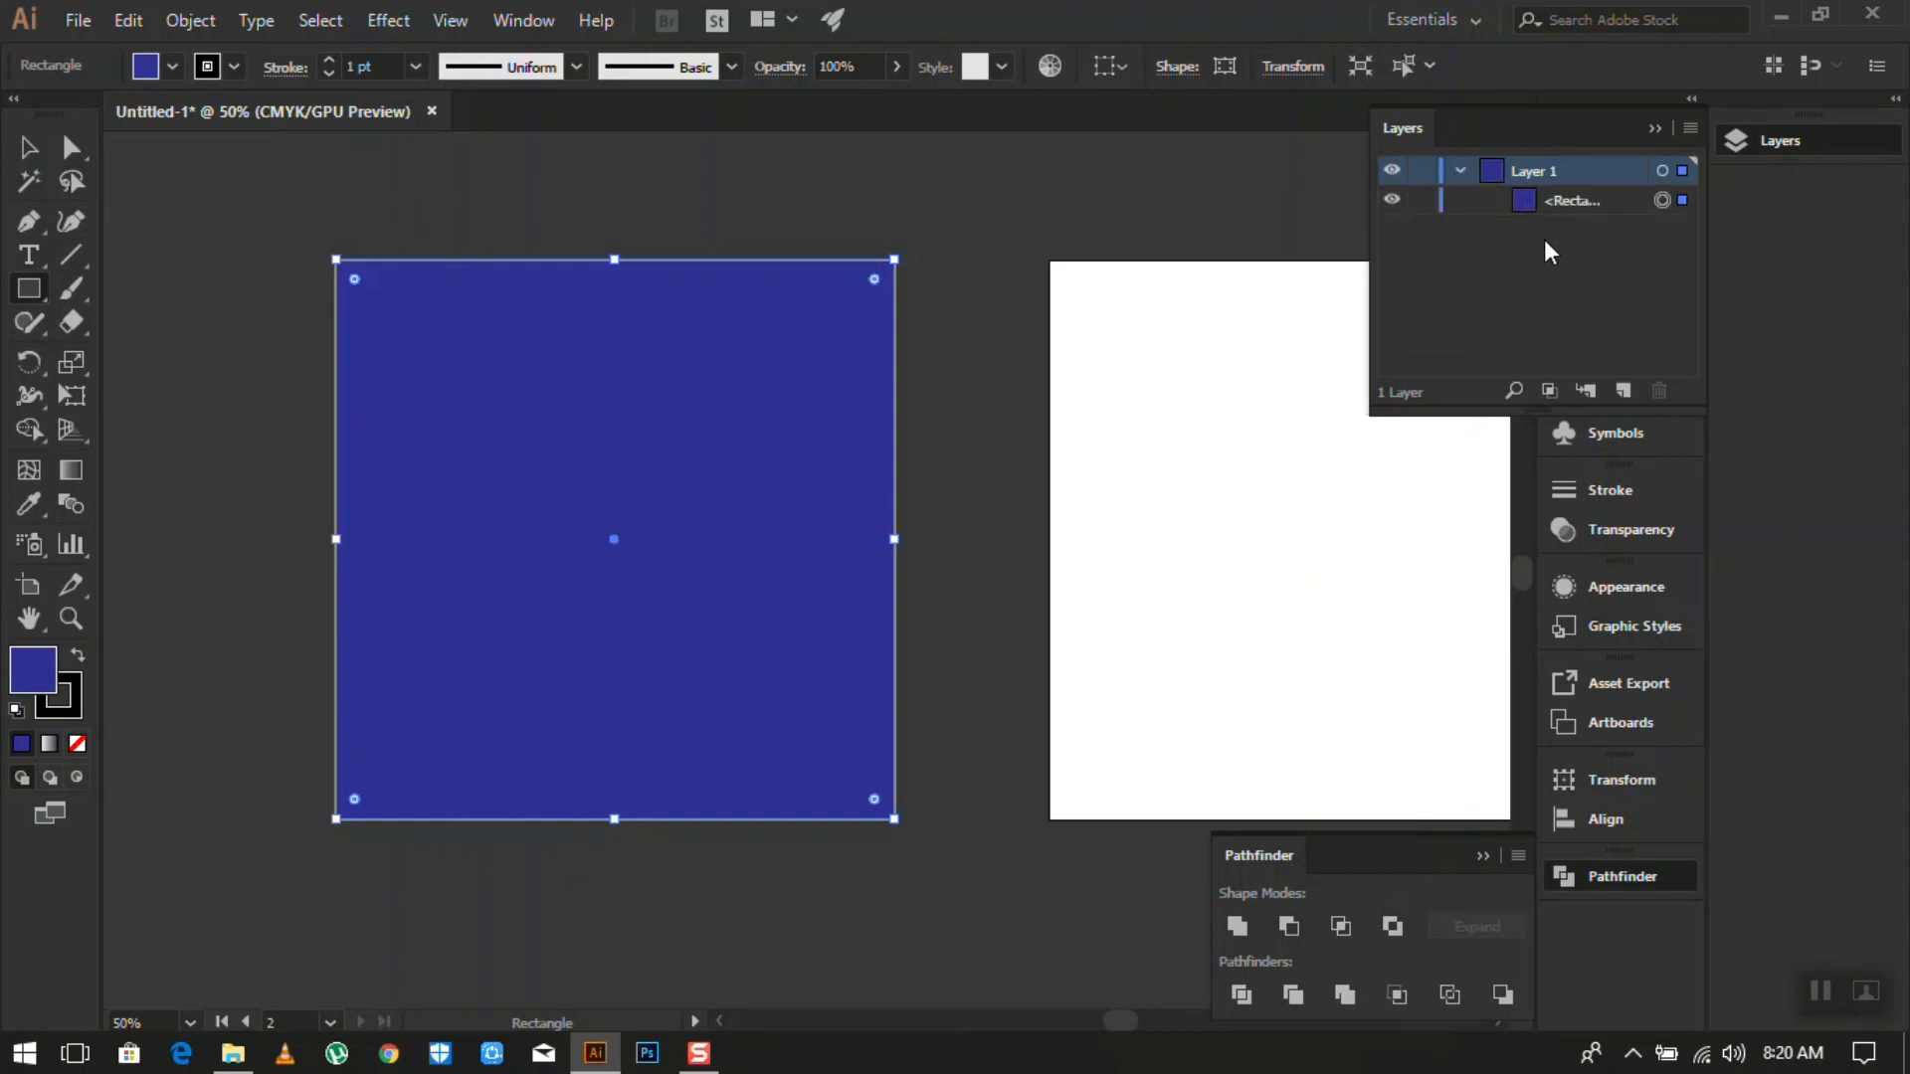
left_click(1558, 199)
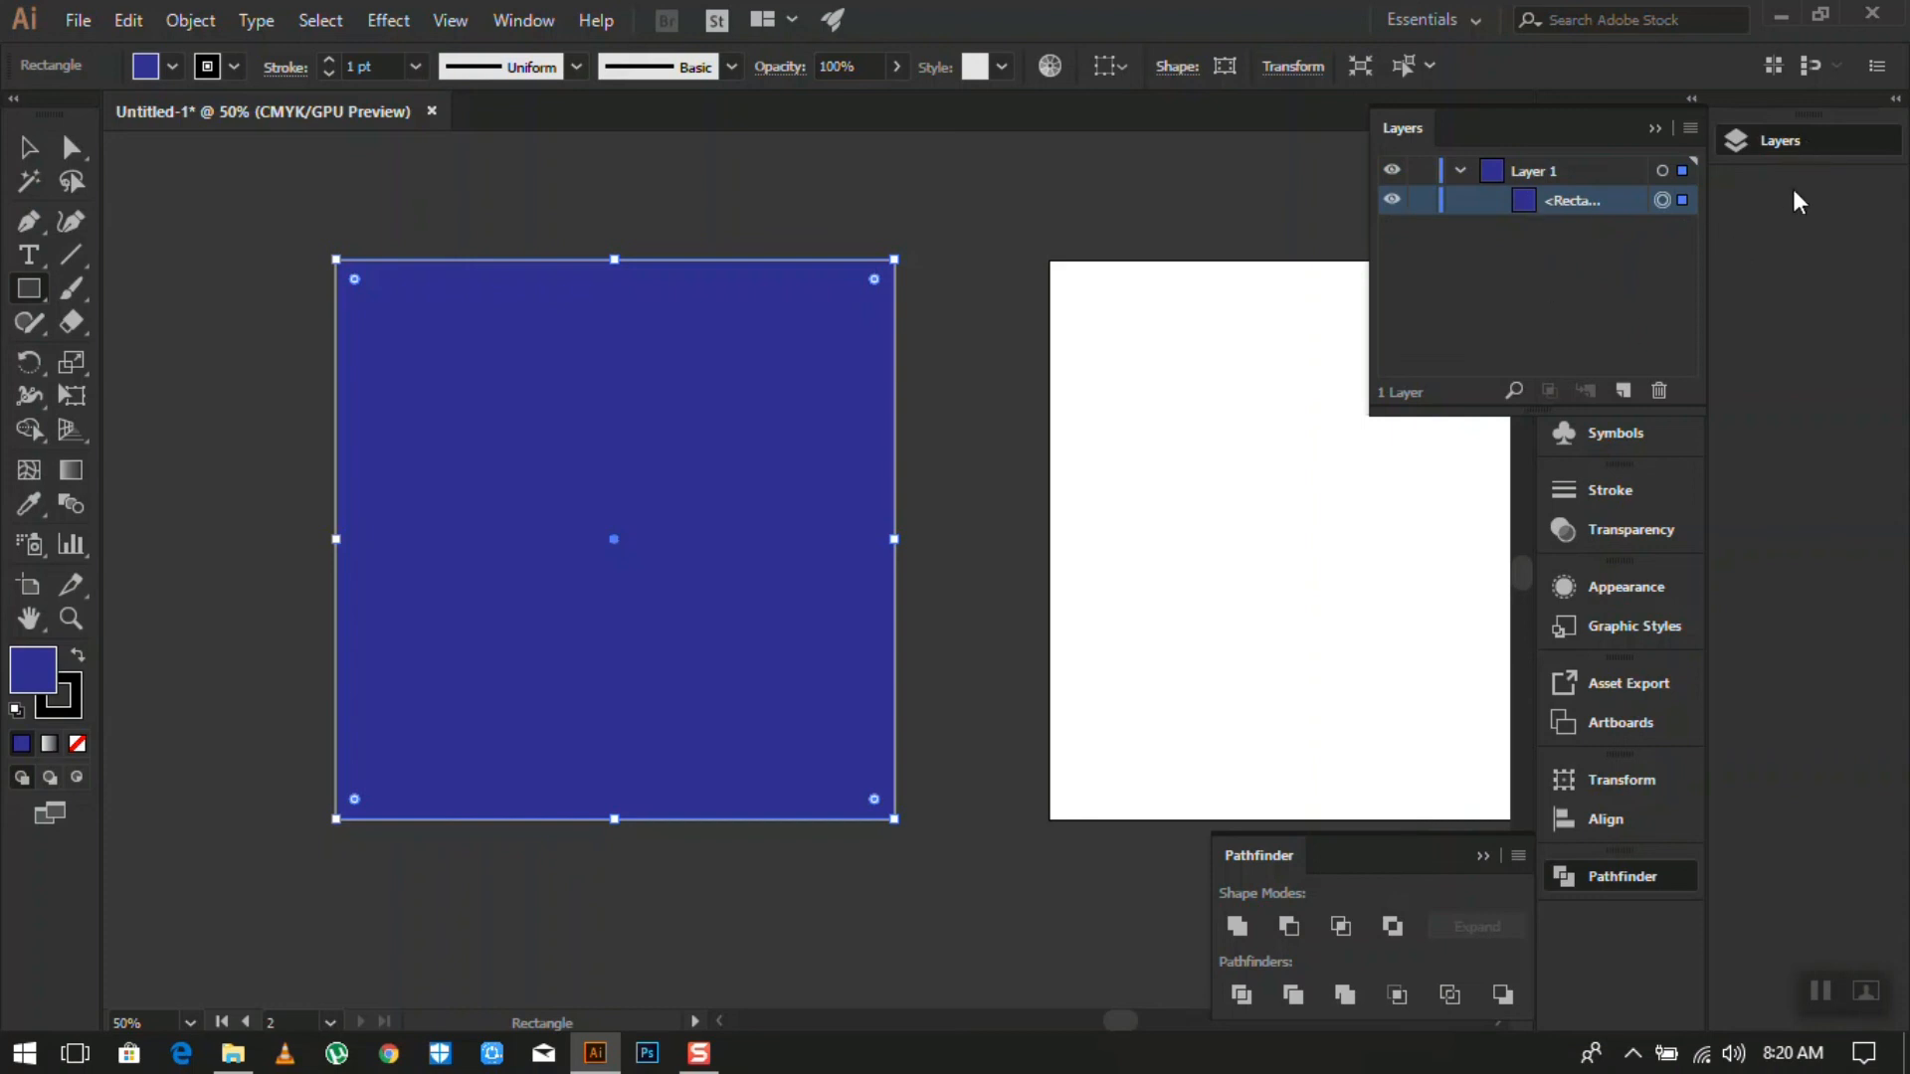
left_click(1806, 142)
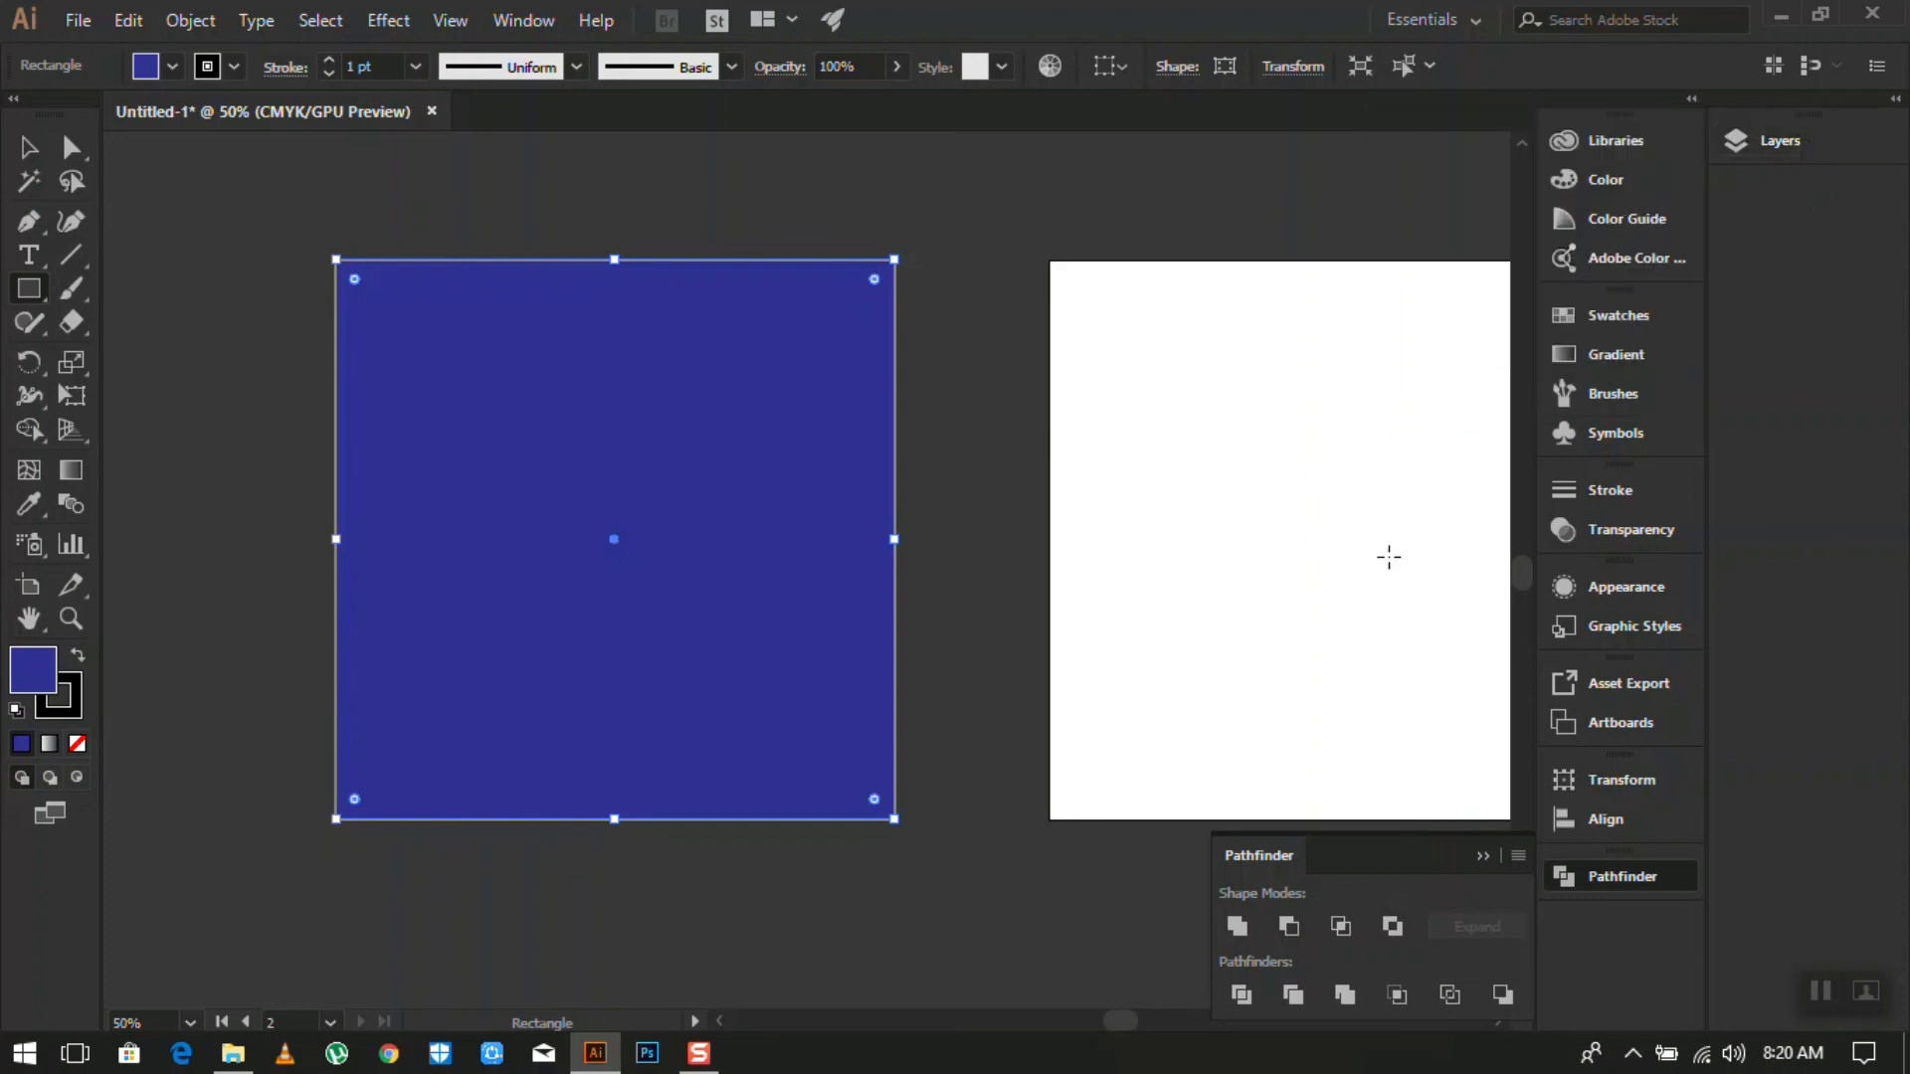
left_click(1613, 877)
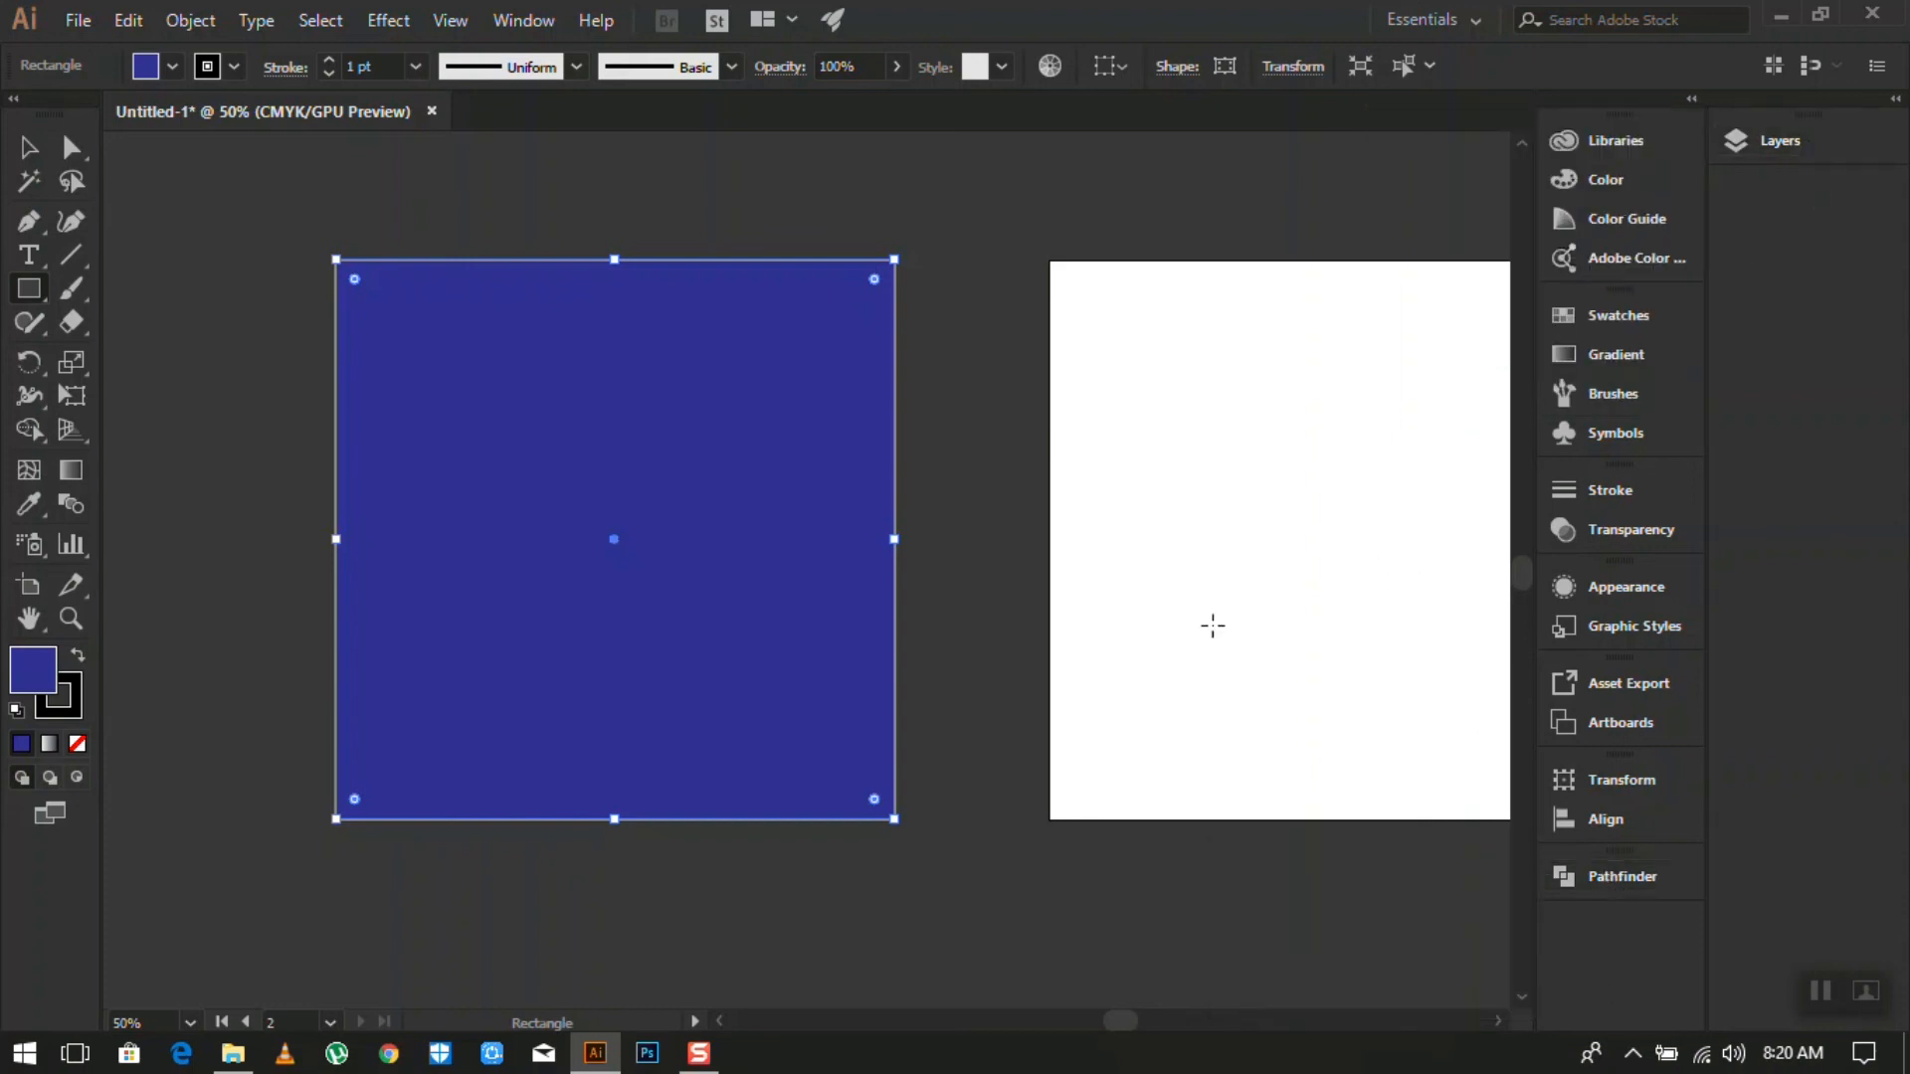
scroll(952, 629, "down", 2)
scroll(1293, 734, "up", 1)
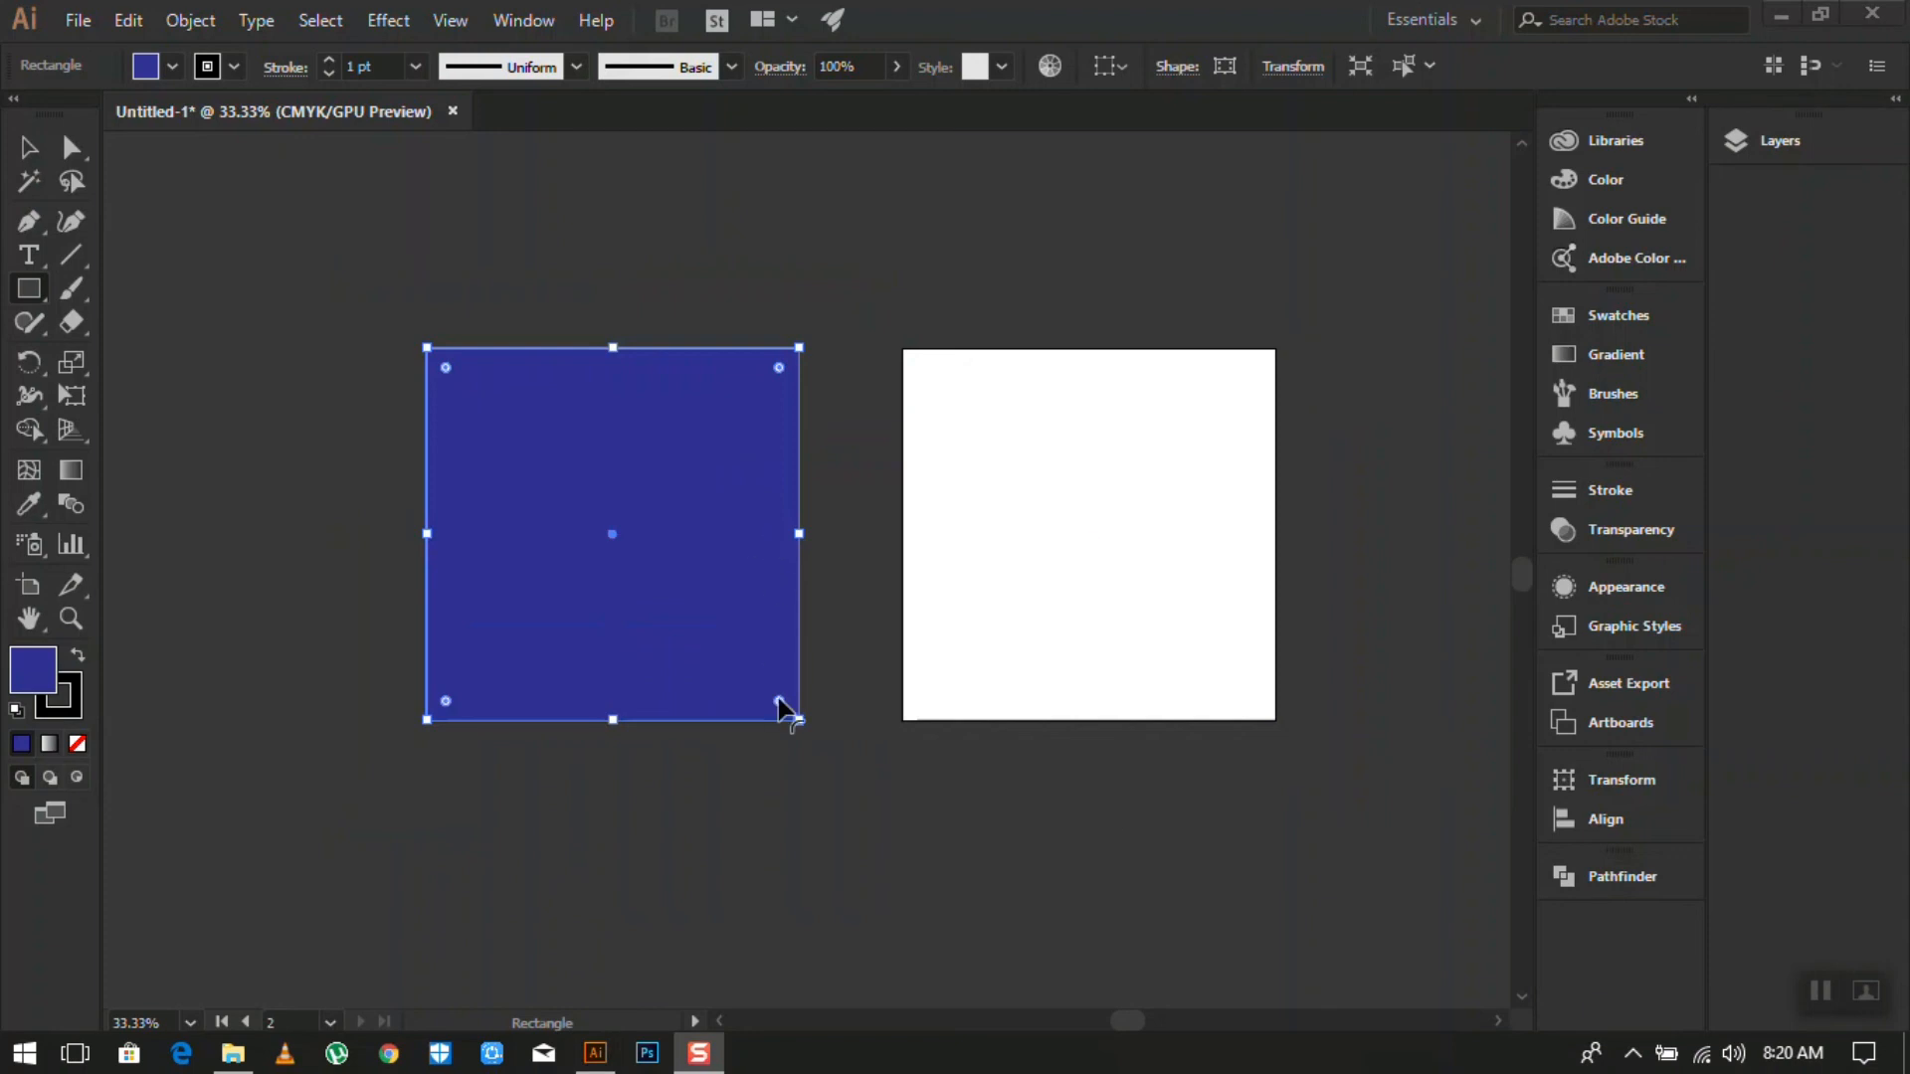
scroll(699, 617, "down", 2)
scroll(737, 663, "up", 4)
scroll(862, 603, "down", 3)
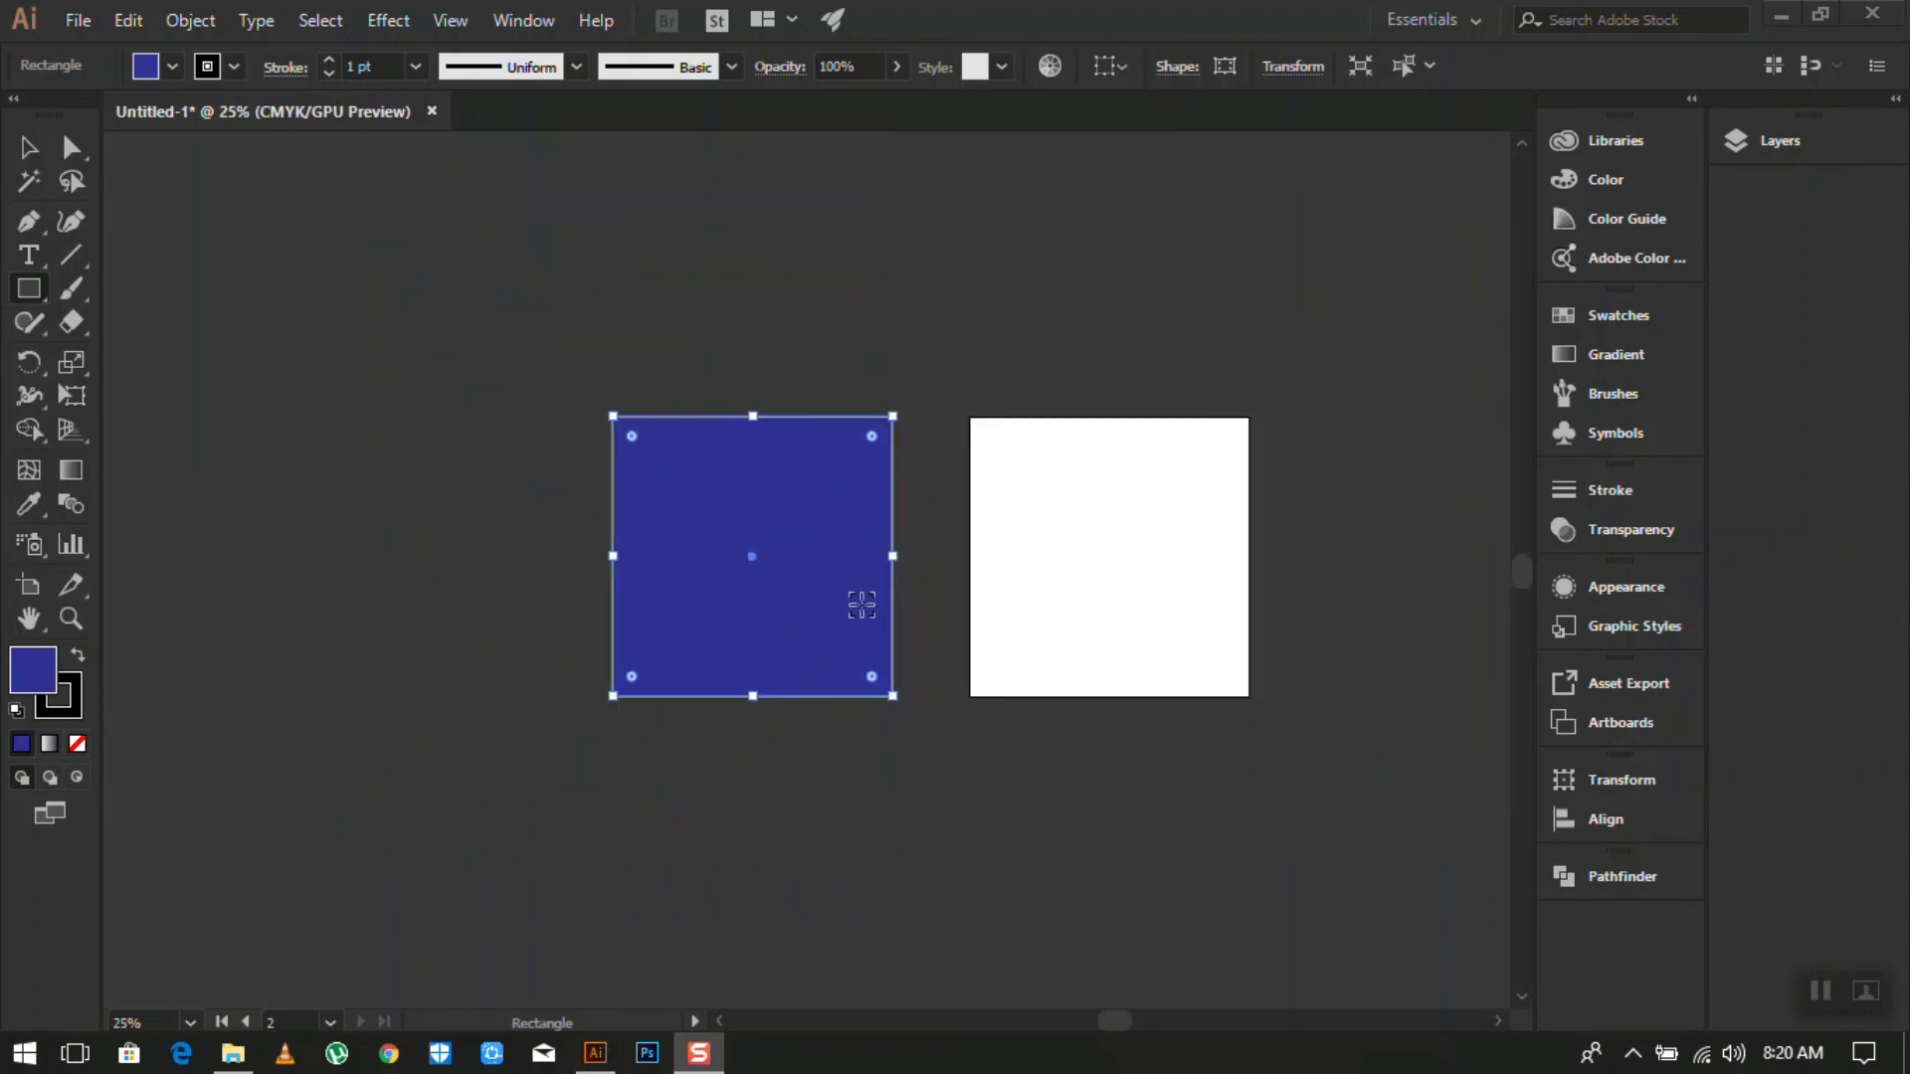
scroll(862, 604, "up", 2)
scroll(862, 605, "down", 1)
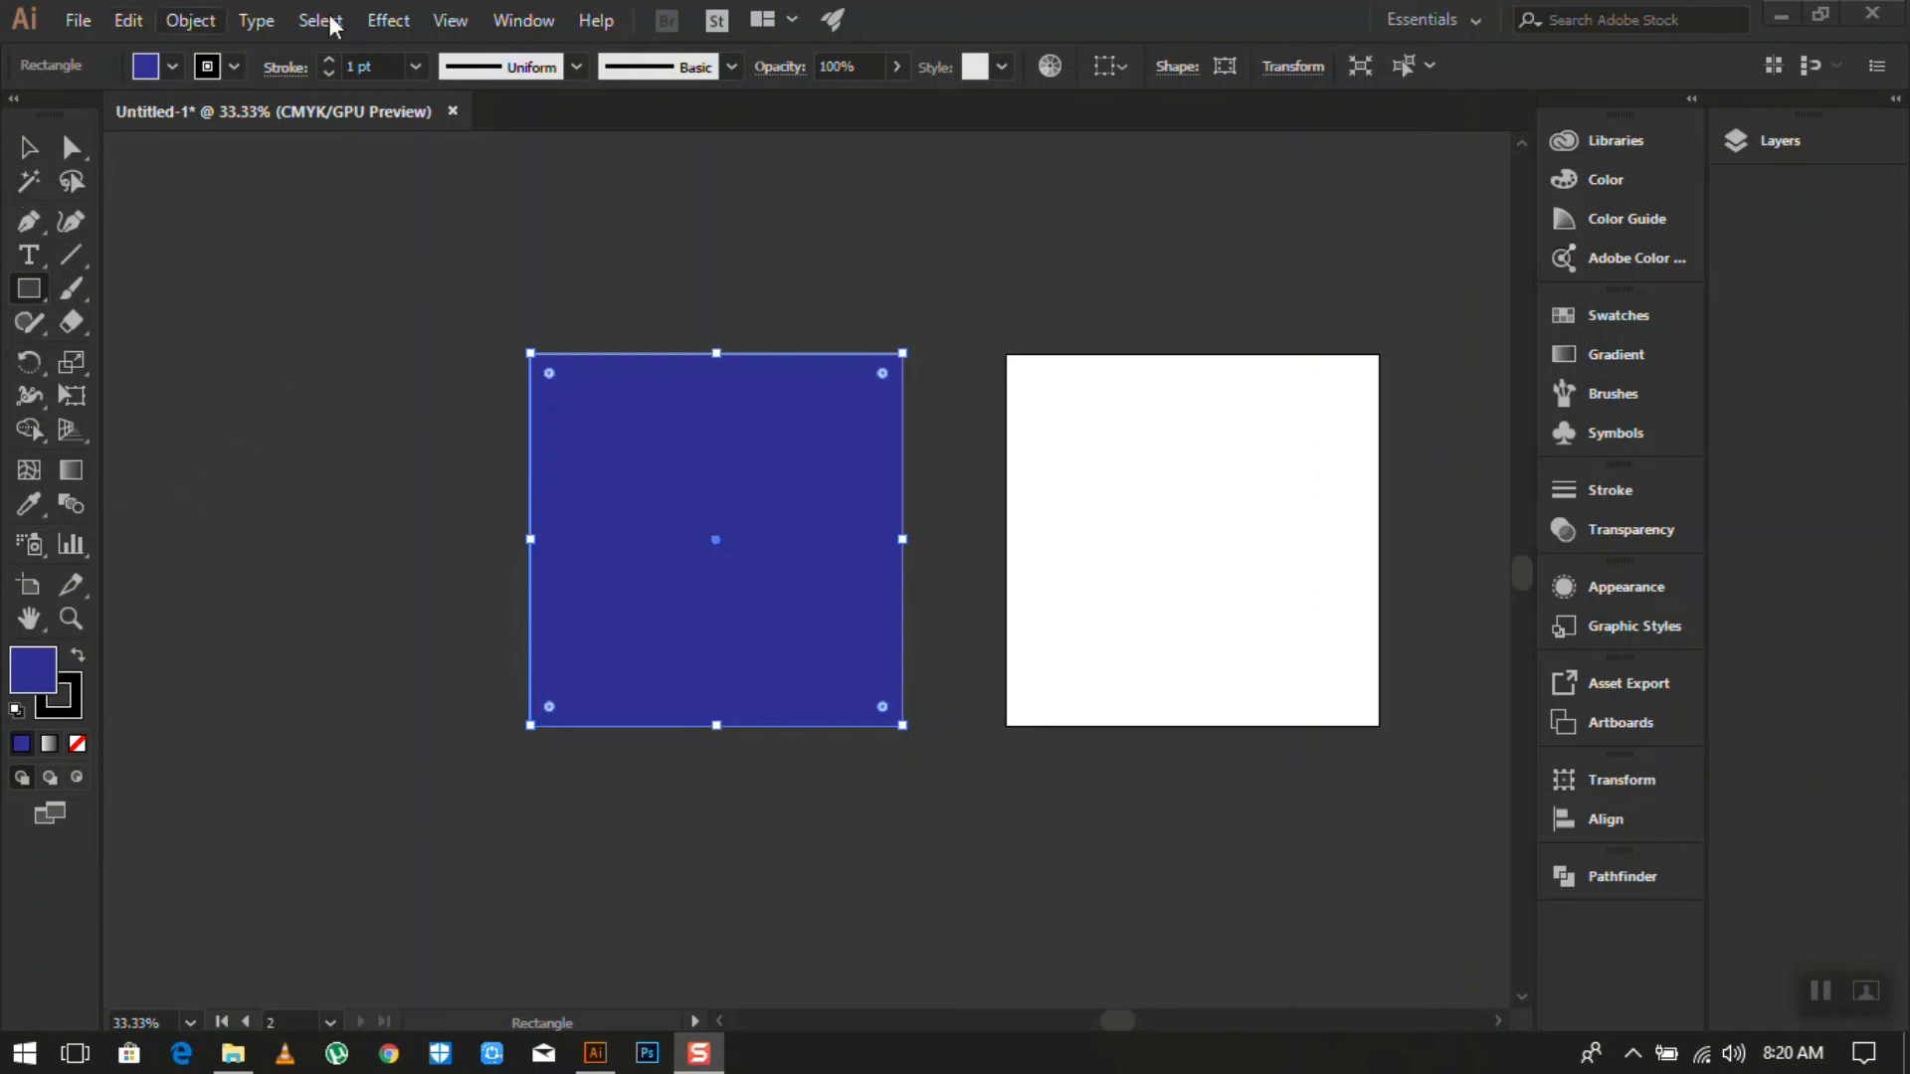
- Try several Color panel spectrum colours on the rectangle, settling on a teal fill
left_click(1605, 182)
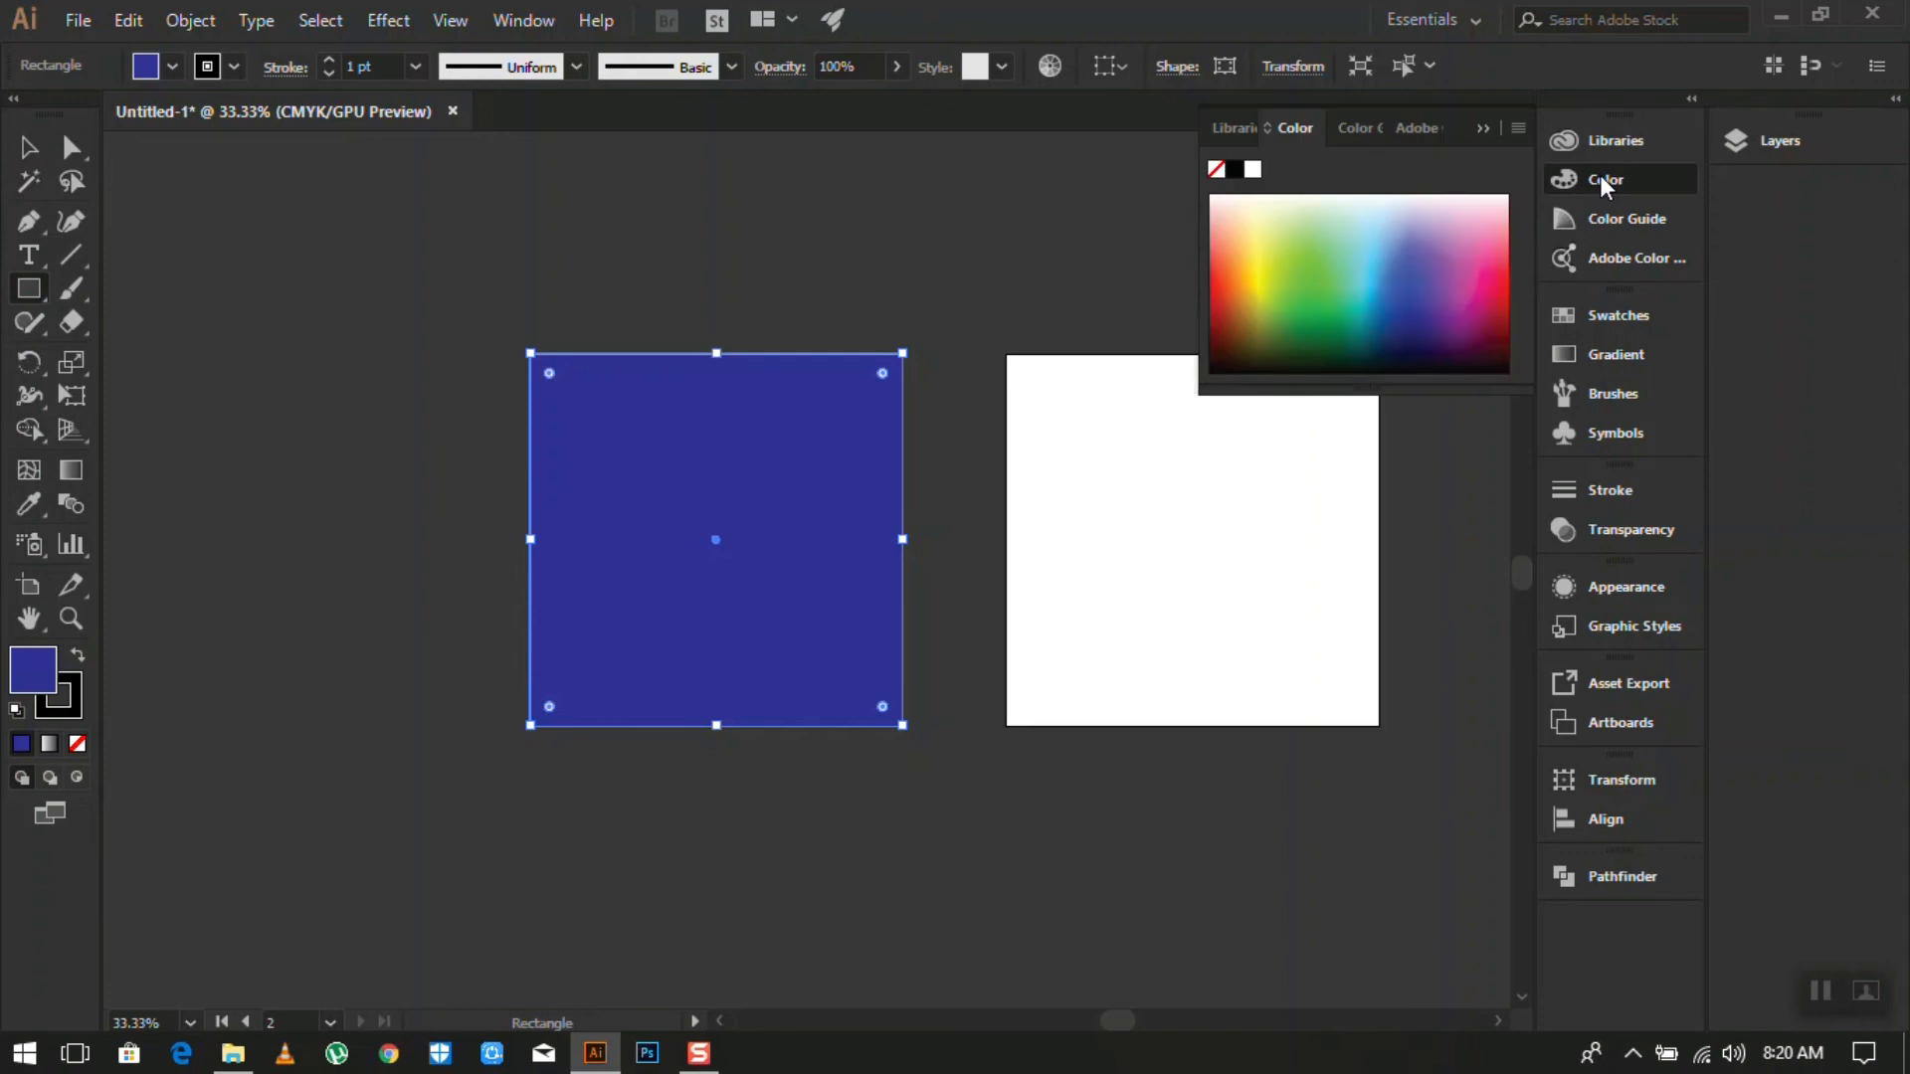
left_click(1289, 288)
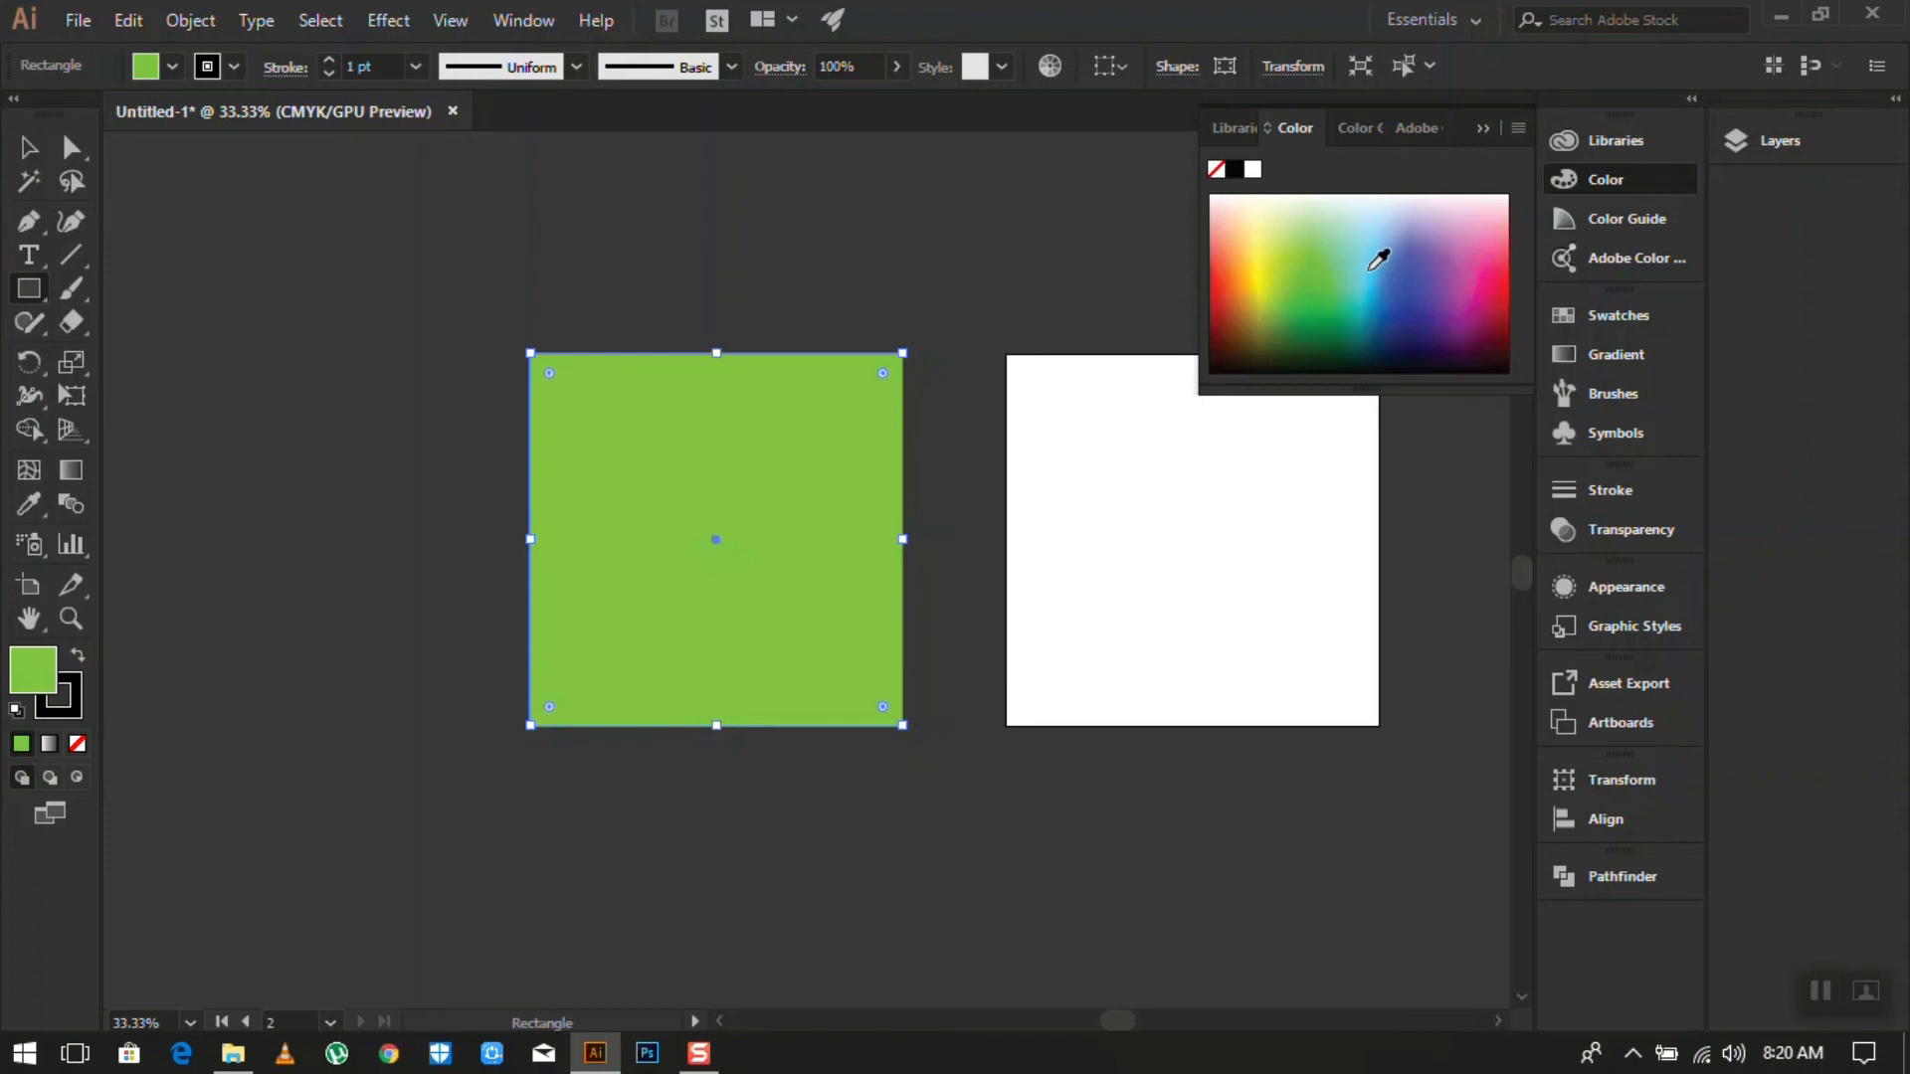
left_click(1344, 241)
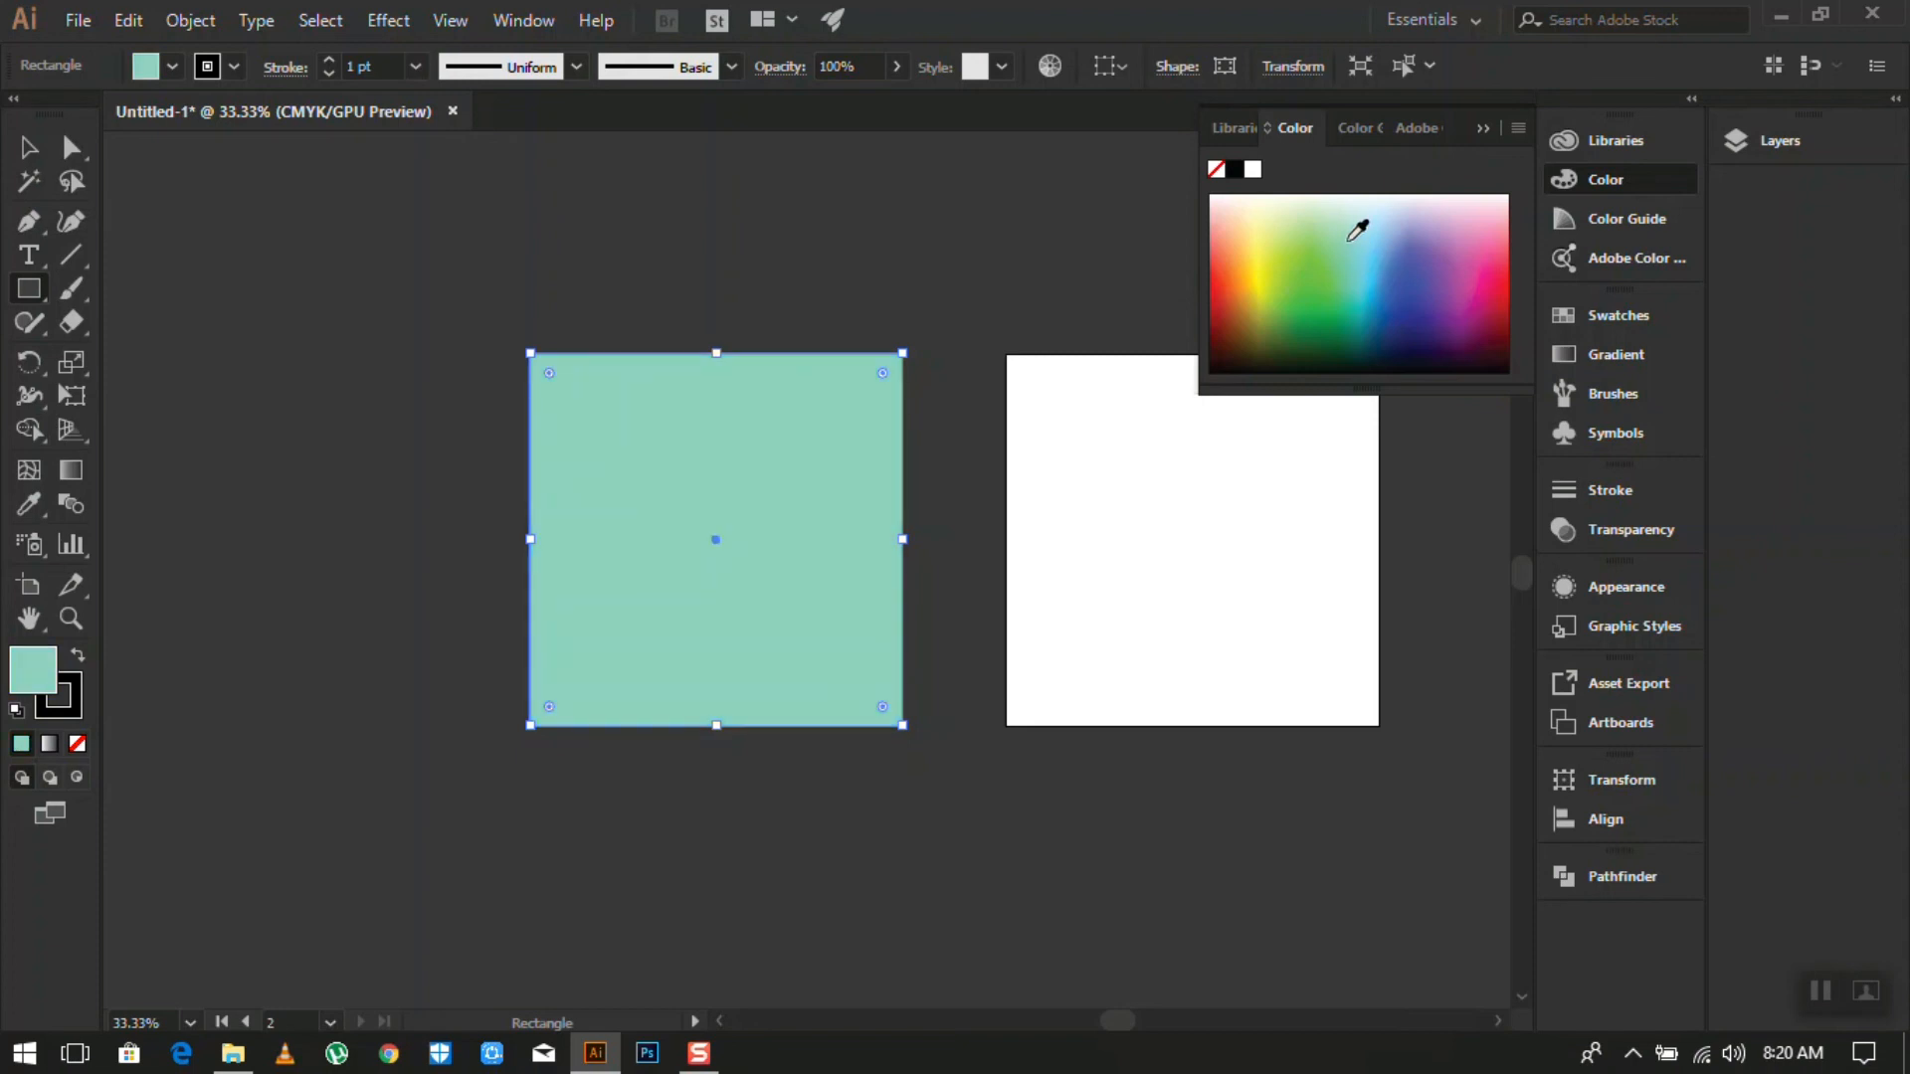
left_click(1392, 247)
left_click(1478, 256)
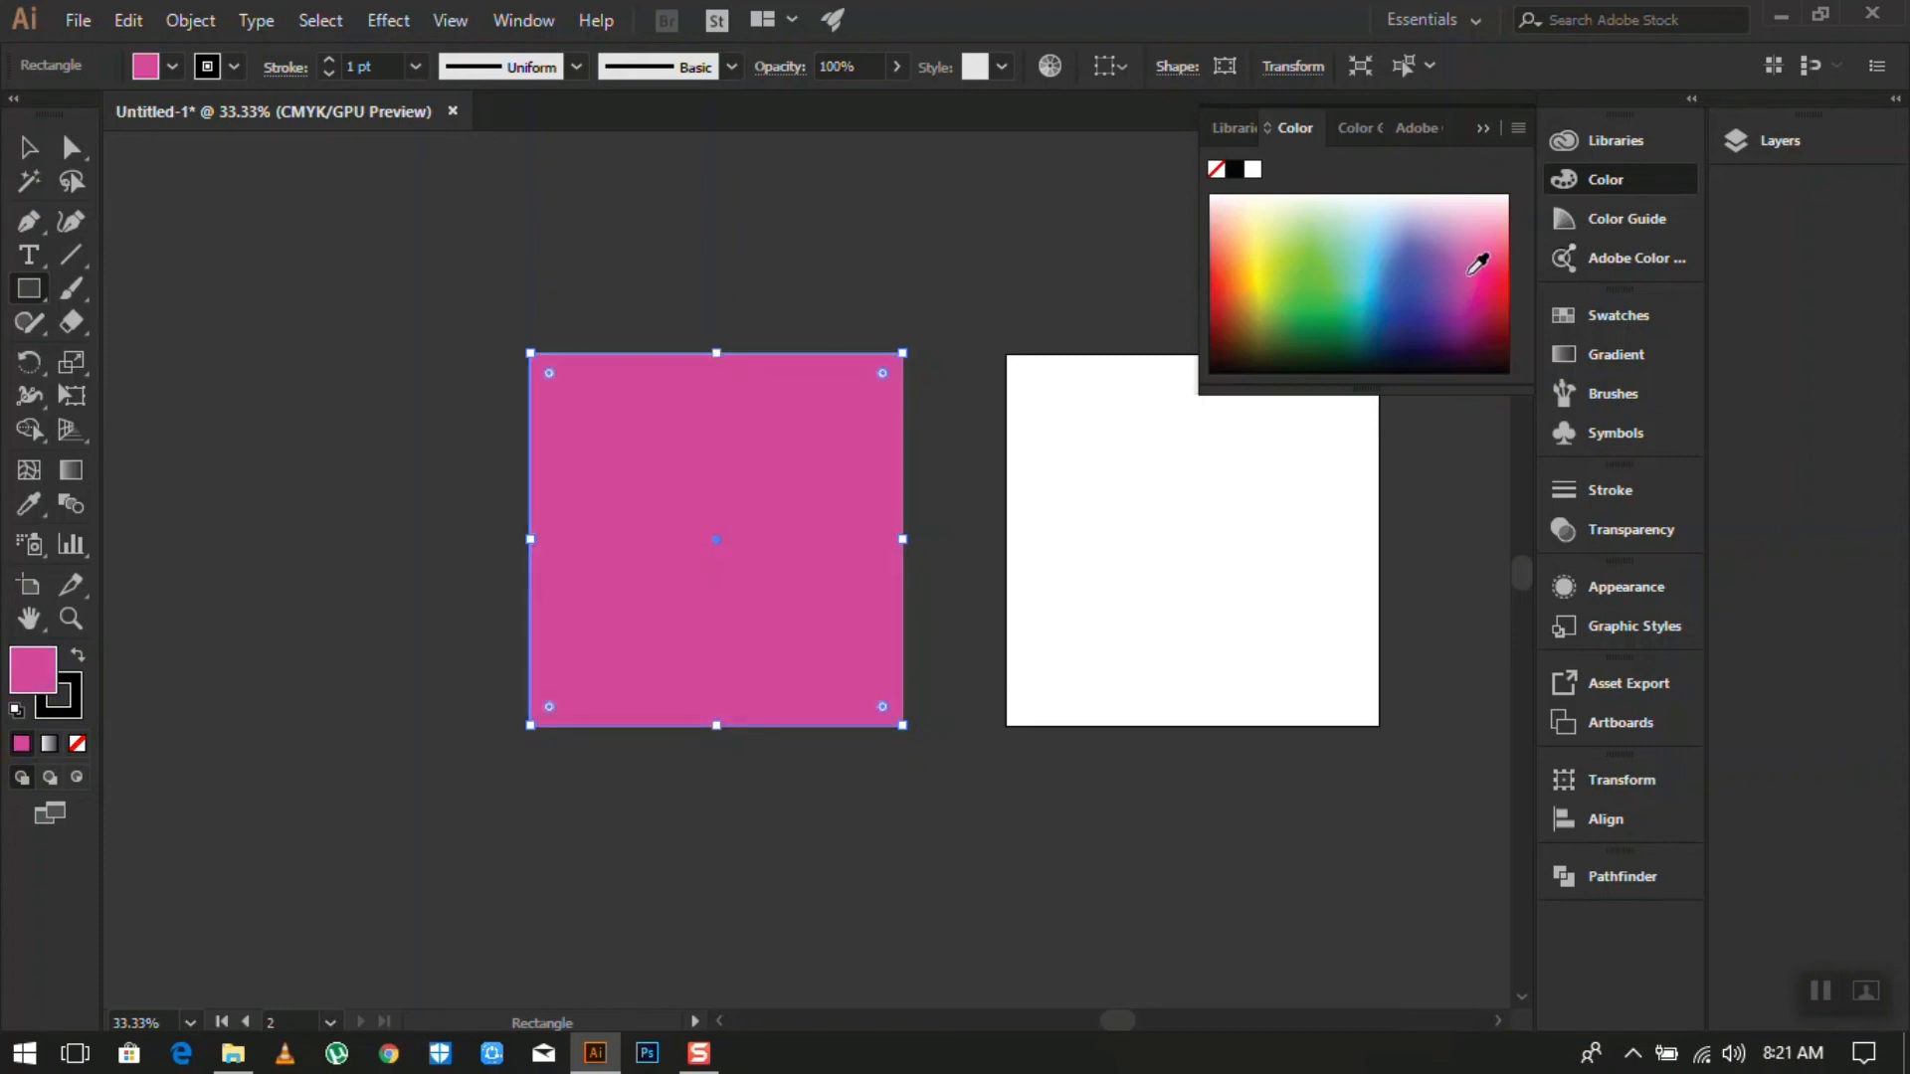
left_click(1475, 298)
left_click(1427, 234)
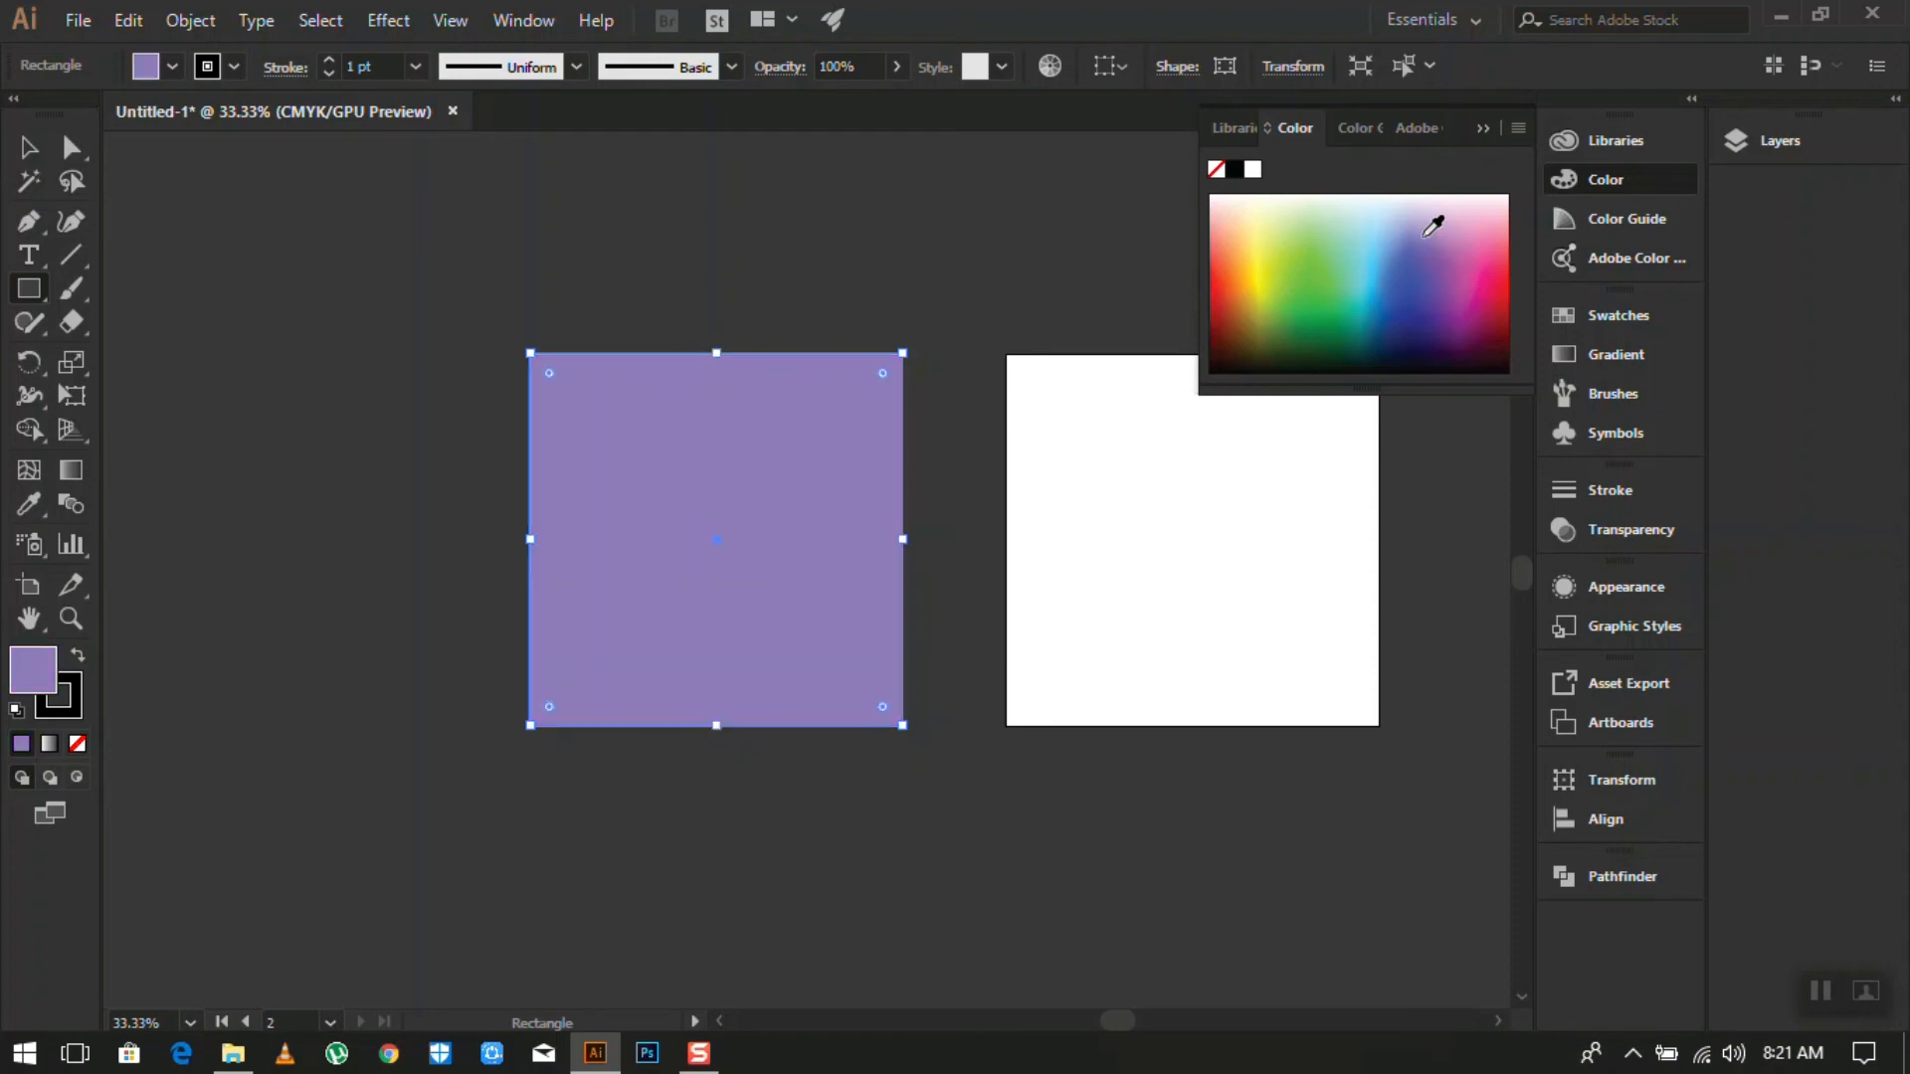
left_click(1350, 288)
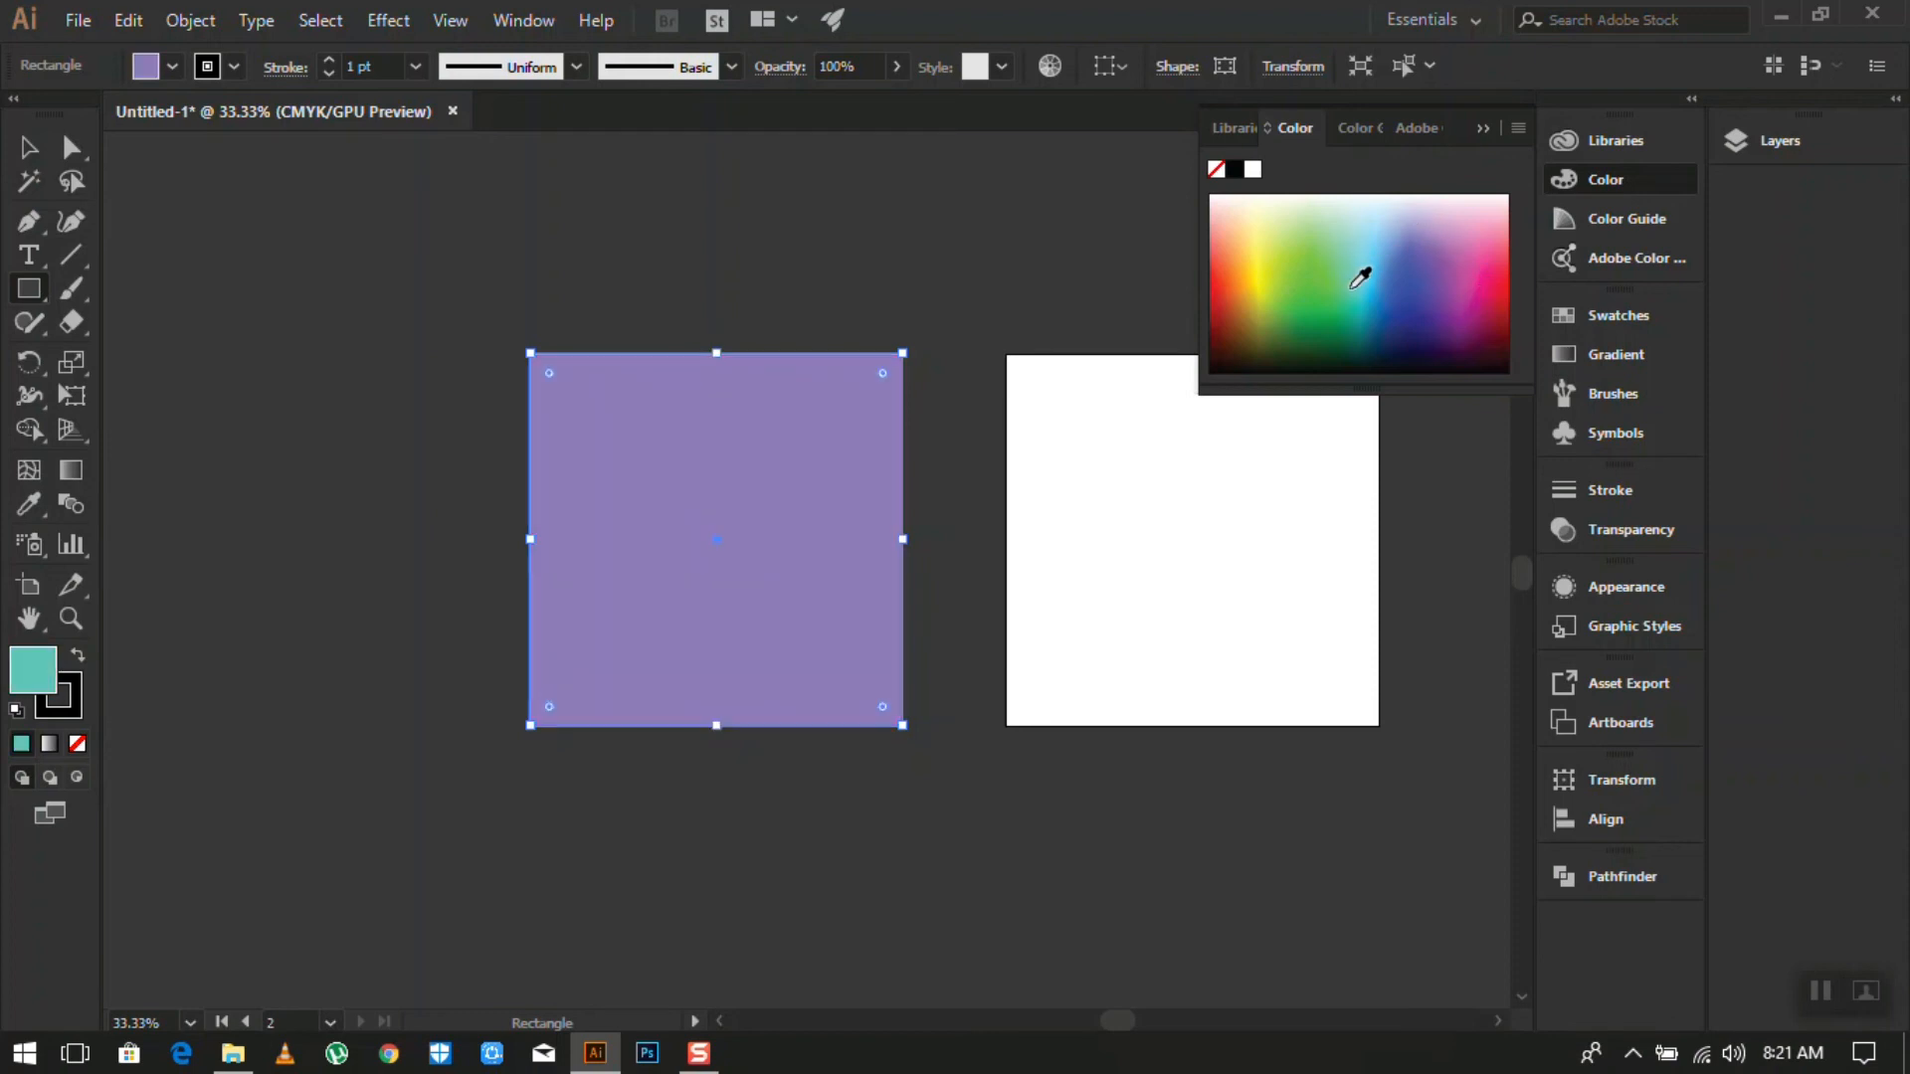
left_click(1604, 187)
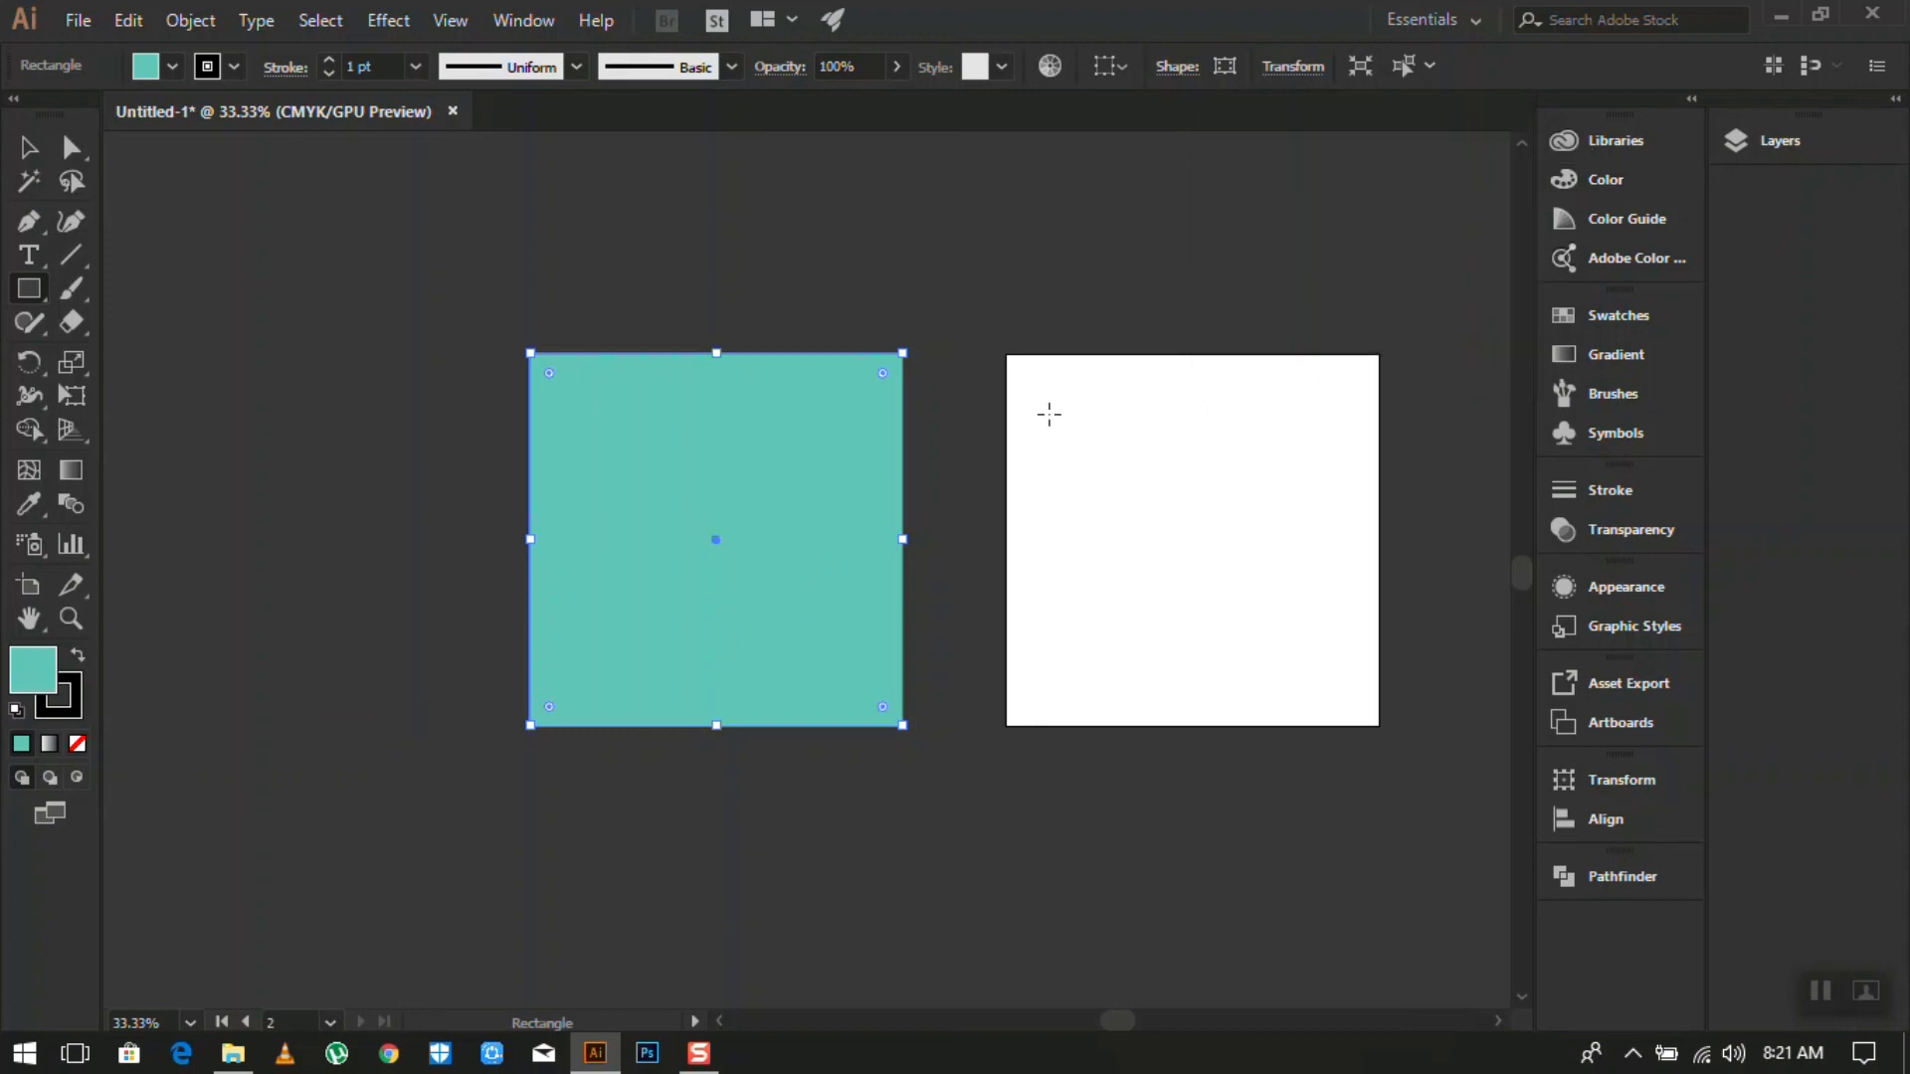